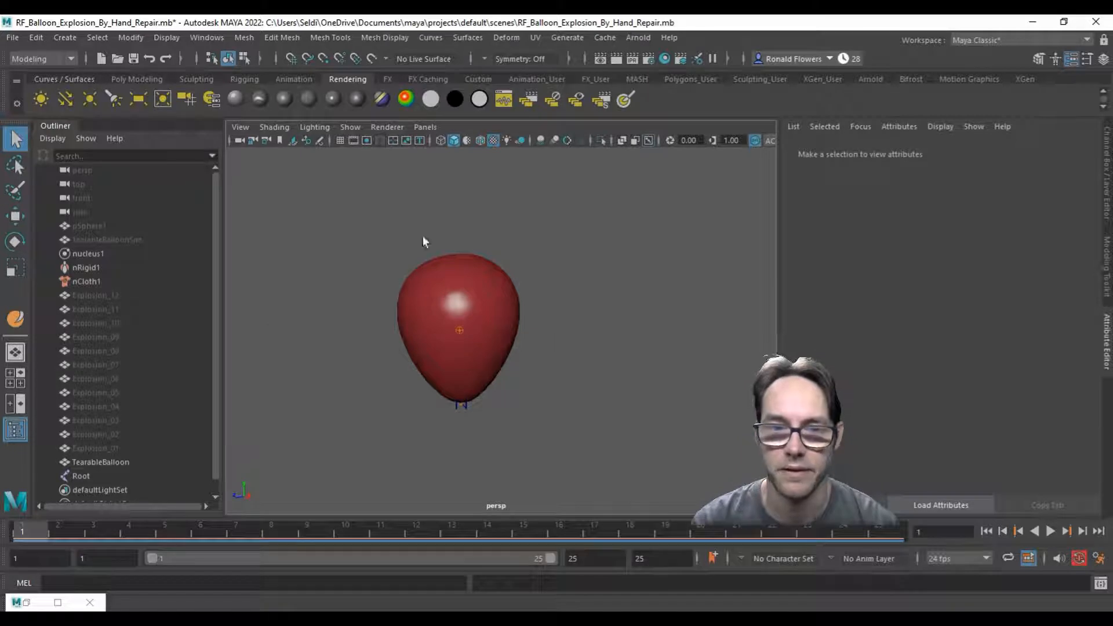
Step: Scrub the balloon explosion animation from frame 1 to about frame 13 and return to frame 1
drag(36, 530, 468, 499)
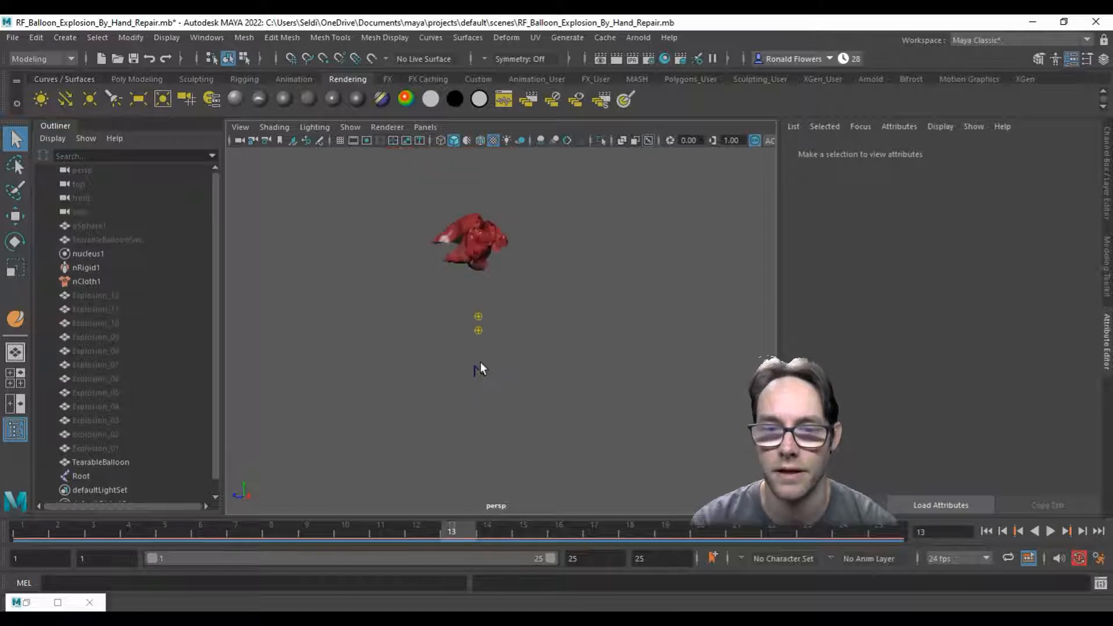
click(49, 524)
mouse_move(47, 523)
mouse_down()
mouse_move(543, 509)
mouse_move(579, 479)
mouse_move(554, 382)
mouse_move(658, 516)
mouse_move(655, 528)
mouse_move(903, 524)
mouse_move(782, 533)
mouse_move(33, 526)
mouse_move(463, 505)
mouse_move(418, 521)
mouse_move(325, 525)
mouse_move(389, 520)
mouse_move(23, 509)
mouse_up()
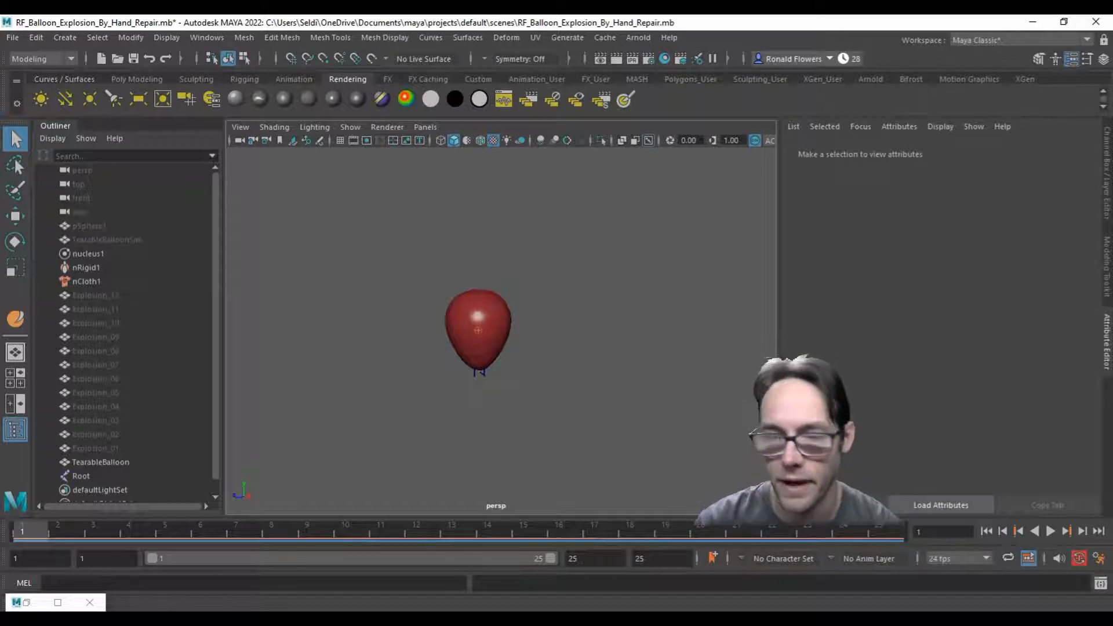
Step: Switch to Unreal Engine, play the rocket launch in the RocketFlip game preview and close the preview
mouse_move(617, 572)
click(616, 572)
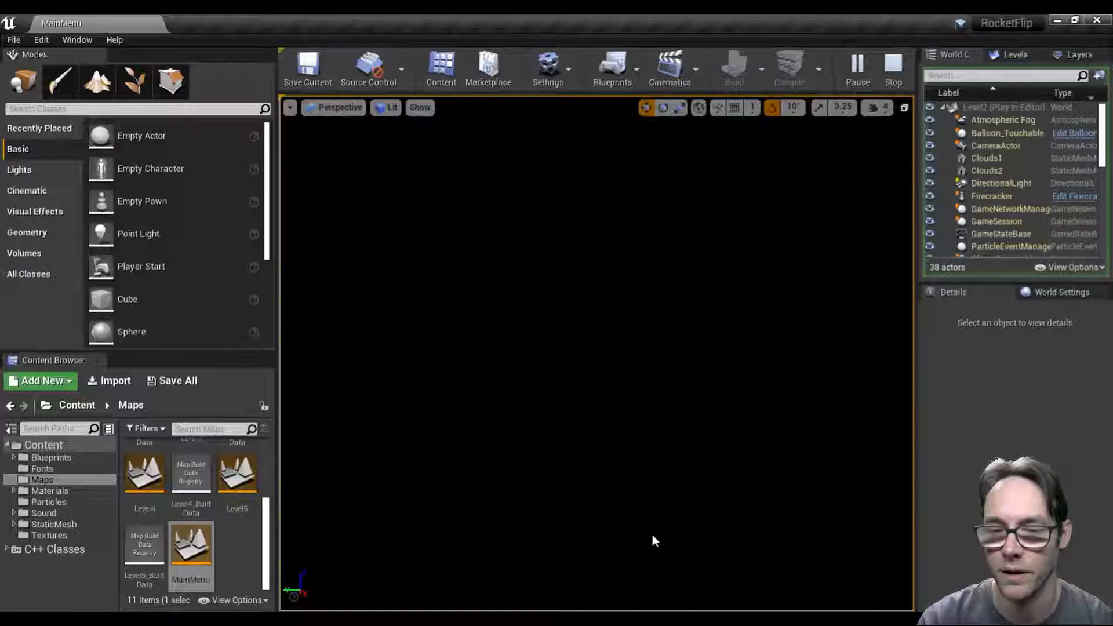
click(559, 360)
click(559, 360)
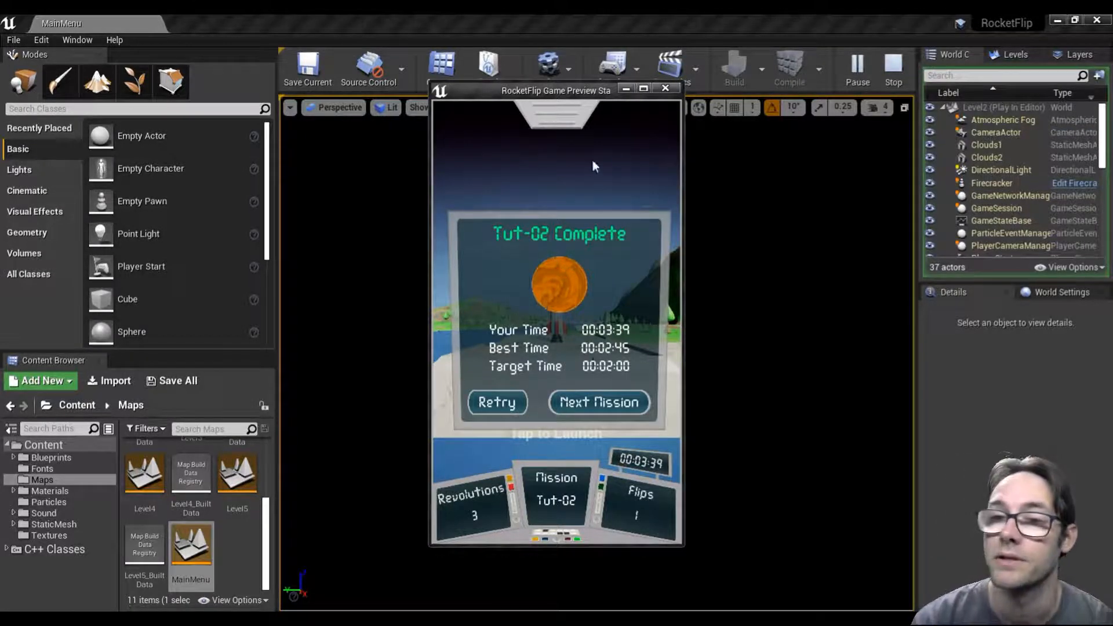
click(665, 90)
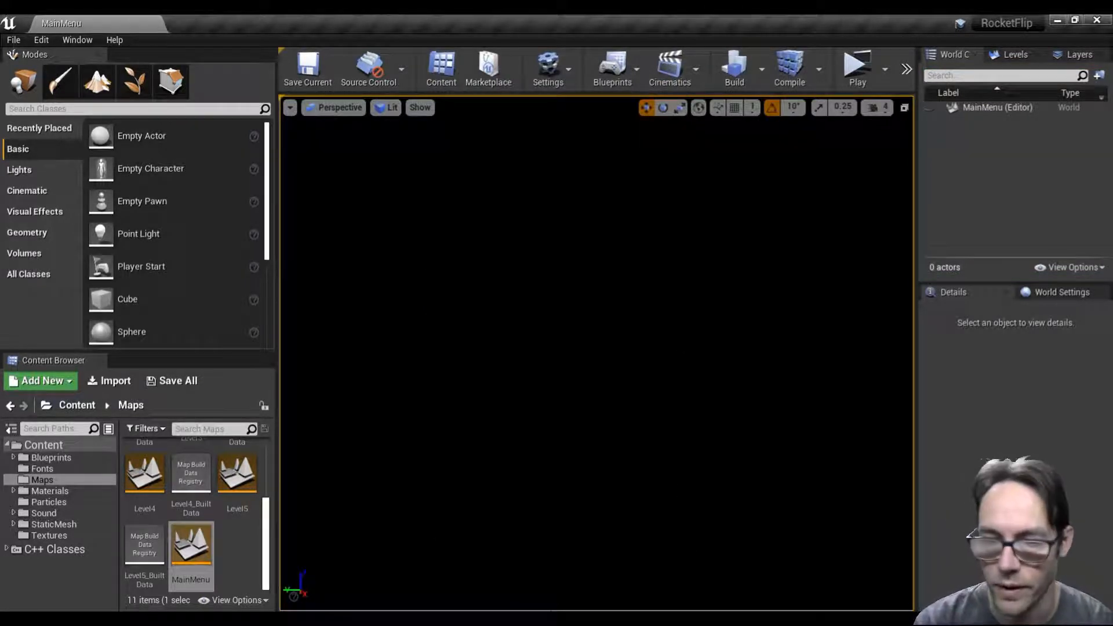
Step: Switch back to Maya and start a new empty scene with the perspective grid displayed
mouse_move(528, 619)
click(529, 562)
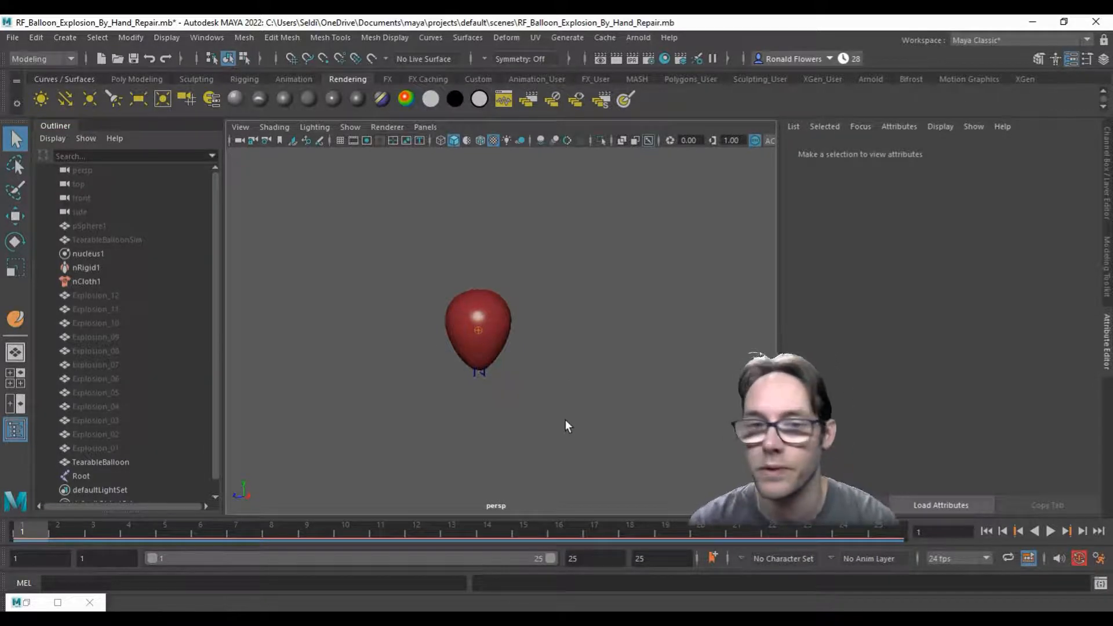
mouse_move(34, 537)
mouse_down()
mouse_move(868, 535)
mouse_move(25, 537)
mouse_up()
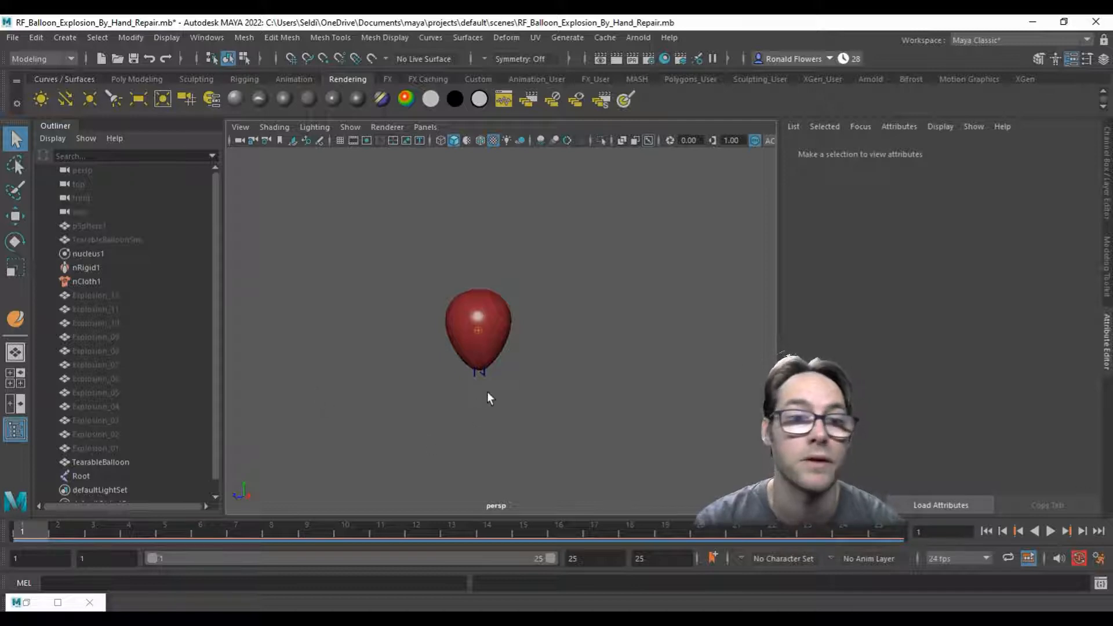
click(13, 38)
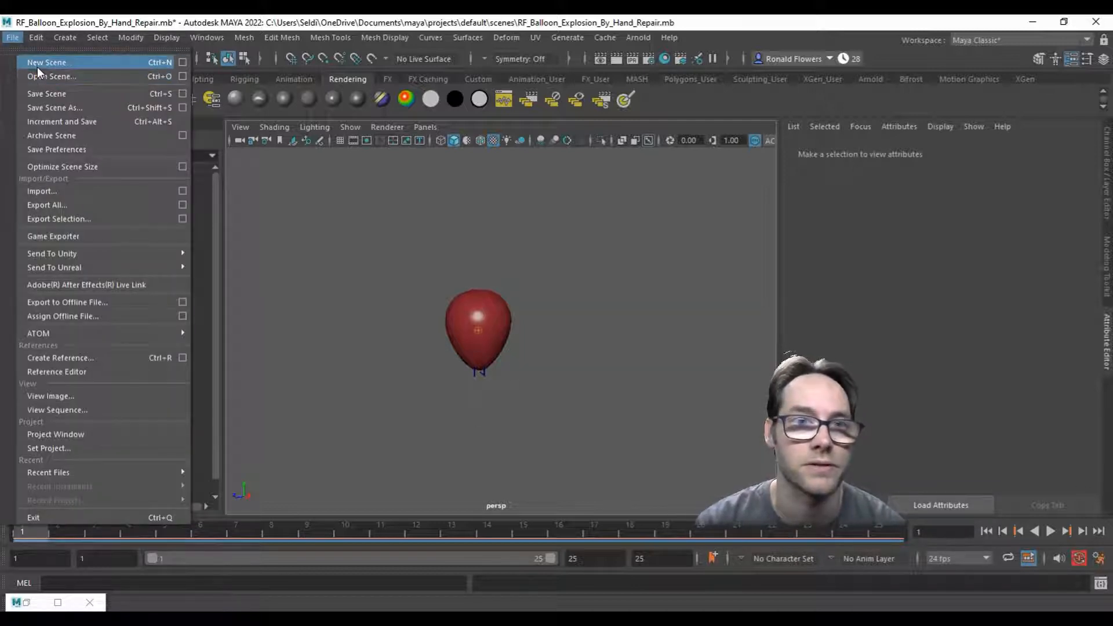
click(37, 65)
click(551, 328)
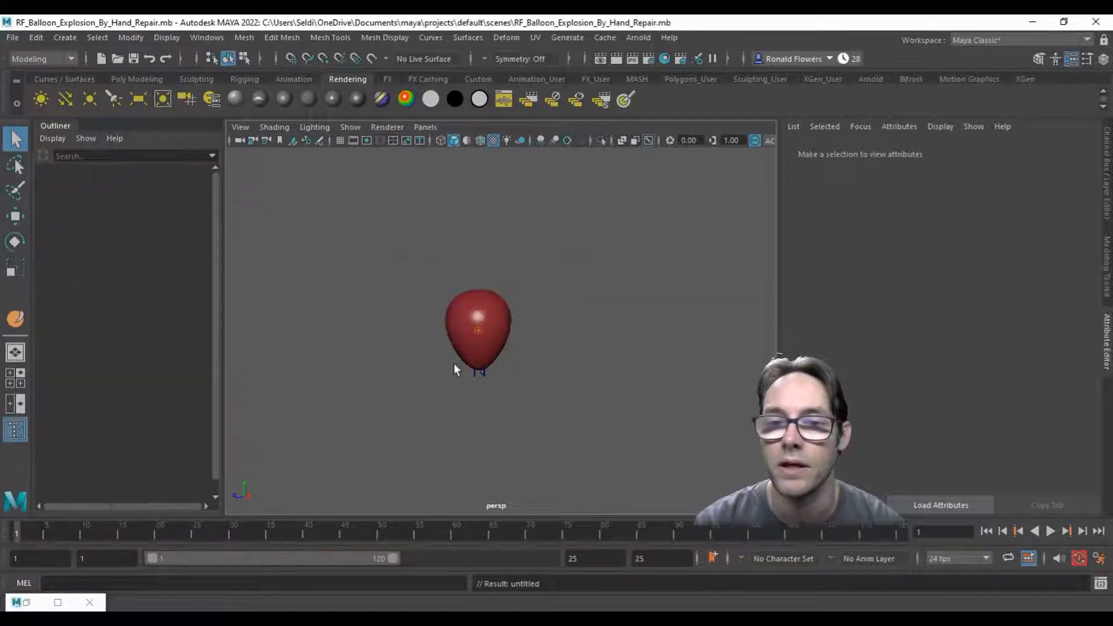
click(340, 140)
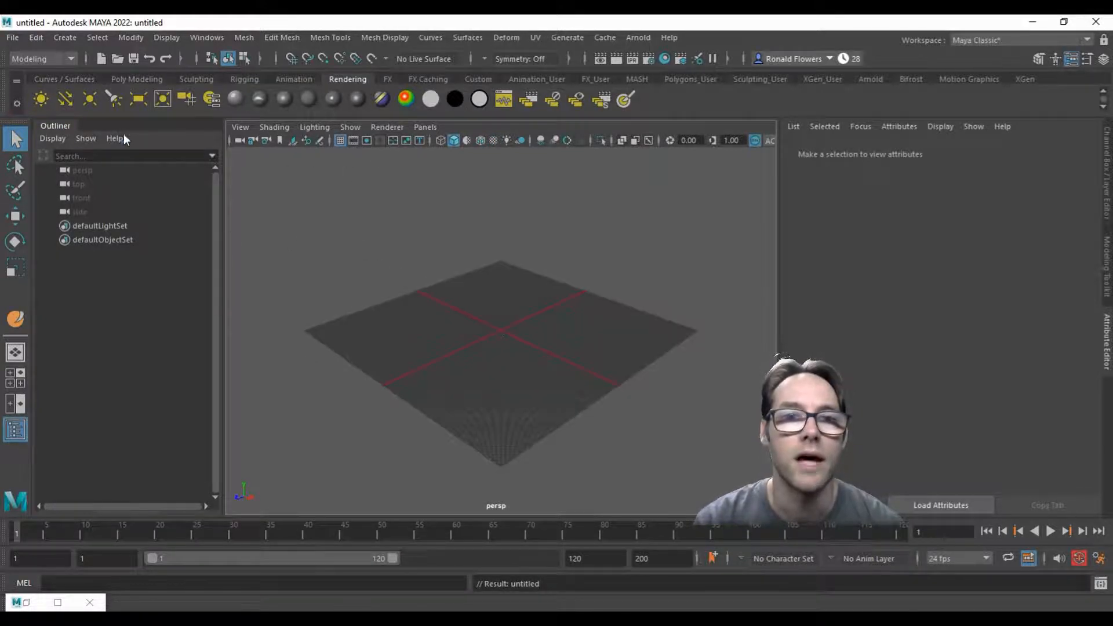
Step: Create a polygon sphere at the origin, frame it and show its channel values
click(132, 79)
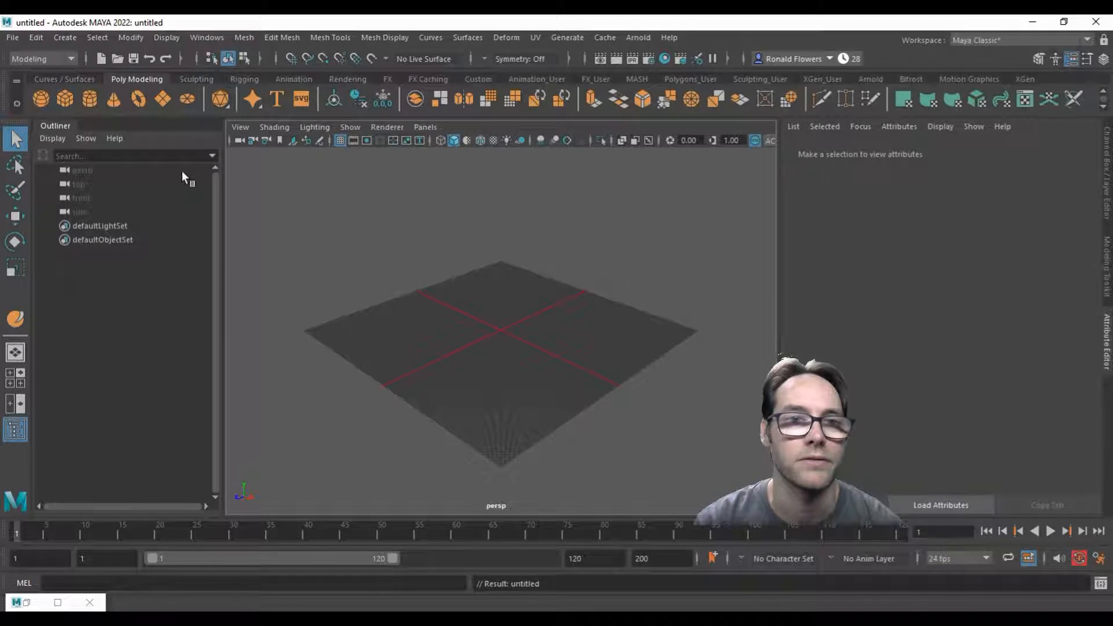
click(42, 99)
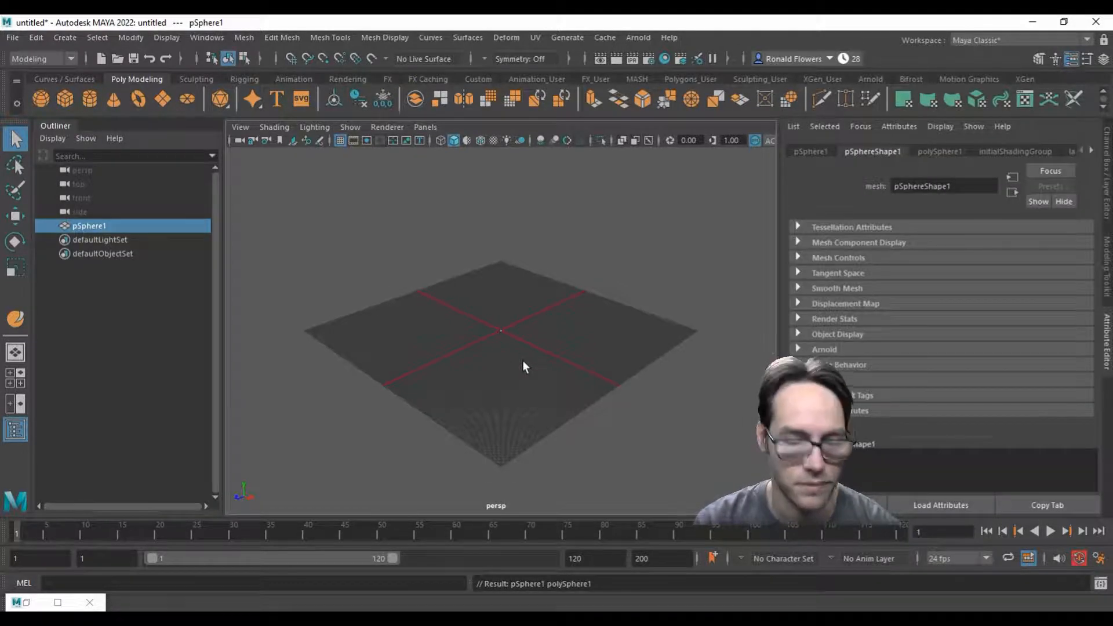
key(f)
click(1109, 195)
Step: Scale the sphere uniformly up to about 28
scroll(801, 290, down, 7)
scroll(797, 300, down, 9)
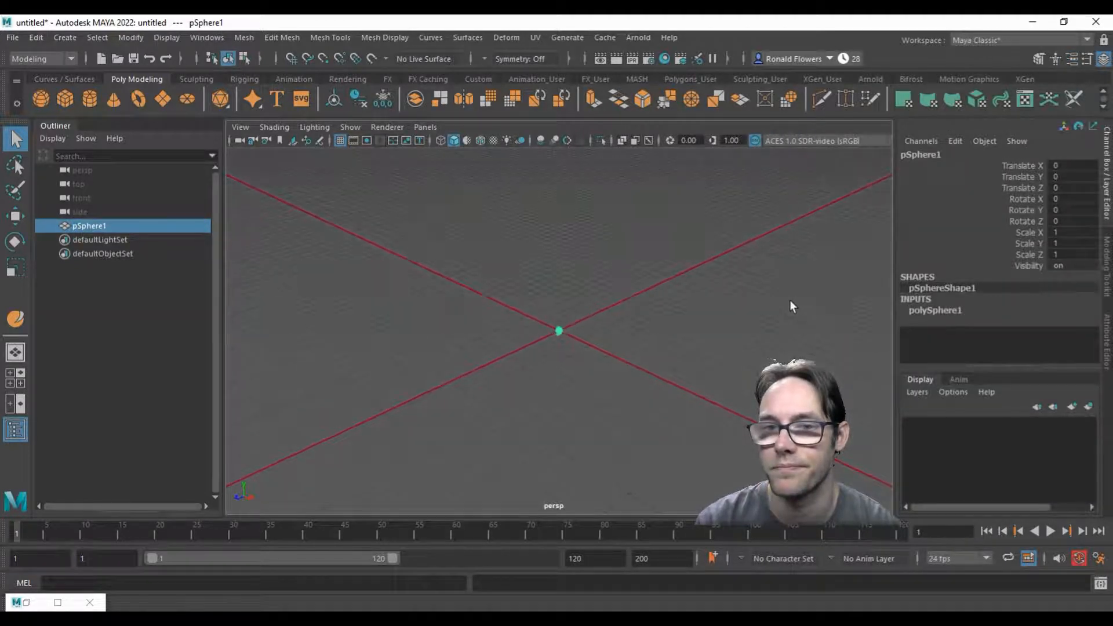
scroll(642, 328, down, 5)
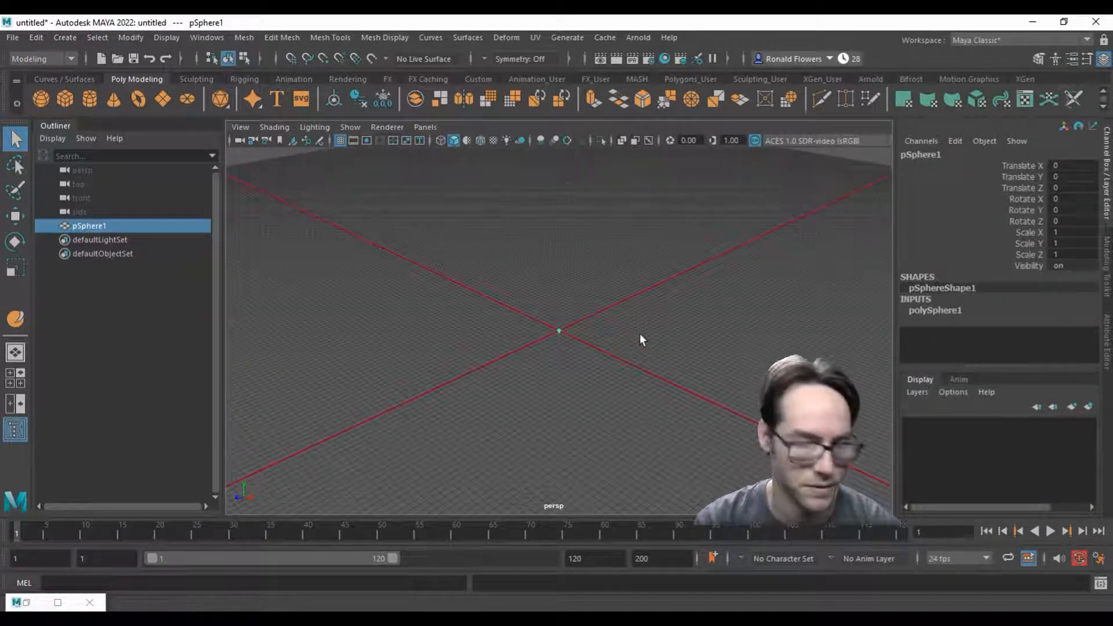
key(r)
drag(560, 334, 645, 332)
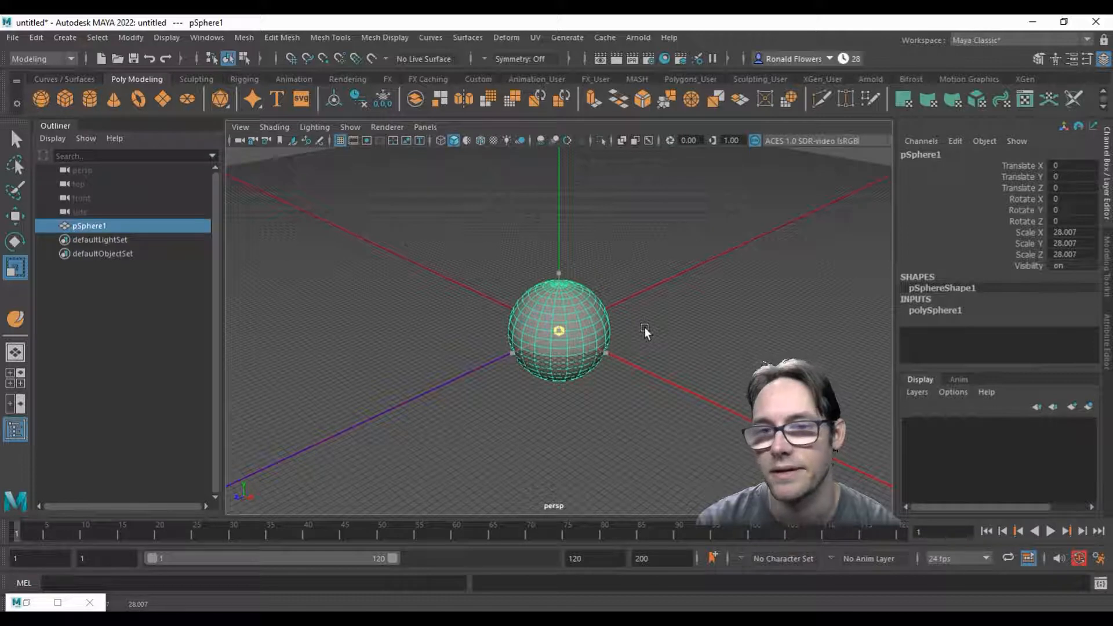
Step: Frame the sphere in the front view and add a lattice deformer with 2 × 2 × 2 divisions
alt+drag(422, 423, 670, 437)
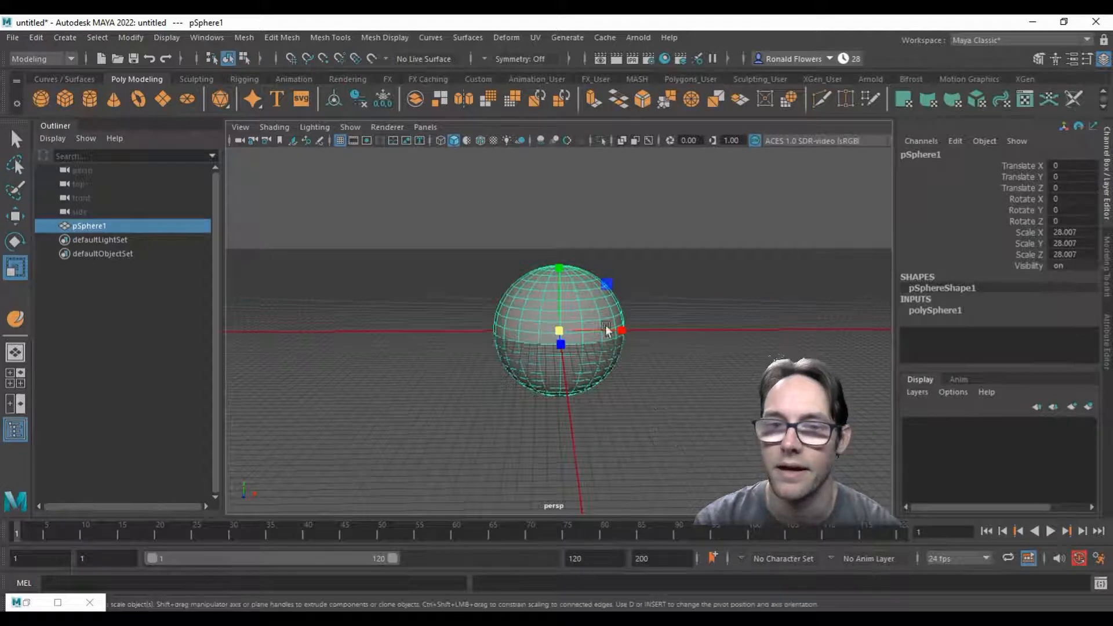
key(space)
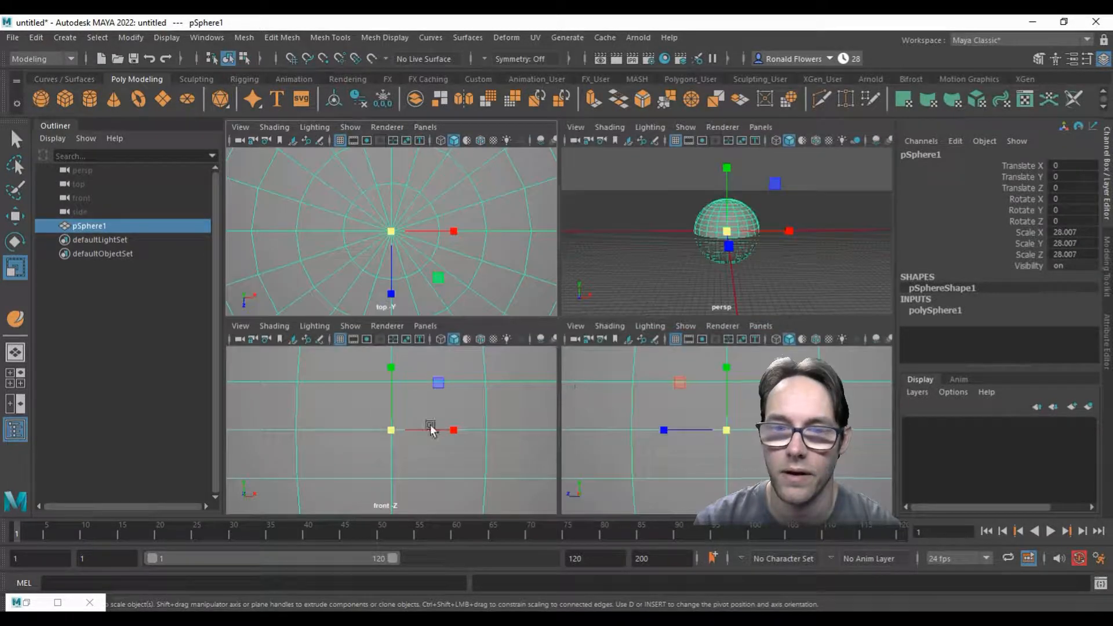
key(space)
key(f)
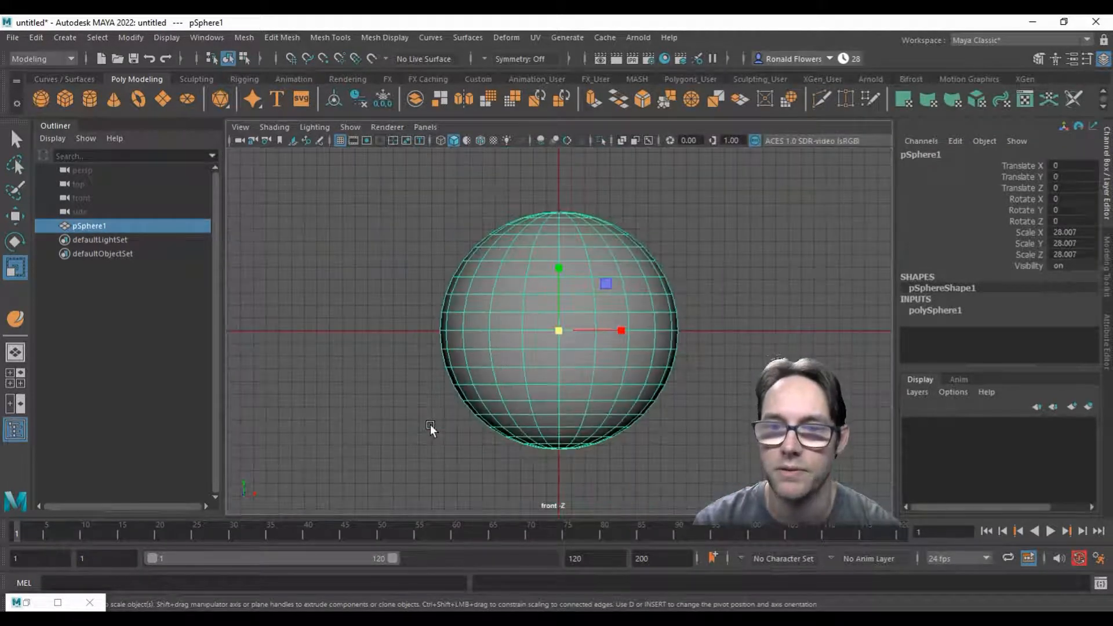
click(505, 38)
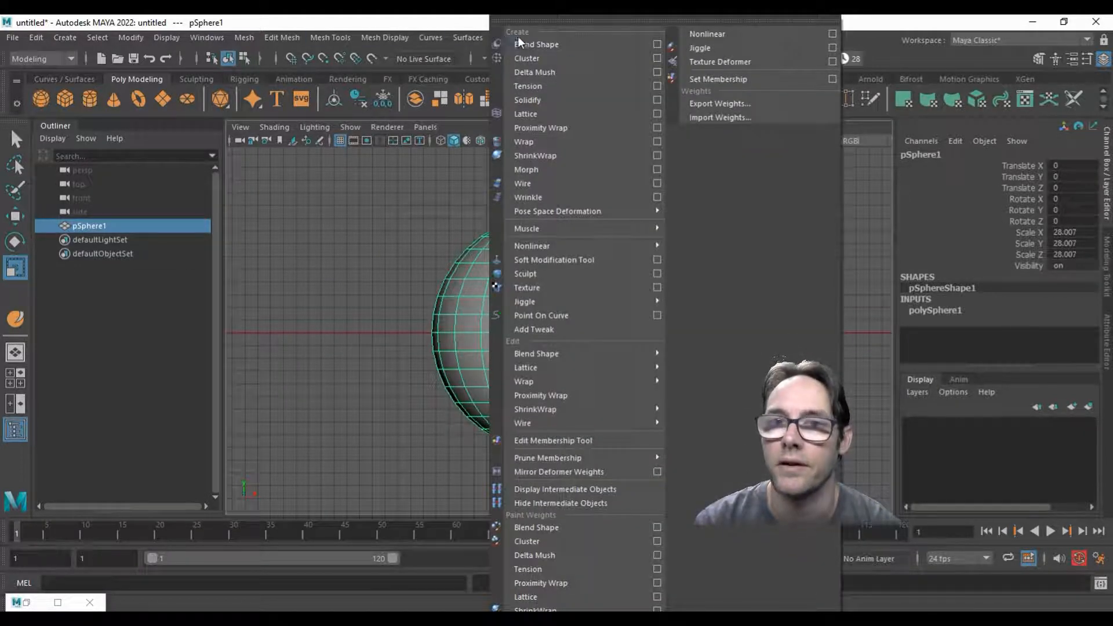
click(656, 114)
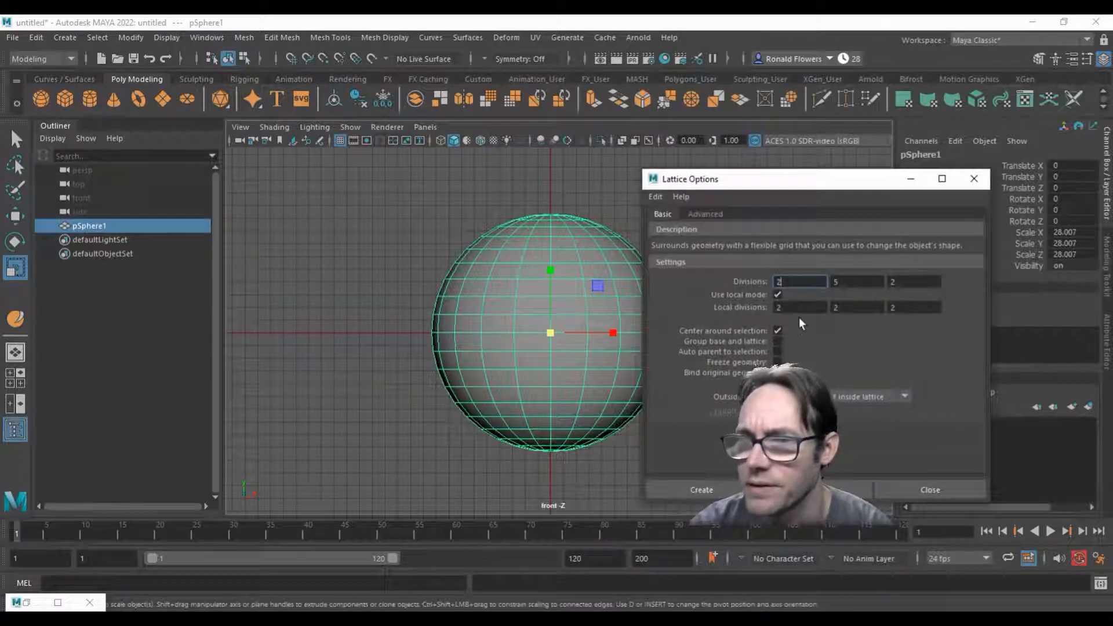
drag(756, 191, 818, 189)
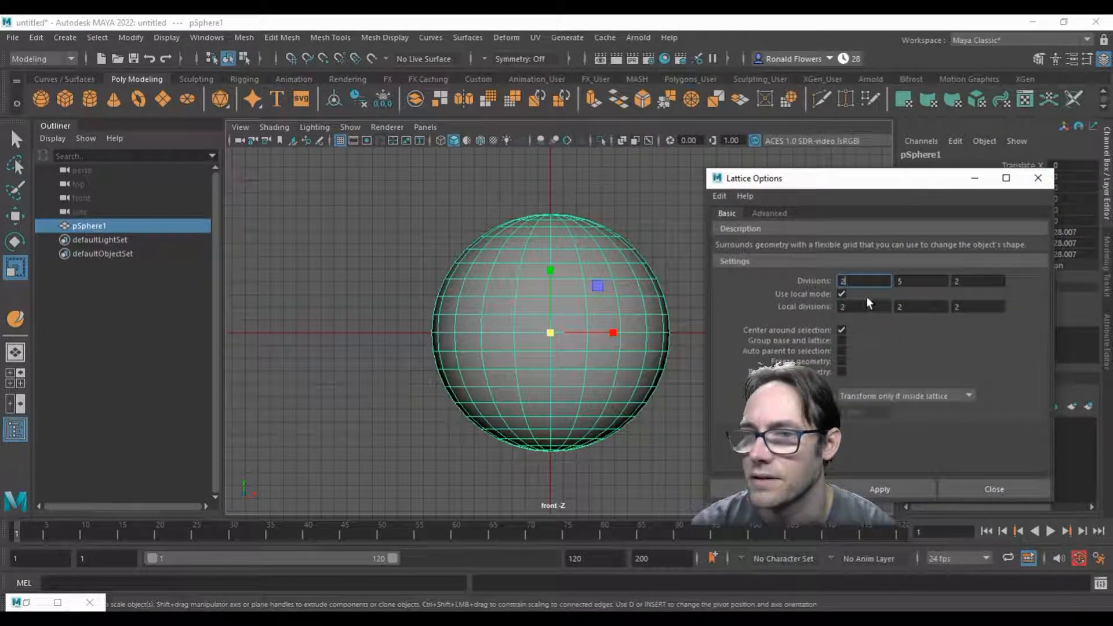
click(919, 284)
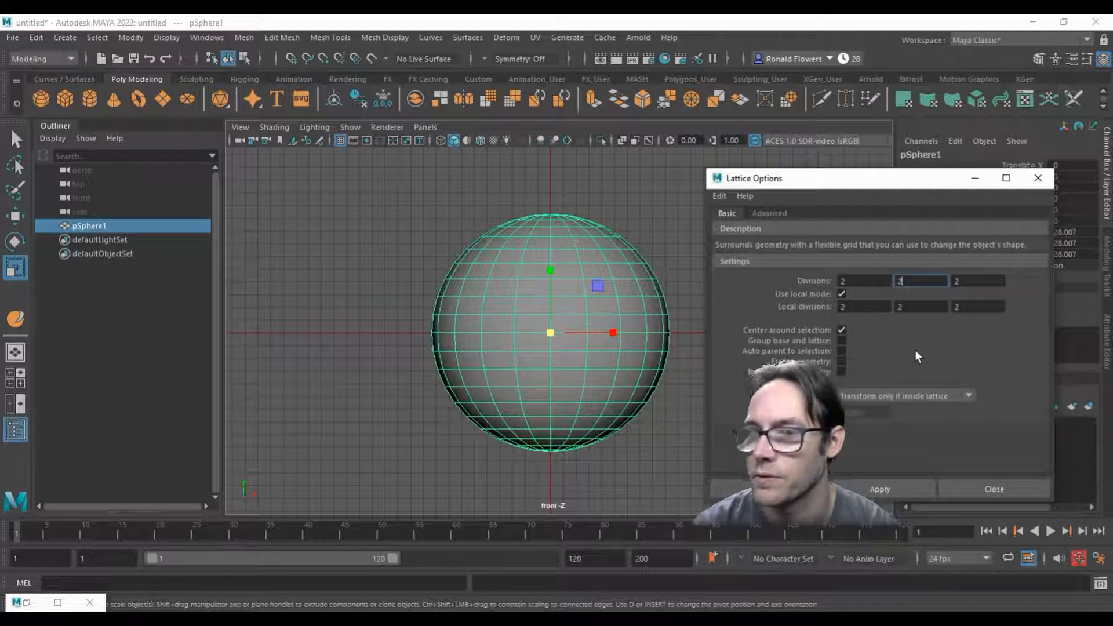
click(904, 489)
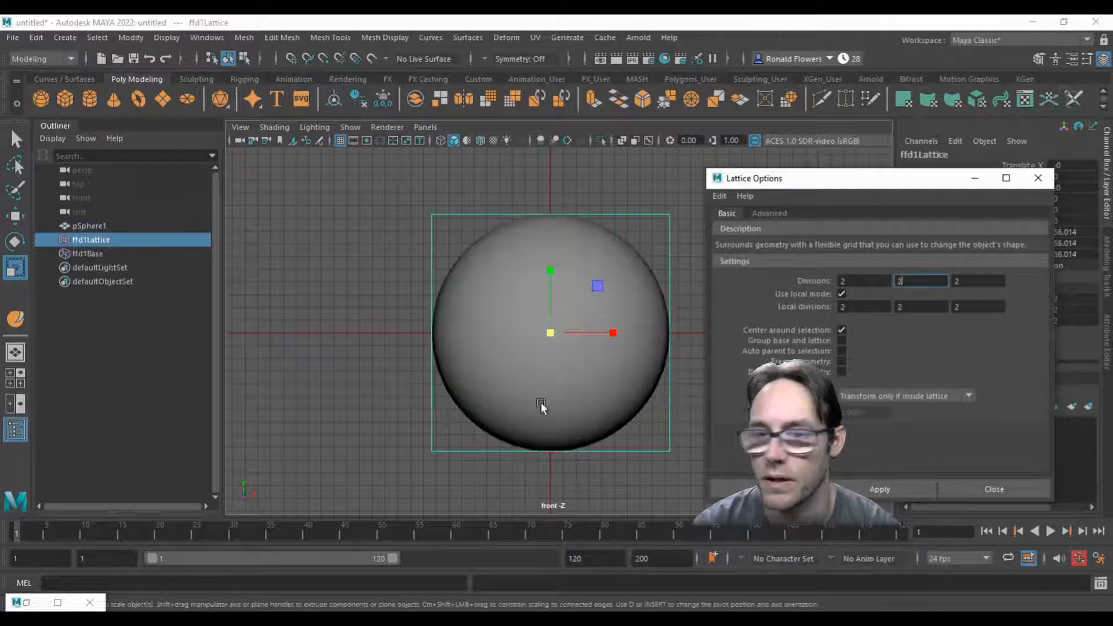
click(977, 488)
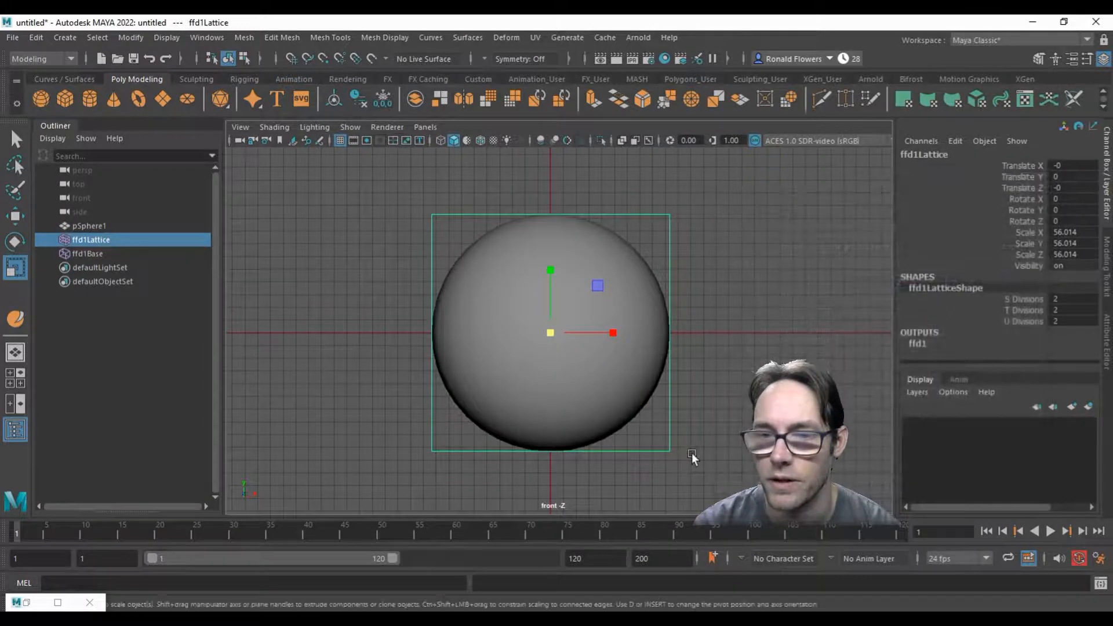
Step: Scale the lattice's bottom corner points inward so the sphere tapers toward its base like a balloon
right_drag(675, 427, 684, 252)
drag(405, 430, 466, 479)
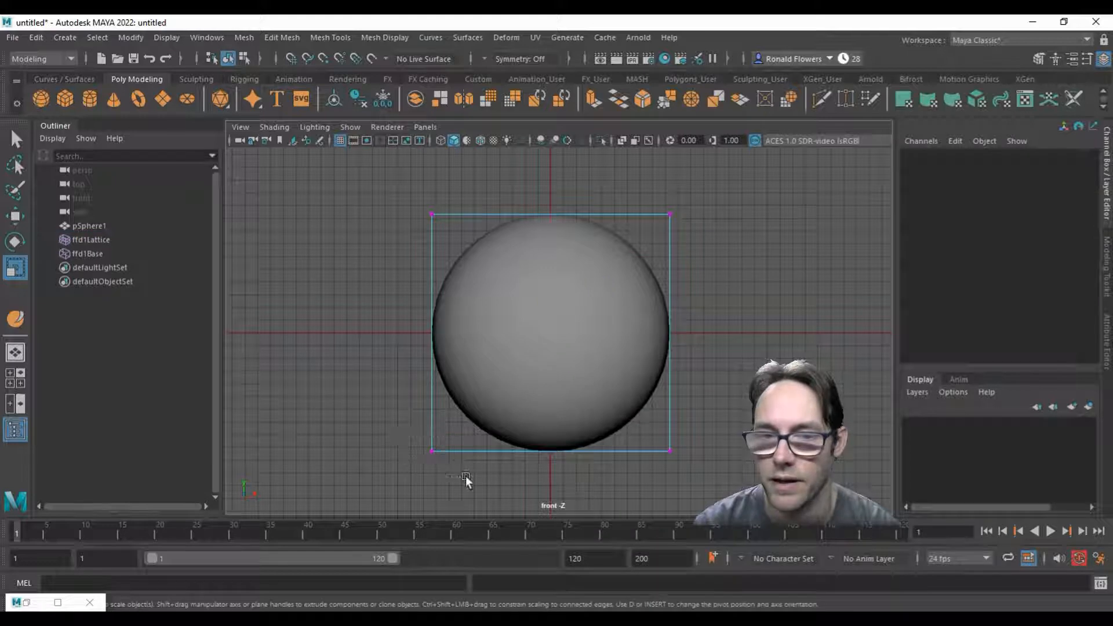
shift+drag(650, 433, 715, 486)
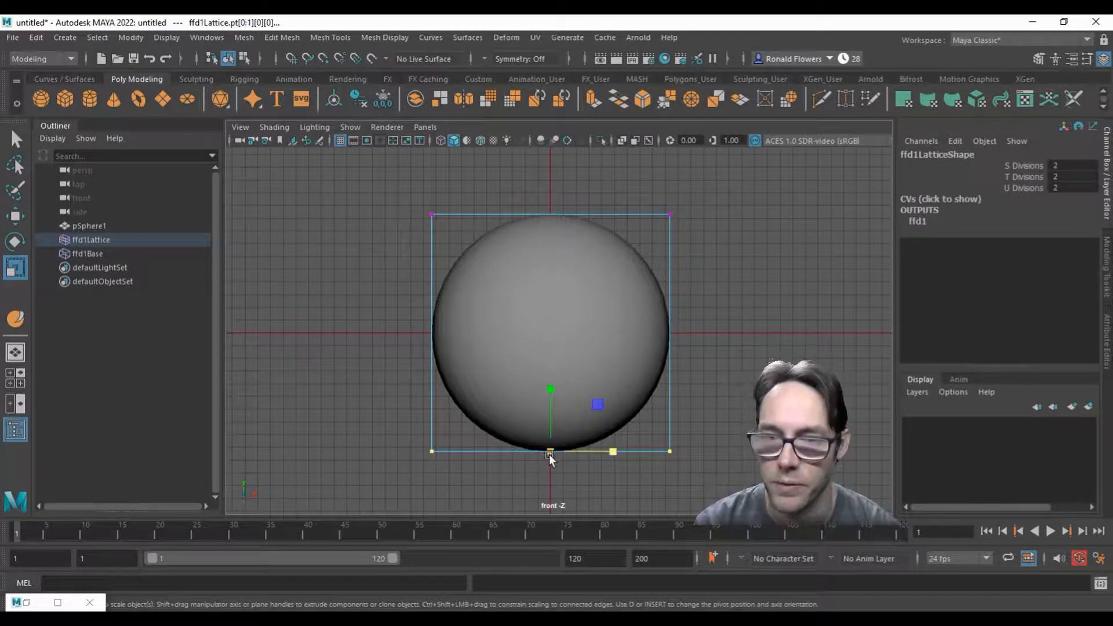
drag(550, 457, 479, 454)
Step: Raise the lattice's top corner points slightly to lengthen the balloon shape
drag(395, 190, 719, 266)
key(w)
drag(560, 182, 559, 172)
Step: In the perspective view, delete the balloon mesh's construction history to bake in the lattice deformation
key(space)
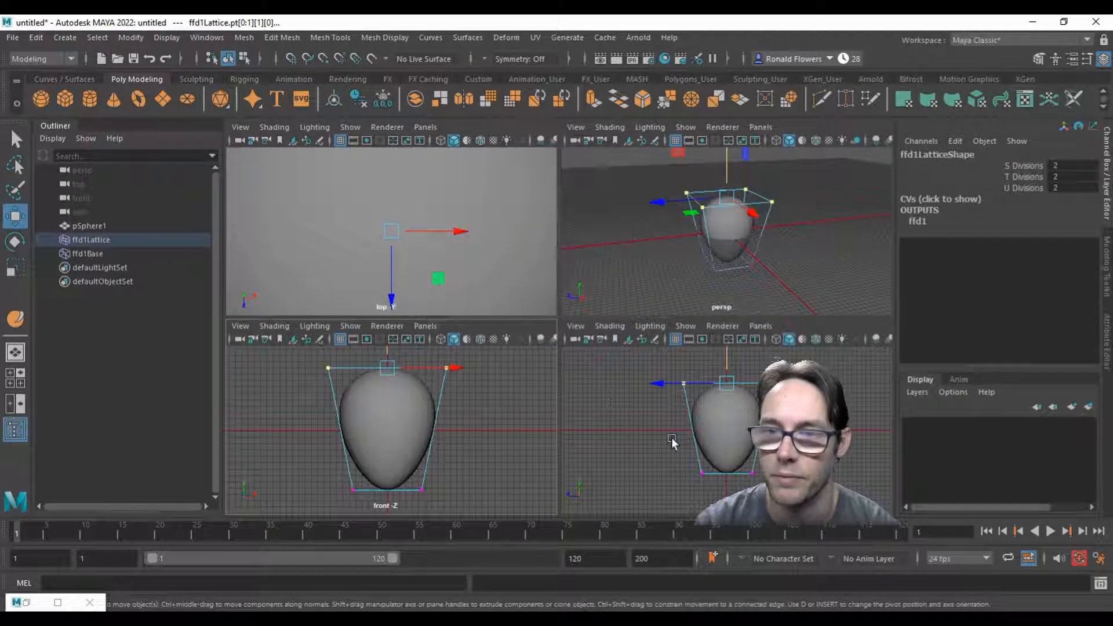
key(space)
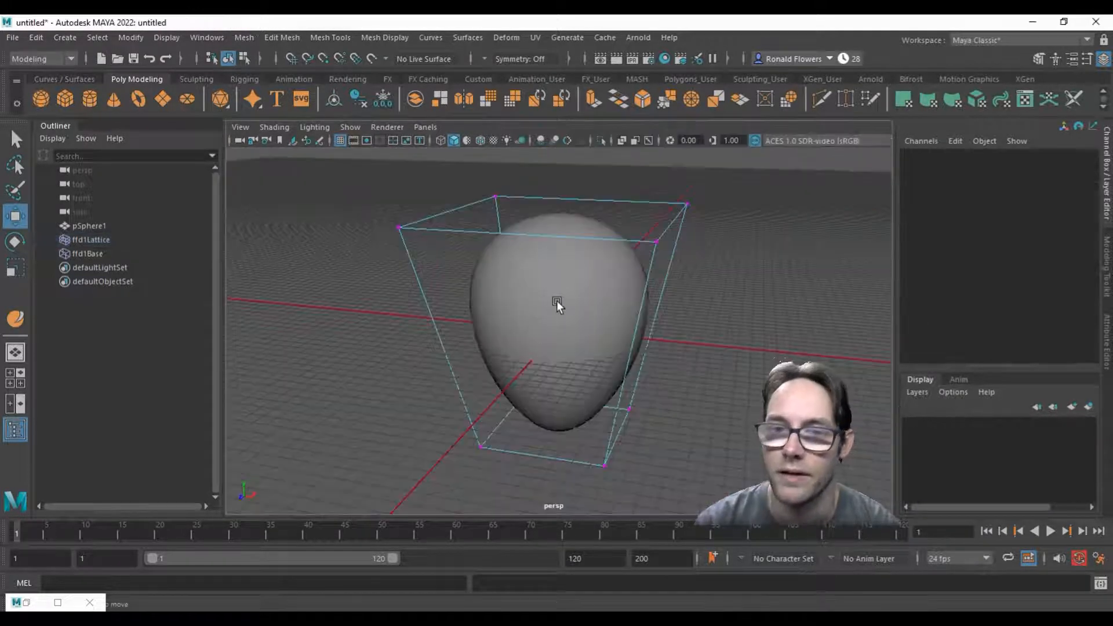
click(556, 304)
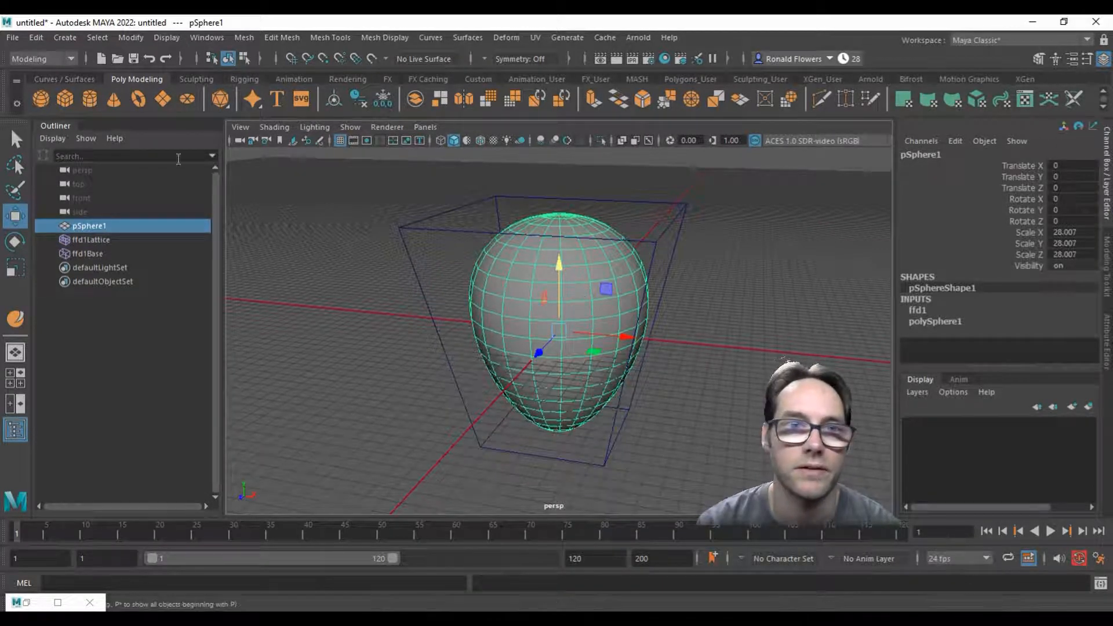
click(37, 40)
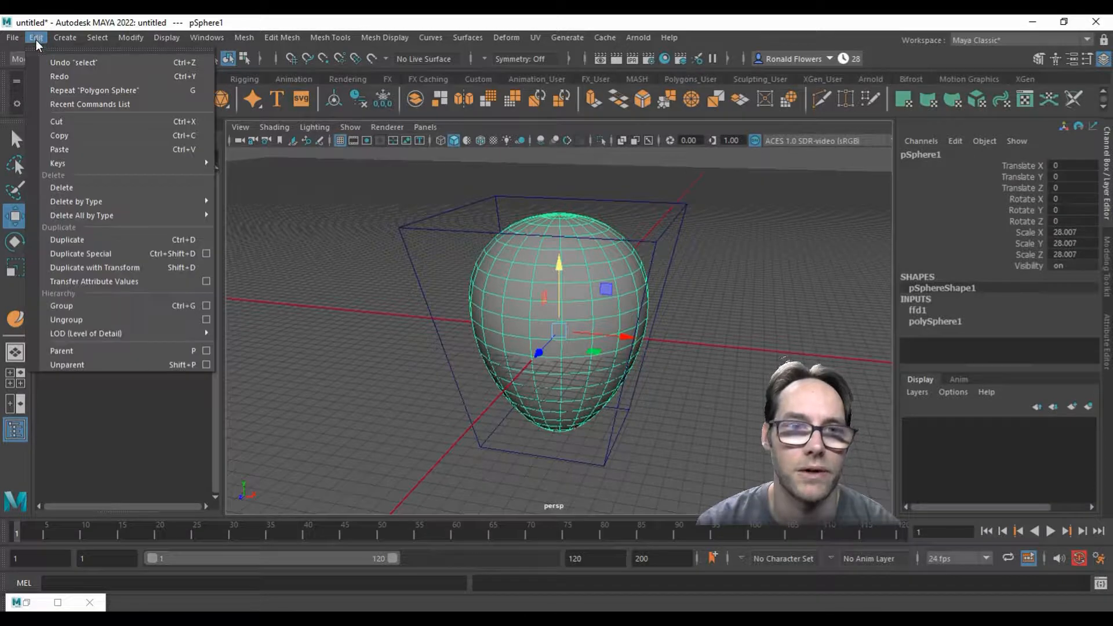
mouse_move(116, 201)
click(297, 204)
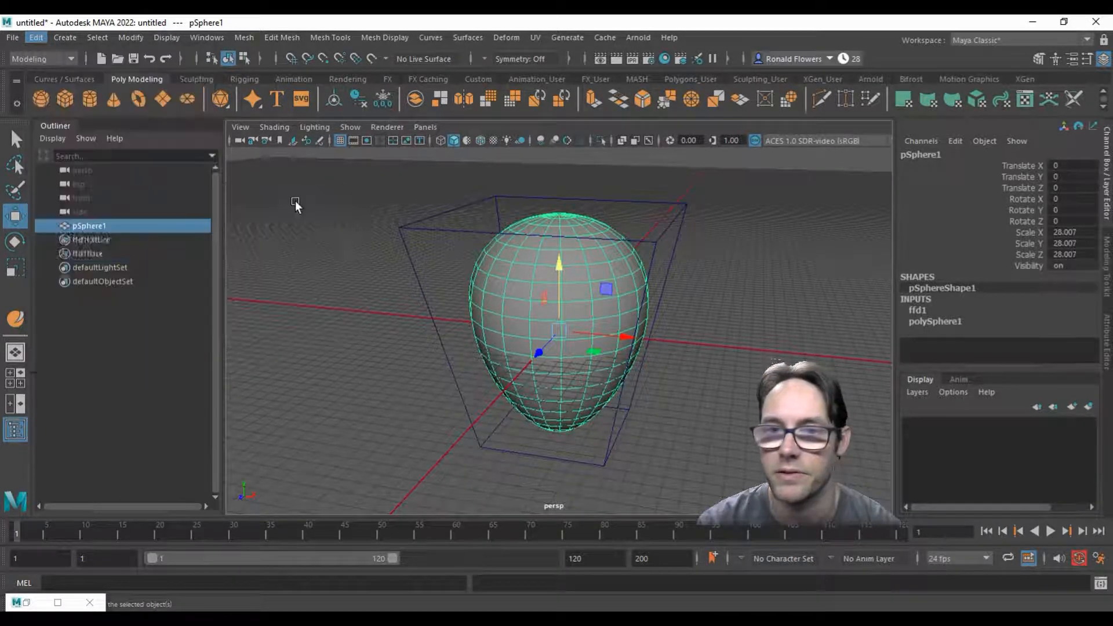
Step: Freeze the balloon mesh's transformations
alt+drag(577, 358, 415, 360)
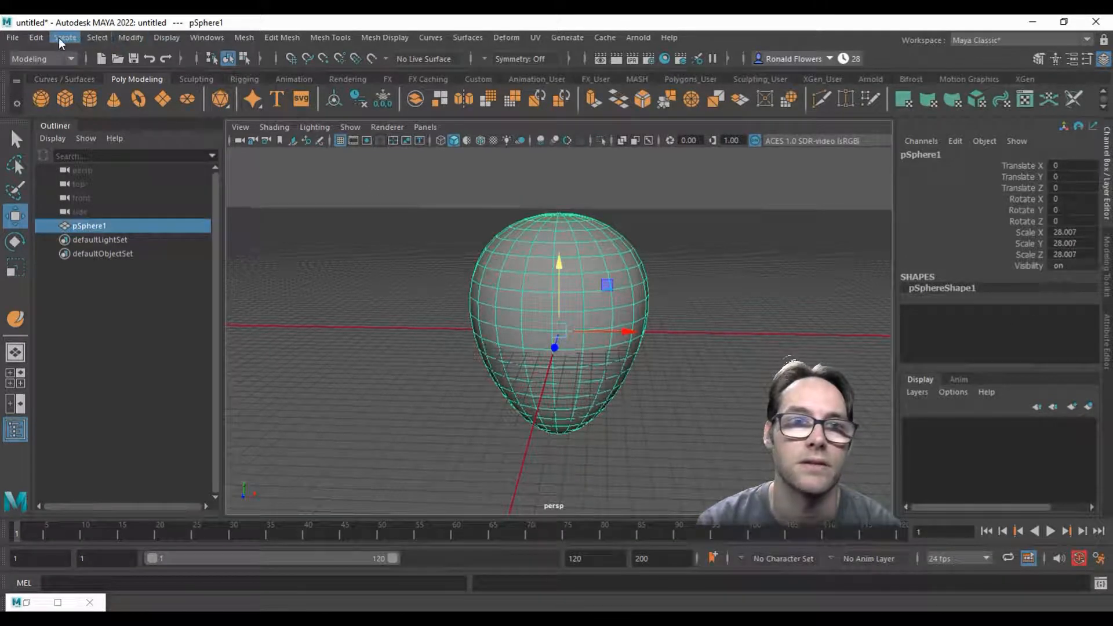
click(131, 37)
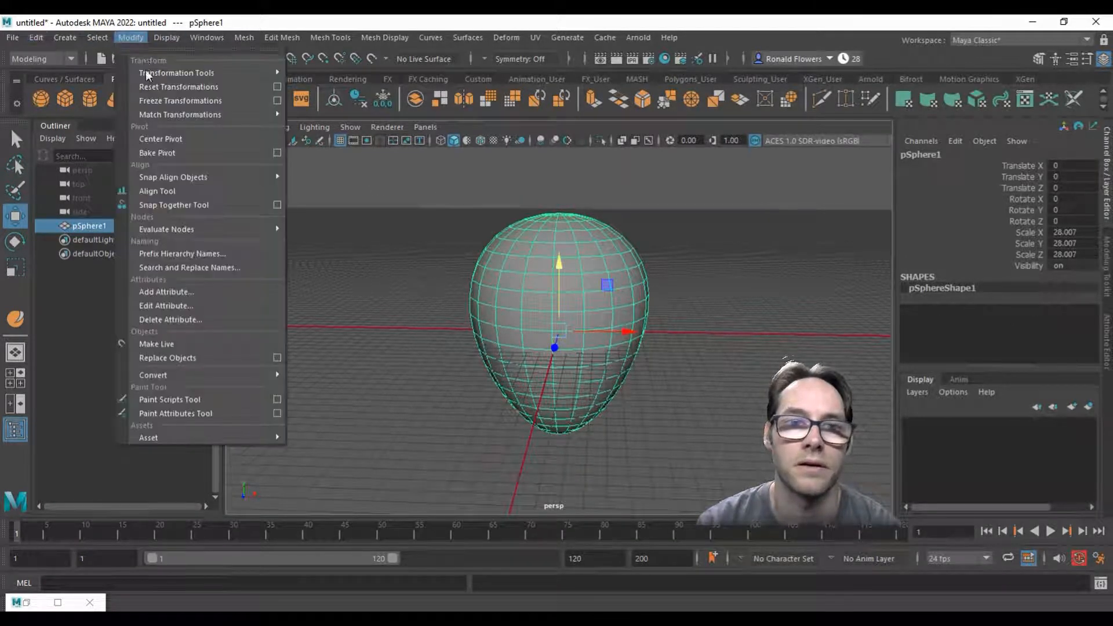
click(199, 101)
click(447, 378)
click(545, 333)
mouse_move(438, 378)
alt+mouse_down()
mouse_move(465, 334)
mouse_move(455, 368)
alt+mouse_up()
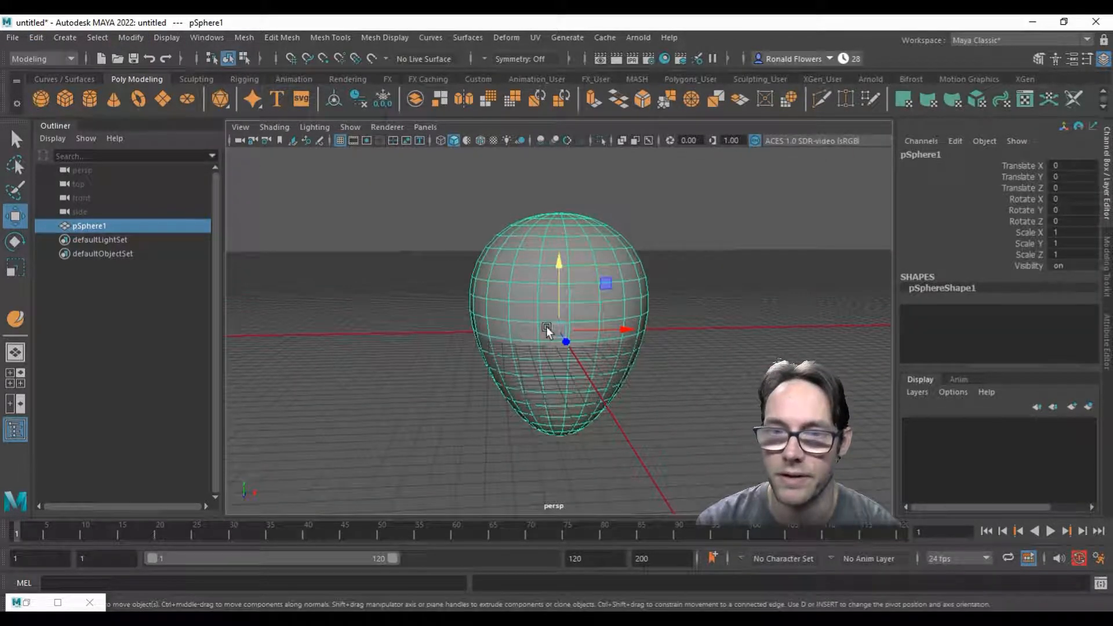
Step: In the front view, raise the balloon mesh to about 28.8 in Translate Y, placing its base just above the origin line
key(space)
key(space)
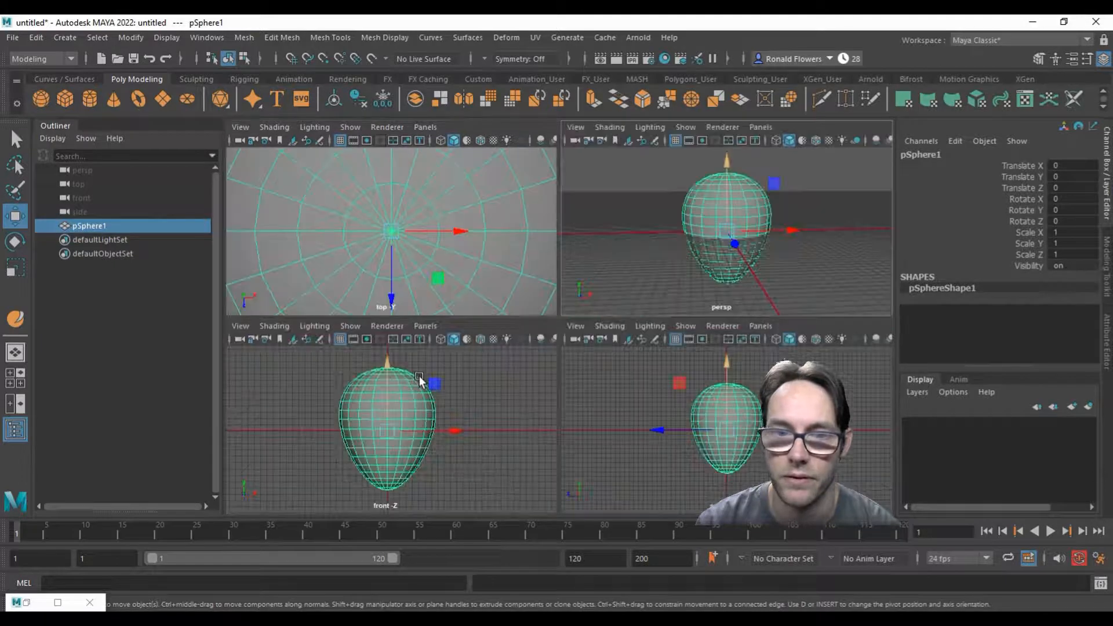
key(space)
middle_drag(532, 305, 546, 154)
alt+middle_drag(641, 312, 613, 433)
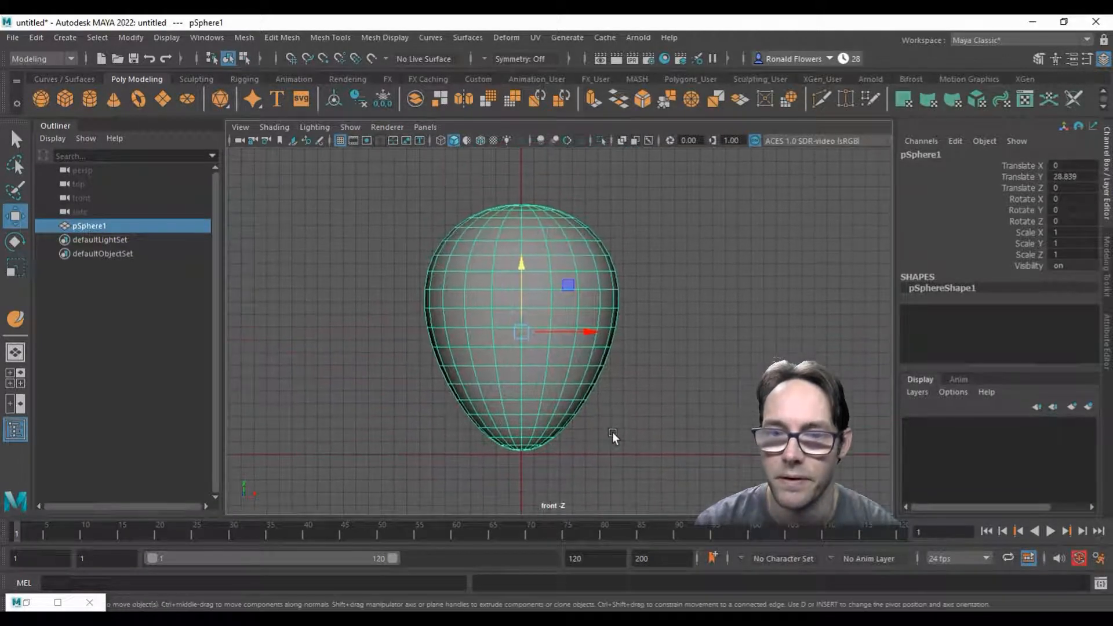
Step: Raise the balloon mesh slightly to about 29.66 in Translate Y and rename it Balloon
mouse_move(520, 301)
middle_down()
mouse_move(522, 256)
mouse_move(518, 280)
middle_up()
alt+middle_drag(506, 379, 501, 367)
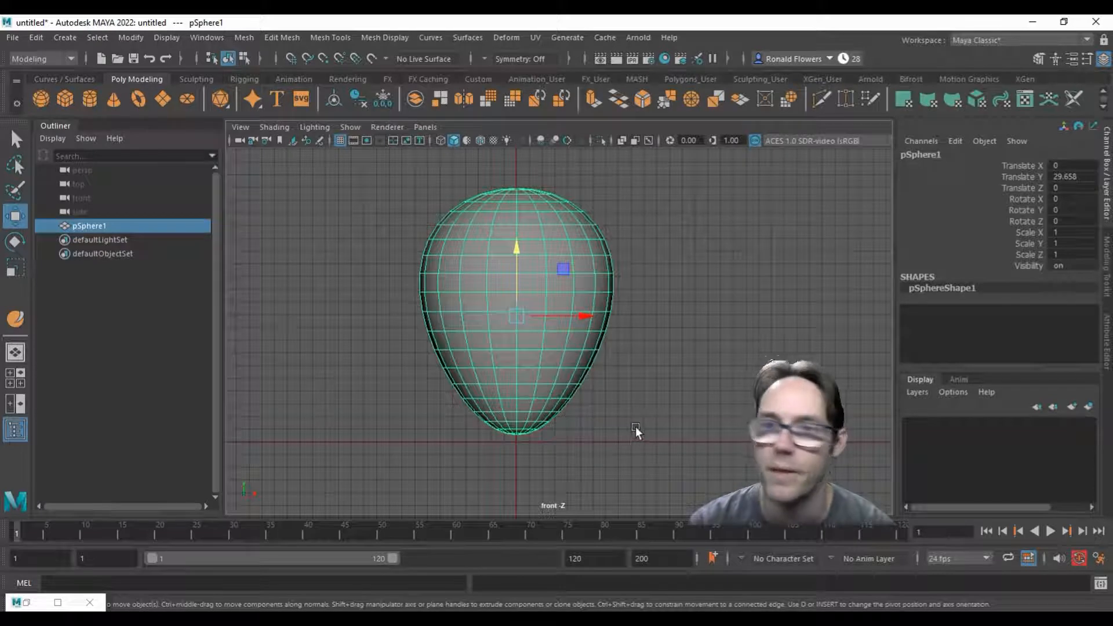
click(912, 155)
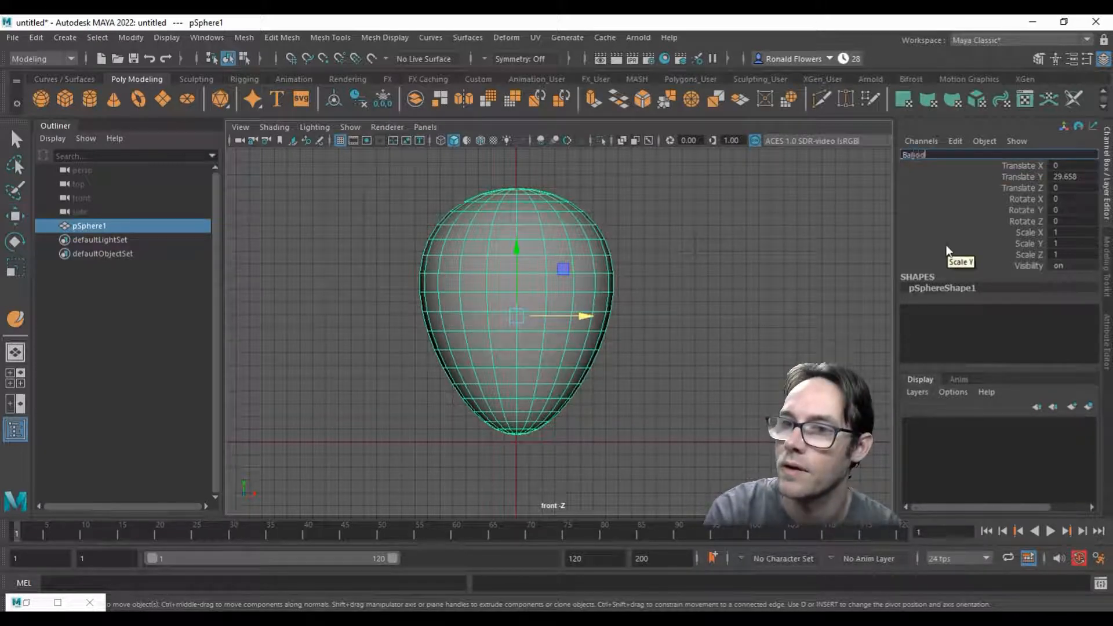
text(Balloon)
key(Return)
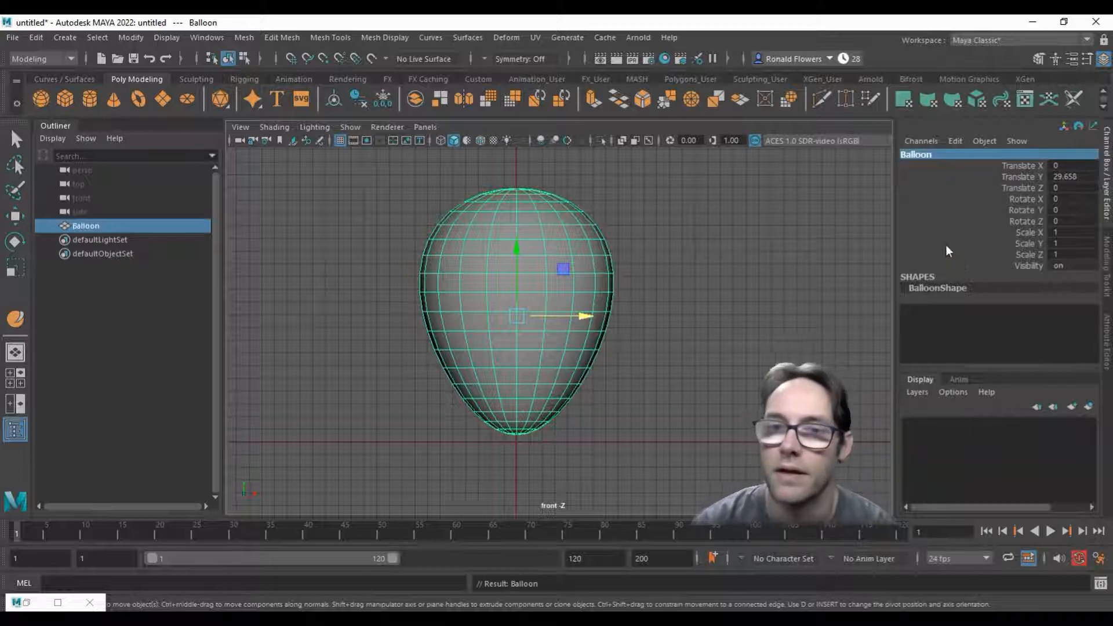
Step: Duplicate the Balloon mesh and hide the original
click(103, 229)
key(ctrl+d)
click(93, 226)
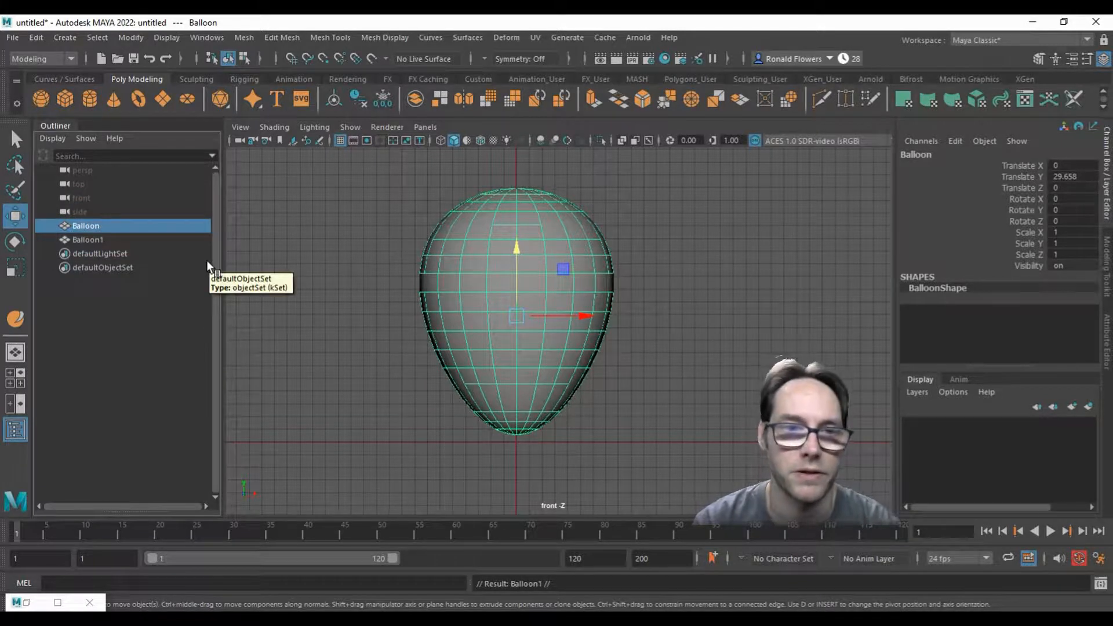
key(ctrl+h)
Step: Rename the duplicated balloon mesh as TearableBalloon
click(100, 241)
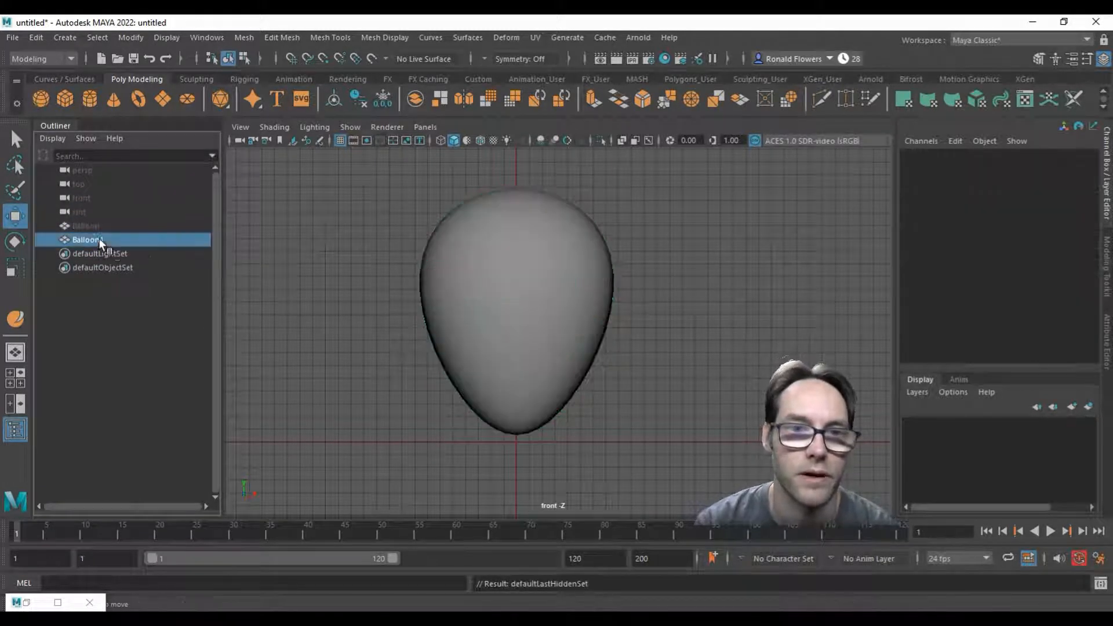
click(922, 155)
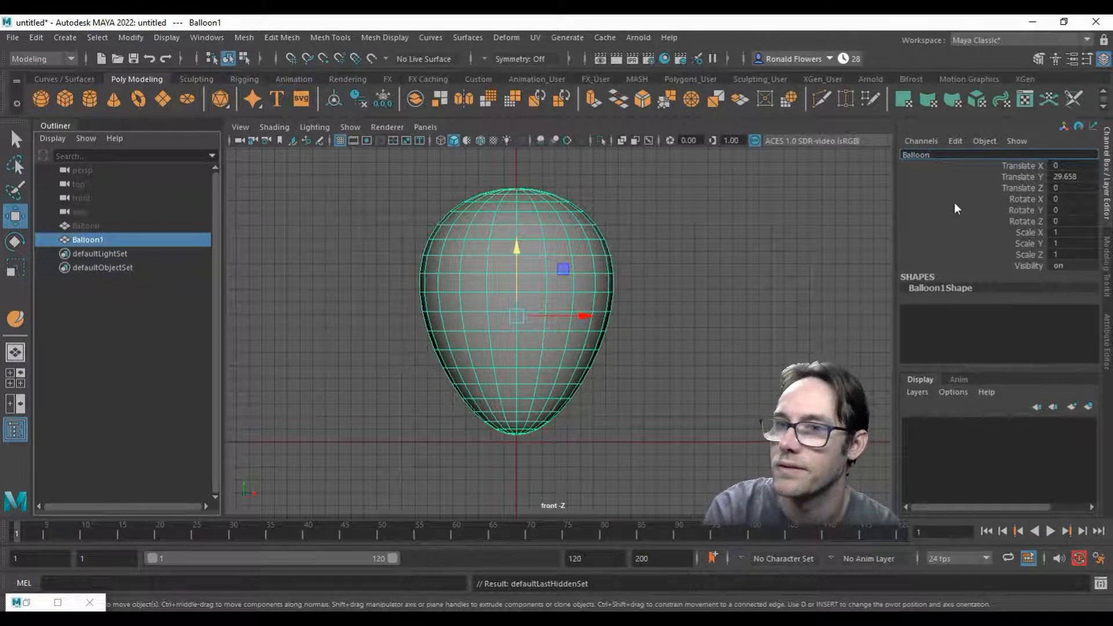
text(Tearable)
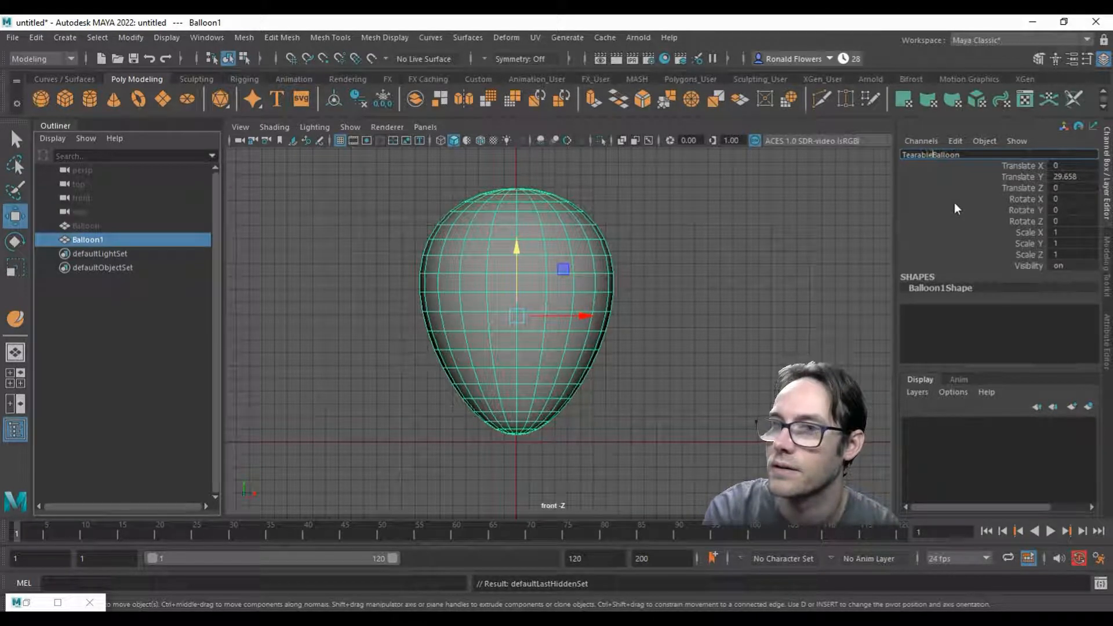
key(Return)
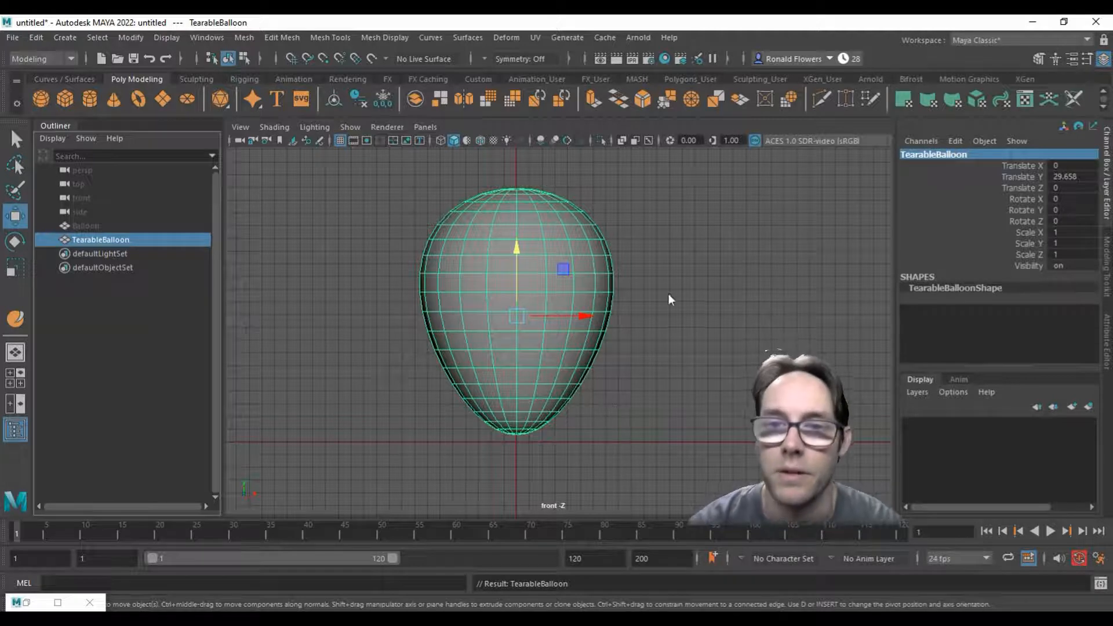
Step: Open the Remesh options for TearableBalloon and set a custom max edge length of 5
click(244, 37)
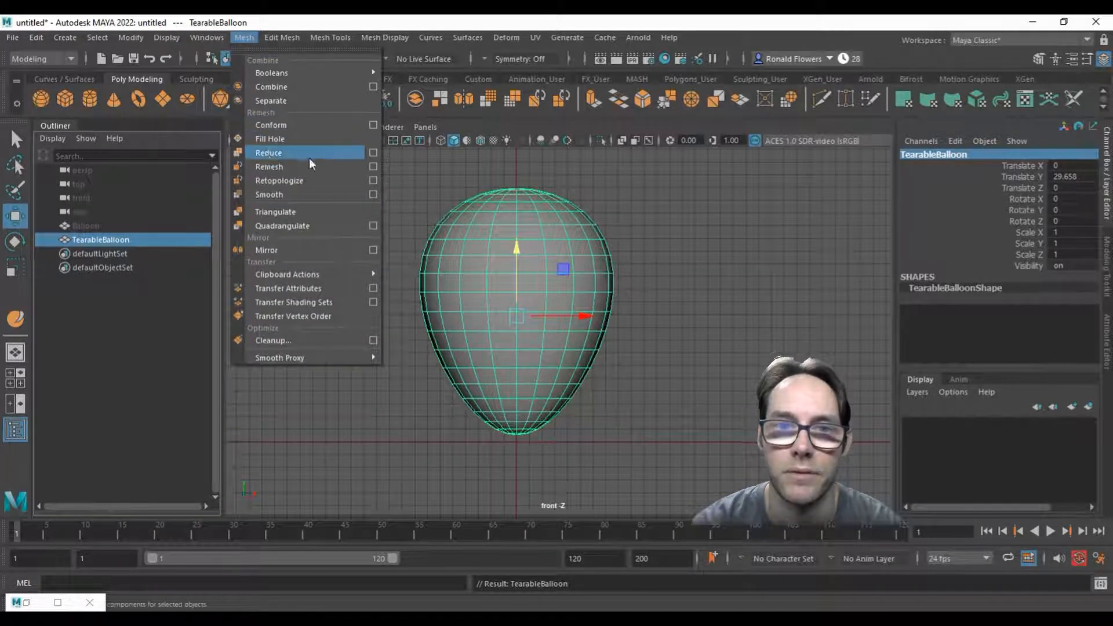
click(373, 166)
click(719, 195)
click(744, 224)
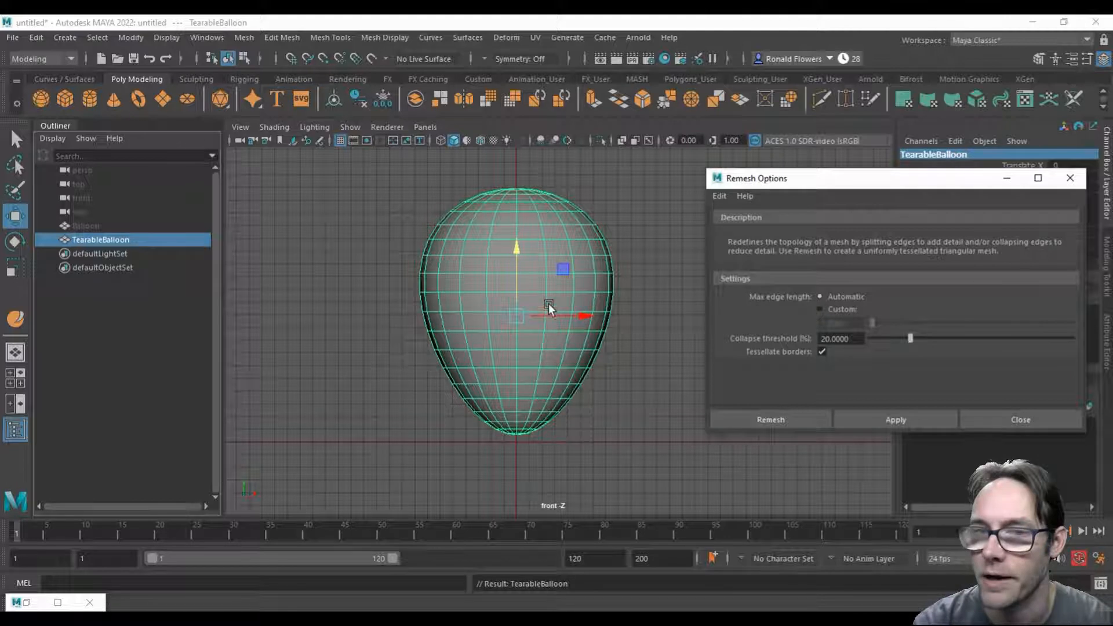
click(848, 314)
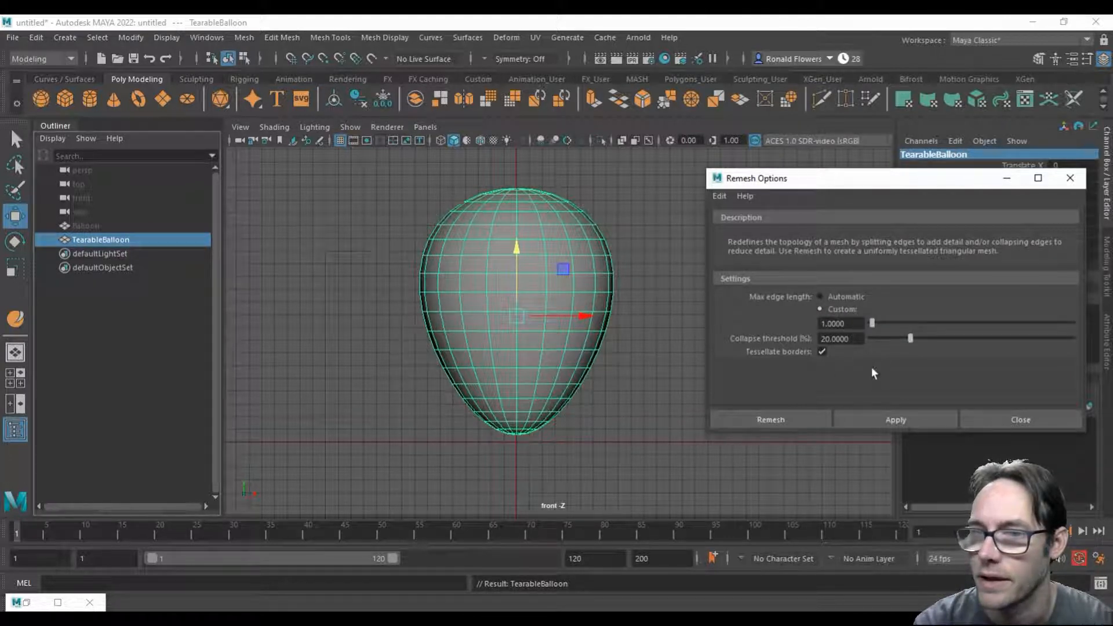
mouse_move(825, 180)
mouse_down()
mouse_move(814, 165)
mouse_move(813, 175)
mouse_up()
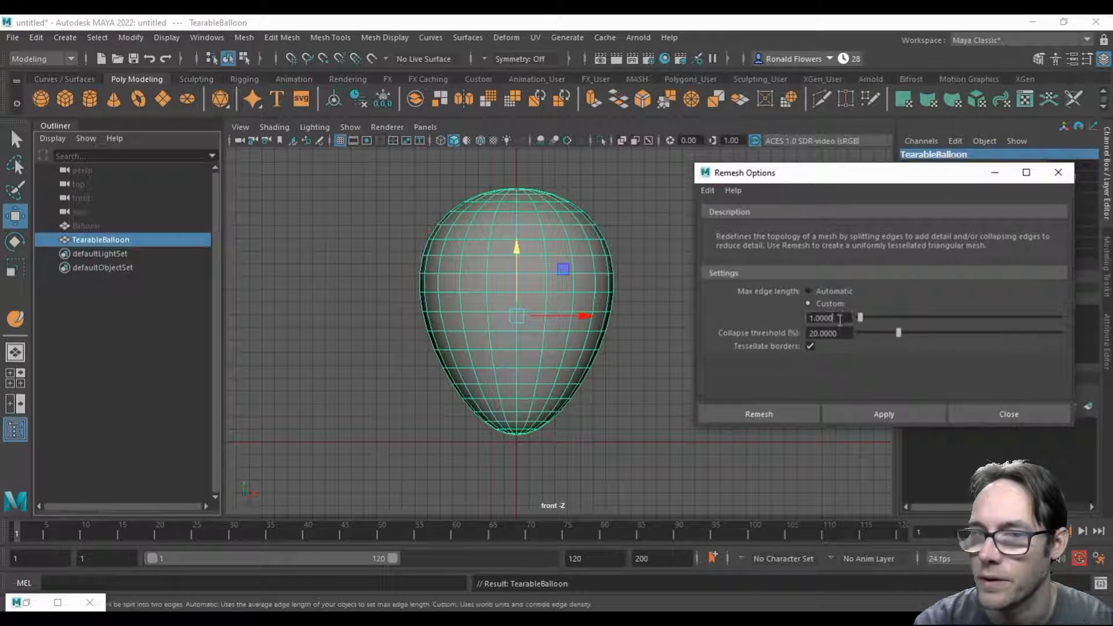
double_click(839, 319)
text(5)
key(Tab)
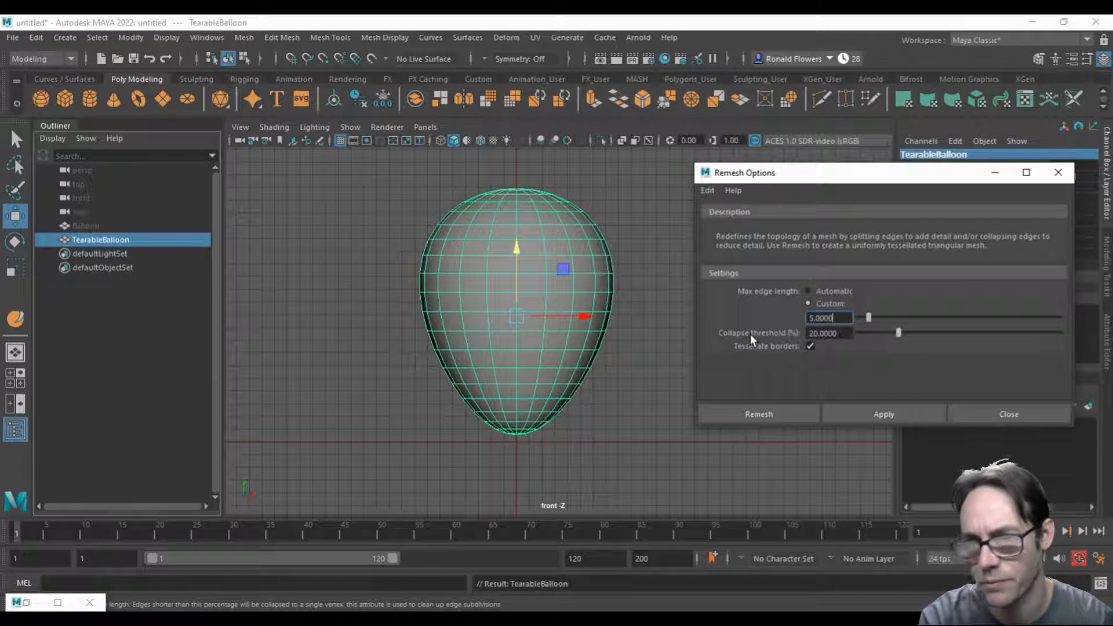
Step: Set the collapse threshold to 80% and apply the remesh to TearableBalloon
mouse_move(751, 339)
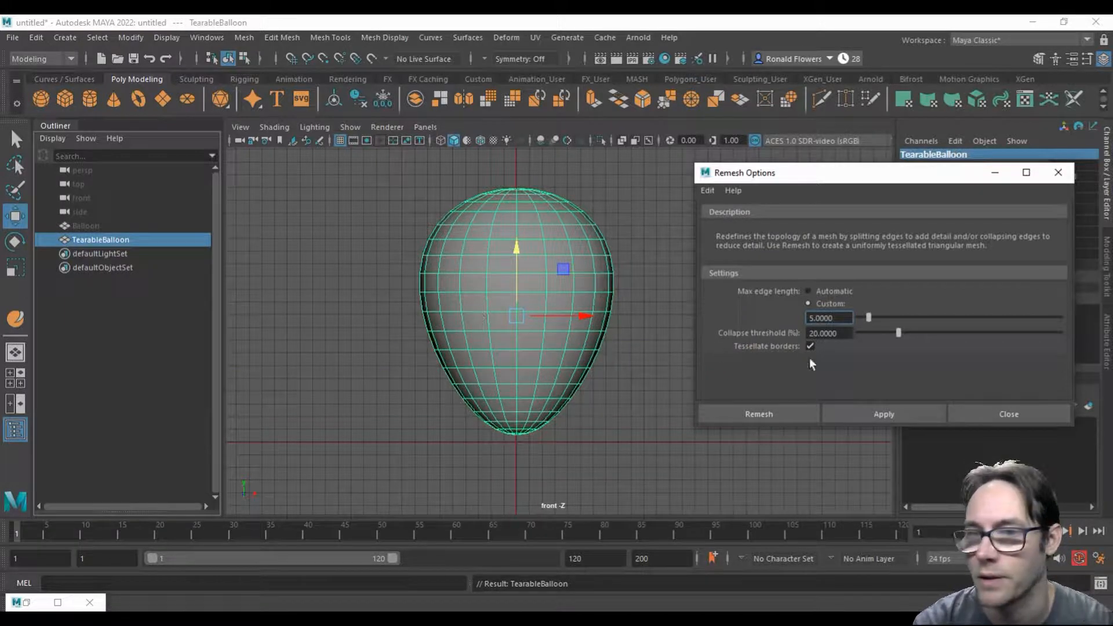
drag(839, 317, 792, 335)
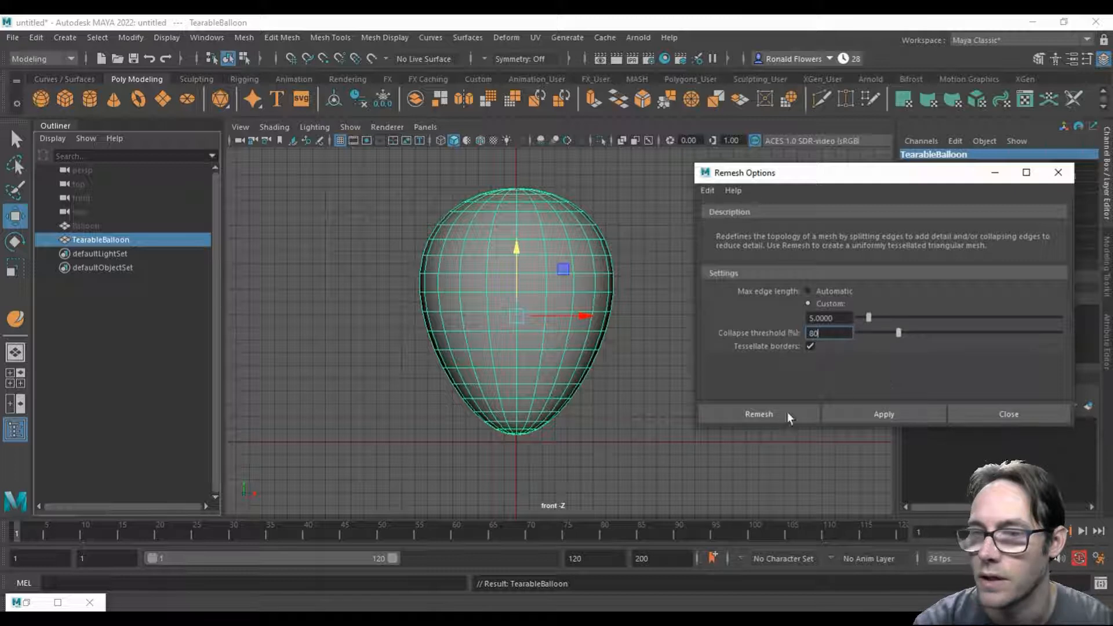
click(883, 419)
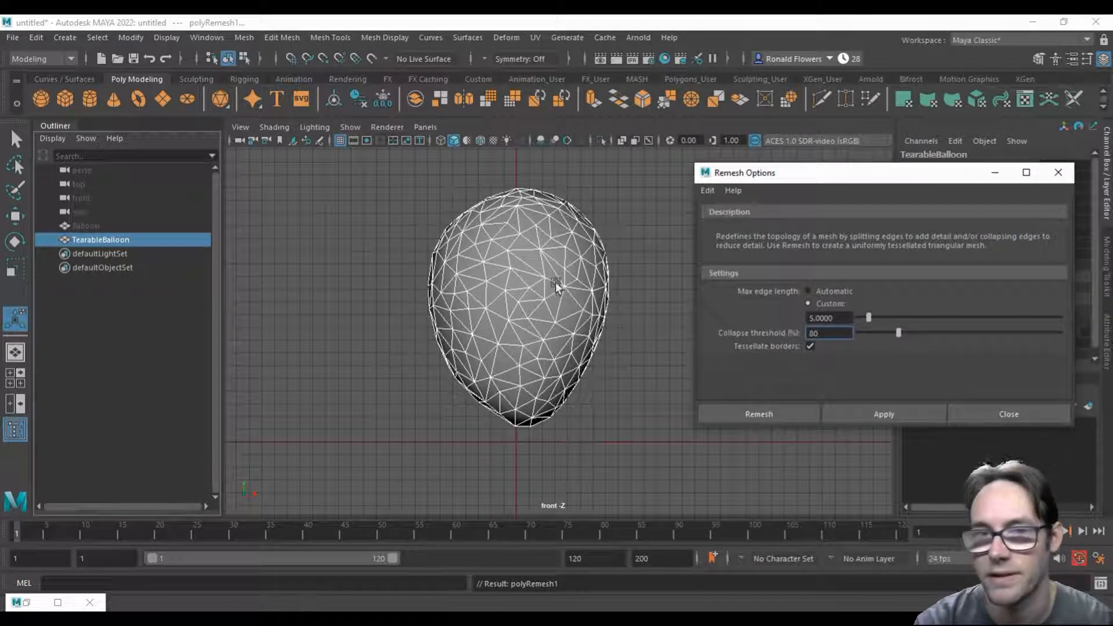
Step: Reduce the custom max edge length to 2 and remesh the already triangulated TearableBalloon again
click(834, 318)
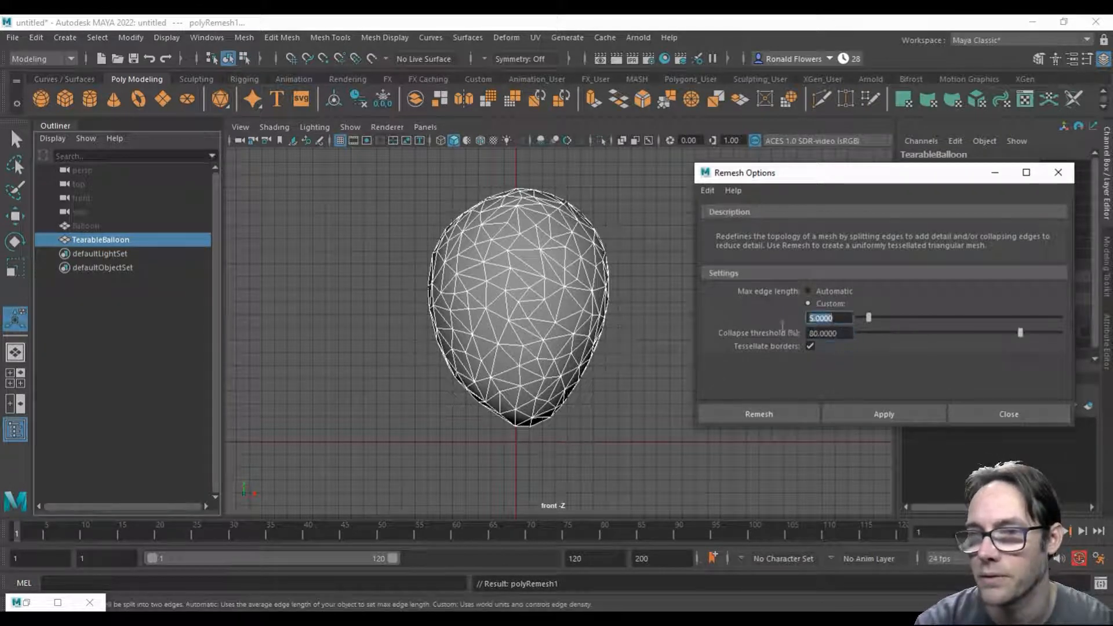
drag(839, 318, 780, 326)
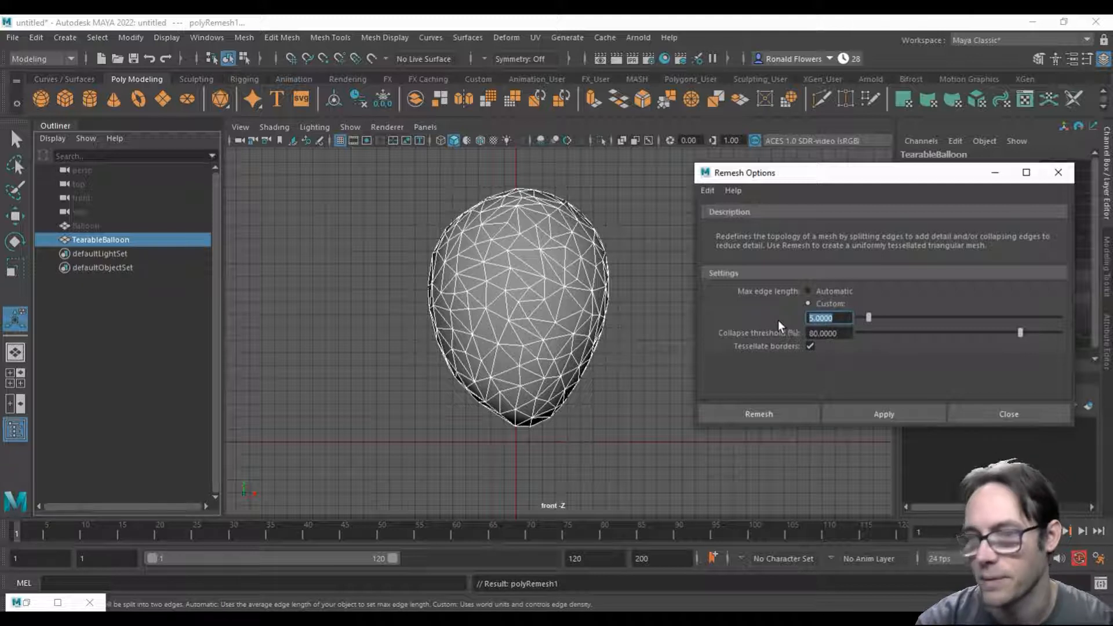
key(Return)
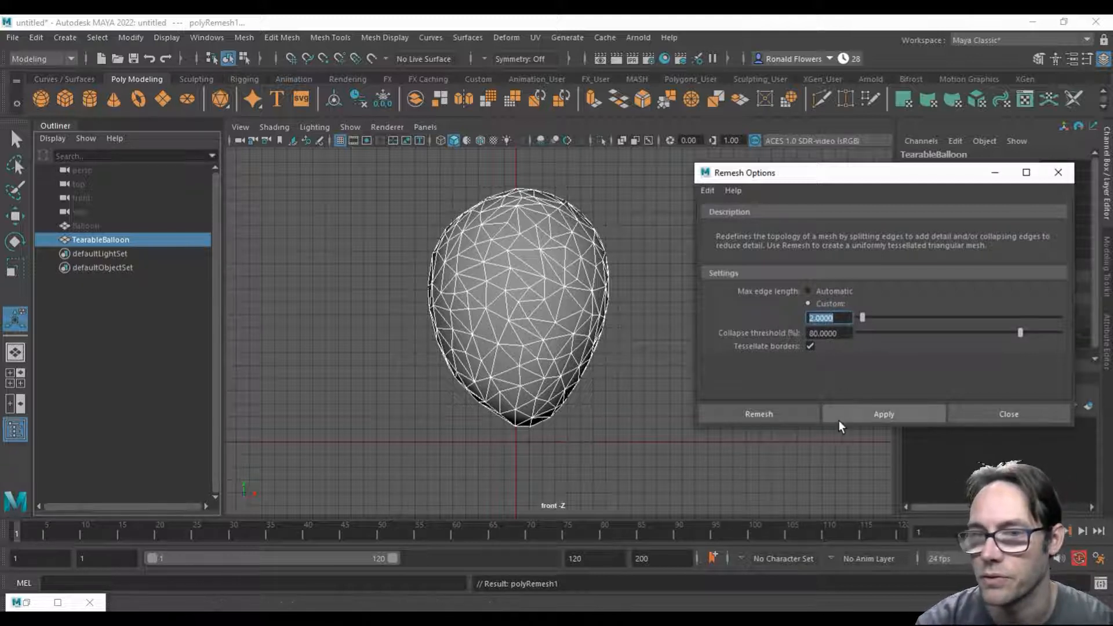
click(863, 418)
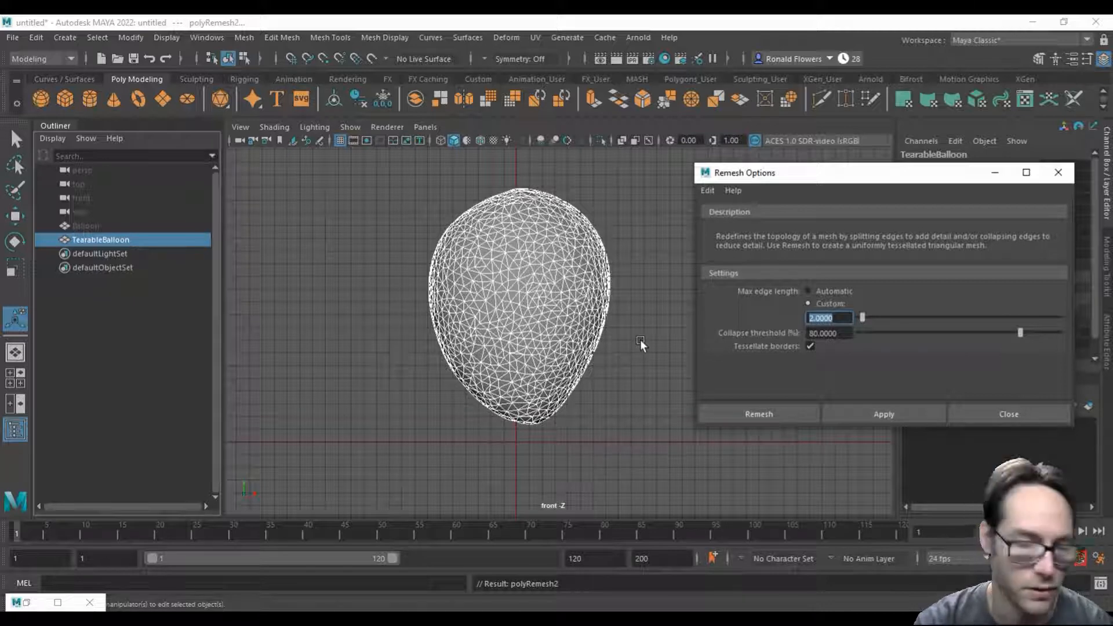
Step: Undo both remeshes and apply a single remesh to TearableBalloon with max edge length 2 and collapse threshold 80%
key(ctrl+z)
key(ctrl+z)
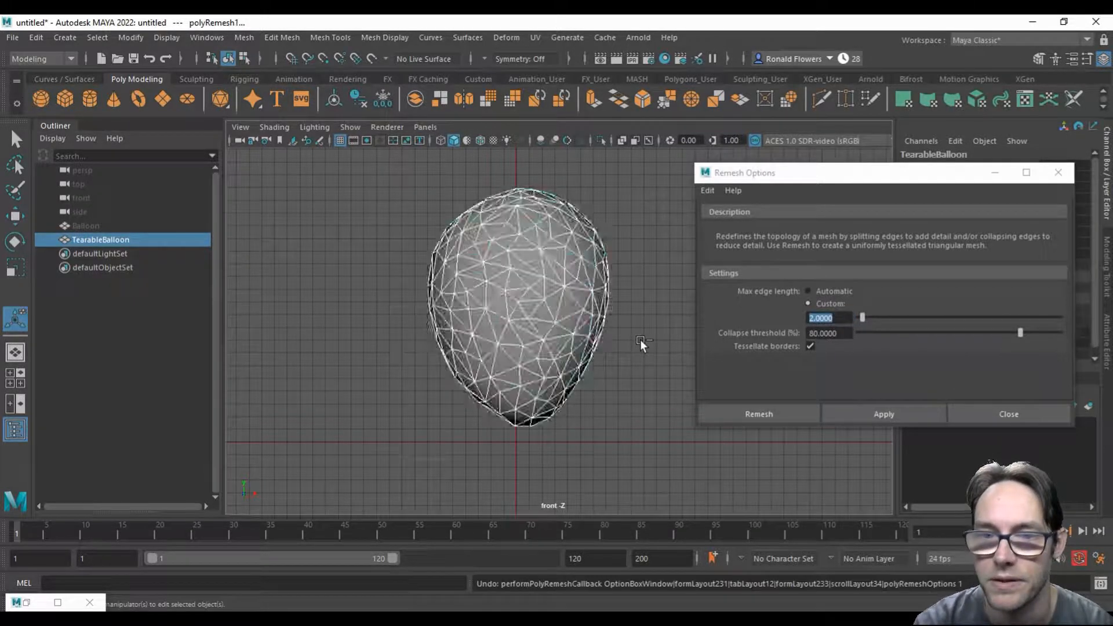
click(881, 412)
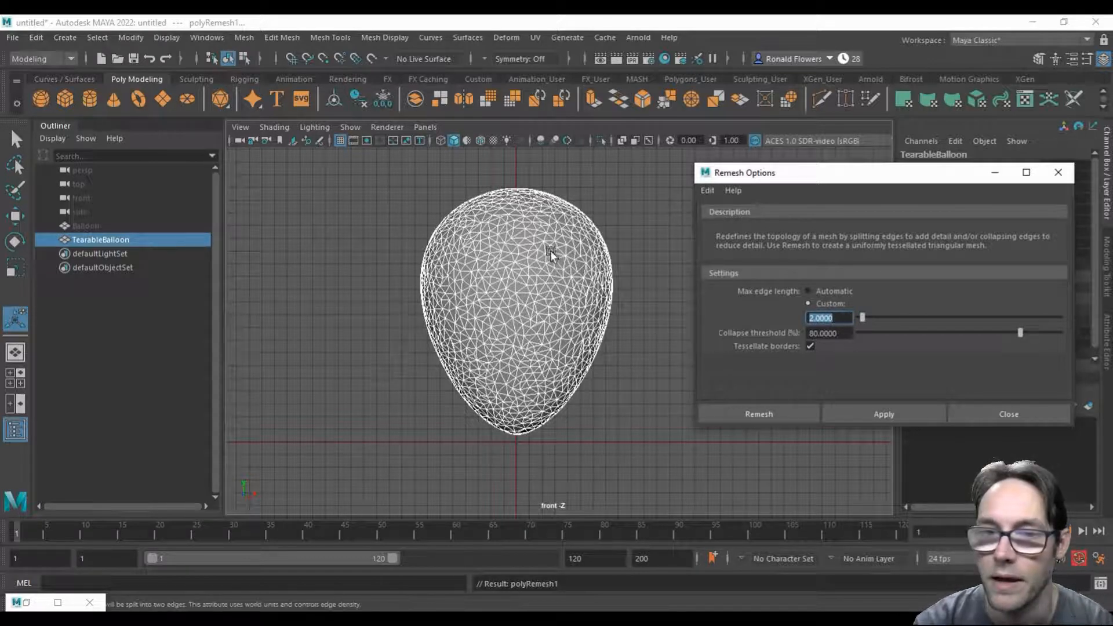
click(1009, 415)
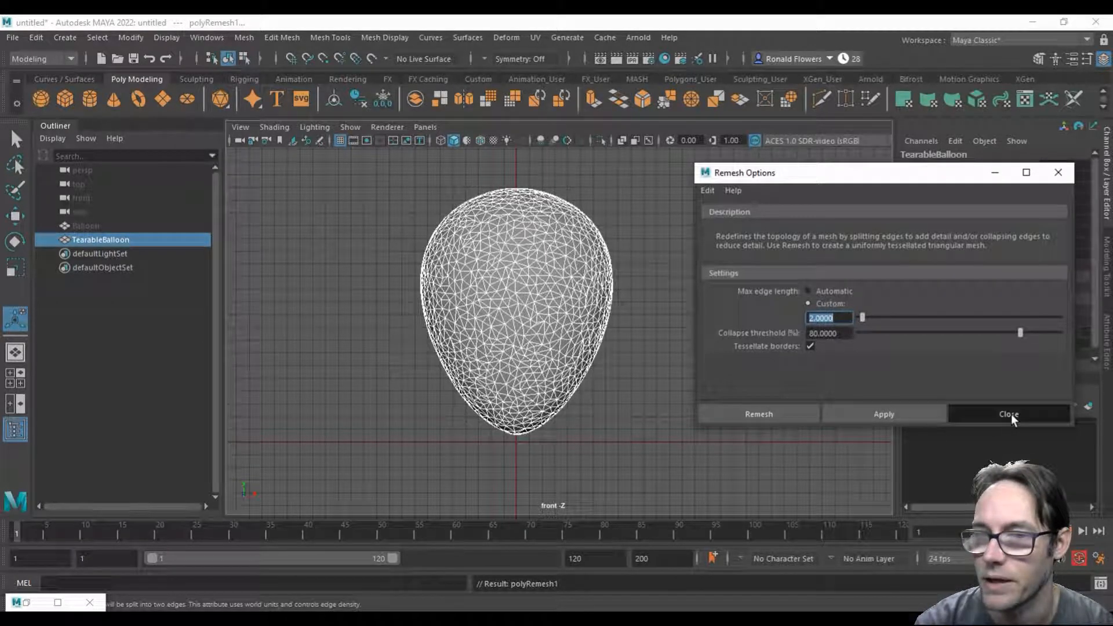
Step: Try max edge lengths of 5 and 2 on TearableBalloon's existing remesh to compare the triangle density
drag(788, 267, 710, 280)
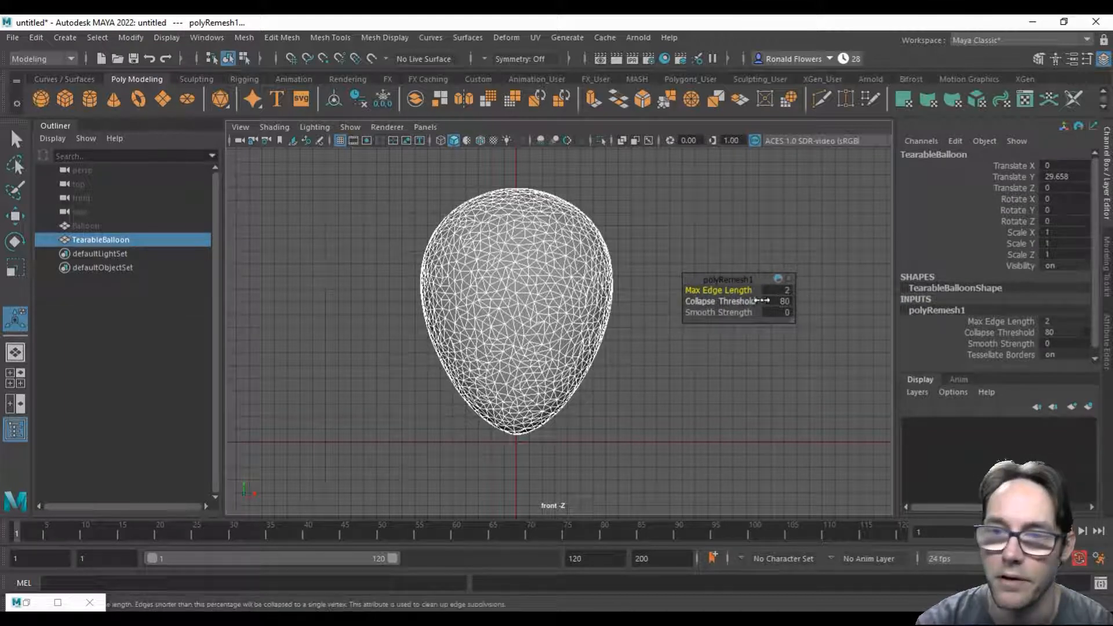
drag(724, 281, 714, 290)
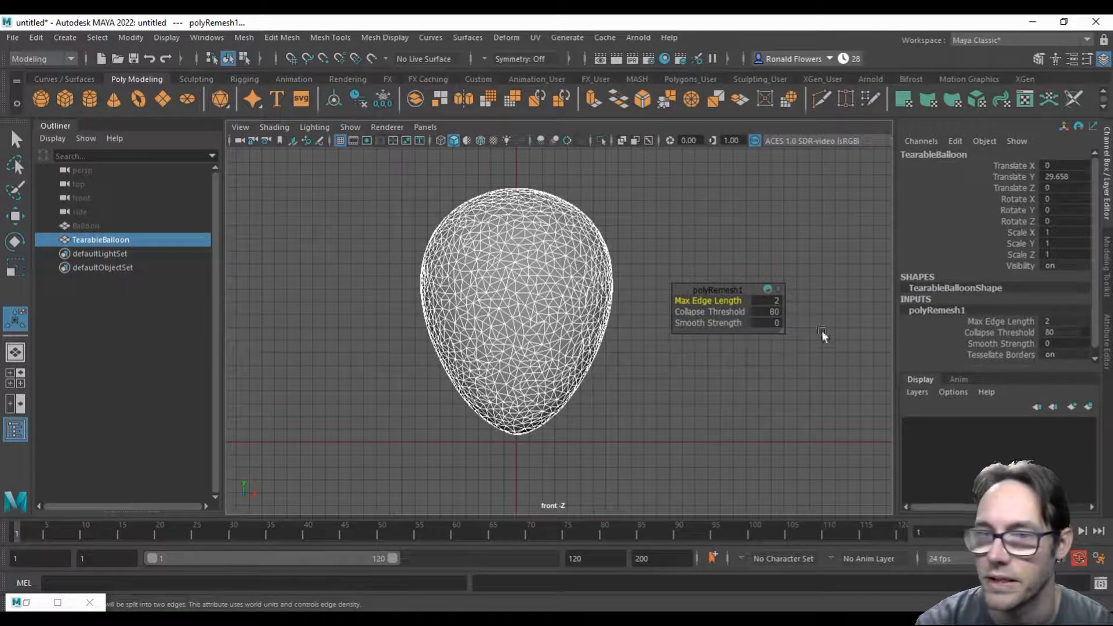
click(765, 300)
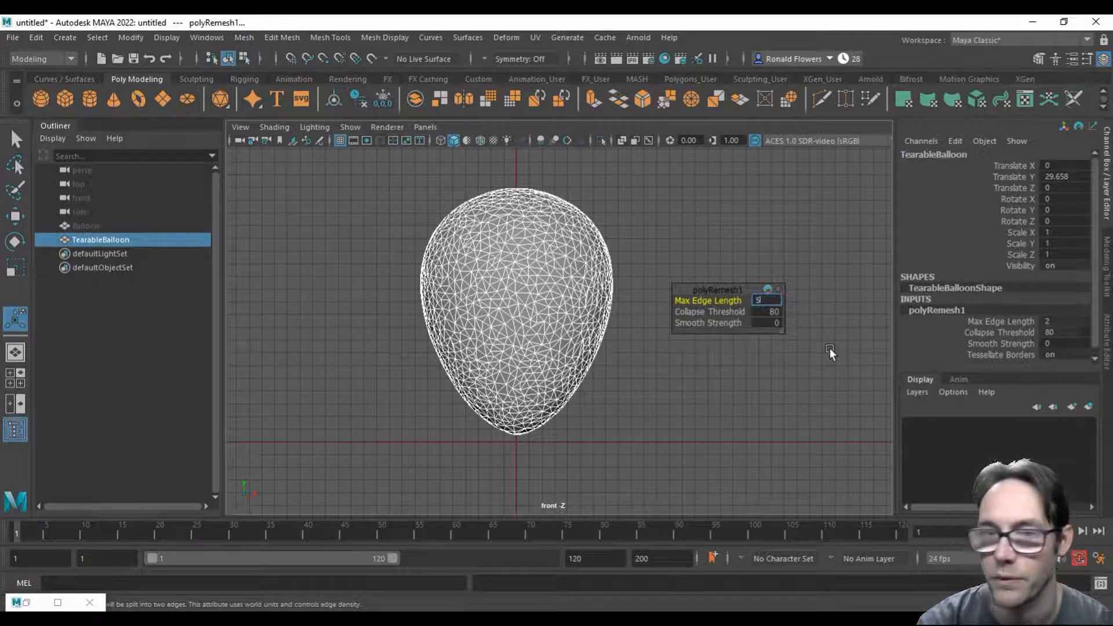
text(5)
key(Return)
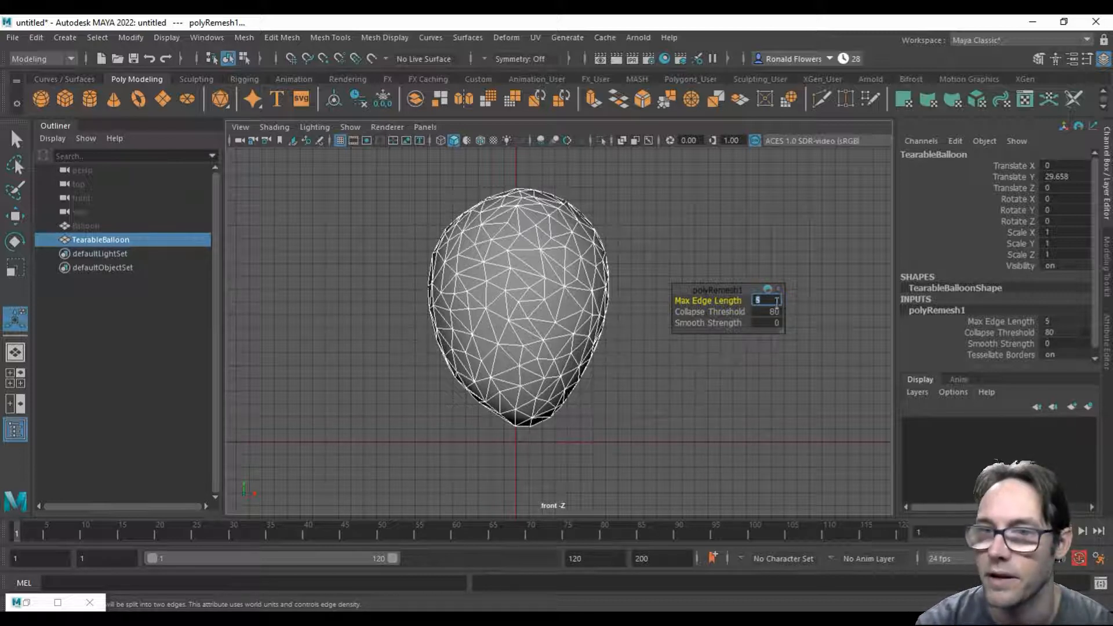
text(2)
key(Return)
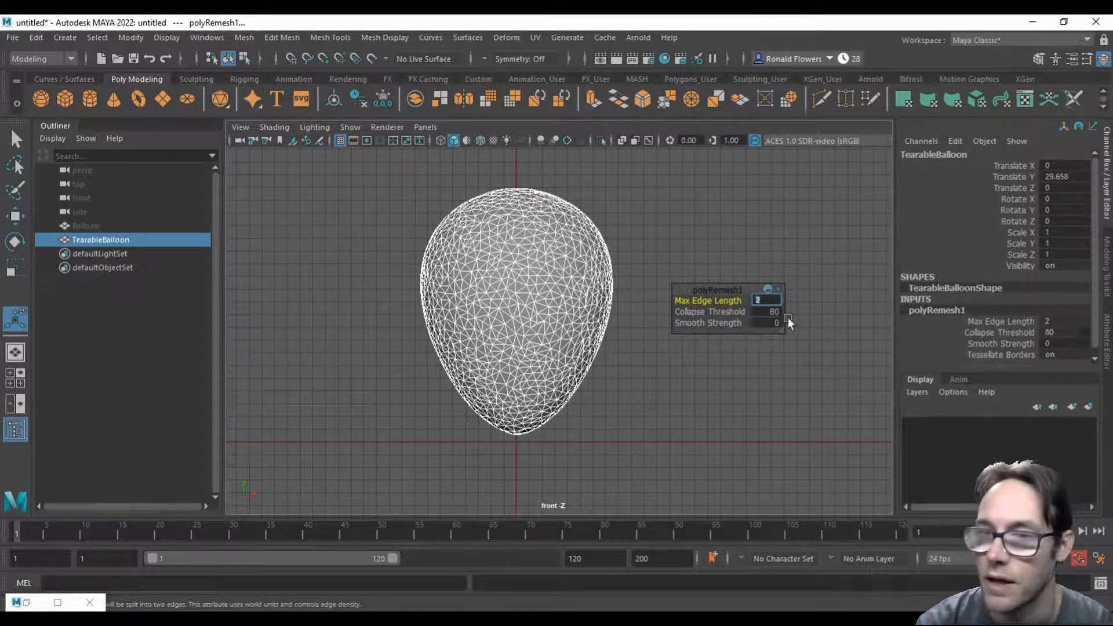
Step: Set the remesh's max edge length to 3 and delete TearableBalloon's construction history
key(Return)
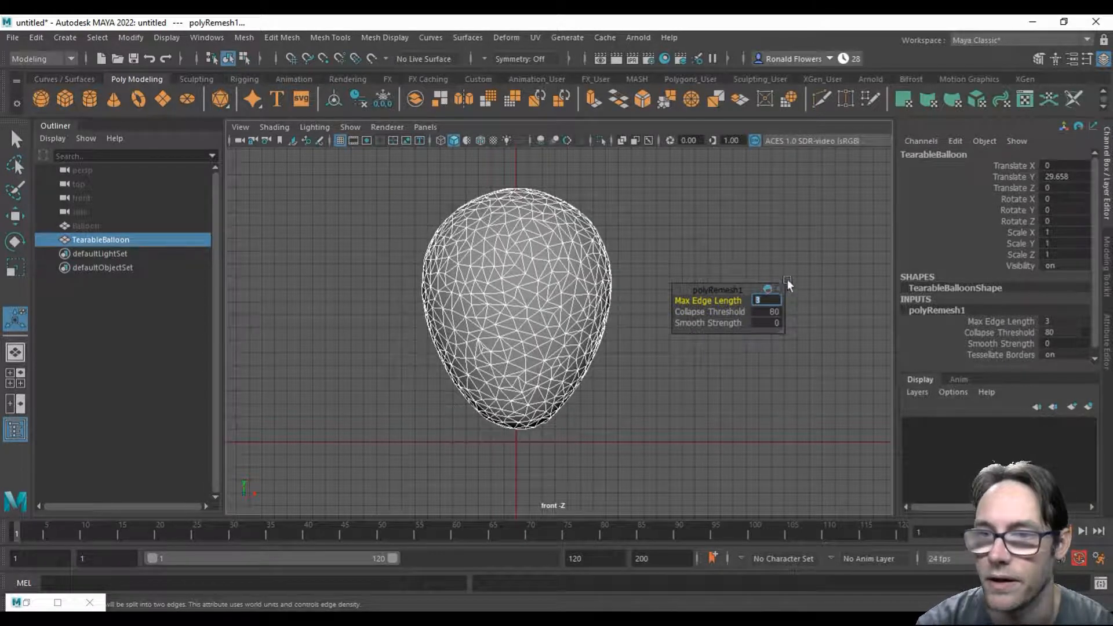
click(820, 287)
click(32, 40)
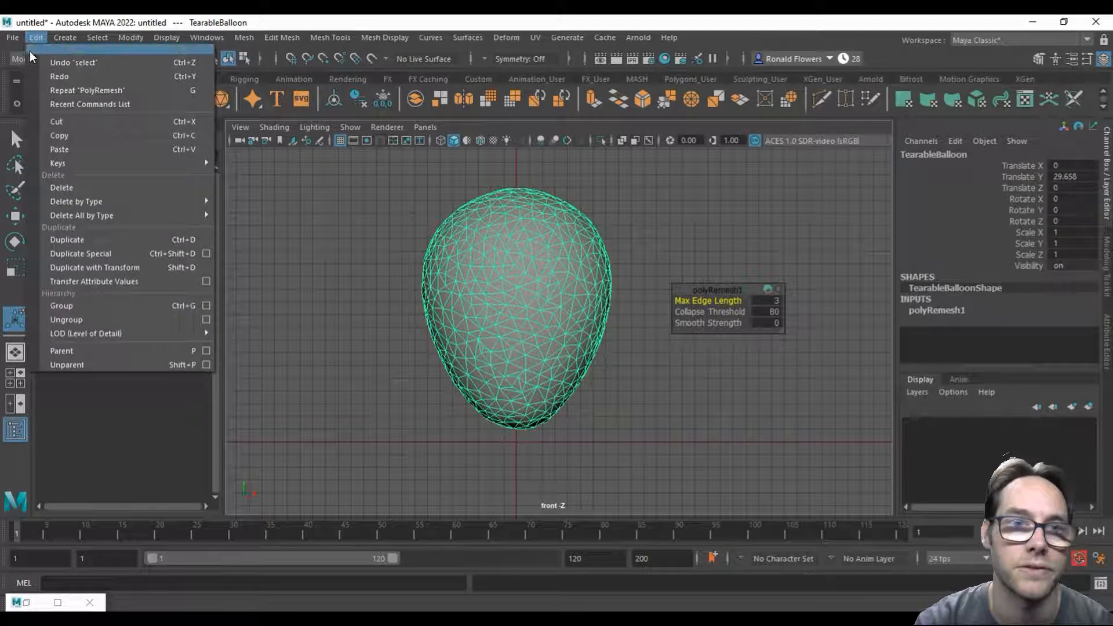
mouse_move(174, 201)
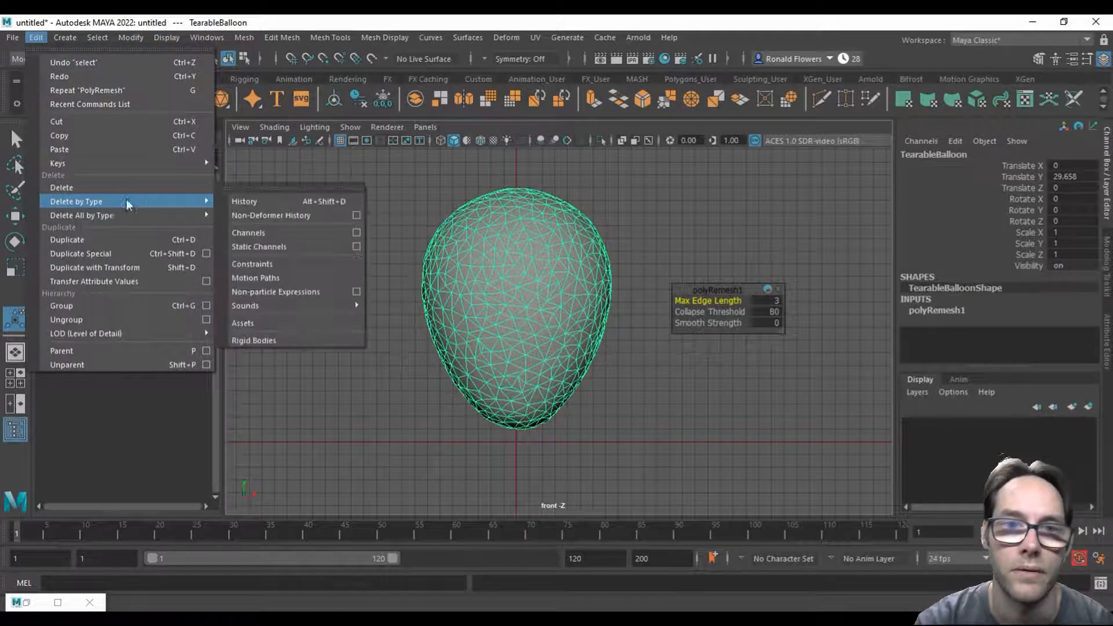
click(254, 204)
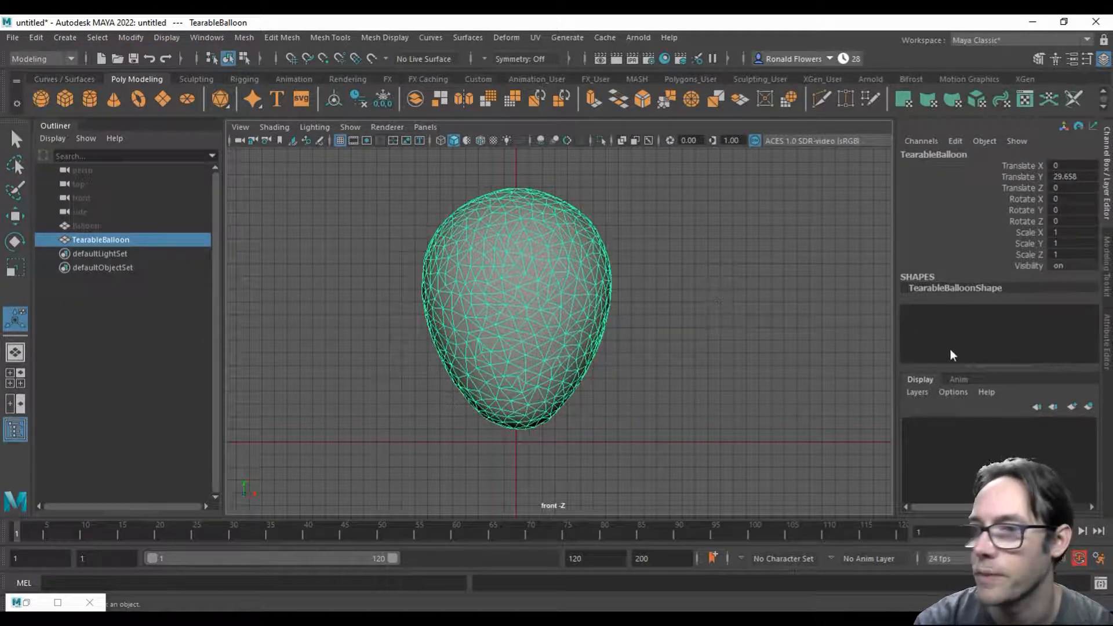
Step: Collapse the attribute and channel settings to widen the front view, keeping the whole balloon in frame
click(1108, 365)
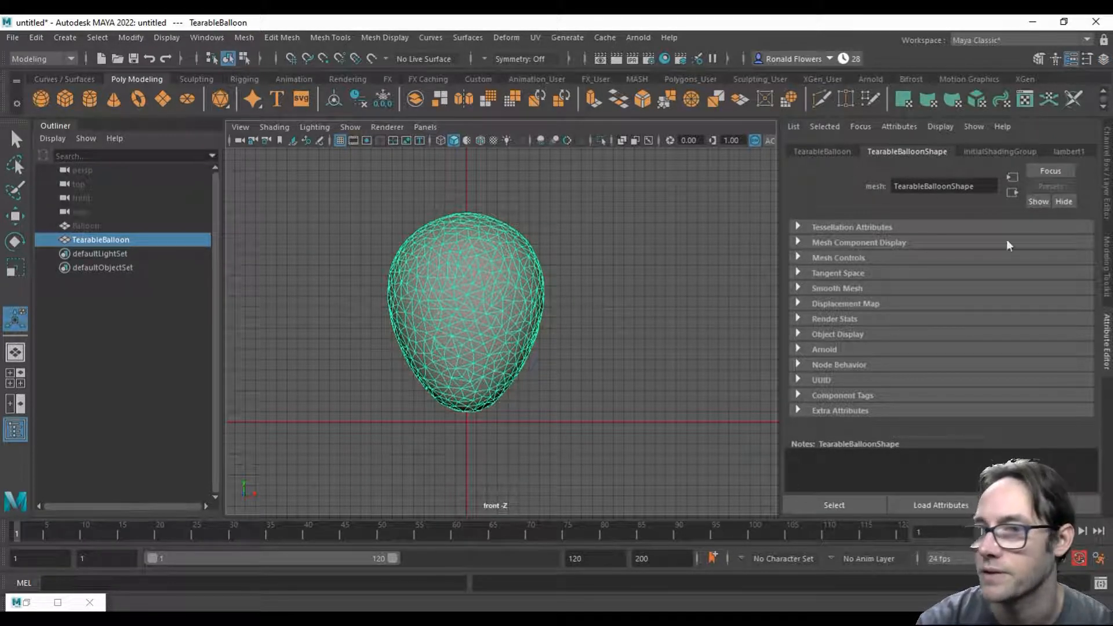
click(1108, 342)
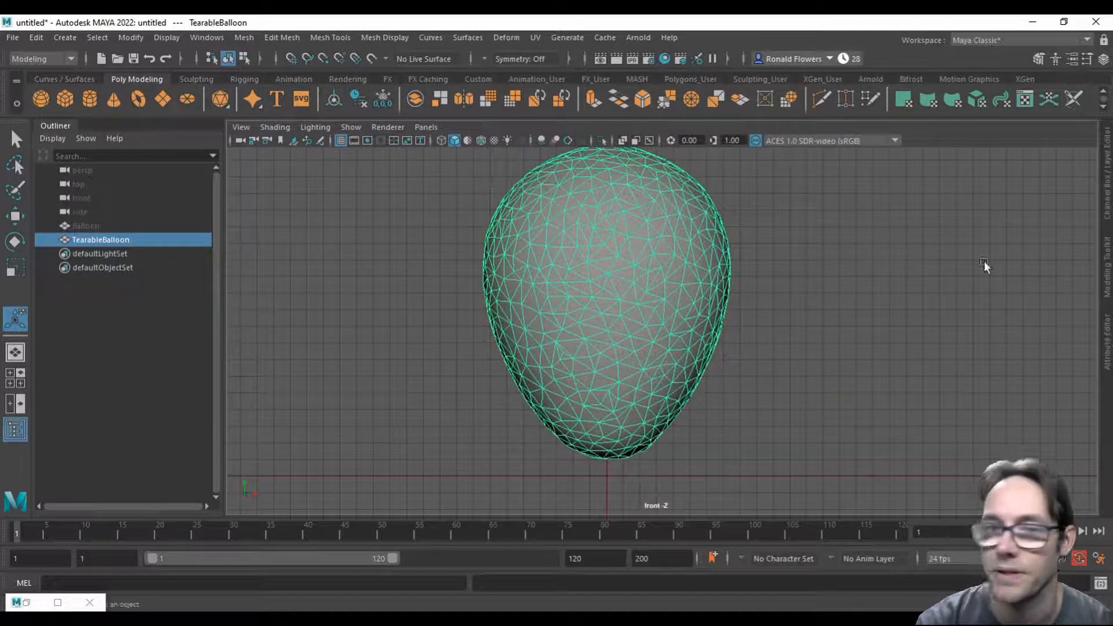
mouse_move(775, 368)
alt+middle_down()
mouse_move(757, 331)
mouse_move(665, 353)
mouse_move(780, 355)
mouse_move(760, 365)
mouse_move(761, 355)
alt+middle_up()
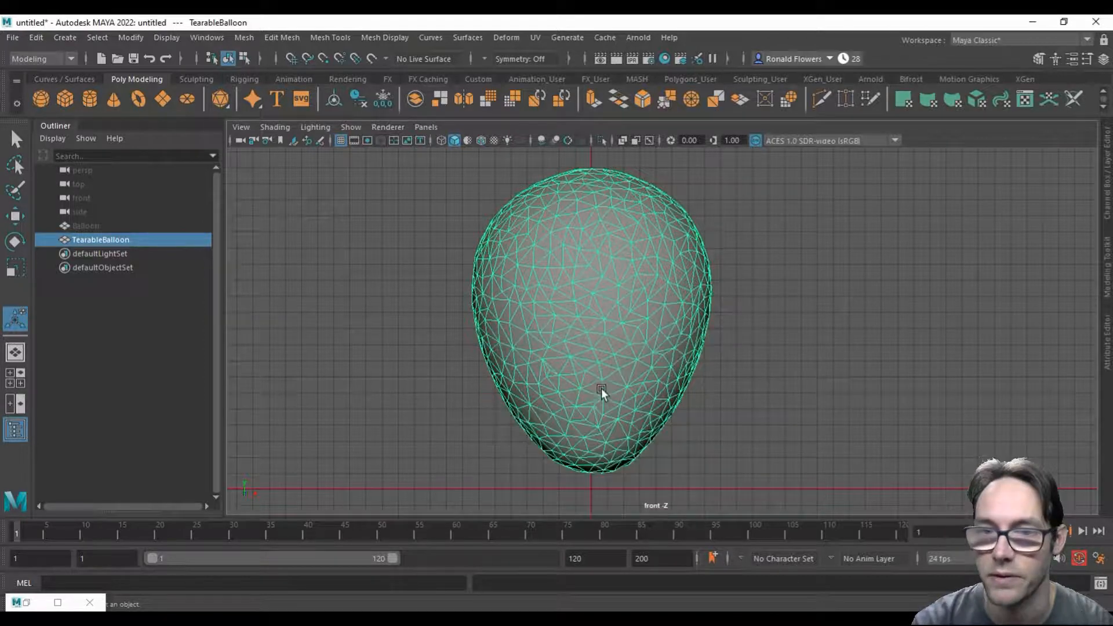
Step: Switch to the perspective view and put TearableBalloon into edge selection mode
key(space)
key(space)
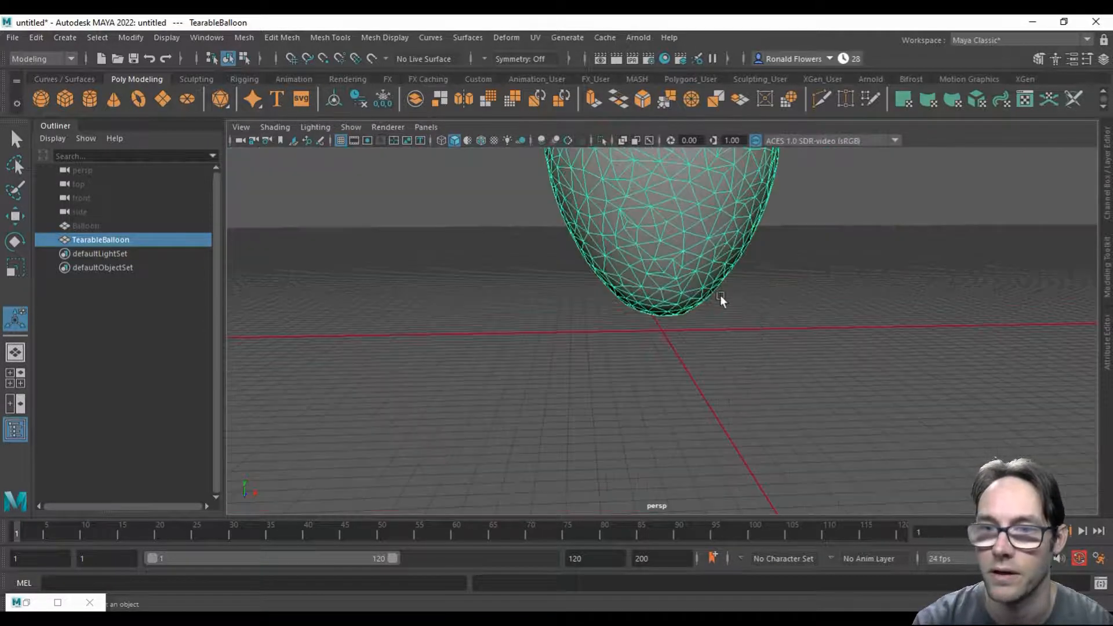
alt+drag(771, 258, 636, 333)
right_drag(636, 242, 637, 211)
alt+drag(626, 377, 596, 425)
alt+middle_drag(596, 425, 609, 402)
scroll(608, 462, up, 2)
alt+drag(608, 403, 566, 398)
scroll(566, 399, down, 3)
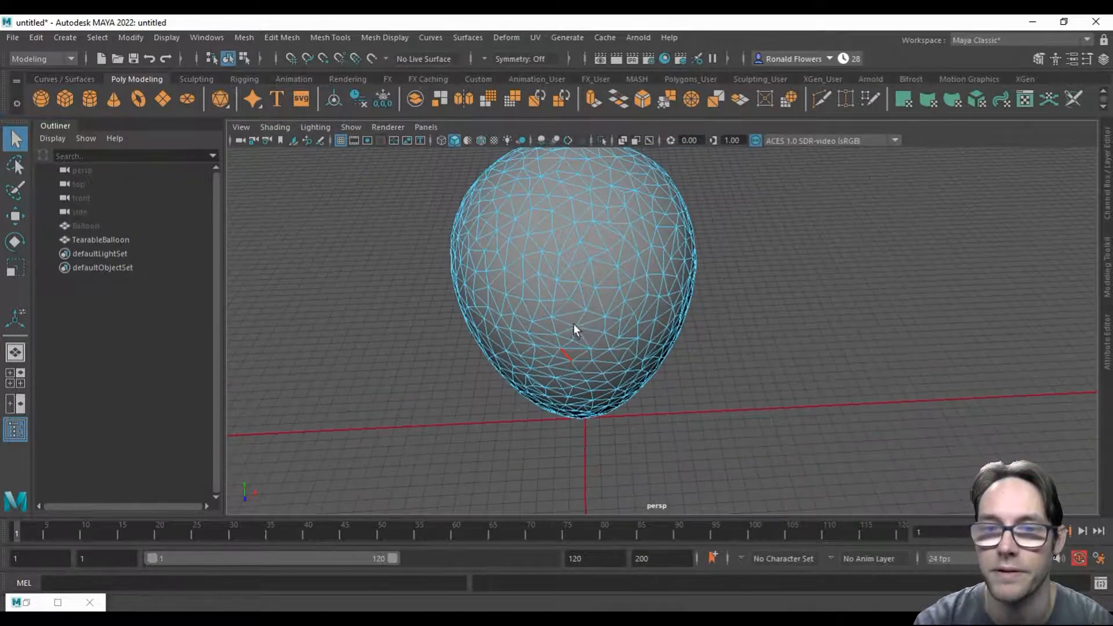
Step: View the underside of TearableBalloon and hide the viewport grid so its edges are unobstructed
alt+middle_drag(574, 328, 557, 398)
alt+drag(620, 416, 555, 345)
alt+drag(559, 392, 554, 342)
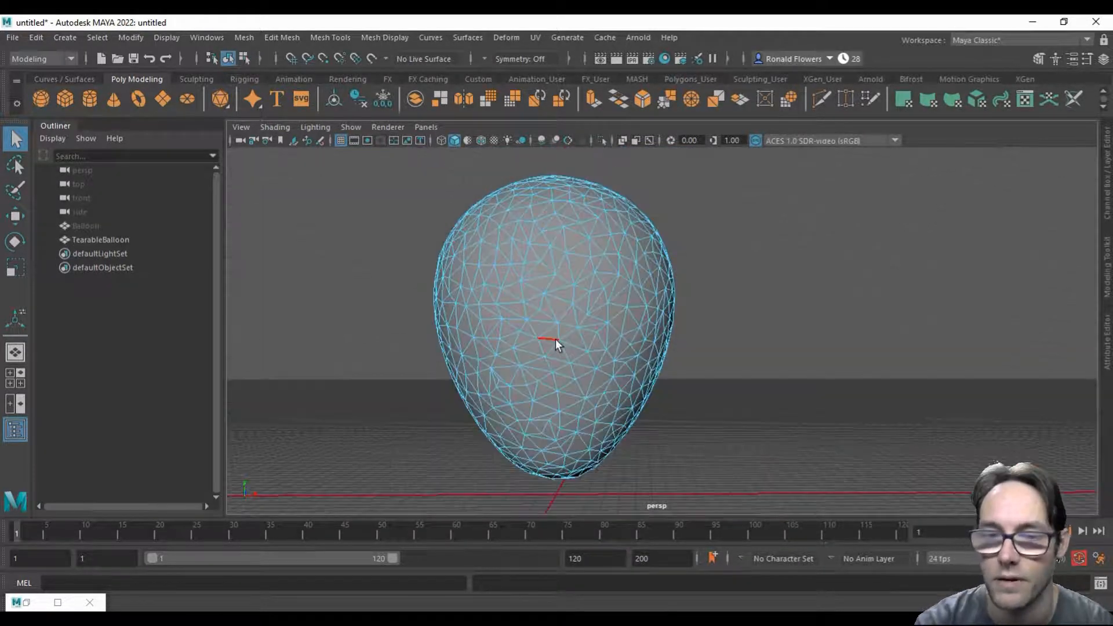
alt+drag(685, 459, 693, 448)
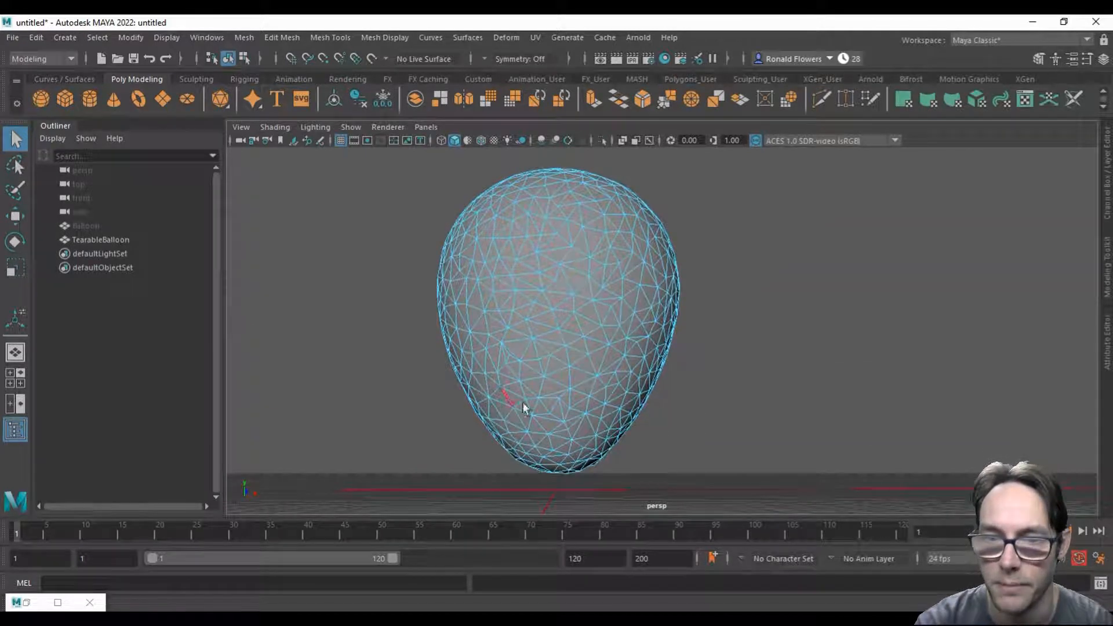
scroll(606, 454, up, 2)
alt+middle_drag(621, 429, 657, 405)
alt+drag(610, 401, 619, 349)
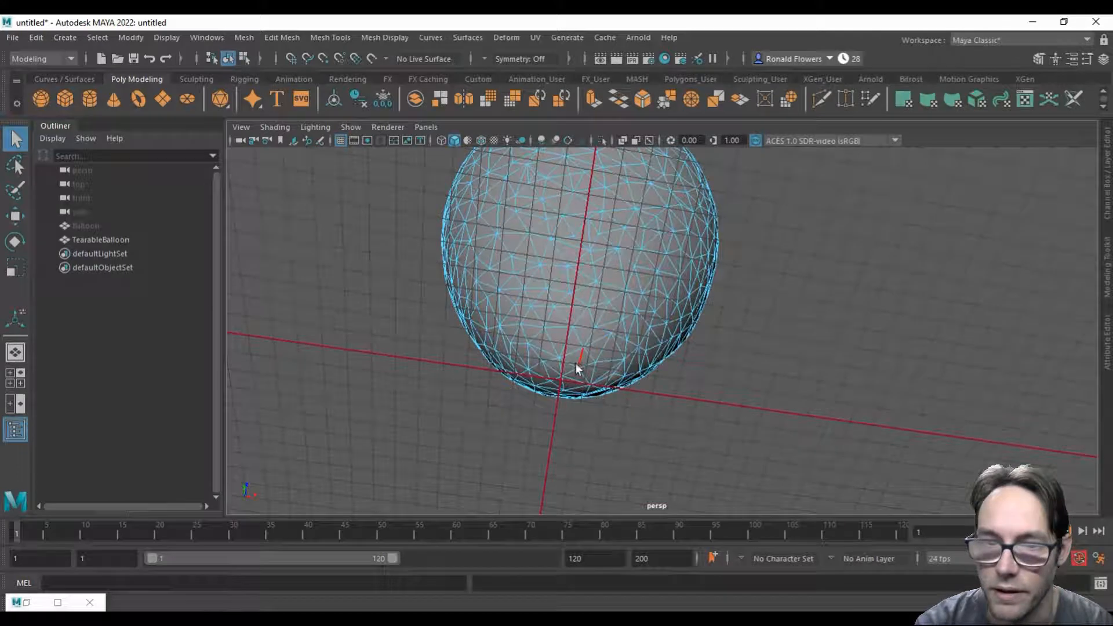
click(341, 141)
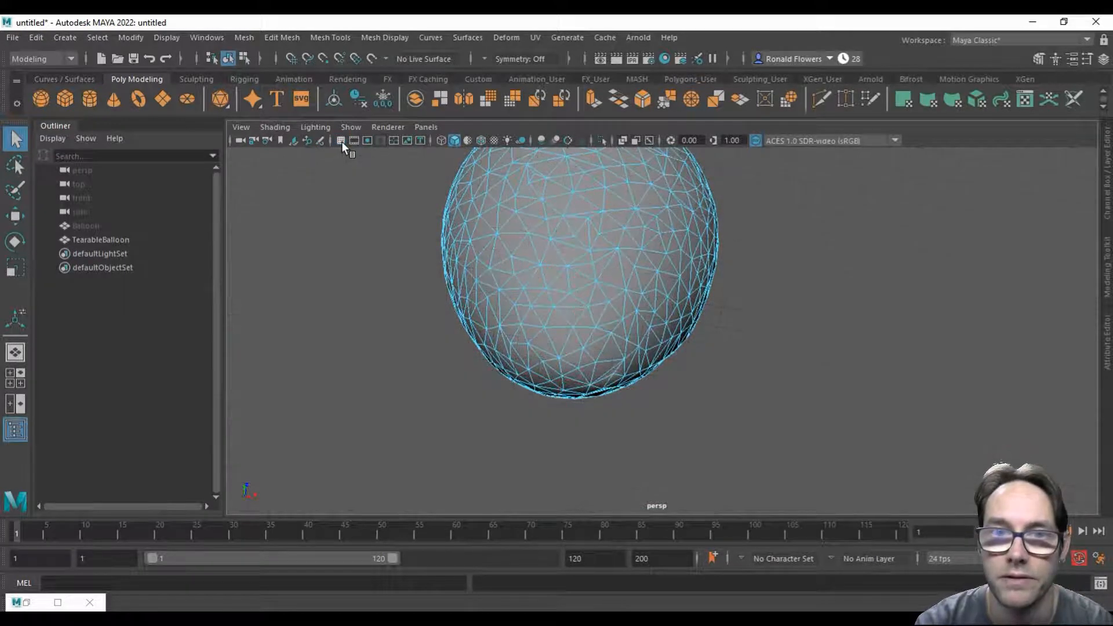
Step: Select a connected zigzag path of edges on TearableBalloon, running from the bottom centre up one side
click(565, 377)
alt+drag(689, 376, 661, 438)
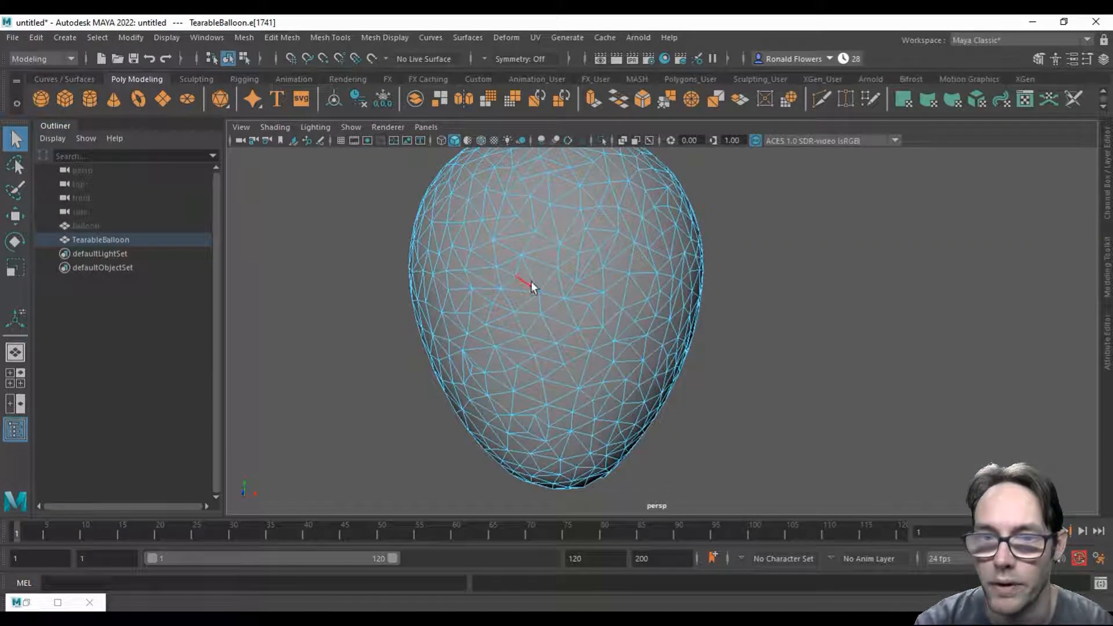
alt+drag(553, 237, 603, 404)
click(565, 356)
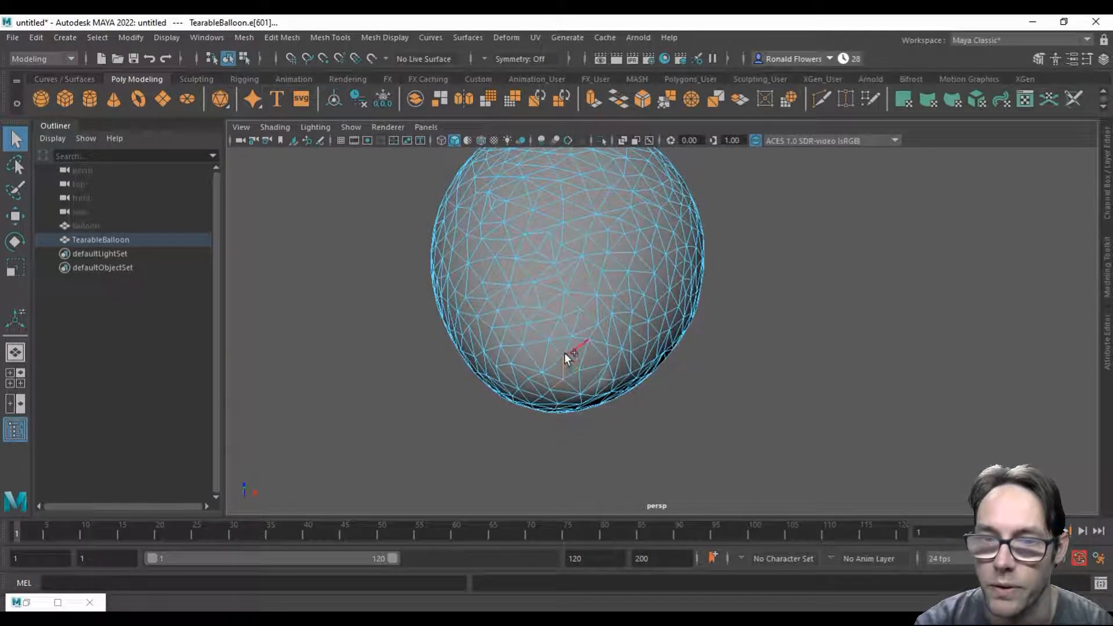
click(599, 282)
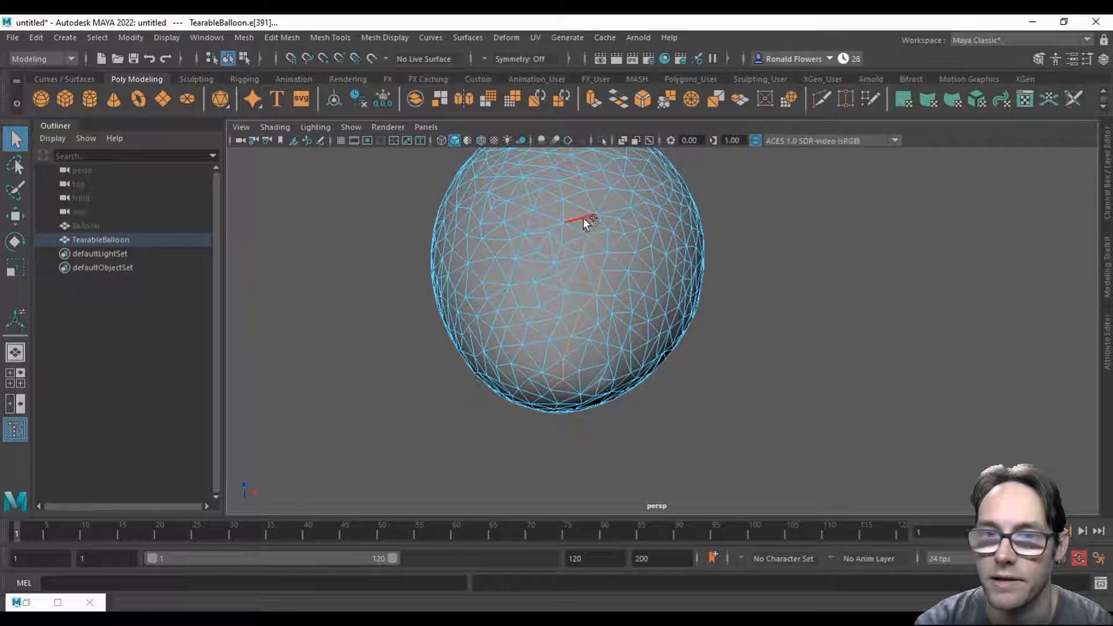
alt+drag(628, 241, 745, 336)
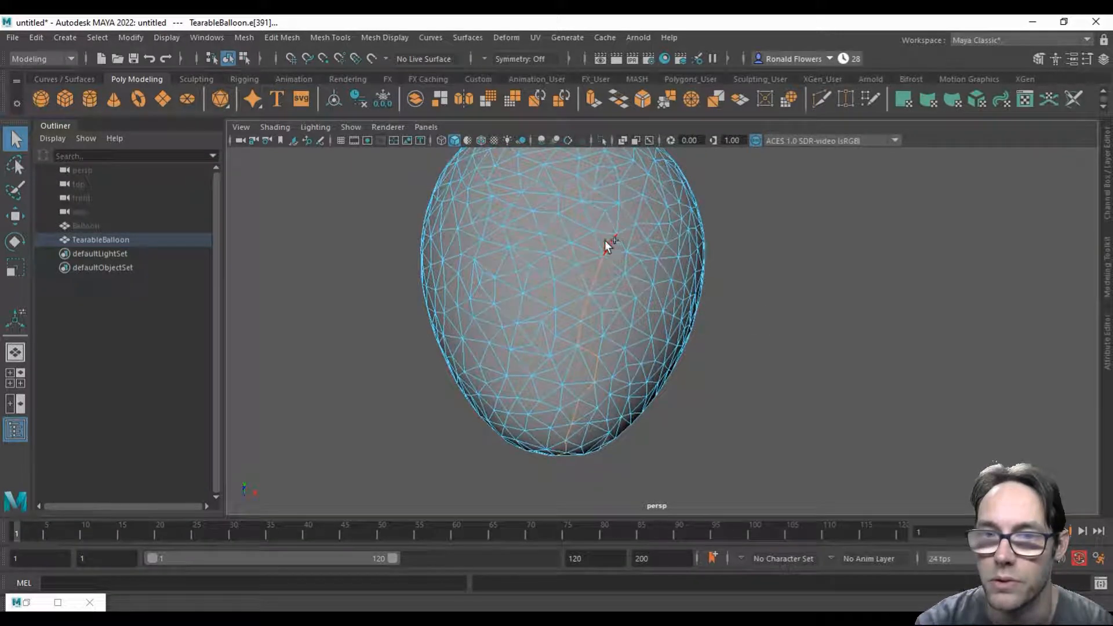
Step: Add two more zigzag edge paths to the selection, running from the balloon's bottom up its other sides
alt+drag(730, 434, 772, 411)
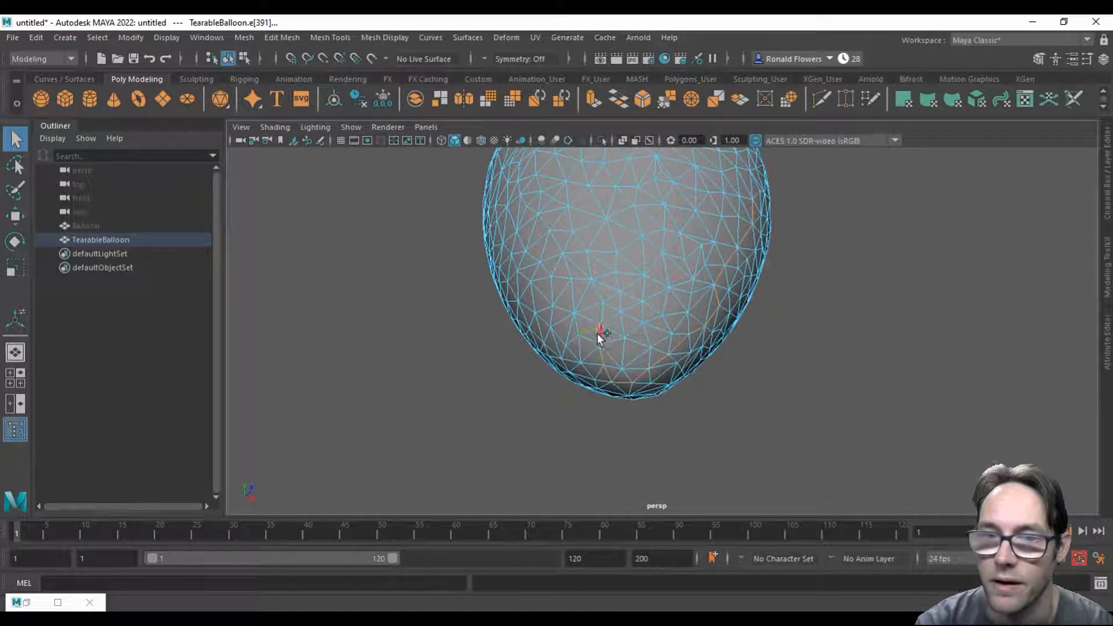
shift+click(587, 264)
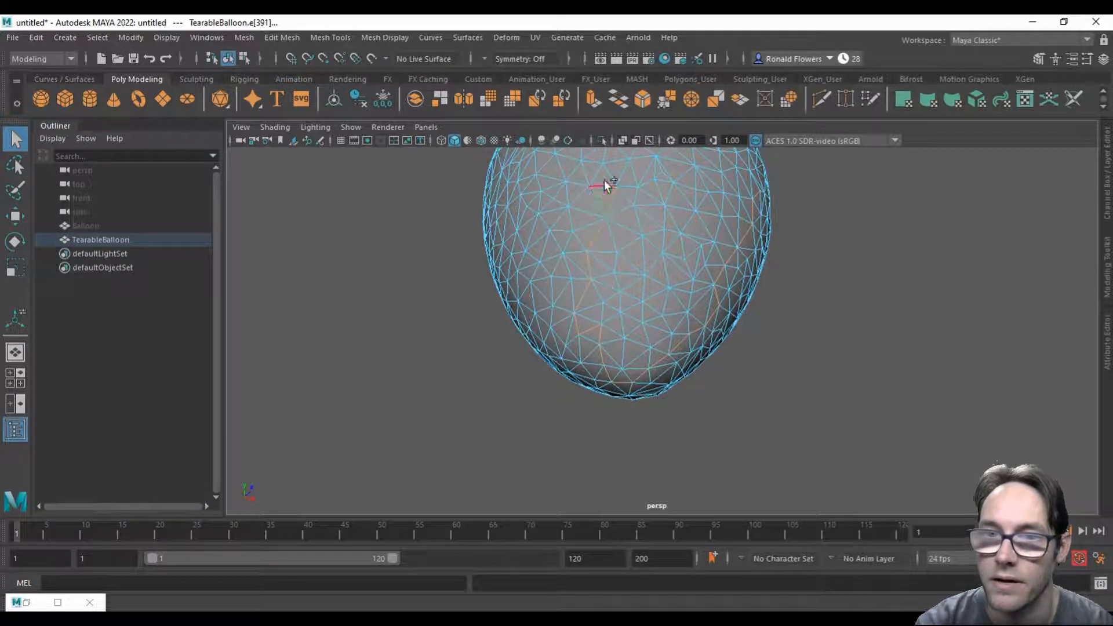
alt+drag(578, 426, 730, 385)
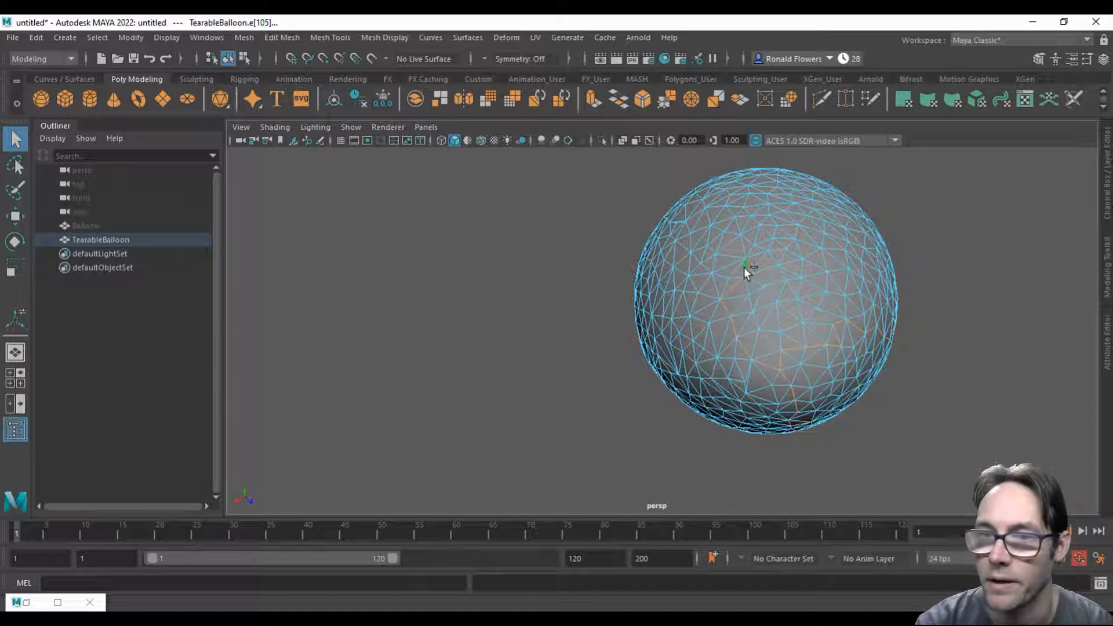
alt+drag(689, 308, 626, 389)
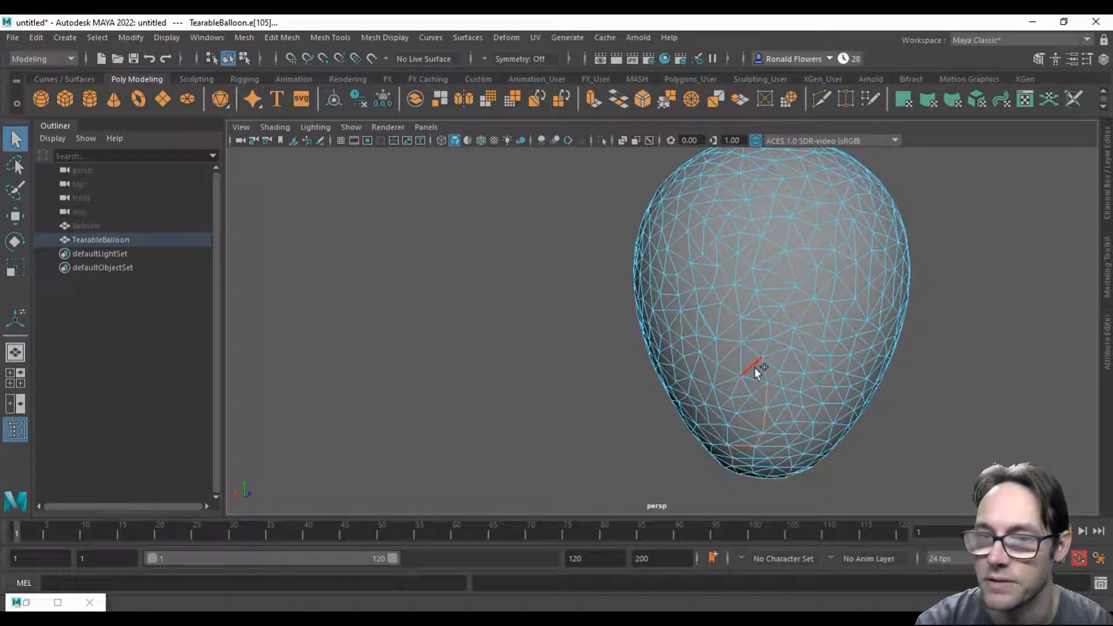
shift+click(725, 316)
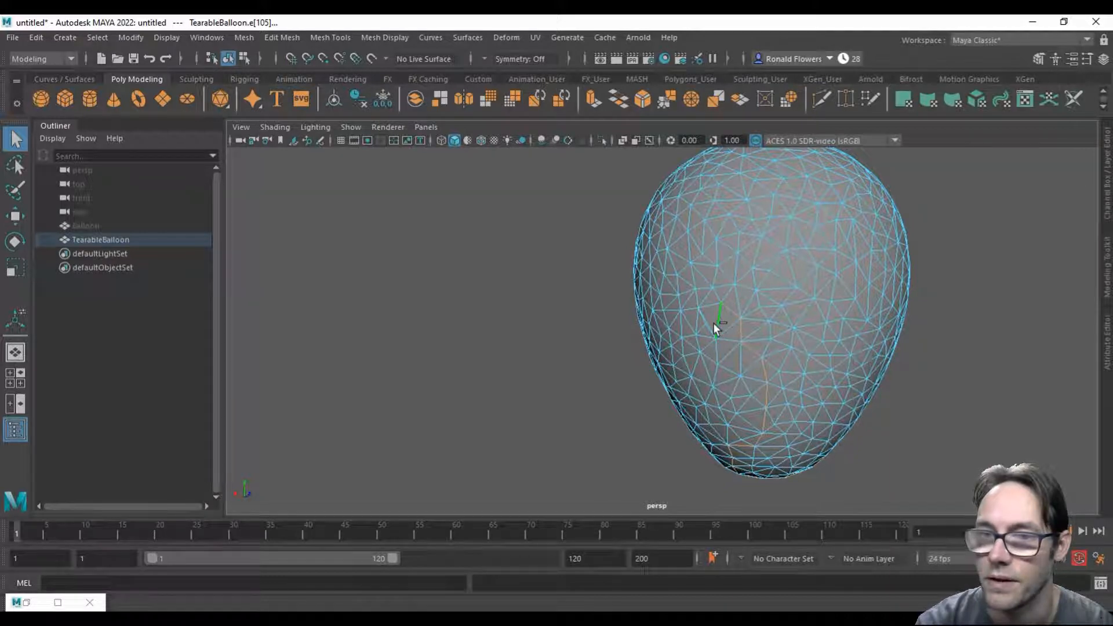
Step: Detach TearableBalloon along the three selected edge paths to split the mesh there
alt+drag(661, 453, 668, 426)
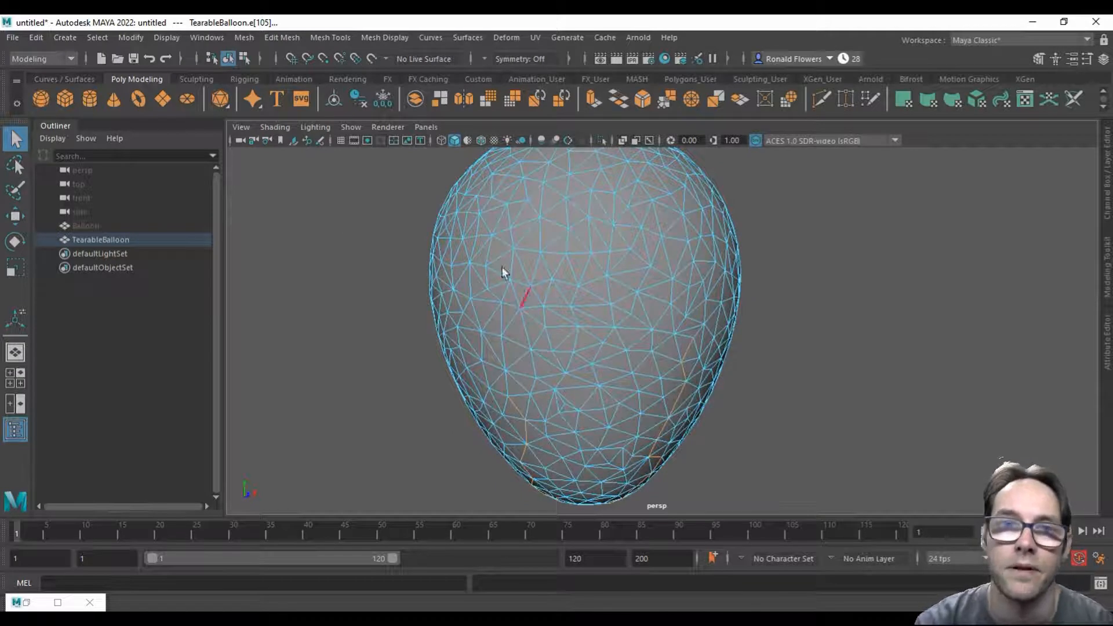
click(284, 38)
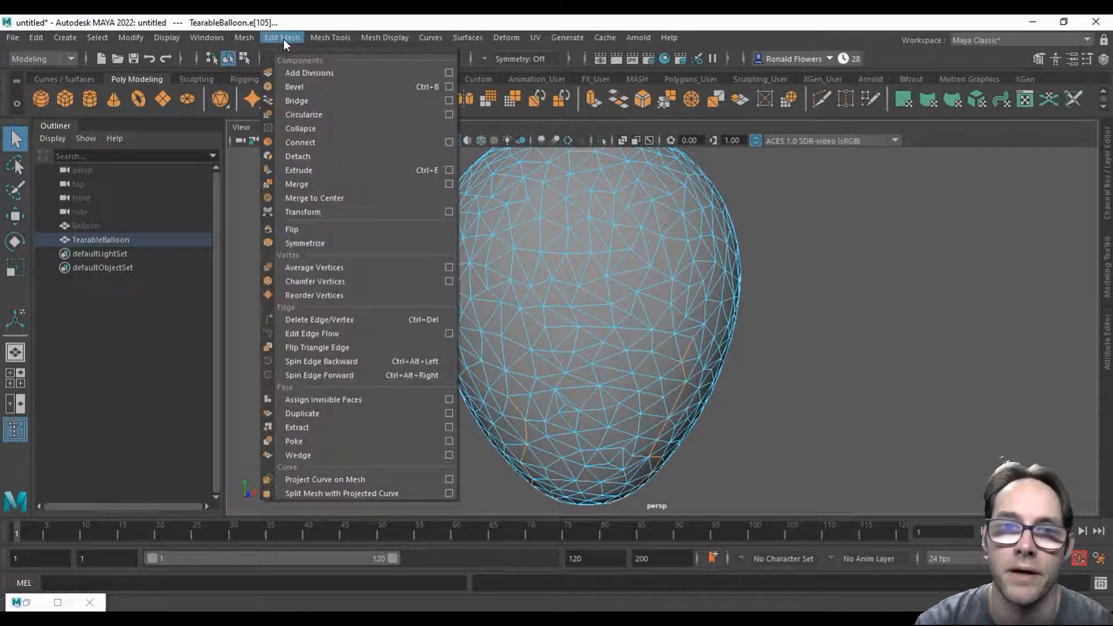
click(346, 156)
Step: Switch to vertex mode, test-move a single vertex on TearableBalloon's surface, and undo the move
right_drag(581, 413, 512, 262)
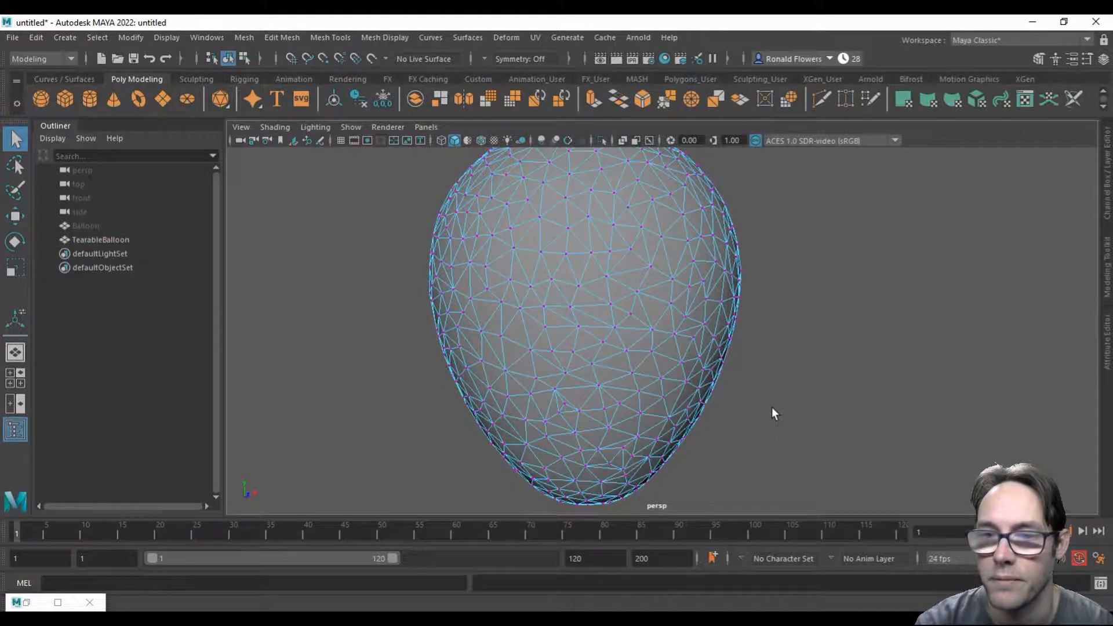
alt+drag(772, 412, 748, 392)
click(594, 328)
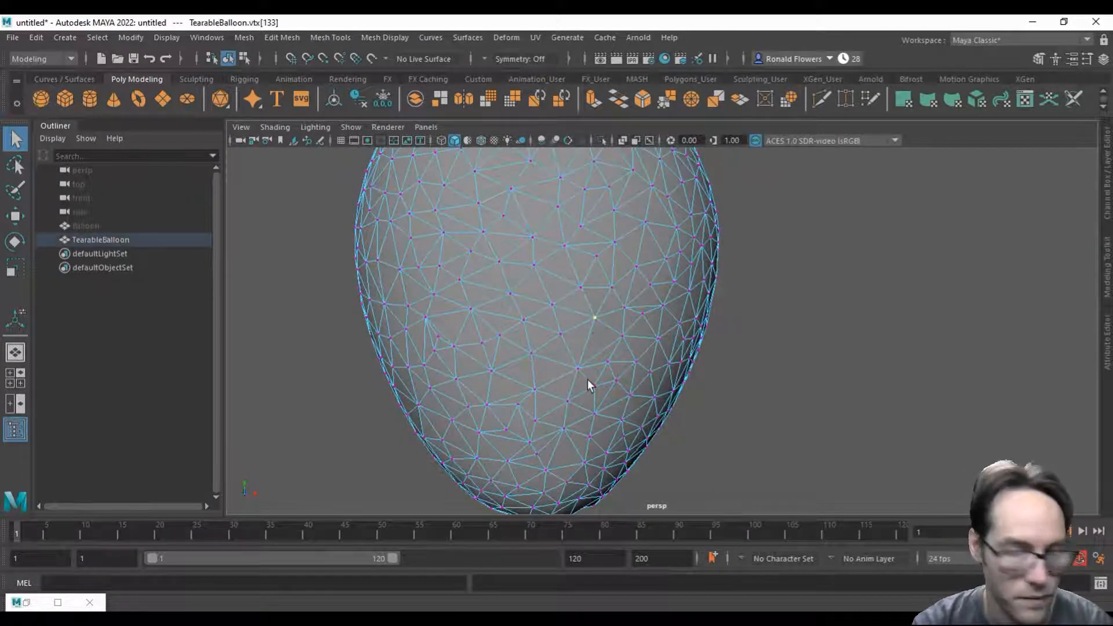
key(w)
drag(603, 324, 644, 328)
key(ctrl+z)
Step: Return to object mode, select the whole TearableBalloon and open the UV Editor
right_drag(562, 243, 600, 225)
click(712, 394)
alt+right_drag(713, 394, 621, 387)
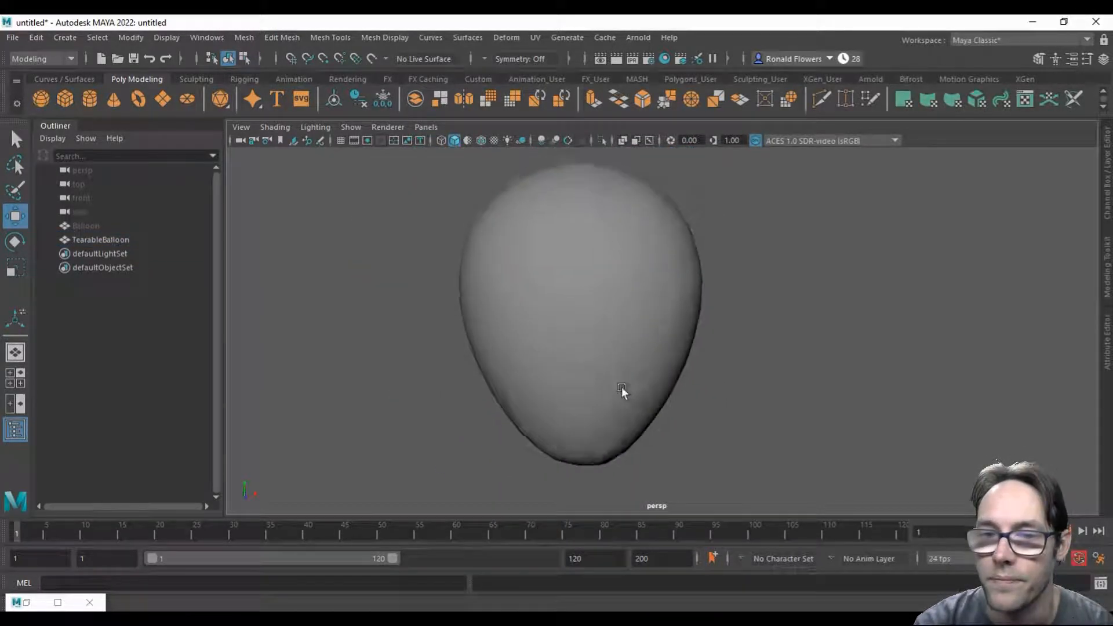
alt+middle_drag(621, 387, 632, 393)
click(631, 393)
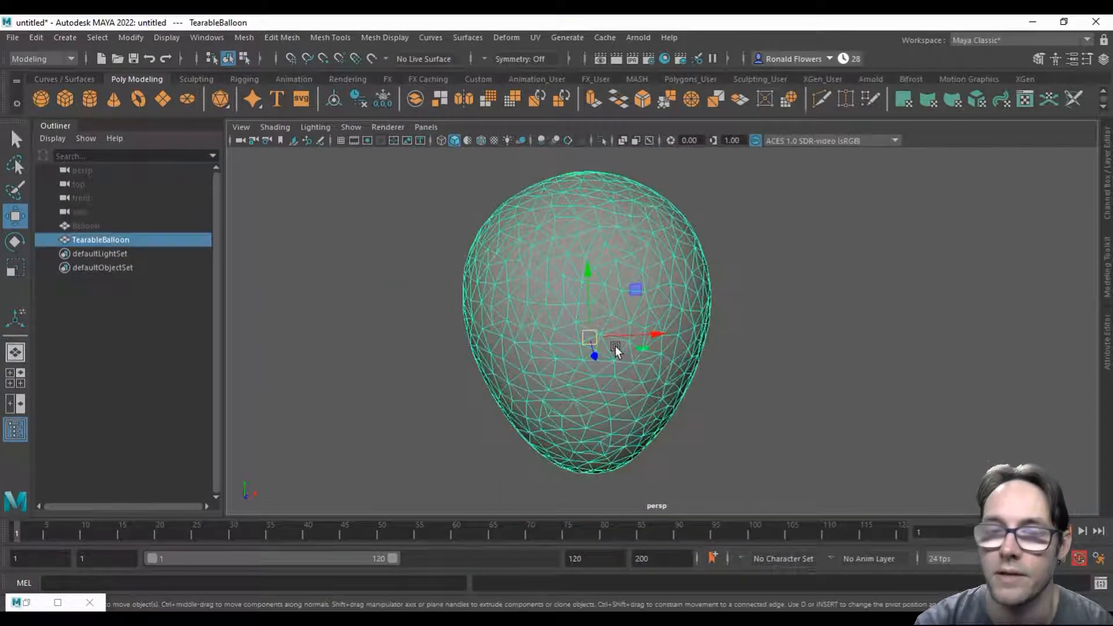
click(531, 36)
click(556, 57)
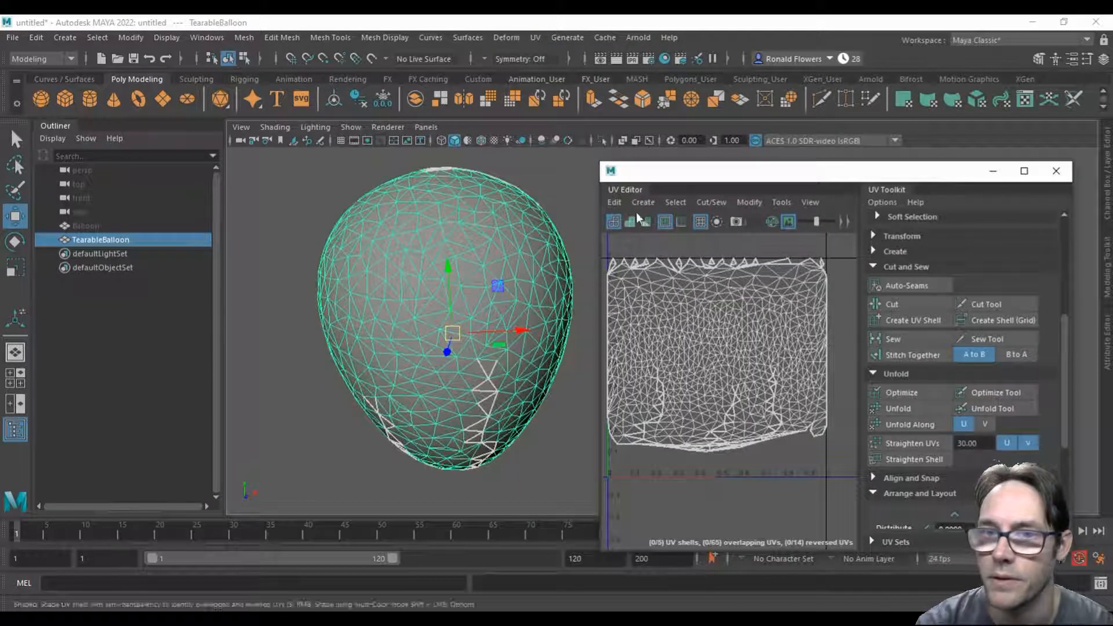
Step: Apply a planar UV projection to TearableBalloon from the Y axis, fitted to the bounding box
click(640, 202)
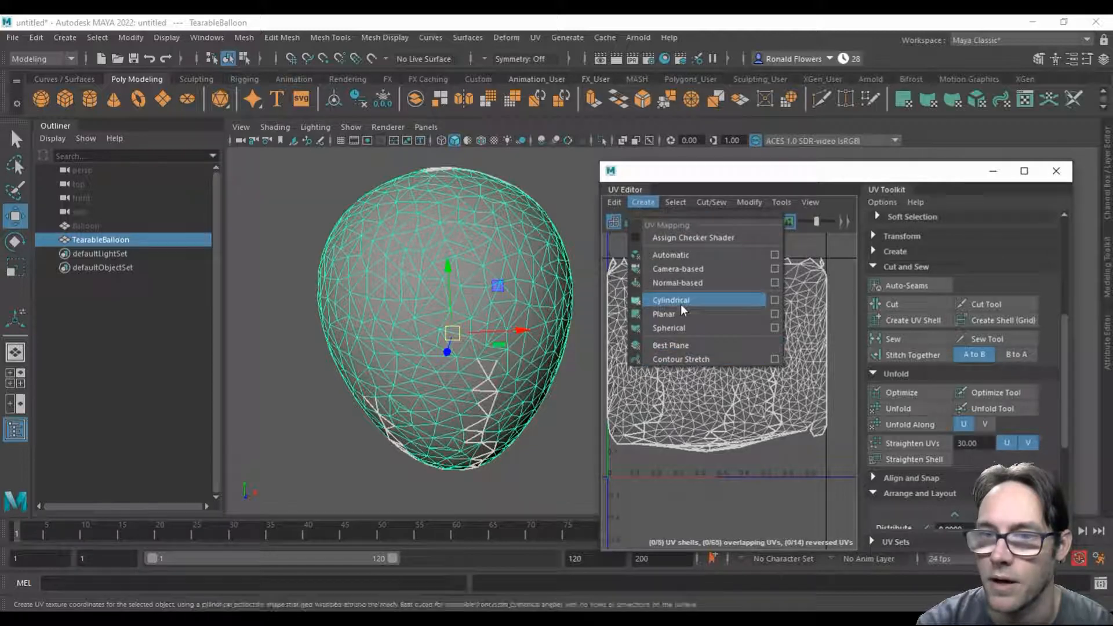
click(774, 314)
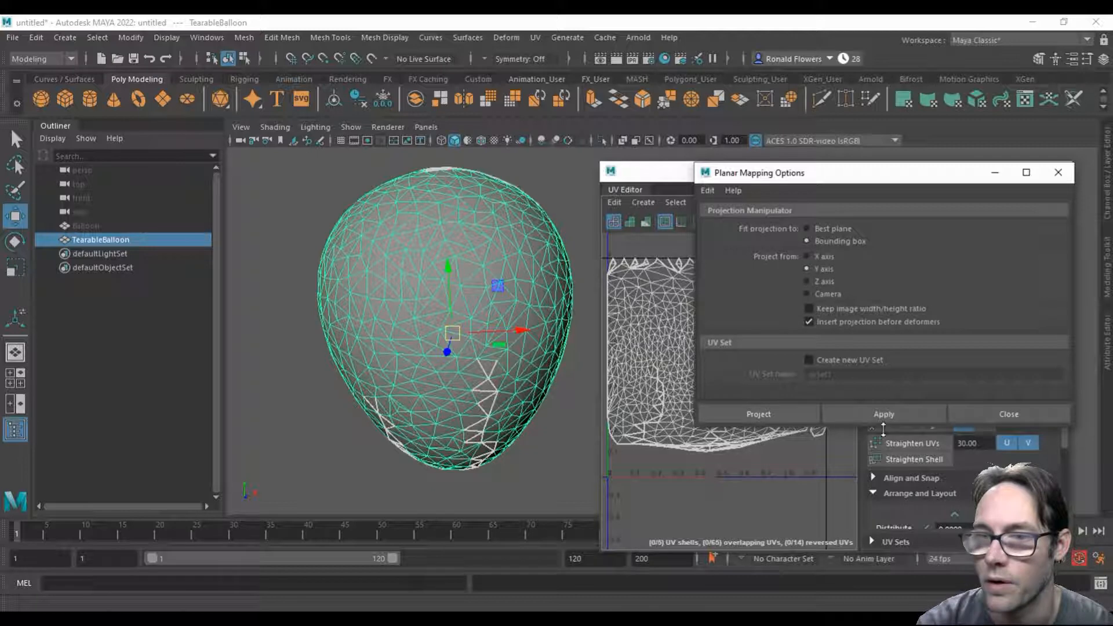
click(871, 408)
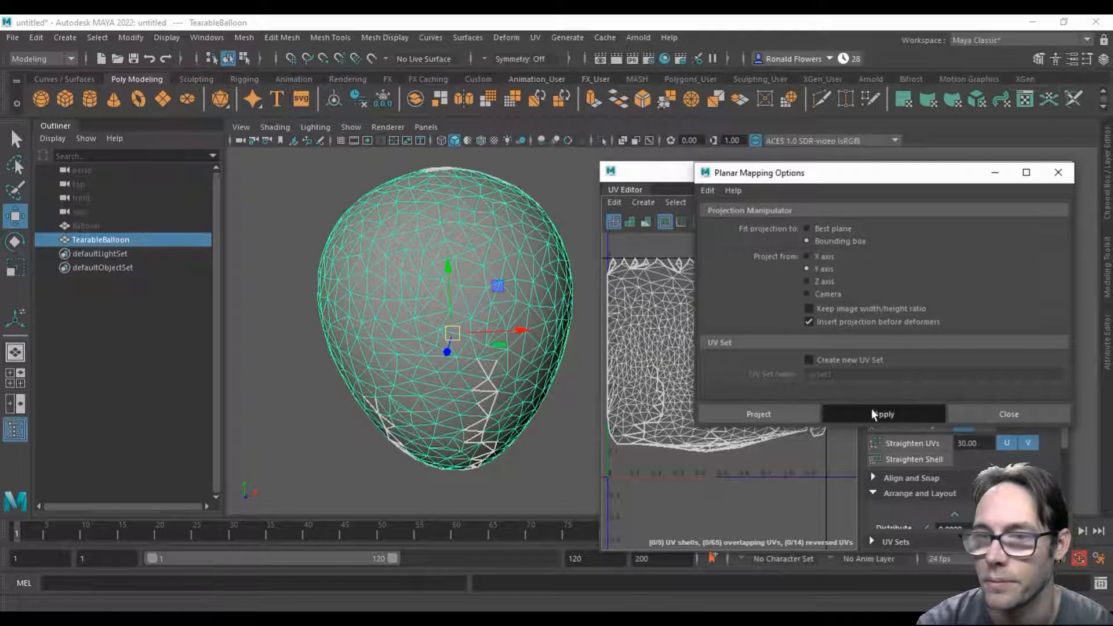
click(971, 415)
Step: Select all UVs of TearableBalloon's circular planar shell and unfold them along the detached seams
right_drag(649, 314, 696, 315)
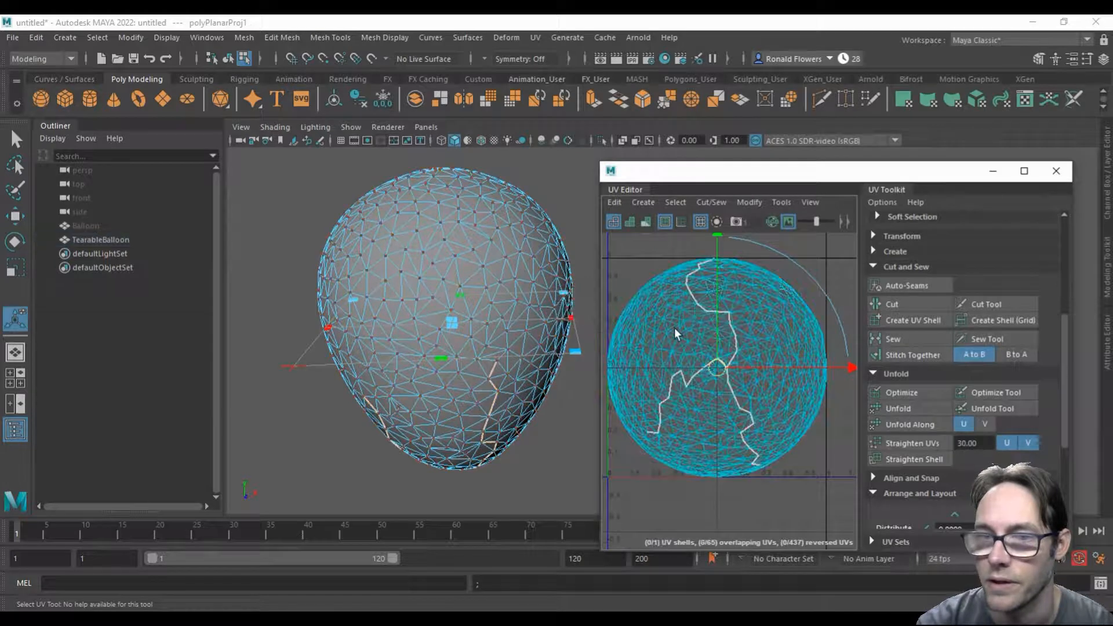
click(674, 328)
click(667, 476)
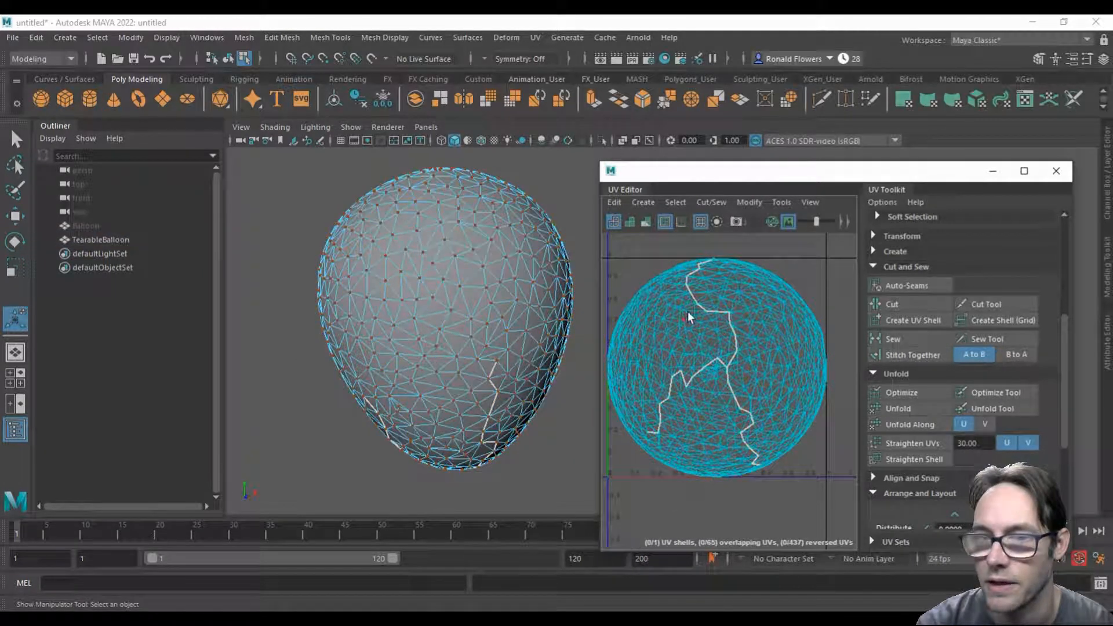
double_click(660, 352)
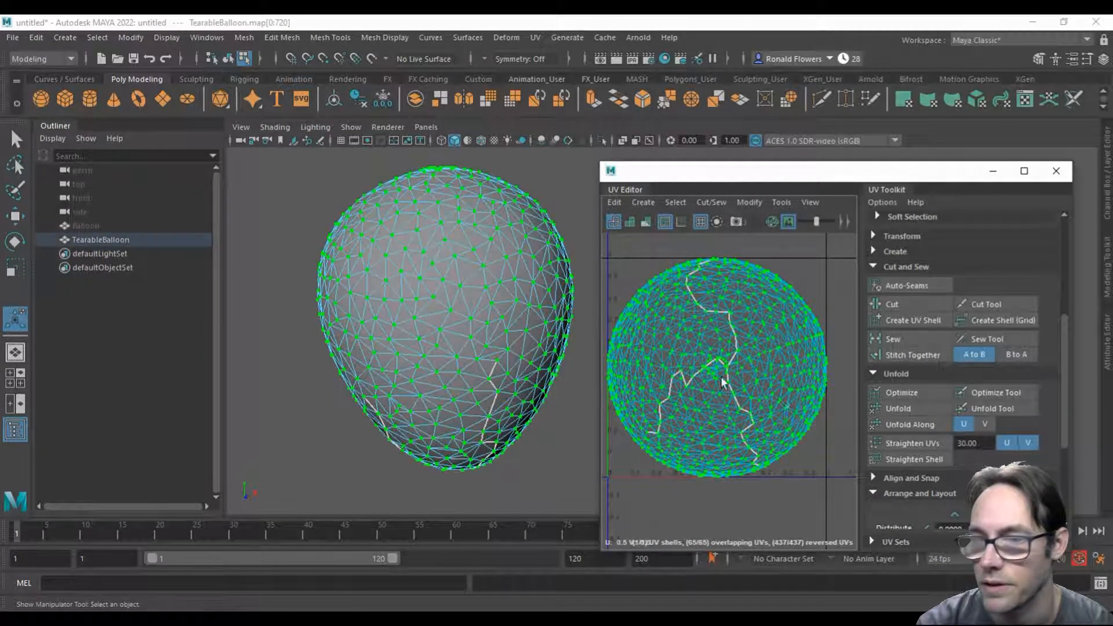
click(930, 409)
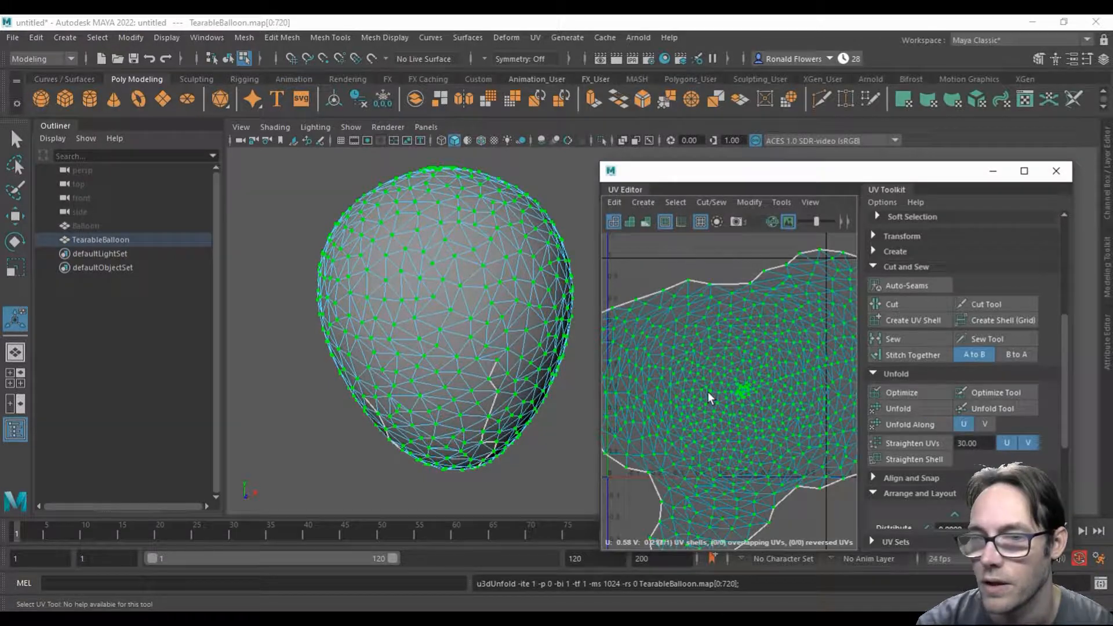
Step: Lay out TearableBalloon's unfolded UV shell inside the 0 to 1 UV square and close the UV Editor
scroll(710, 392, down, 4)
scroll(726, 395, up, 2)
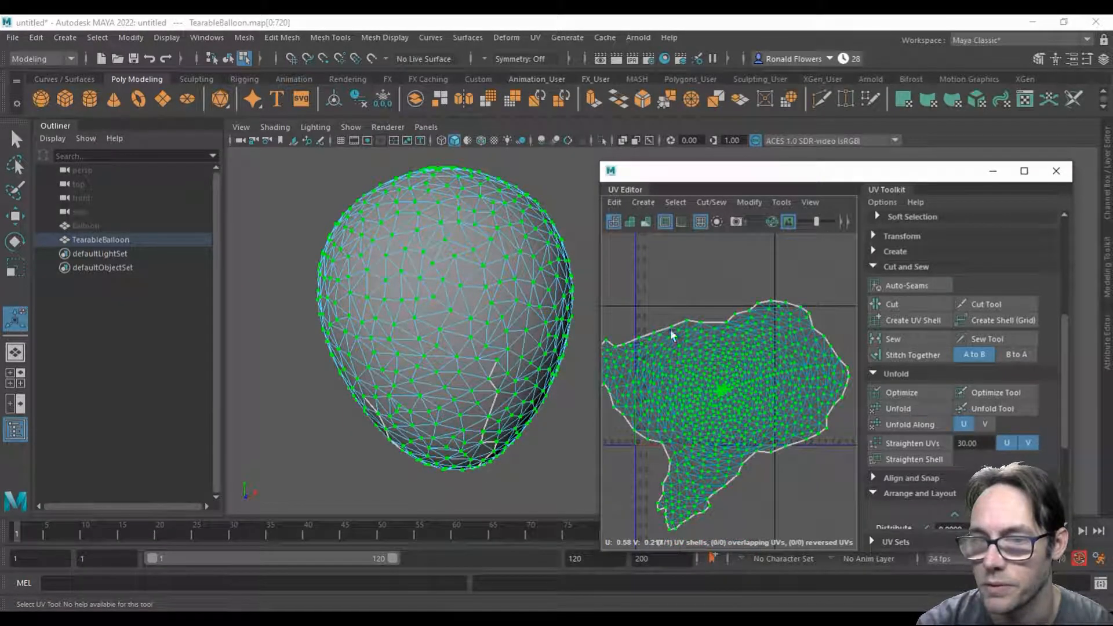
click(694, 287)
double_click(687, 373)
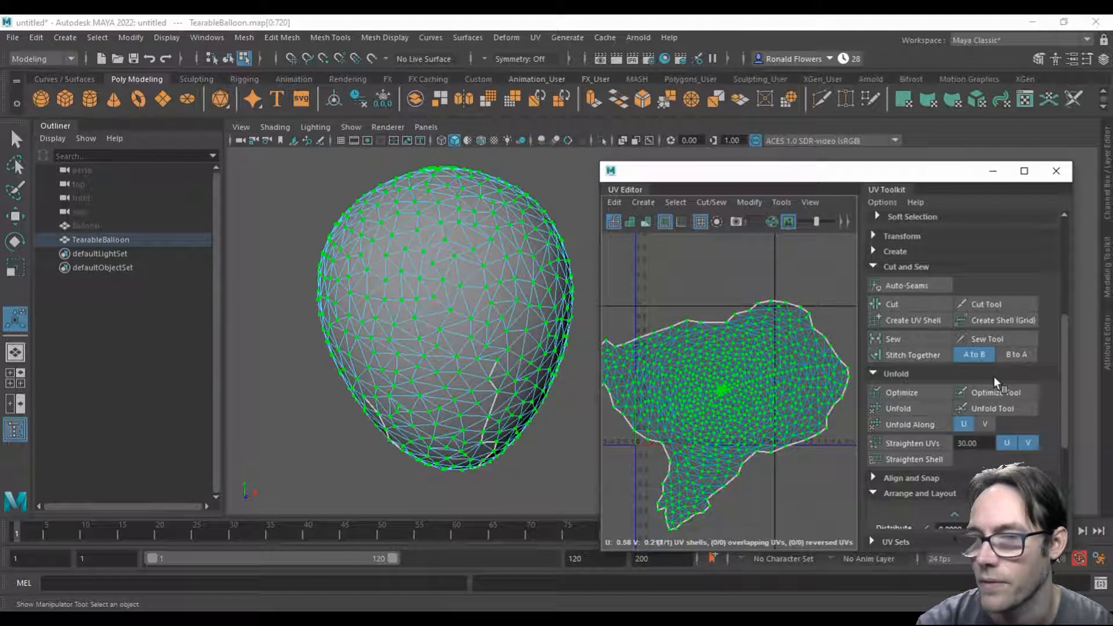
scroll(974, 388, down, 3)
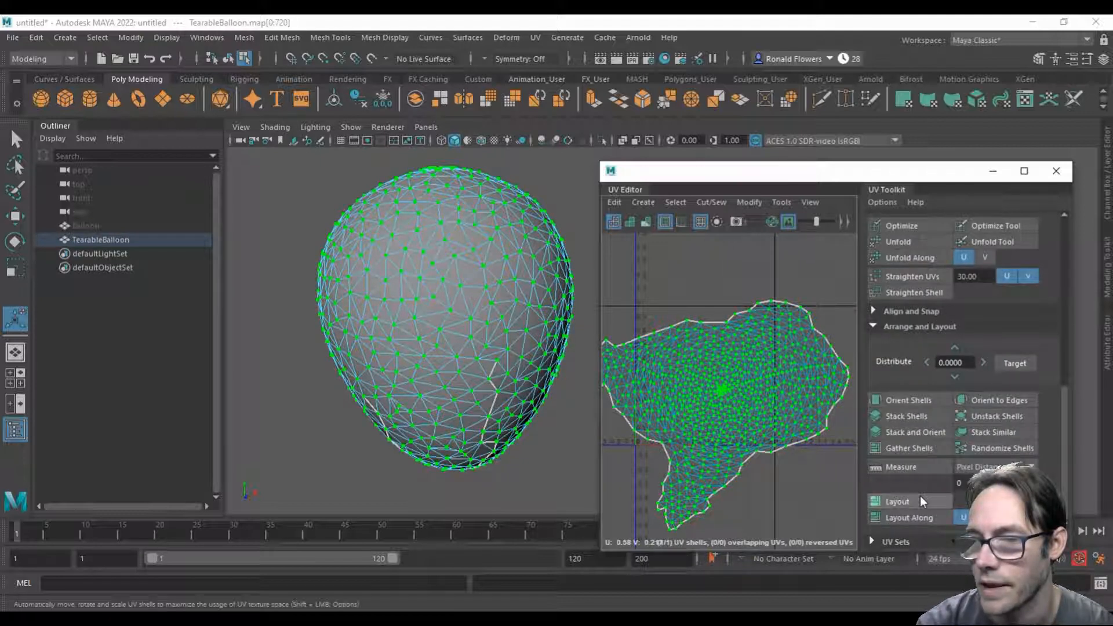
click(865, 323)
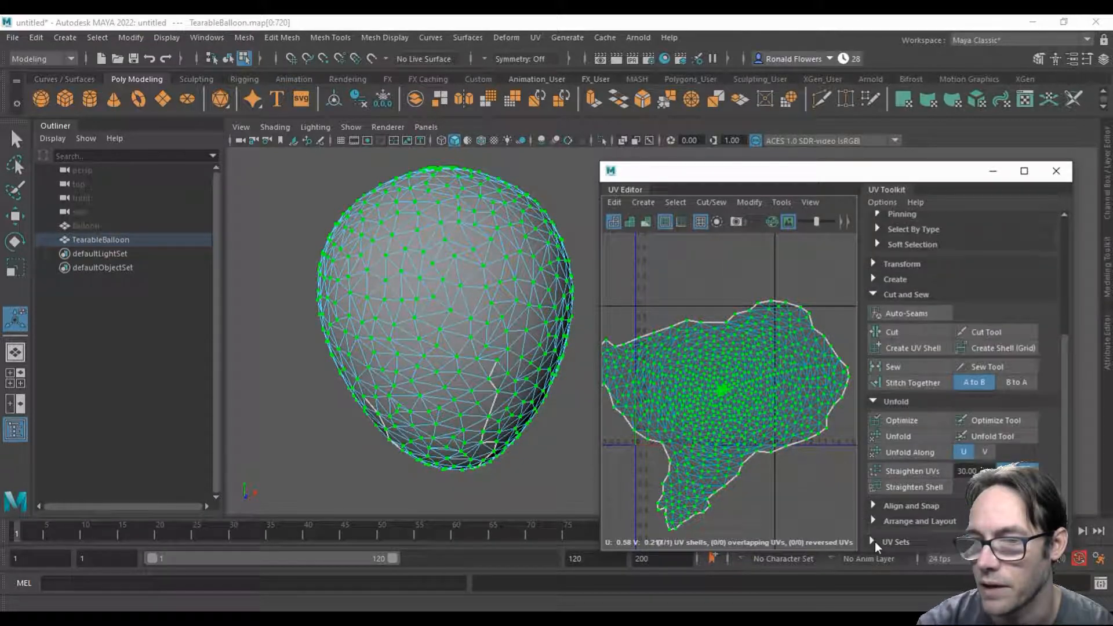
click(874, 516)
scroll(912, 464, down, 2)
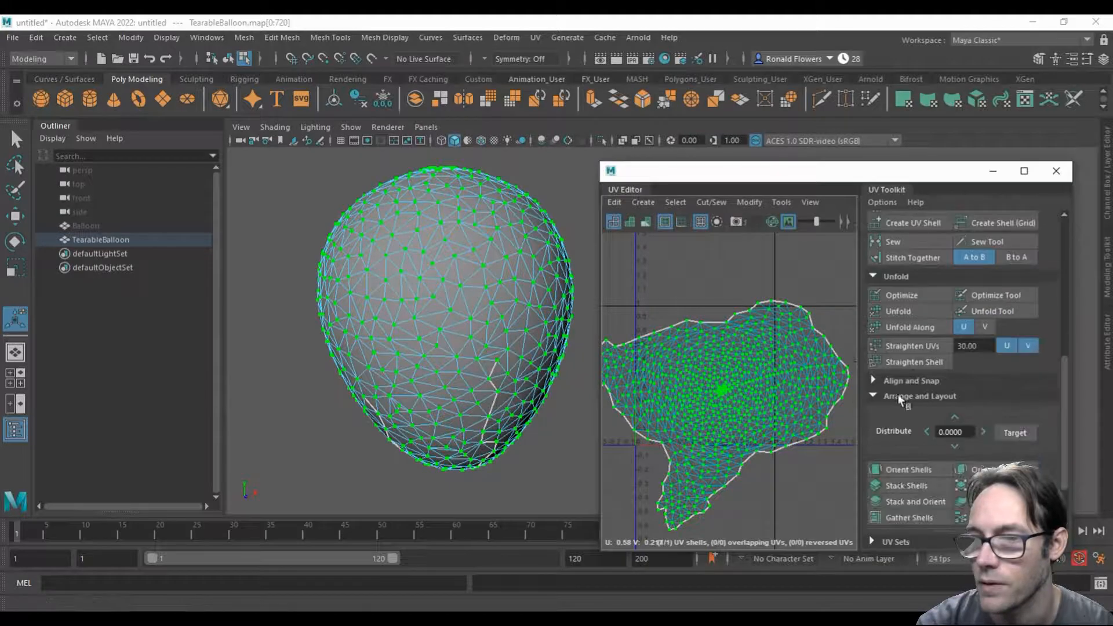
scroll(902, 463, down, 2)
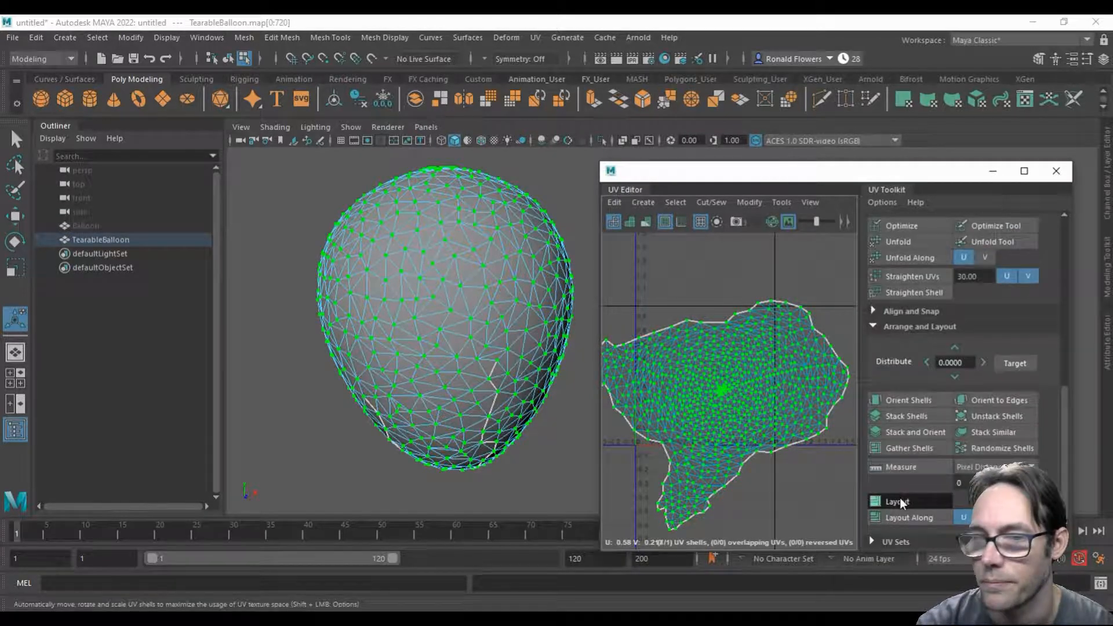
click(900, 499)
click(739, 439)
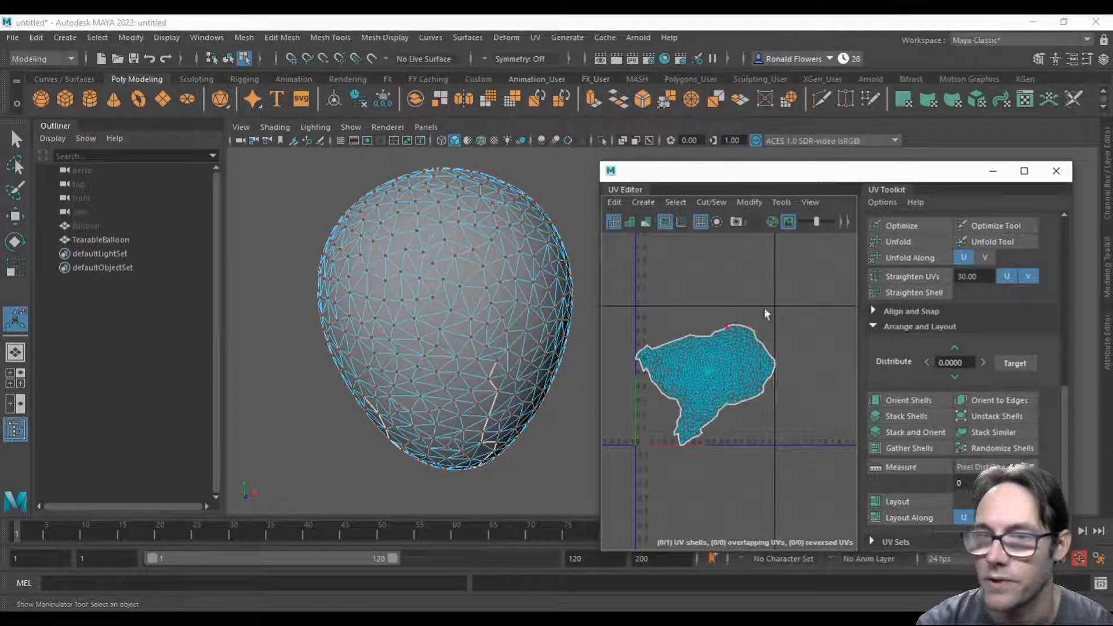
click(1055, 171)
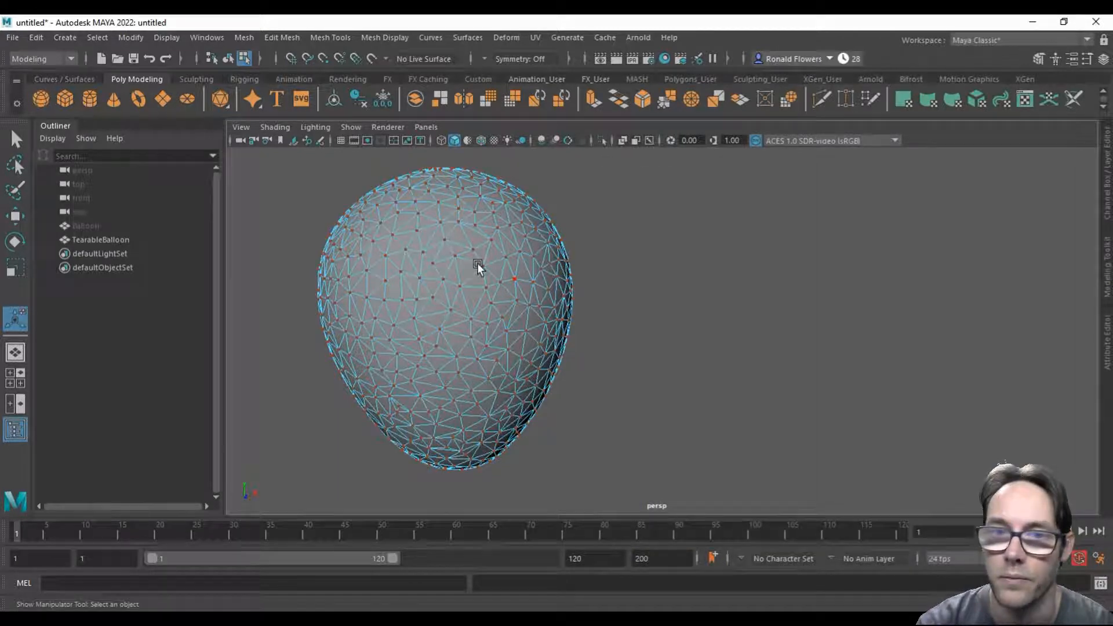
Step: Return to object mode with TearableBalloon selected, show its channels, and delete its construction history
right_drag(488, 258, 510, 227)
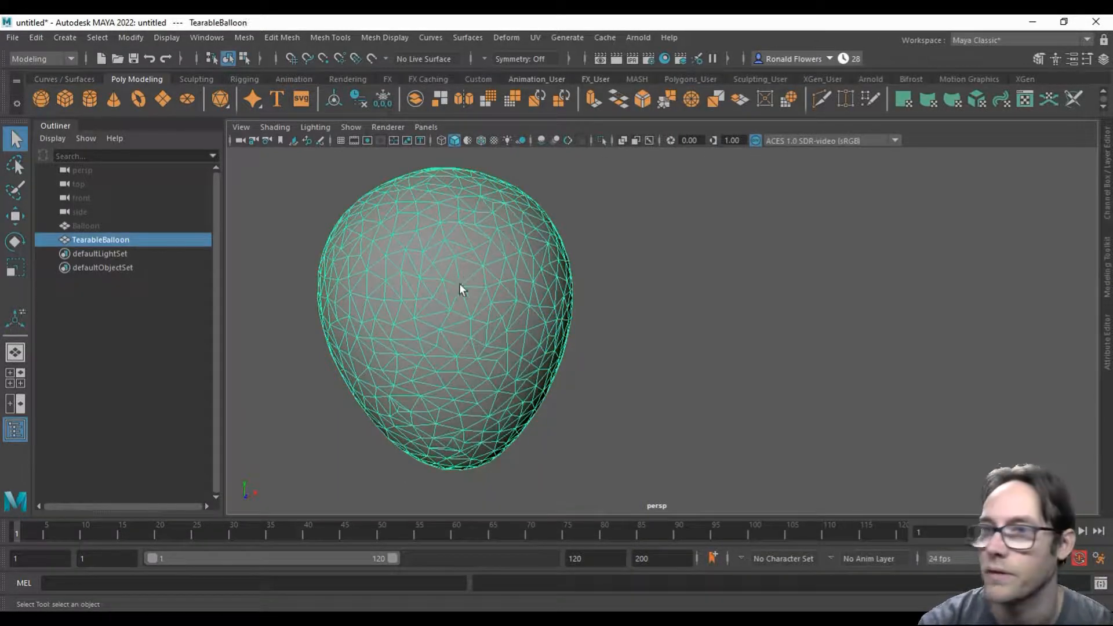
click(1099, 175)
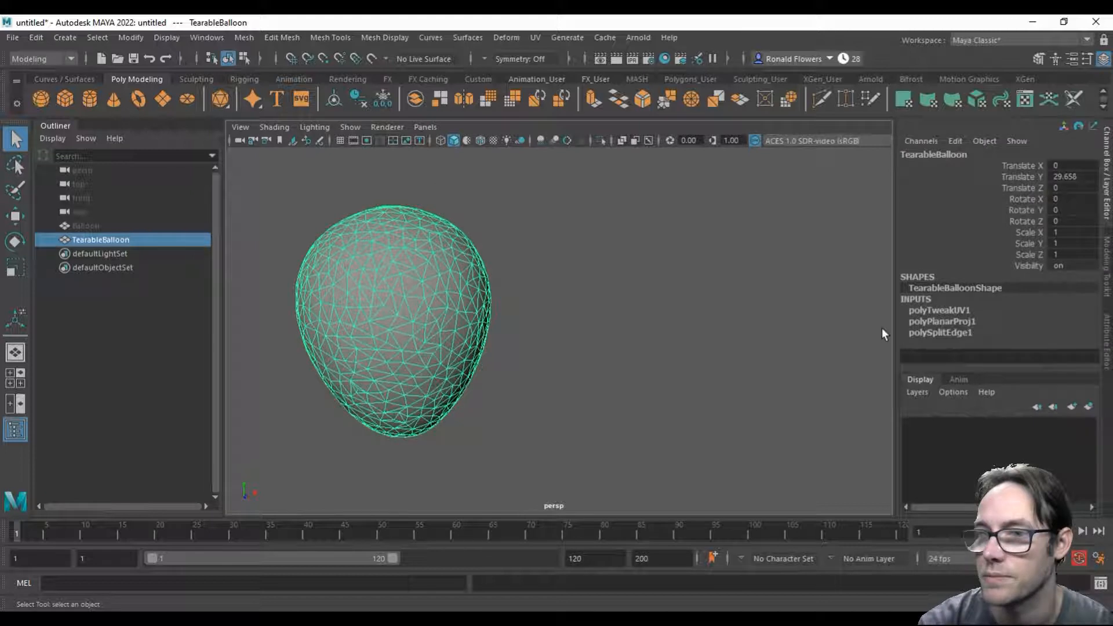
click(36, 37)
mouse_move(244, 200)
click(284, 201)
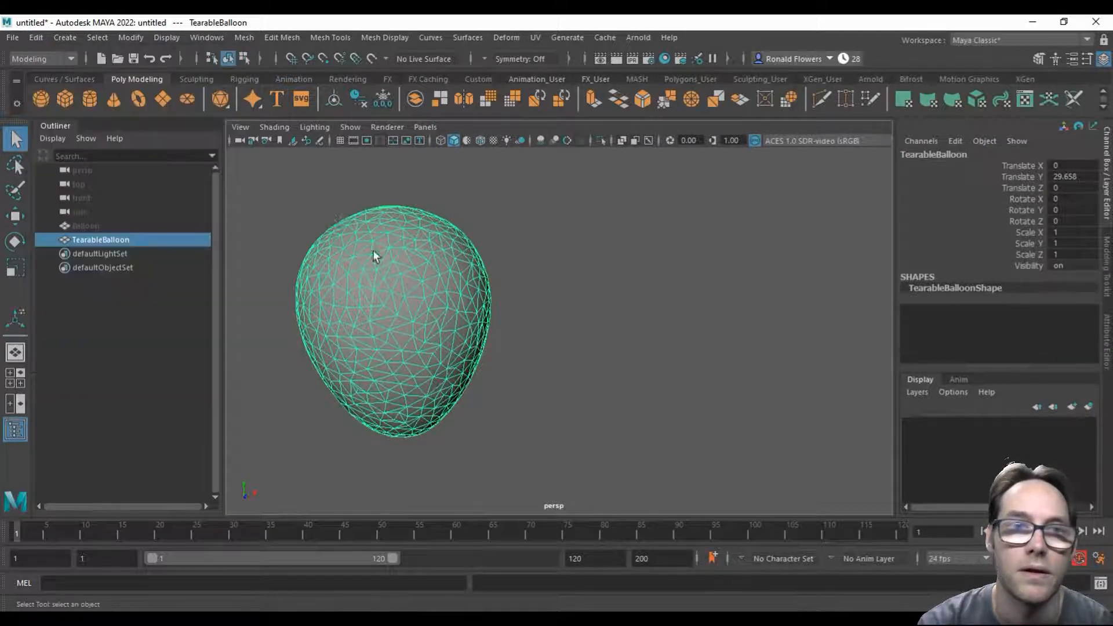
Step: Save the scene as TearableBalloon_Tut in Maya Binary format in the default project's scenes folder
click(13, 37)
click(74, 110)
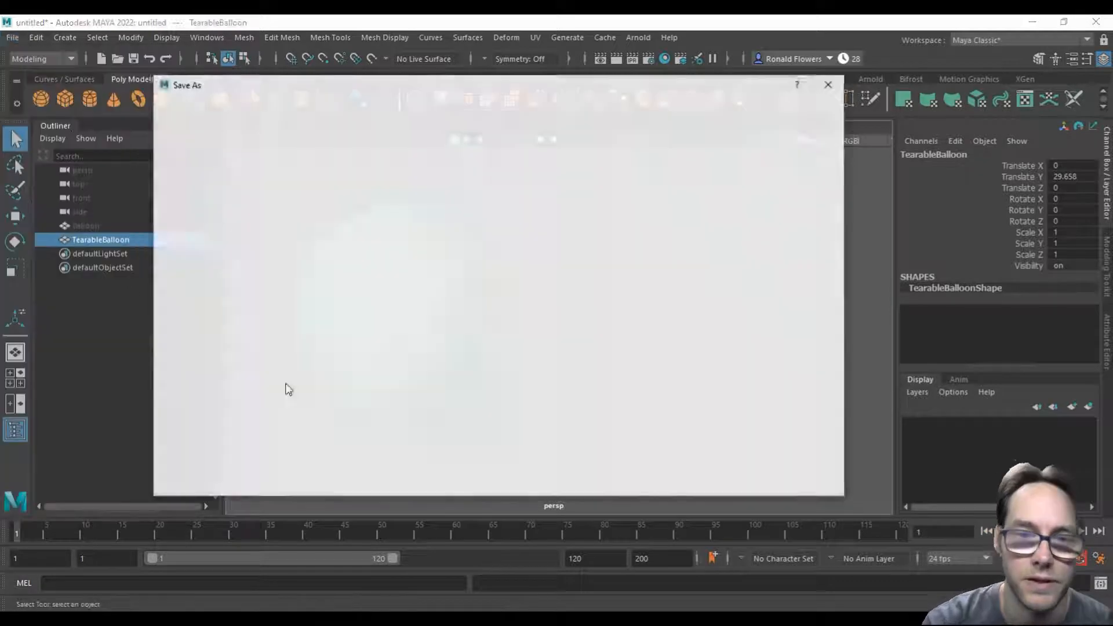
text(Balo)
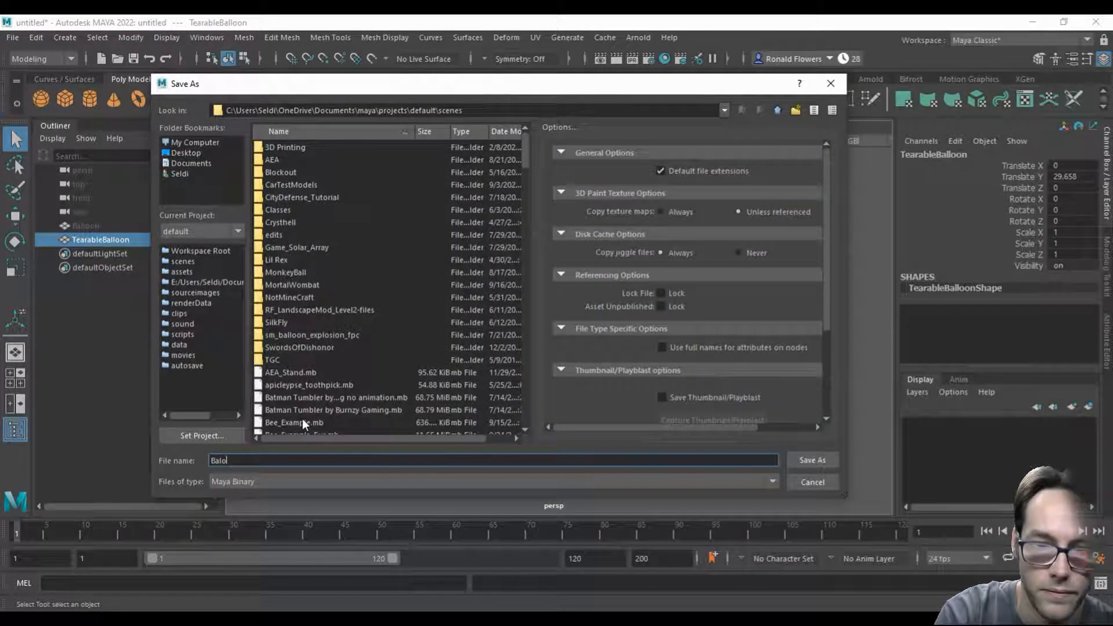
key(BackSpace)
text(loon_)
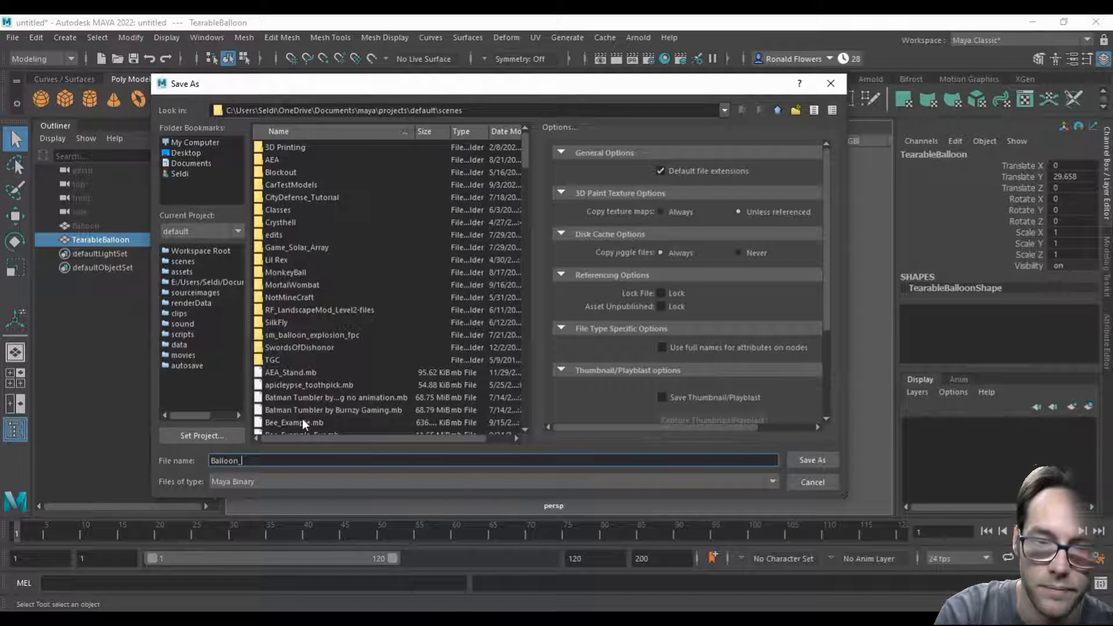
key(Home)
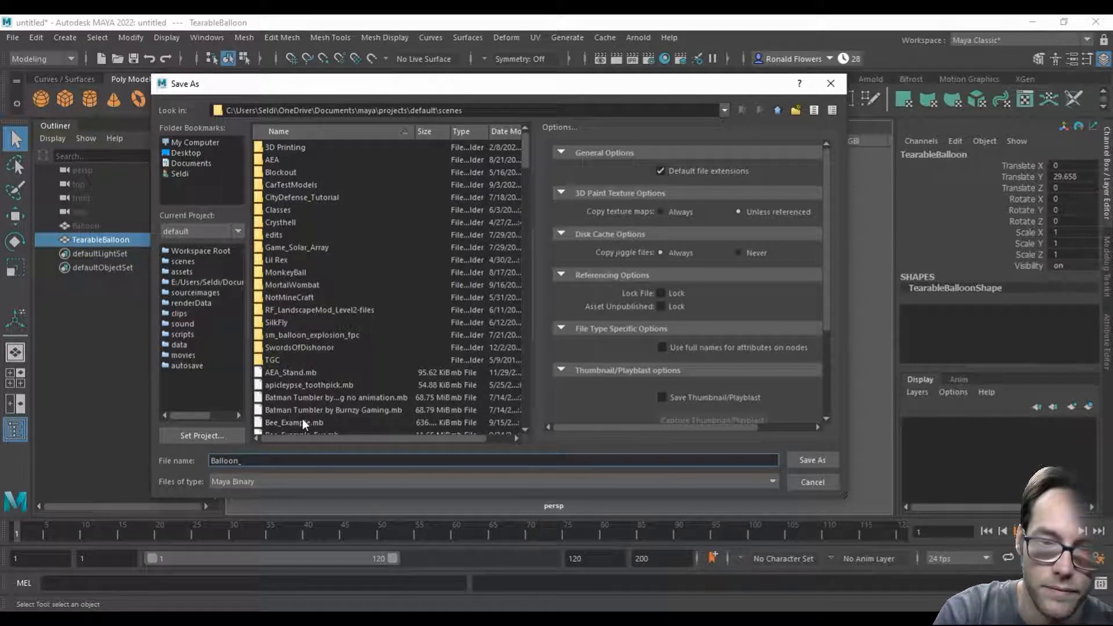
text(Tearable)
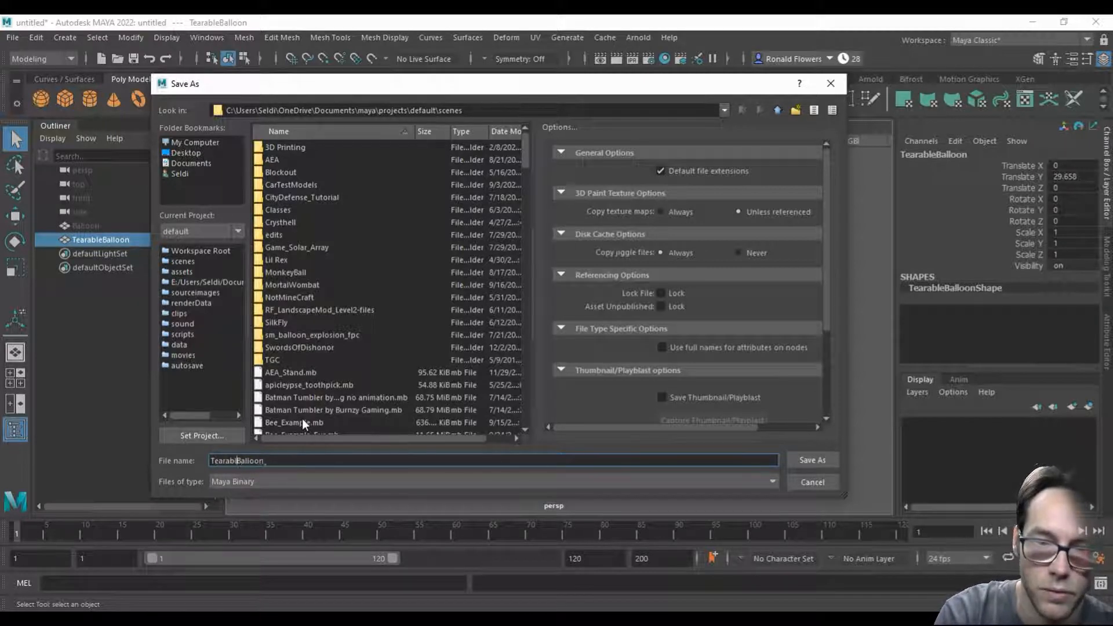
text(Tut)
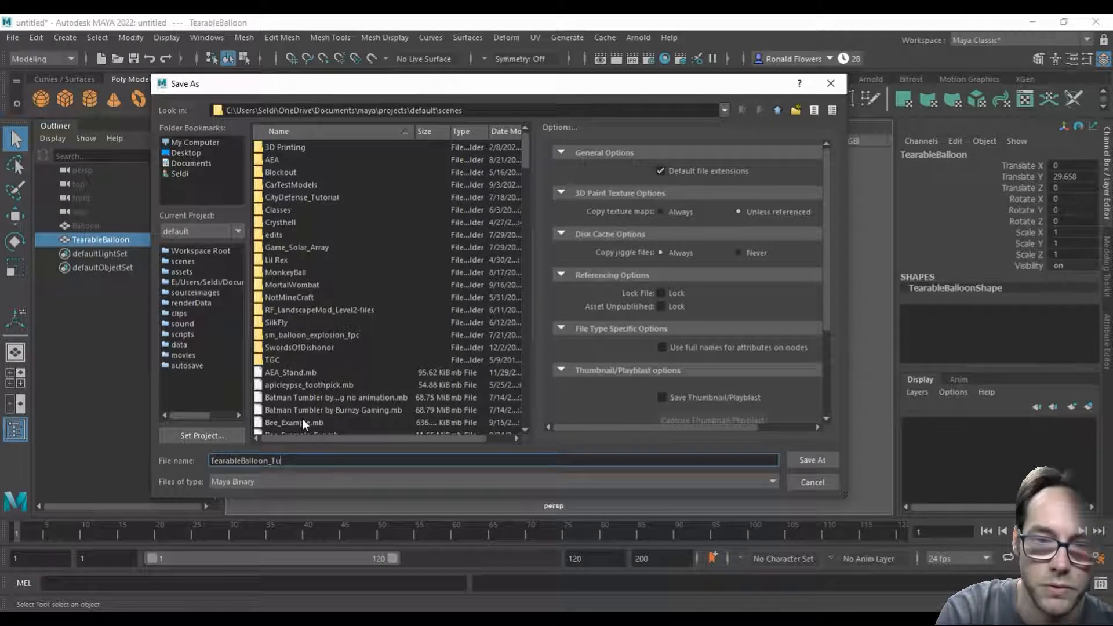
key(Return)
Step: Reselect TearableBalloon in the viewport and switch the menu set from Modeling to FX
alt+middle_drag(491, 330, 559, 311)
click(634, 343)
click(513, 315)
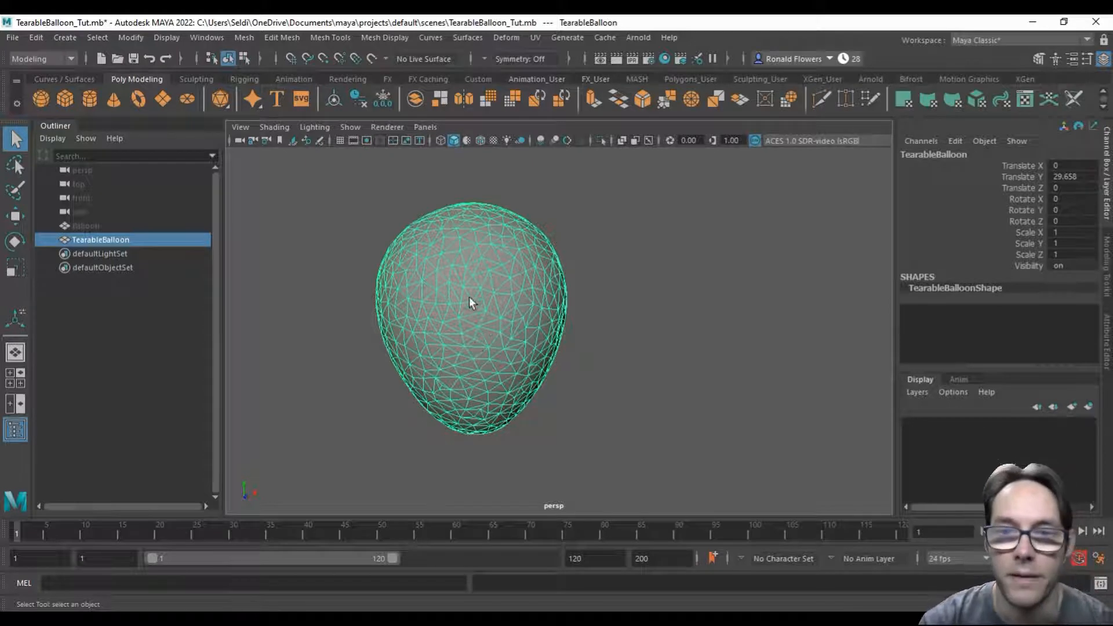
click(44, 60)
click(33, 116)
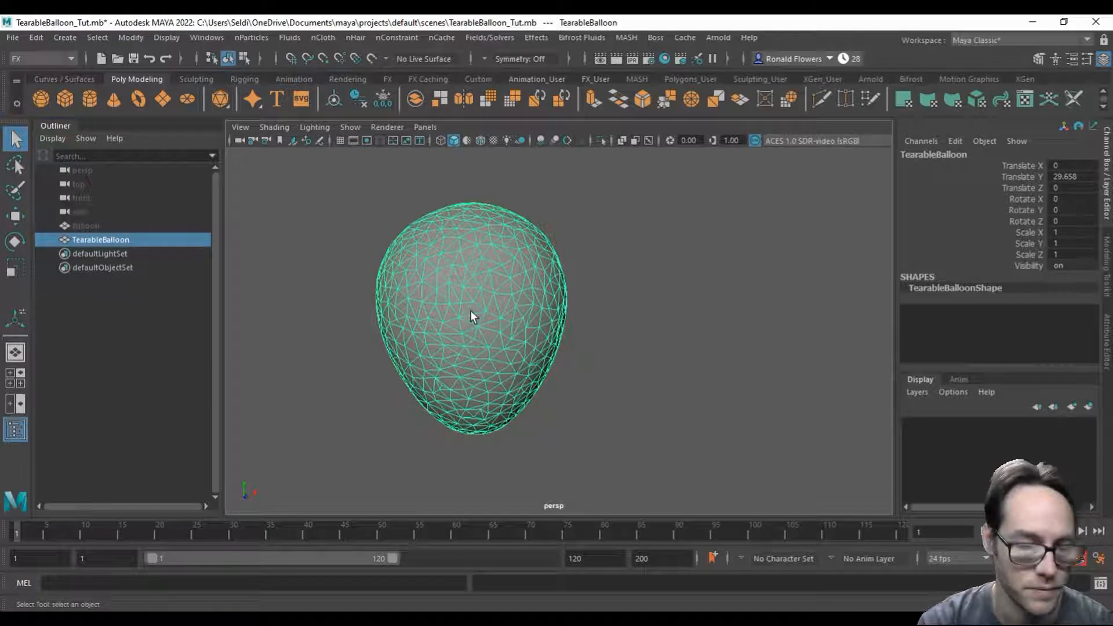
Step: Duplicate TearableBalloon and rename the copy TearableBalloonSim
key(ctrl+d)
drag(111, 238, 129, 253)
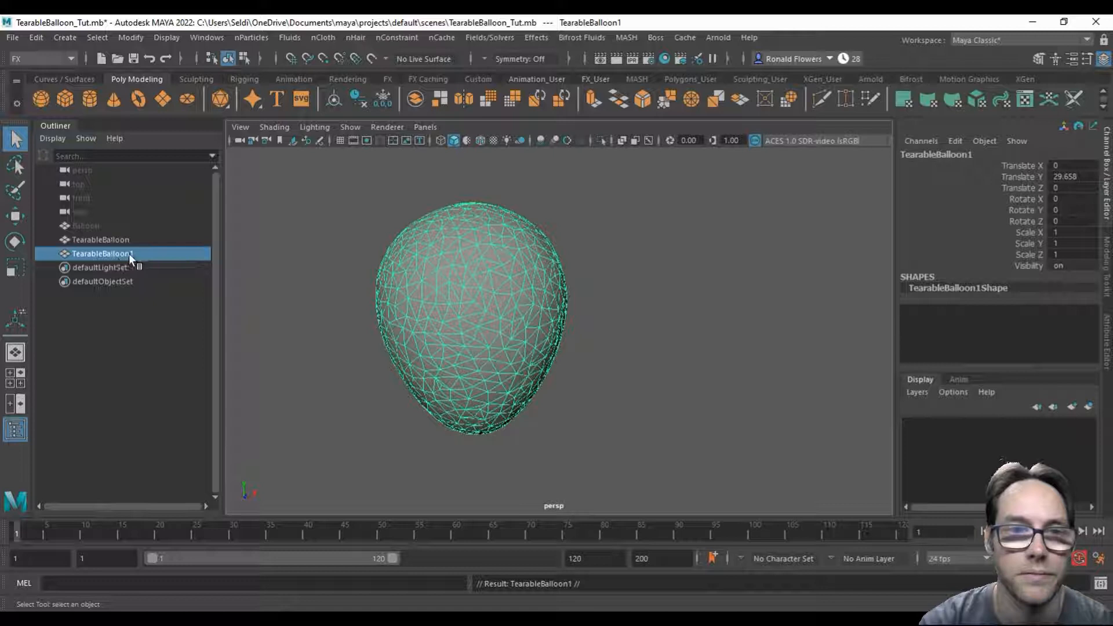
double_click(982, 154)
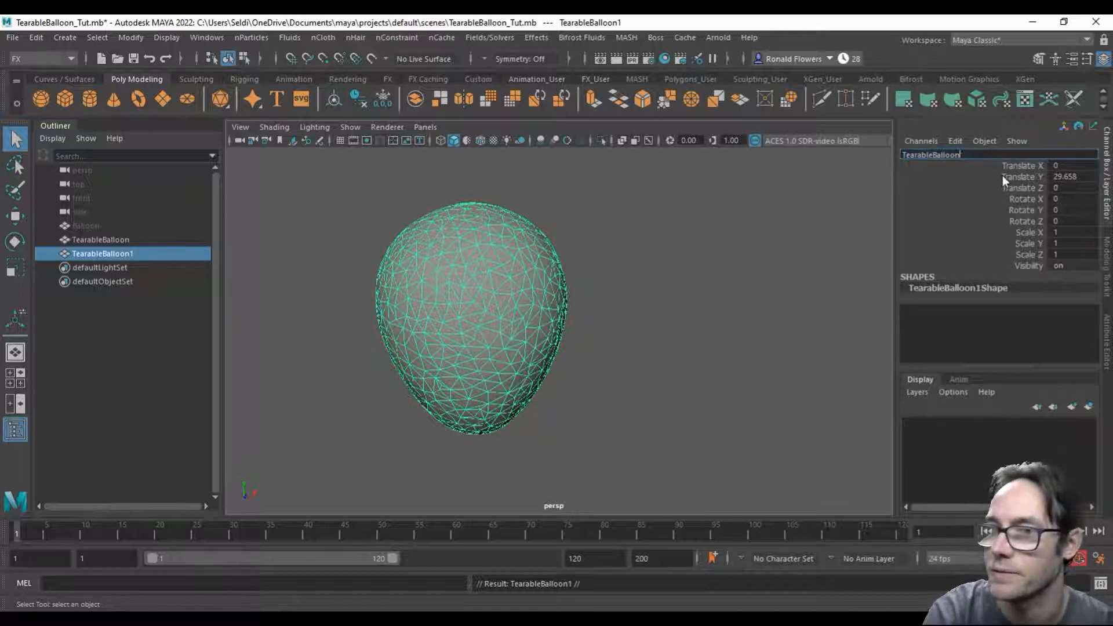
text(Sim)
key(Return)
Step: Hide the original TearableBalloon and select TearableBalloonSim
click(156, 239)
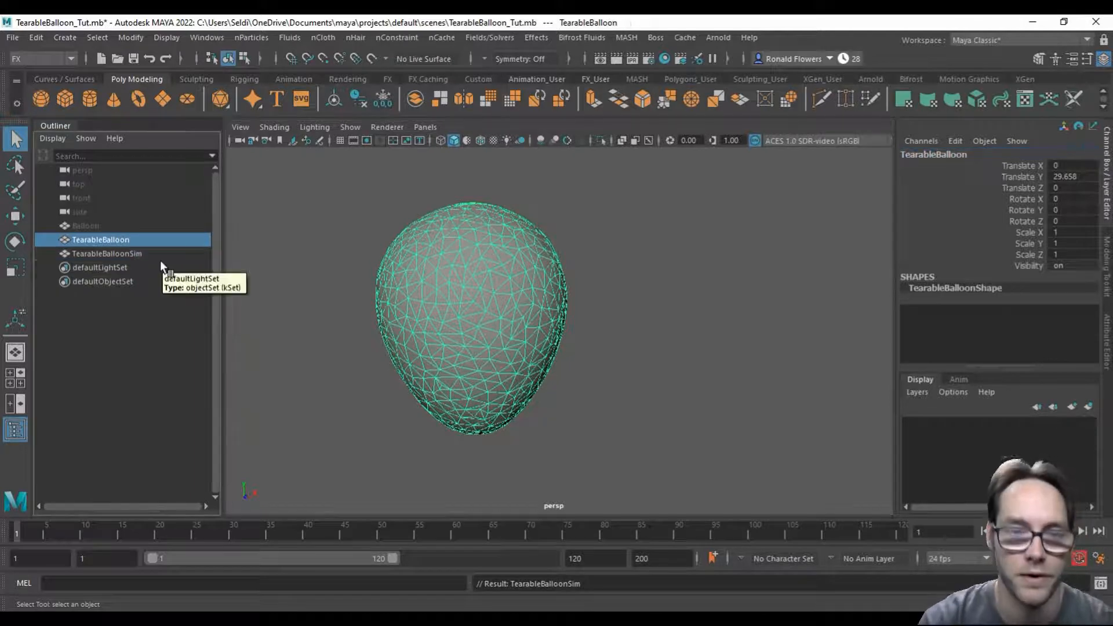
key(ctrl+h)
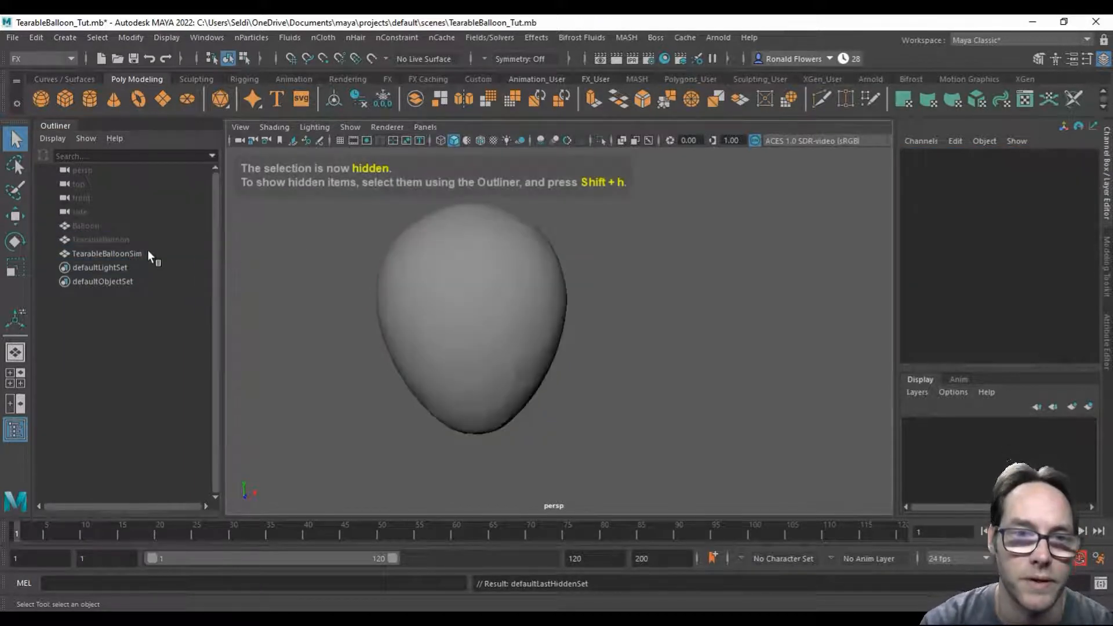
click(148, 252)
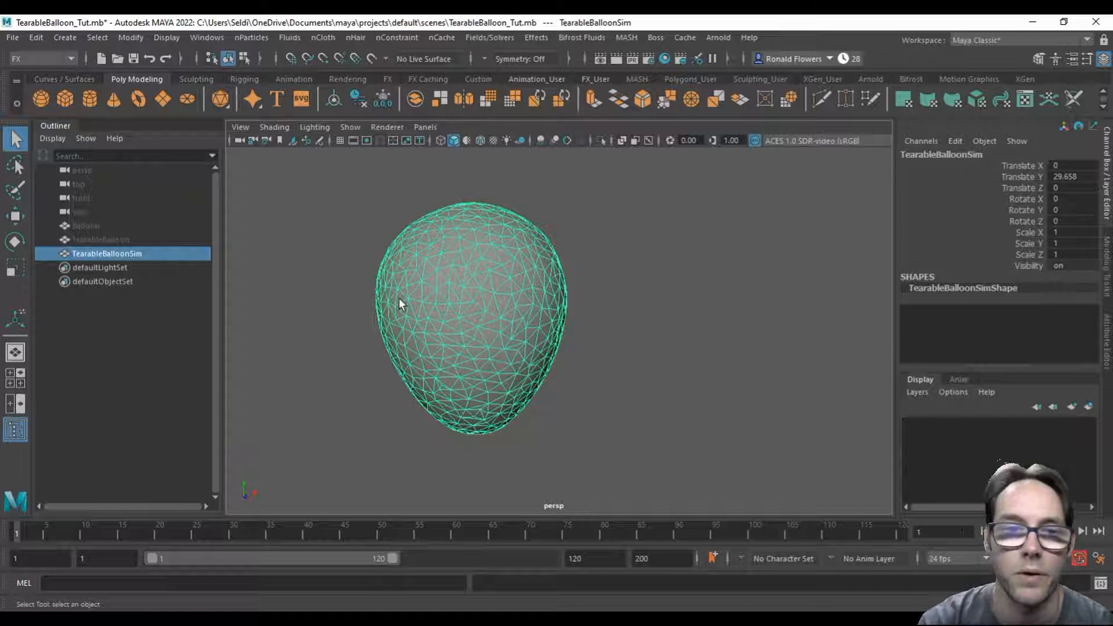
Step: Add the hidden TearableBalloon and Balloon to the selection and freeze the transformations of all three balloon meshes
ctrl+click(97, 241)
ctrl+click(96, 228)
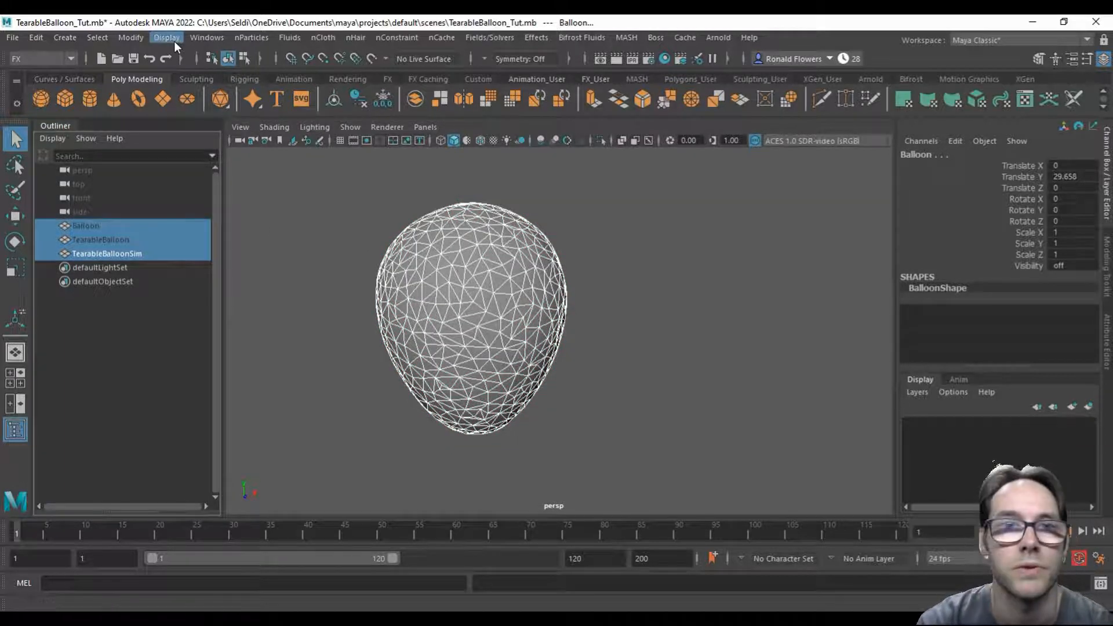
click(123, 39)
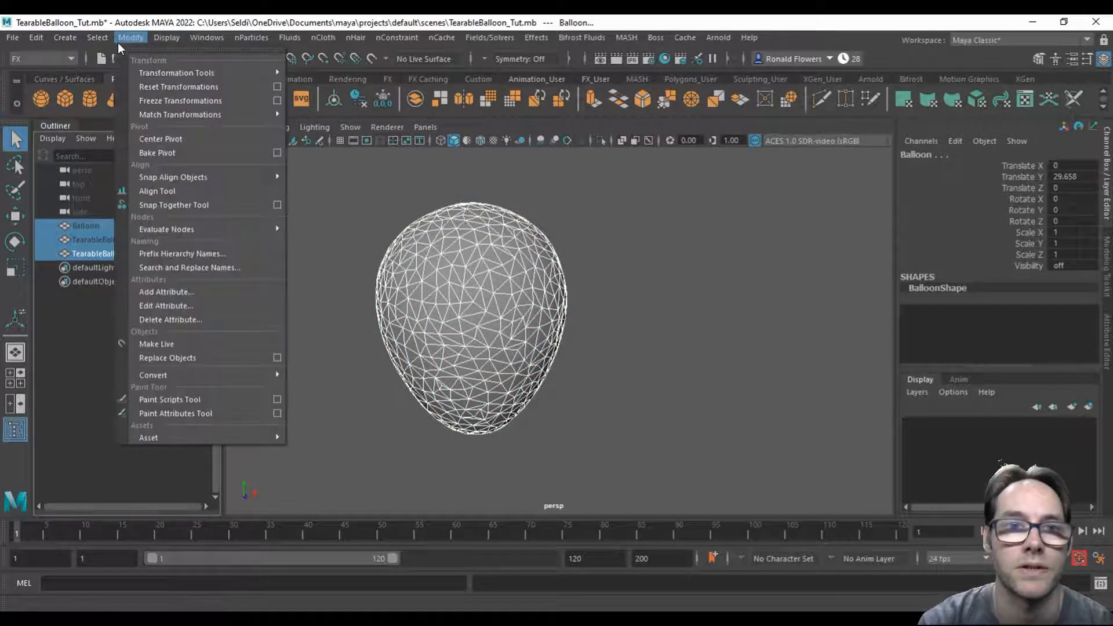
click(169, 101)
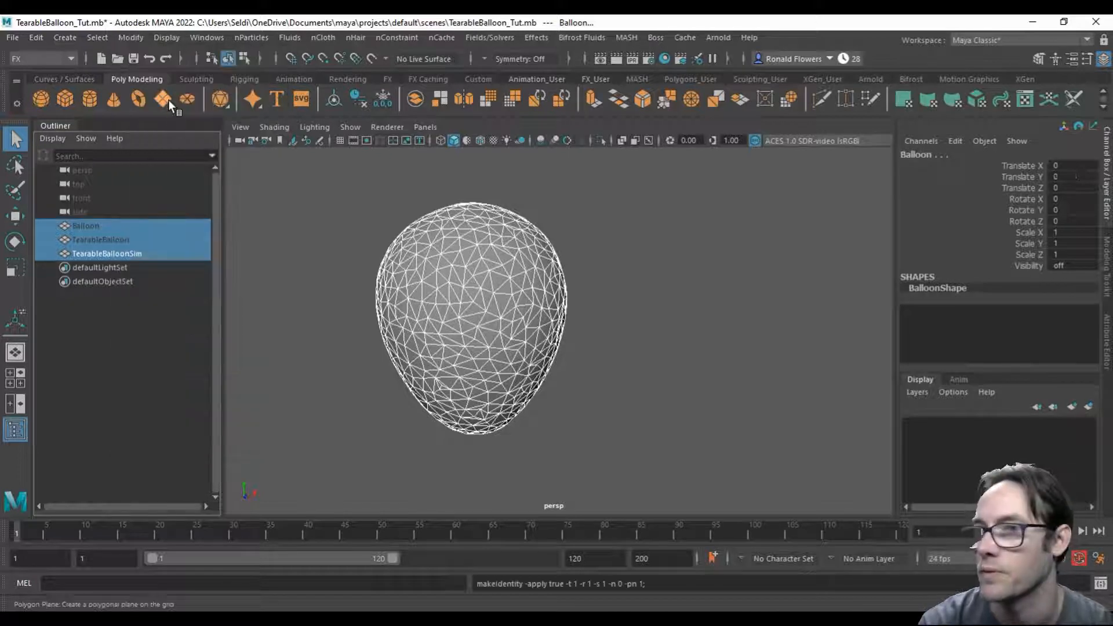
Step: Select only TearableBalloonSim and convert it into an nCloth object
click(116, 254)
click(539, 321)
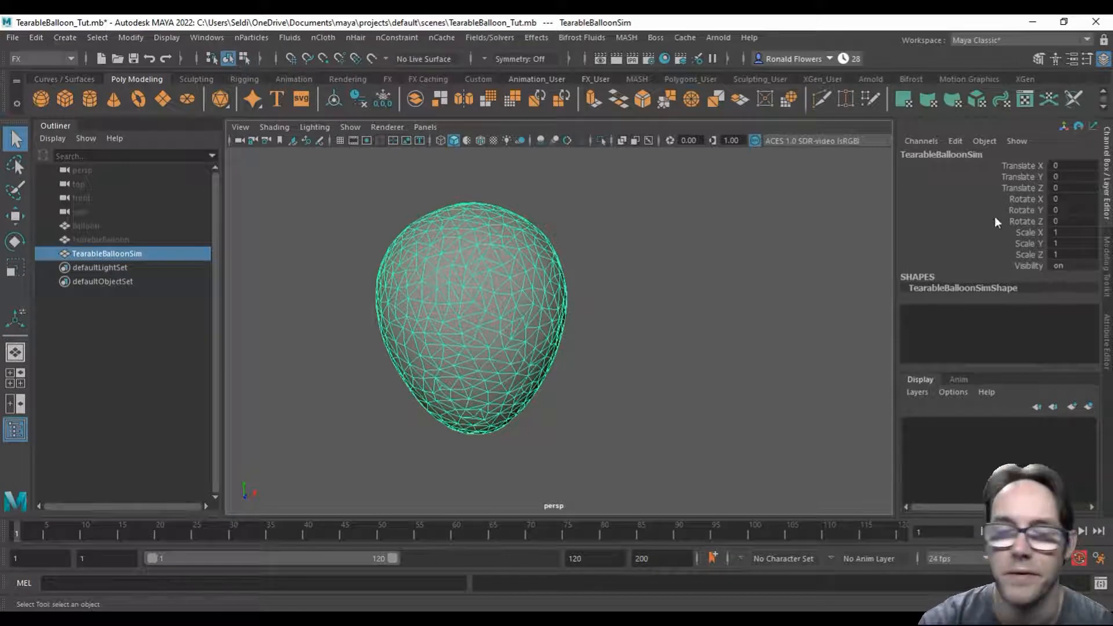
click(327, 40)
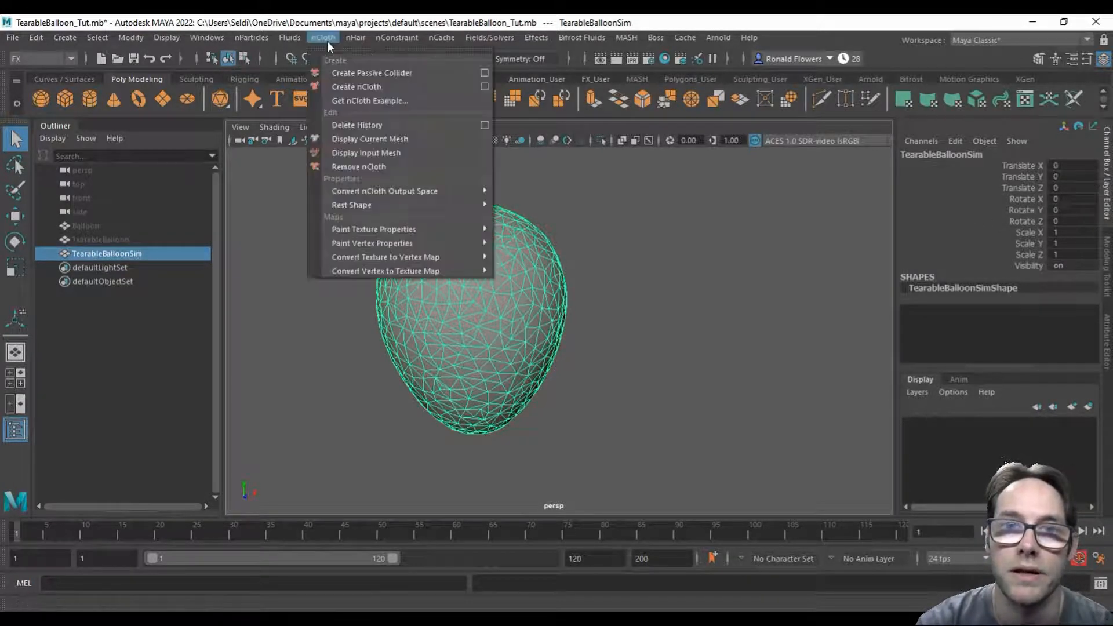
click(341, 91)
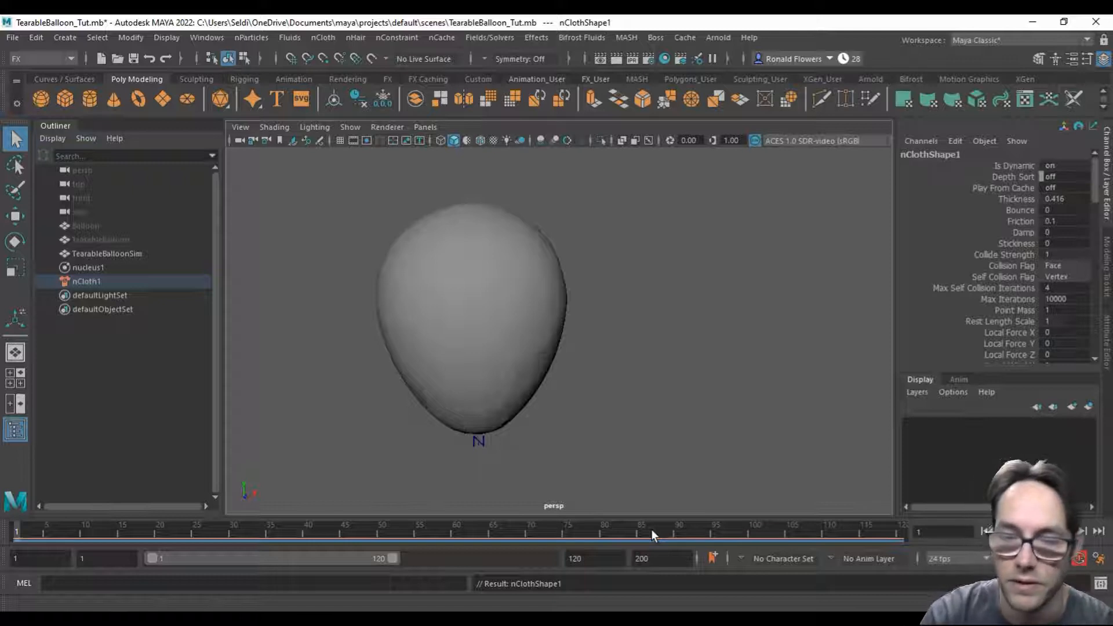
Step: Set the animation end time to frame 120
double_click(660, 553)
text(120)
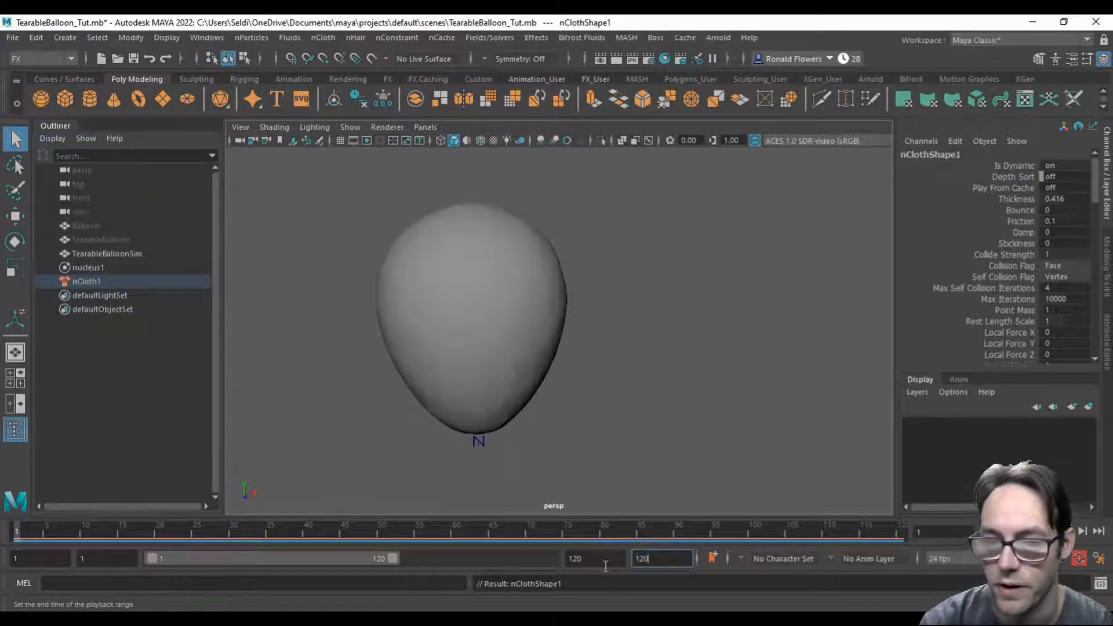
key(Return)
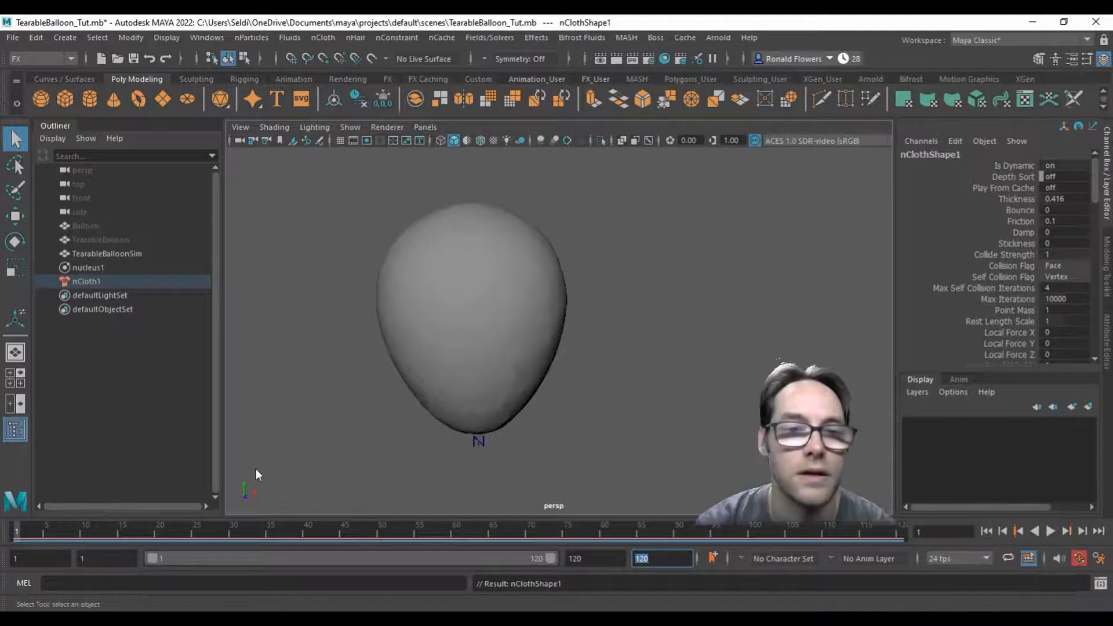
Step: Select TearableBalloonSim and play back the nCloth simulation to check how it falls, and stop the playback
click(445, 311)
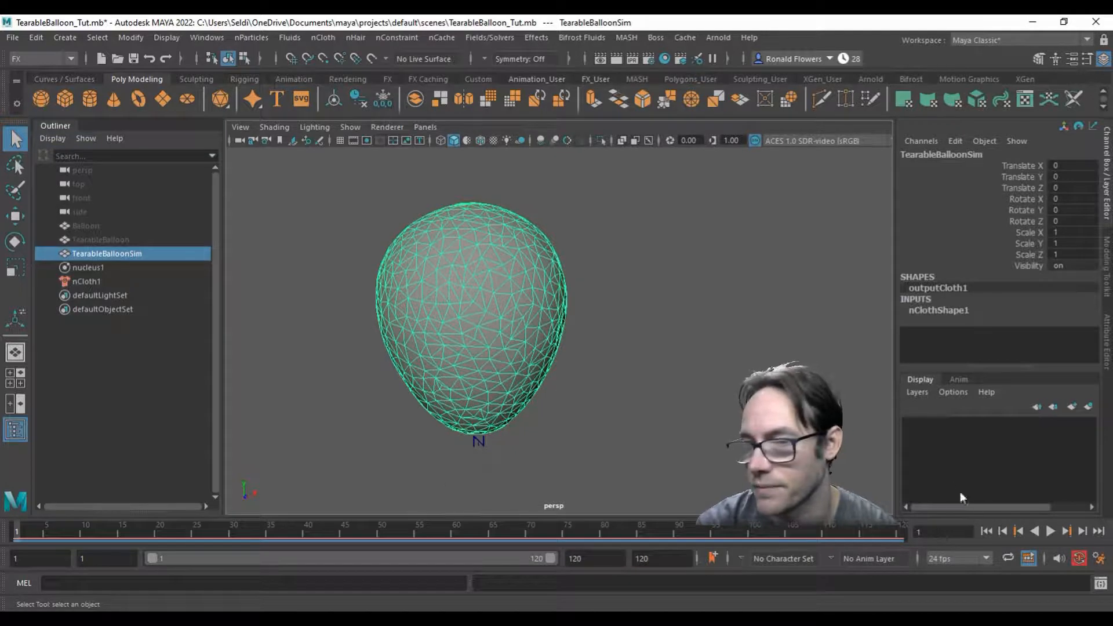
click(1052, 532)
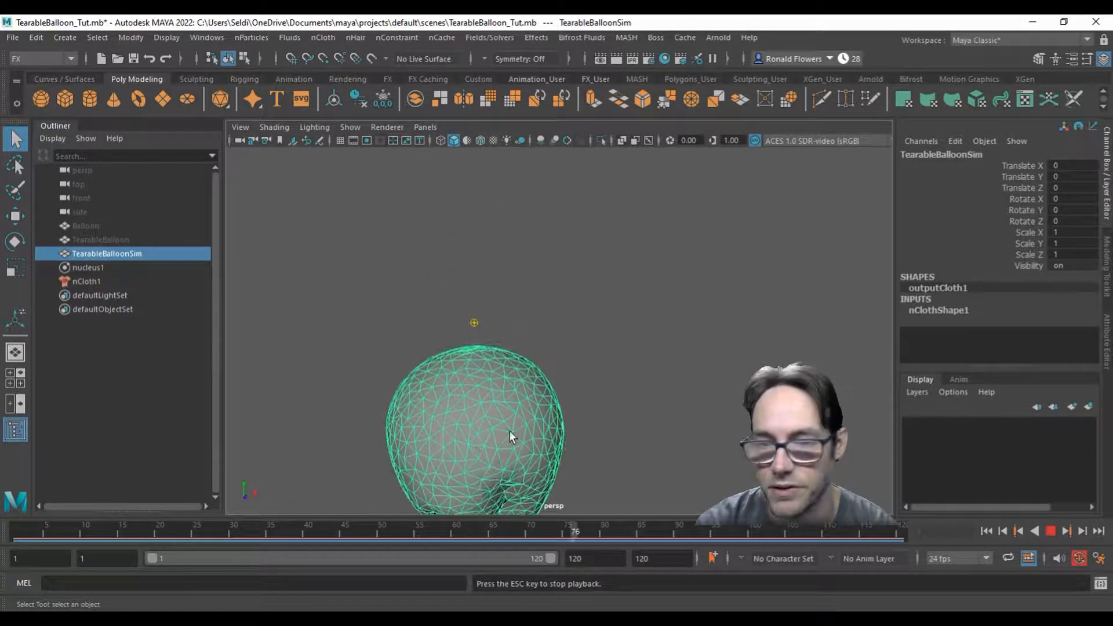
click(1051, 532)
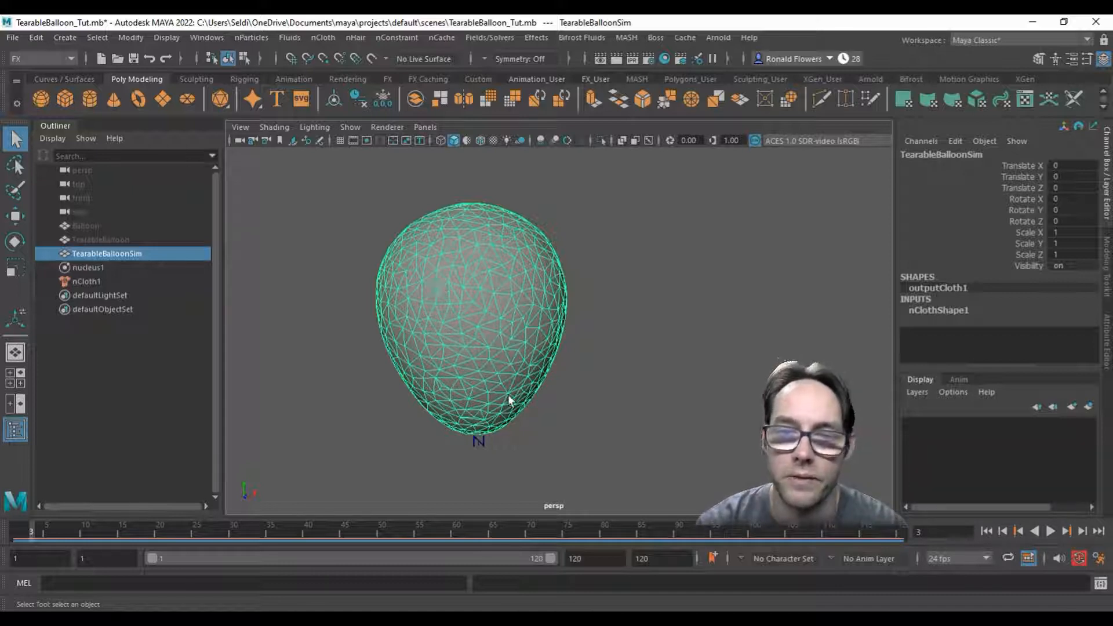
click(392, 38)
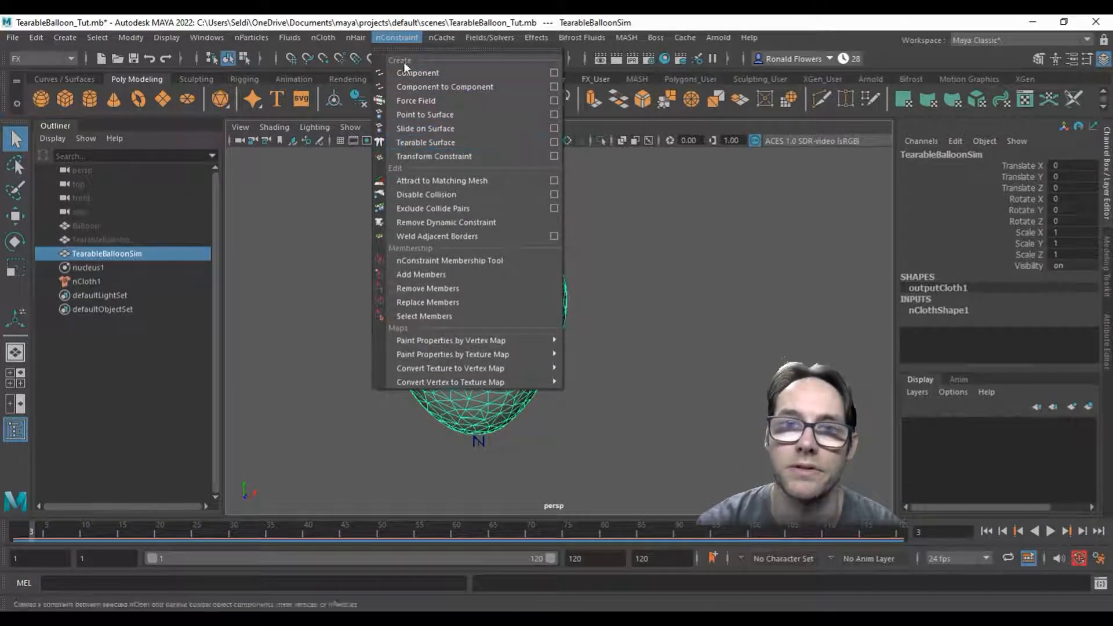
click(400, 38)
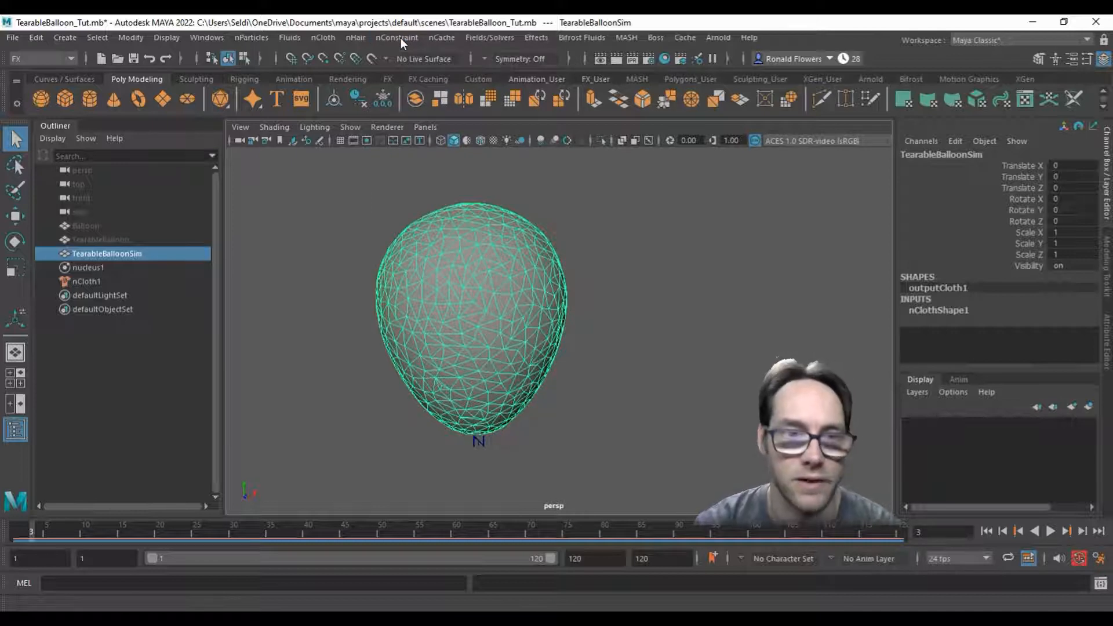
Step: Create a polygon sphere inside the balloon in front wireframe view, raised to about 38.8 in Y and scaled uniformly to about 19.9
click(41, 97)
key(space)
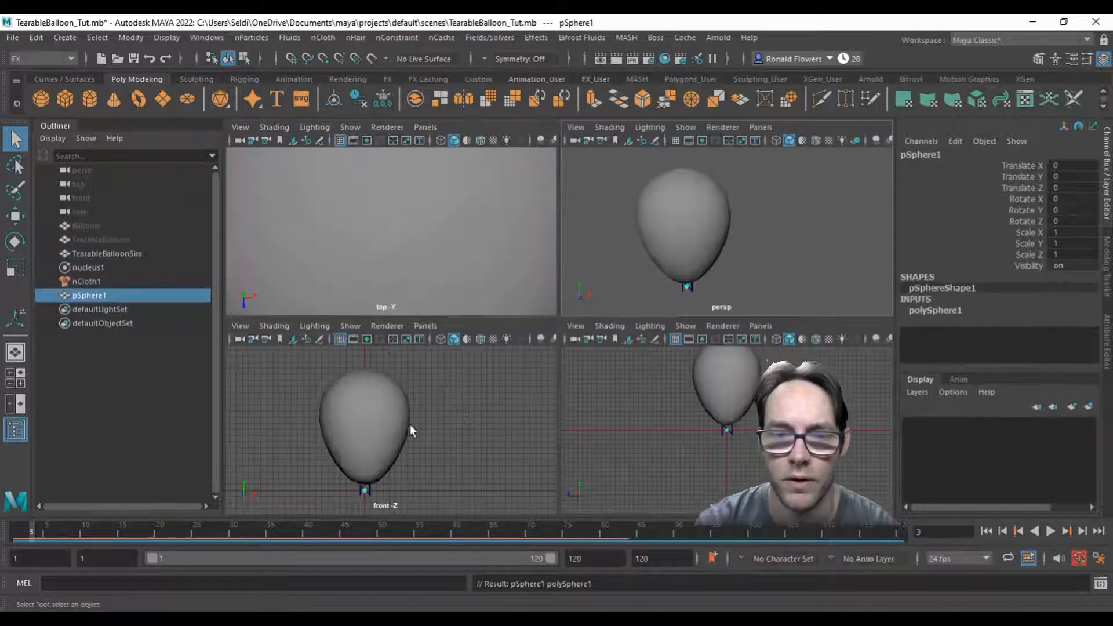
key(space)
key(4)
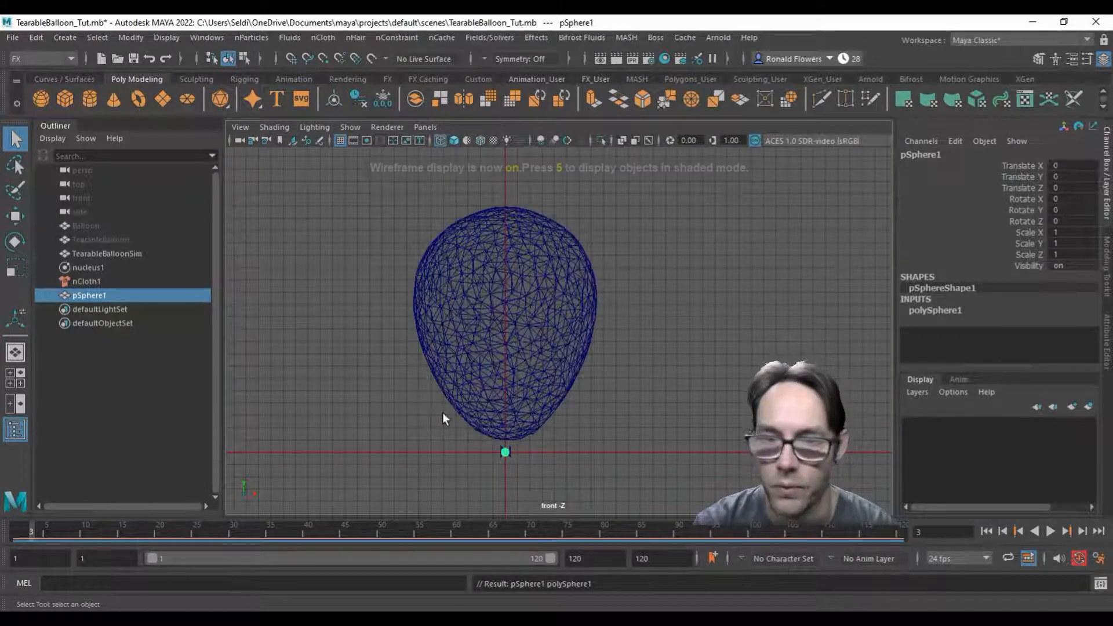
key(w)
drag(506, 387, 500, 227)
key(r)
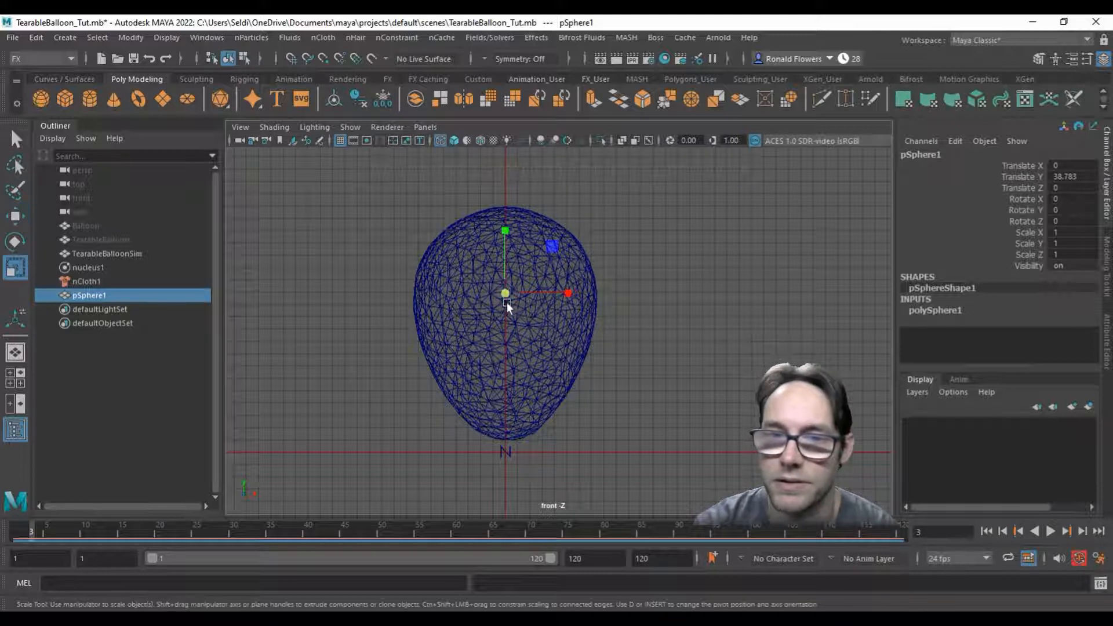
drag(507, 295, 641, 283)
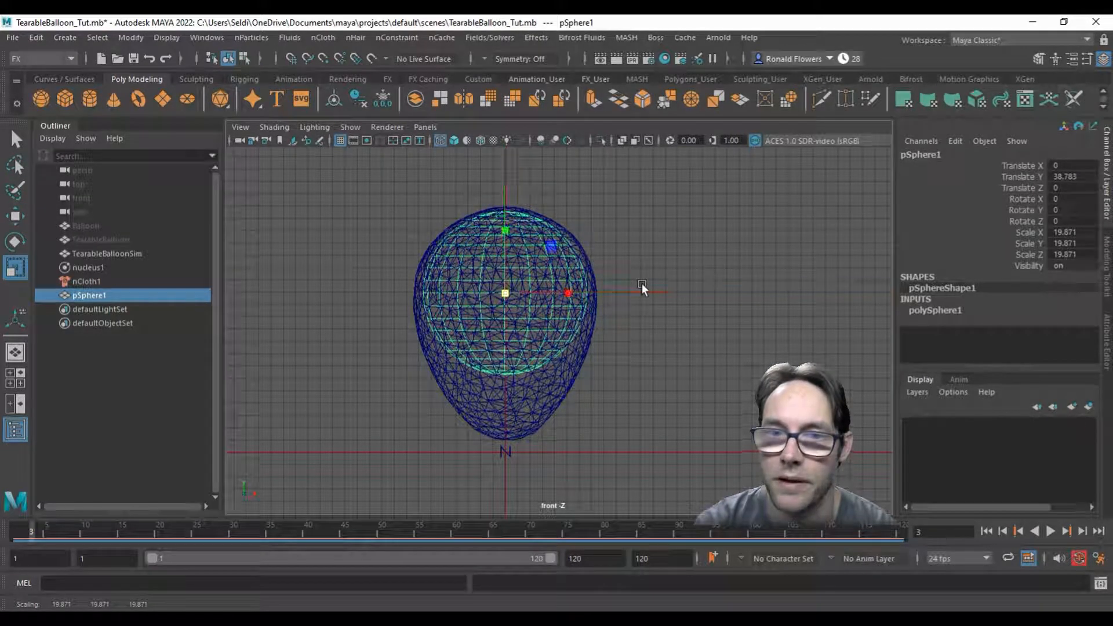
Step: Freeze the sphere's transformations and key all its transform channels at frame 1
click(127, 38)
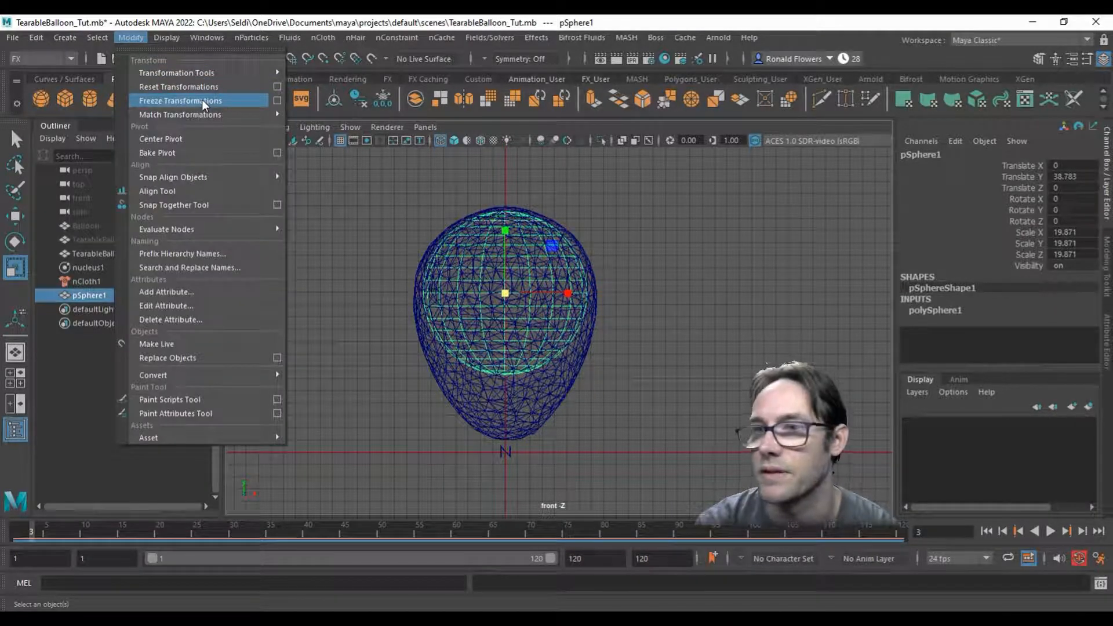
click(202, 100)
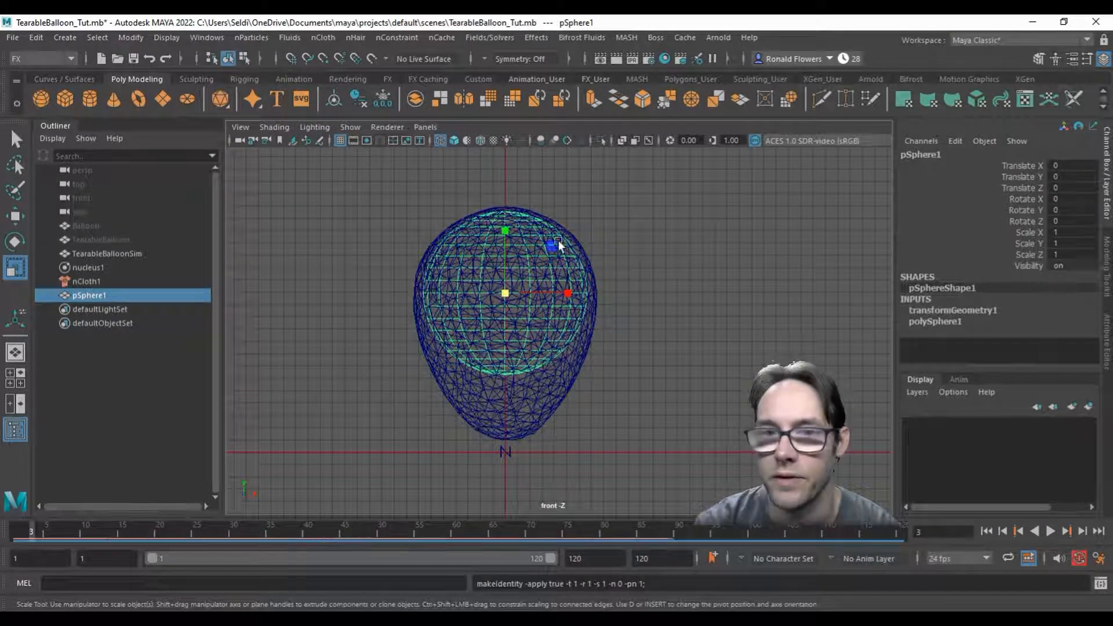
click(16, 532)
key(s)
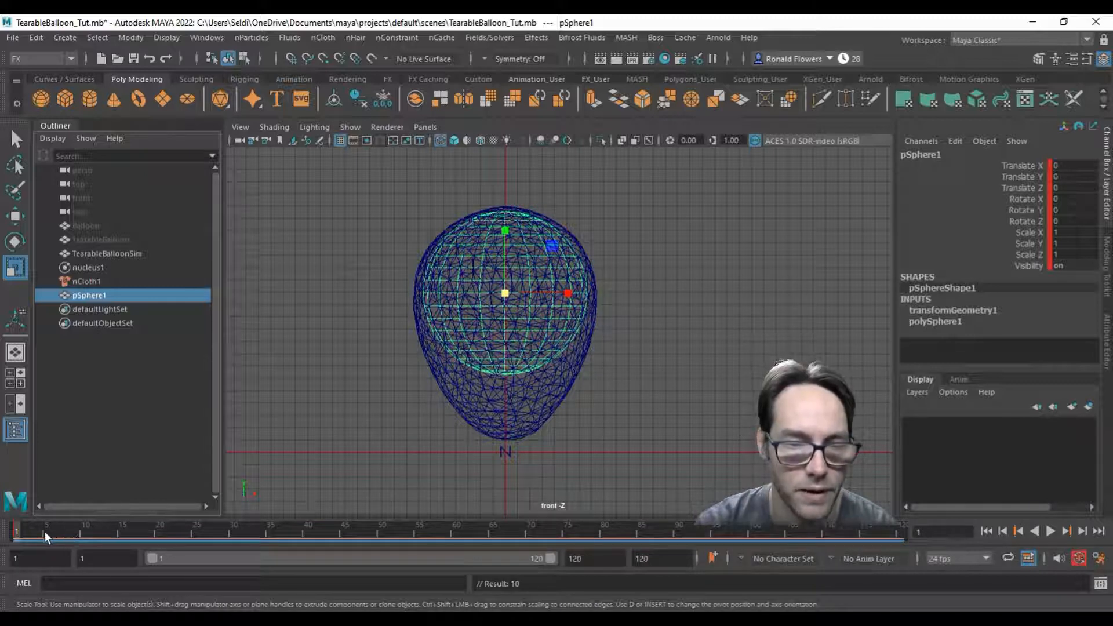
Step: Scale the sphere uniformly to about 1.26 at frame 6, beyond the balloon's upper surface, and key it there
key(alt+v)
key(alt+v)
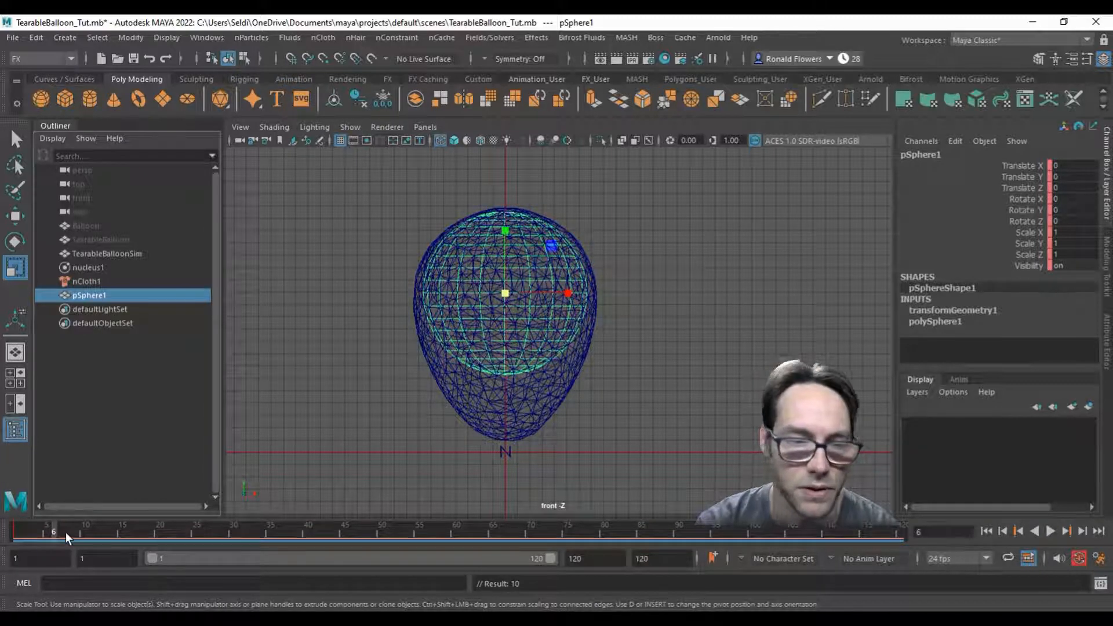
drag(502, 294, 538, 286)
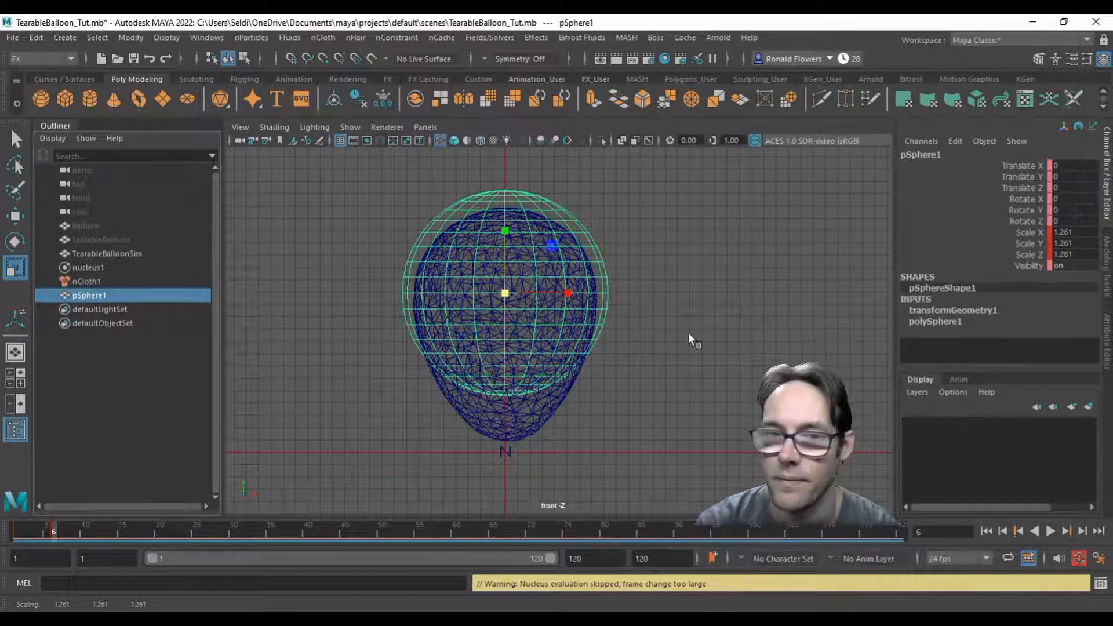
key(s)
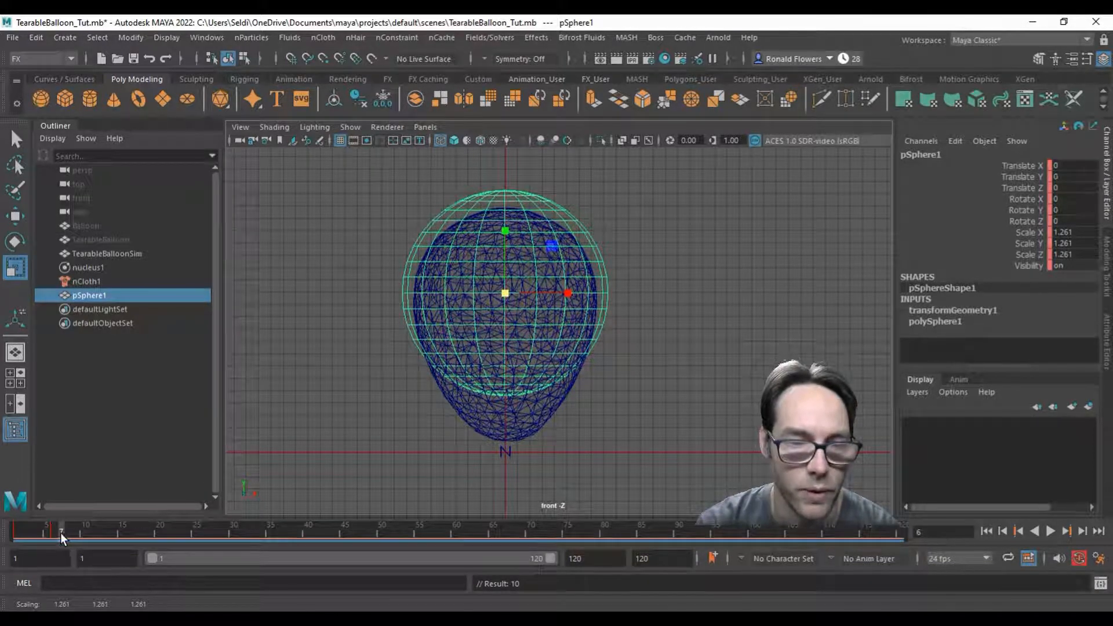
Step: Shrink the sphere uniformly to about 0.036 at frame 7, key it there, and return to frame 1
key(alt+v)
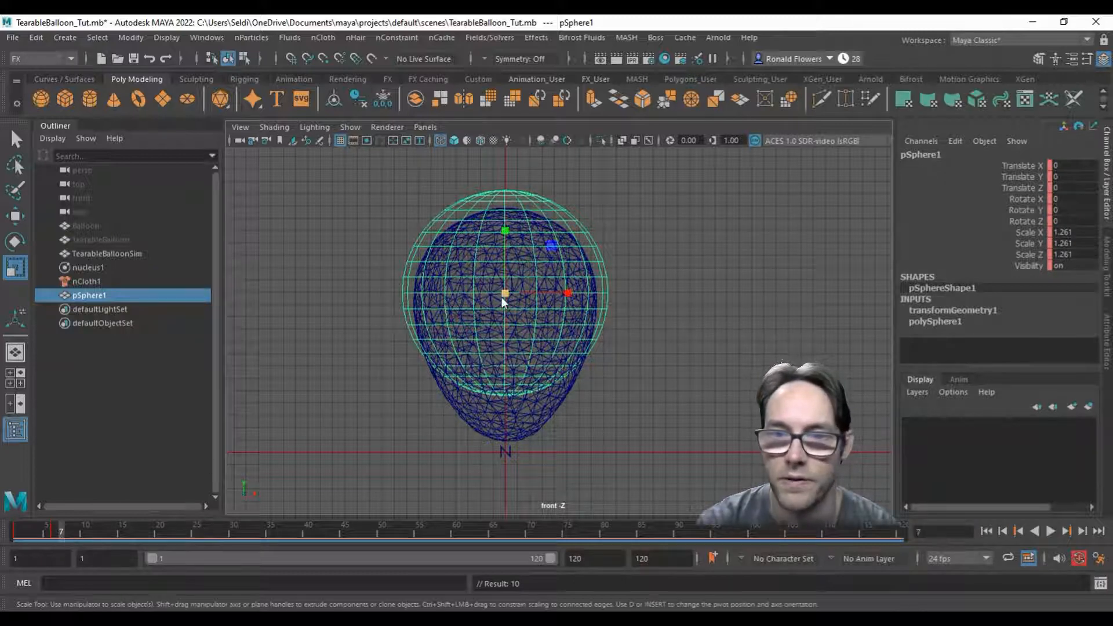
drag(503, 294, 328, 311)
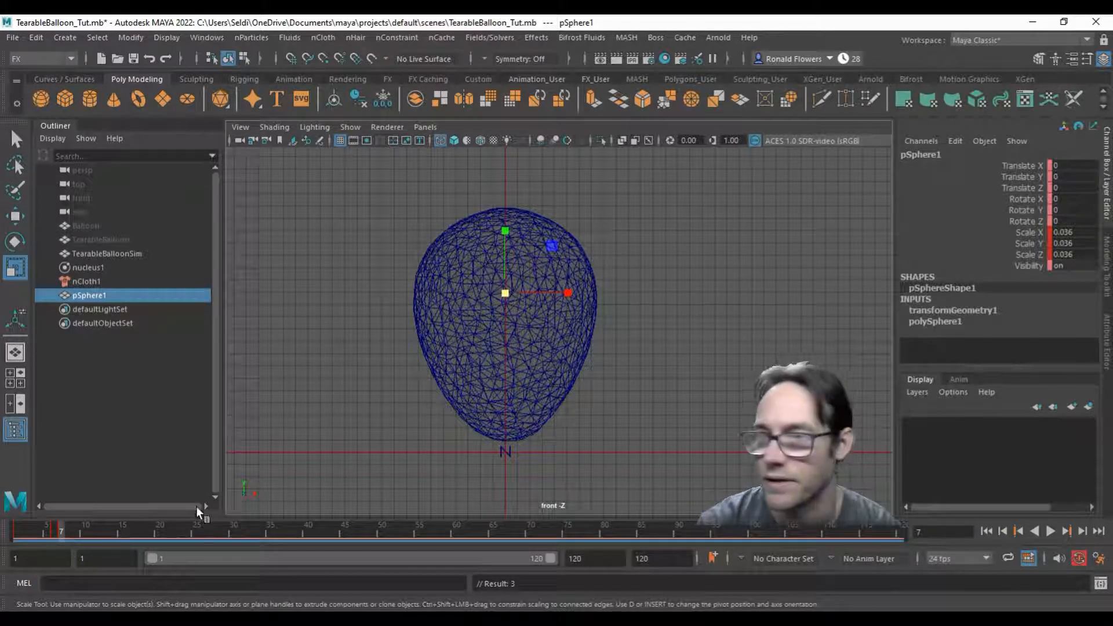
key(s)
drag(78, 537, 17, 536)
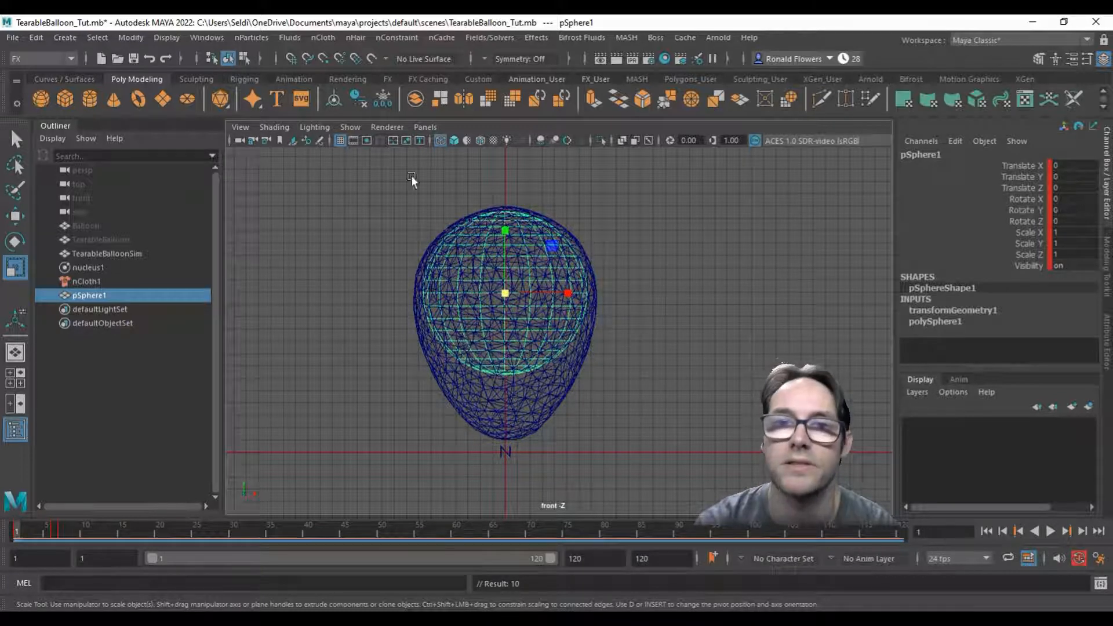
Step: Turn the animated sphere into a passive collider and reselect pSphere1
click(322, 41)
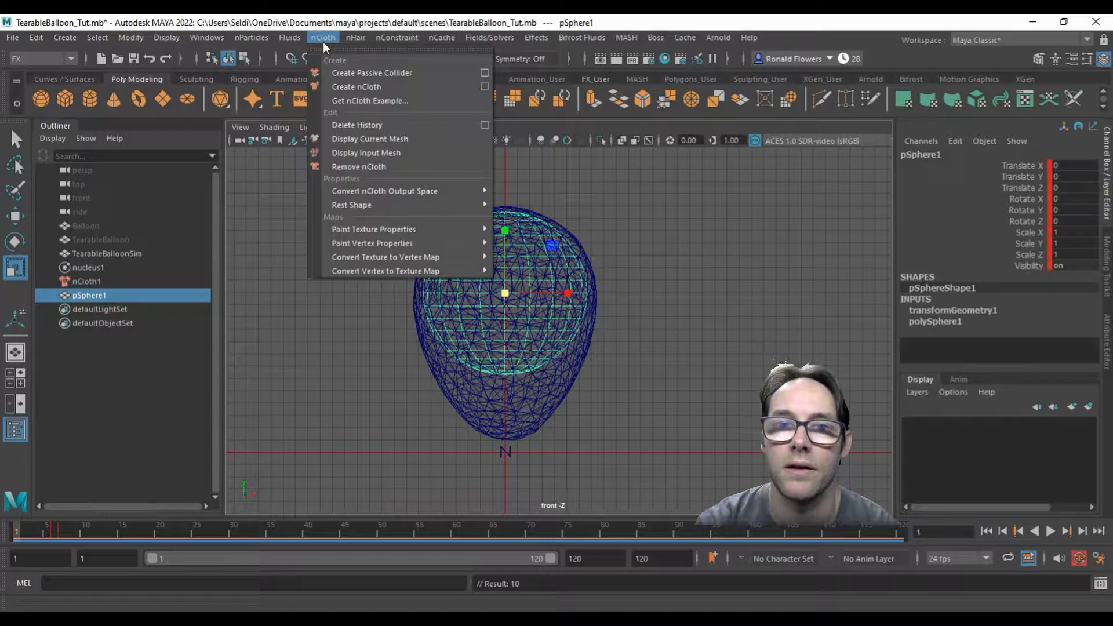
click(348, 73)
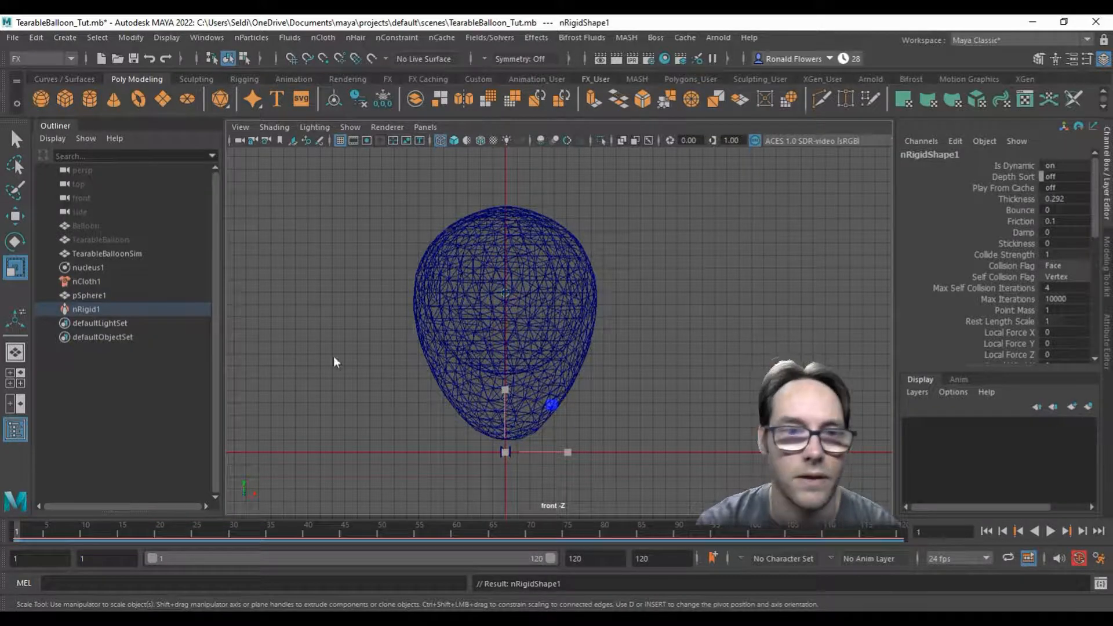
click(98, 297)
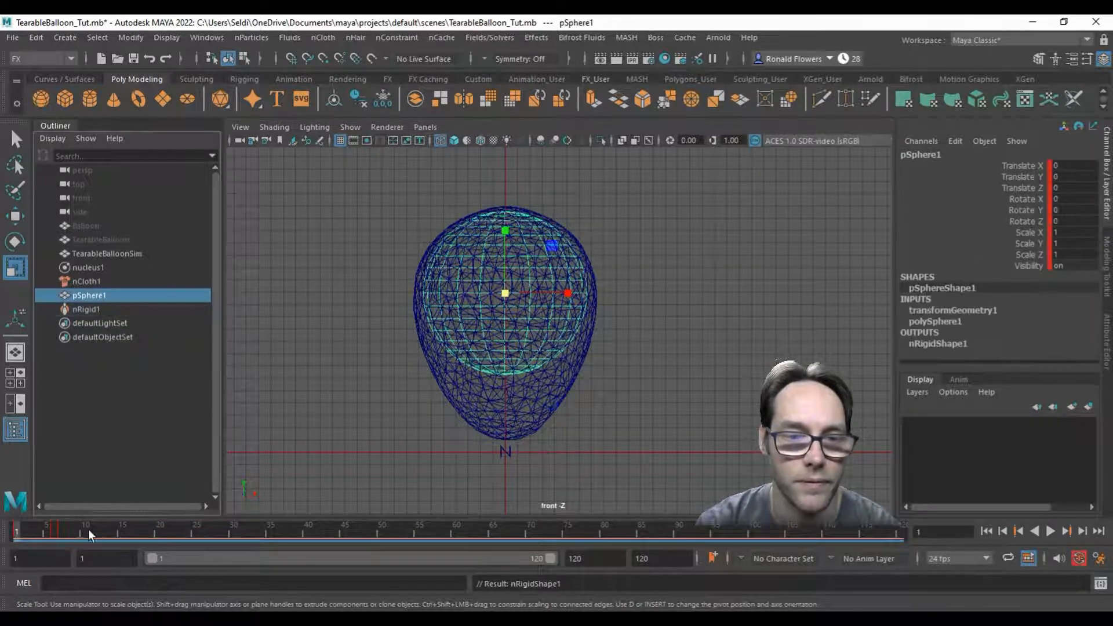
Step: Play back the simulation to check how the expanding sphere affects the balloon, and return to frame 1
key(alt+v)
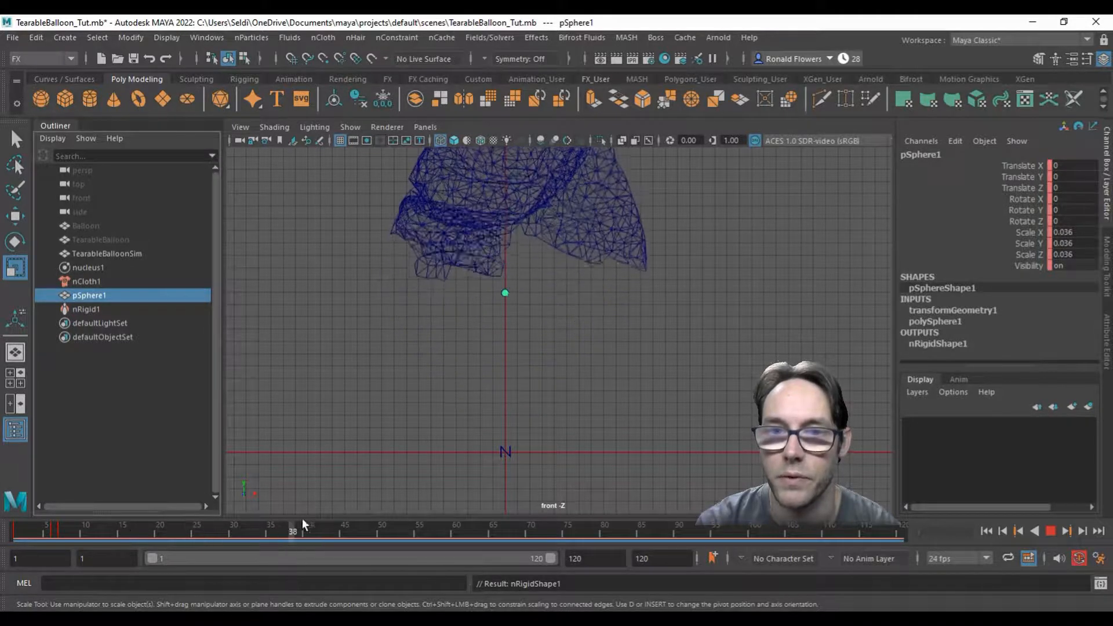
key(alt+v)
key(alt+shift+v)
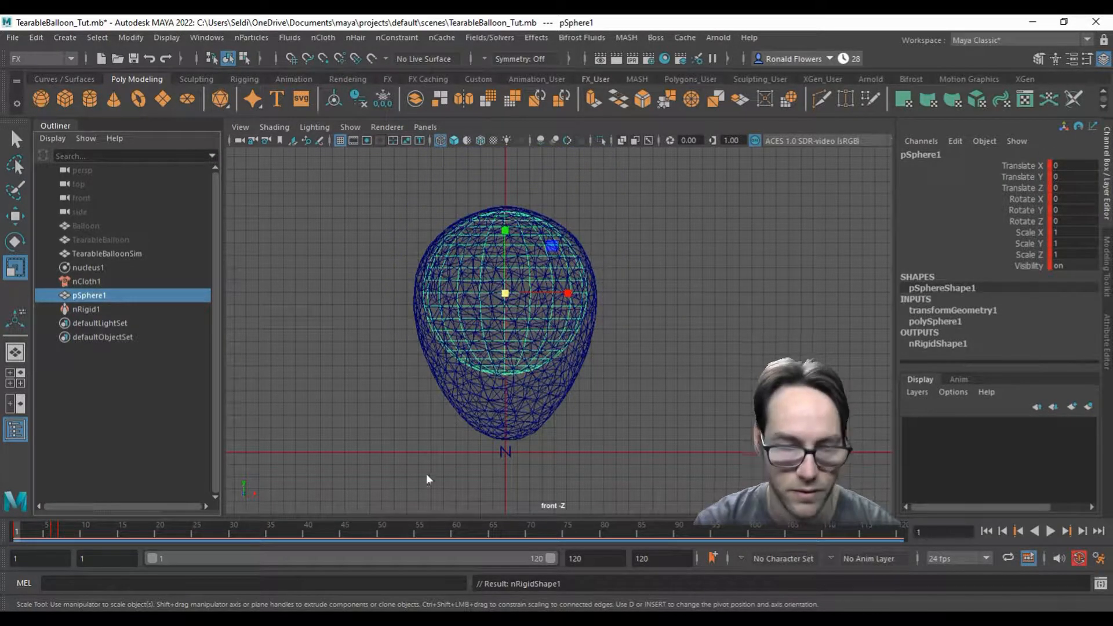
Step: Switch the front view to shaded display and assign a new Phong material to TearableBalloonSim
key(5)
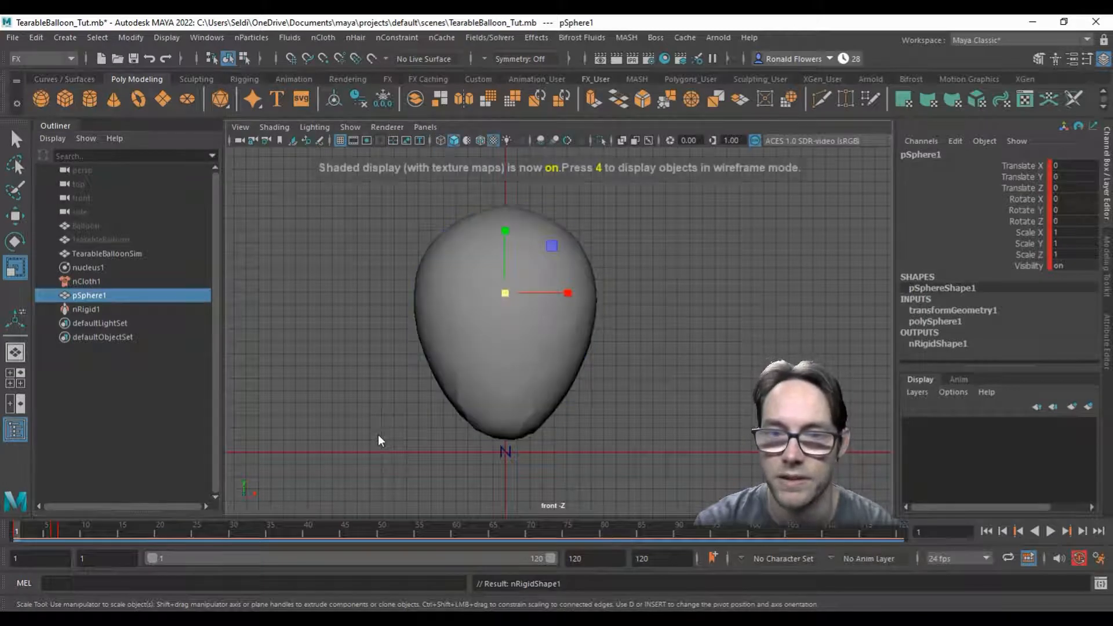
click(526, 334)
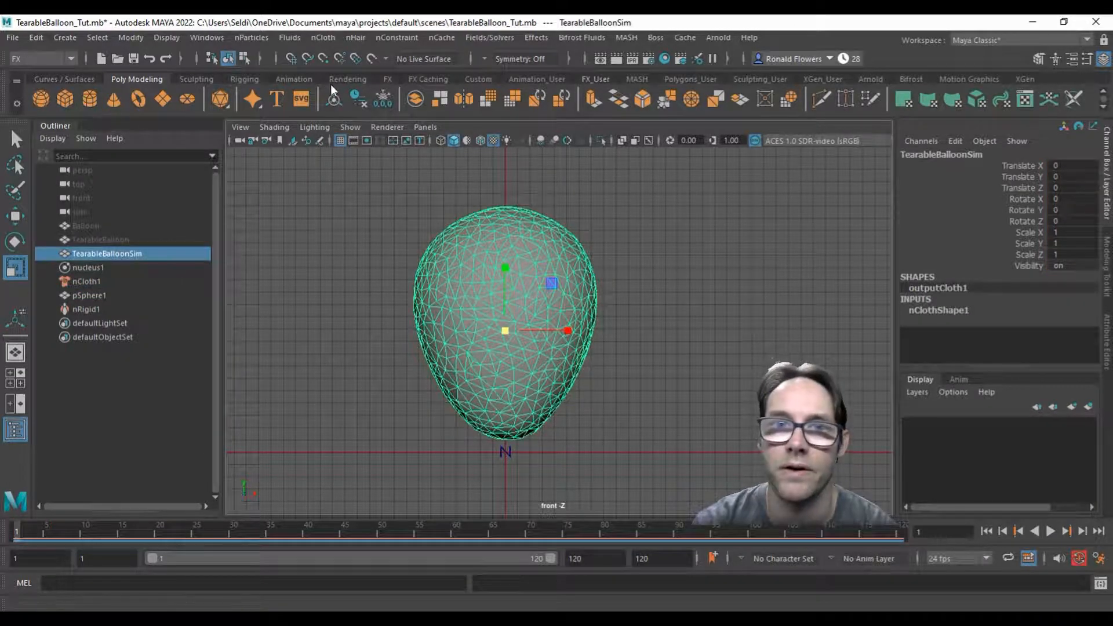
click(355, 78)
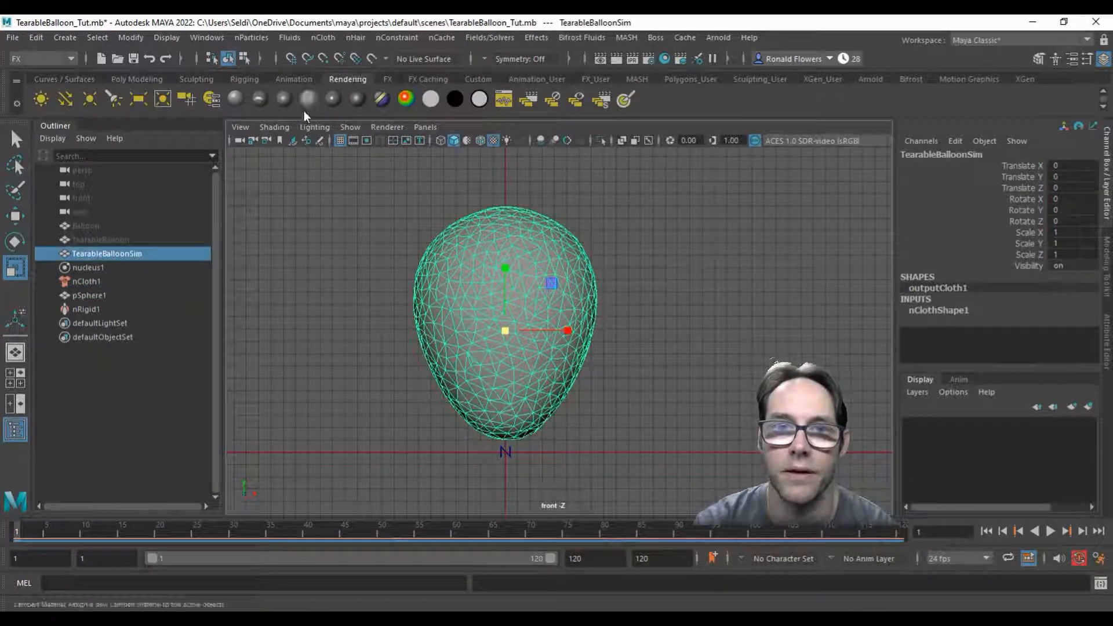
click(334, 96)
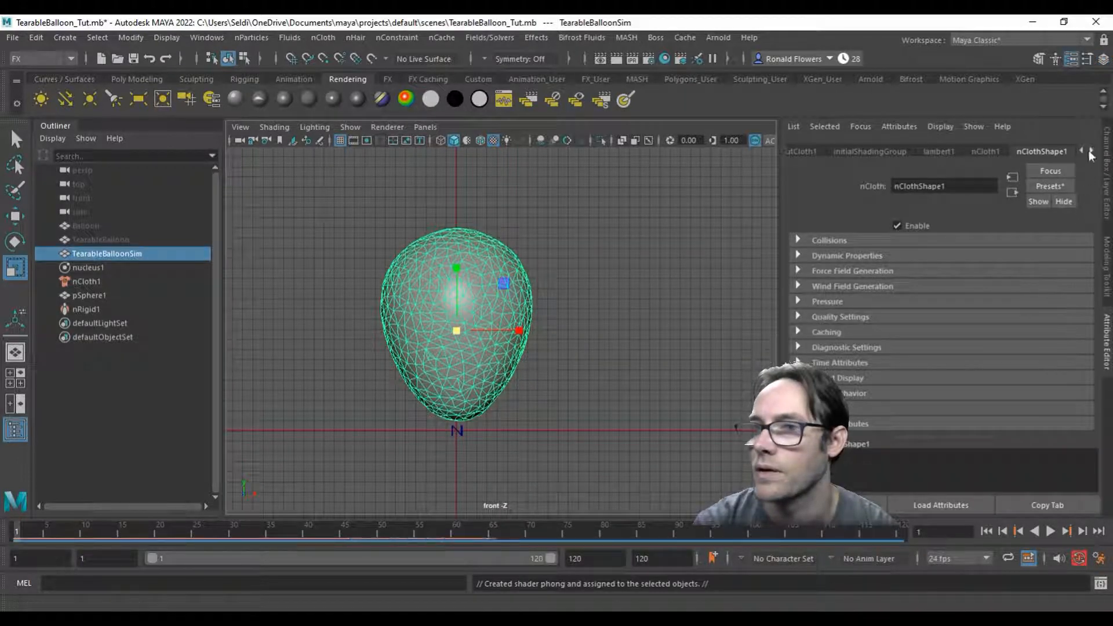
Step: Set the color of the balloon's Phong material to red and make it partly transparent
click(1092, 151)
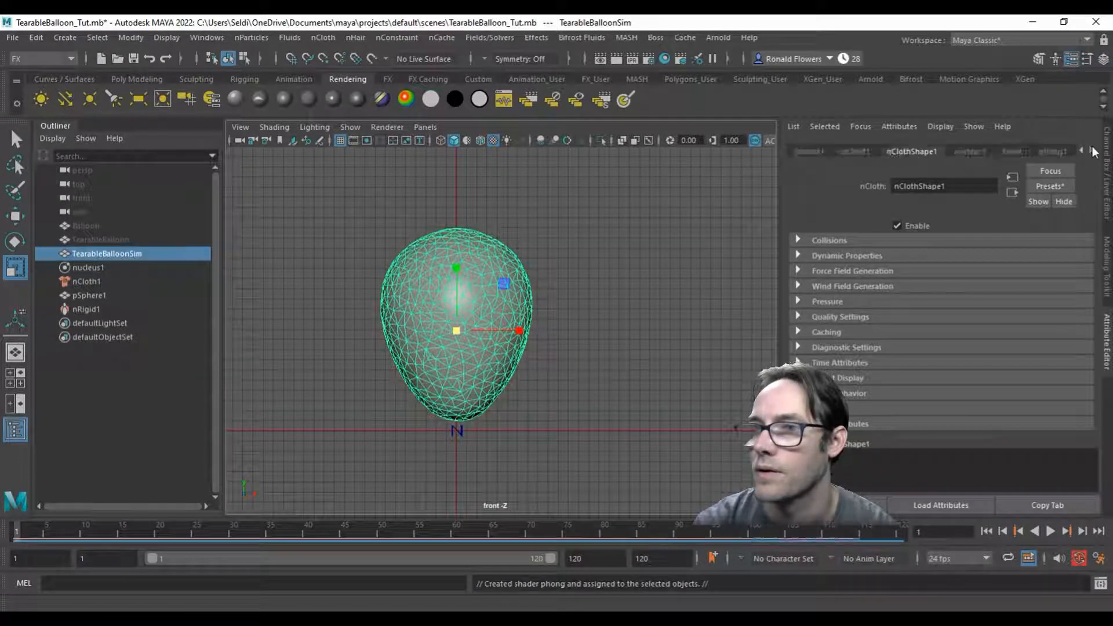
click(1048, 152)
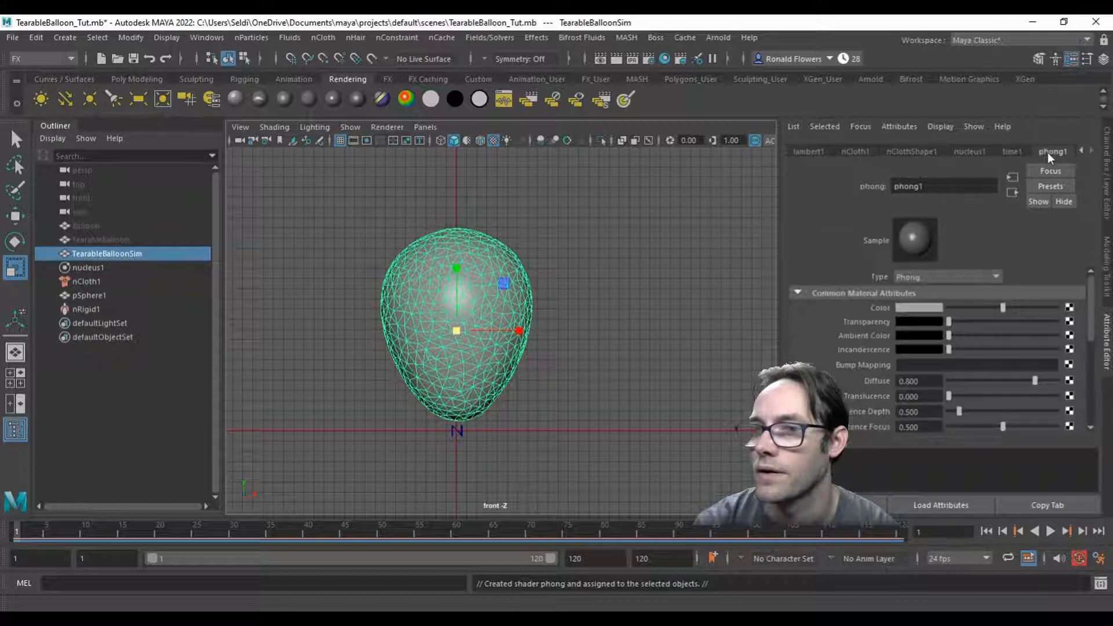
click(927, 310)
click(839, 300)
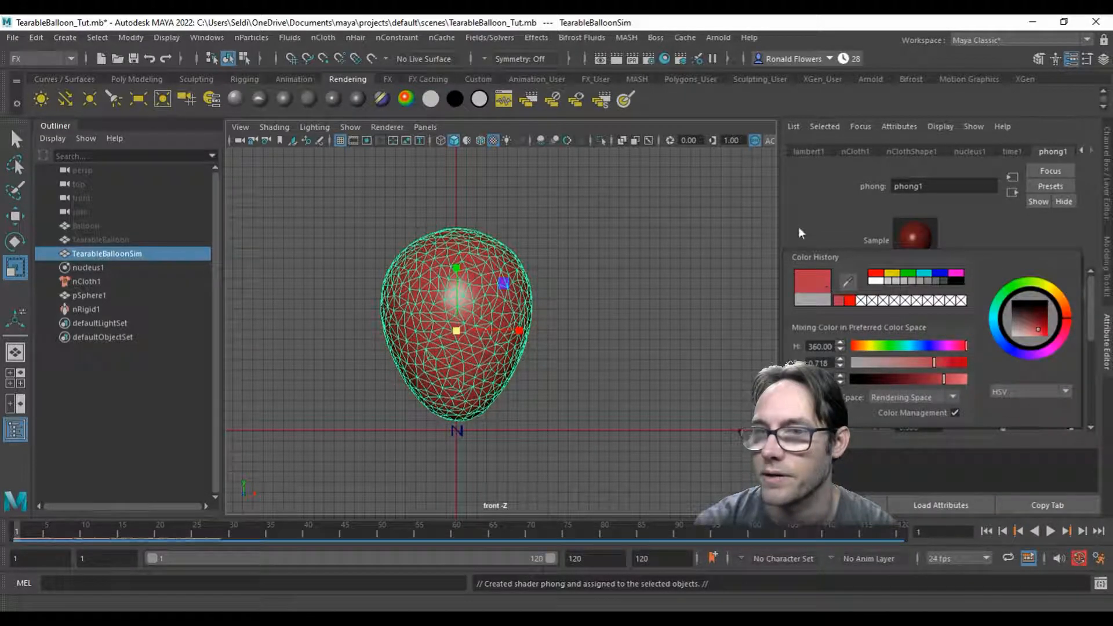
drag(948, 321, 981, 320)
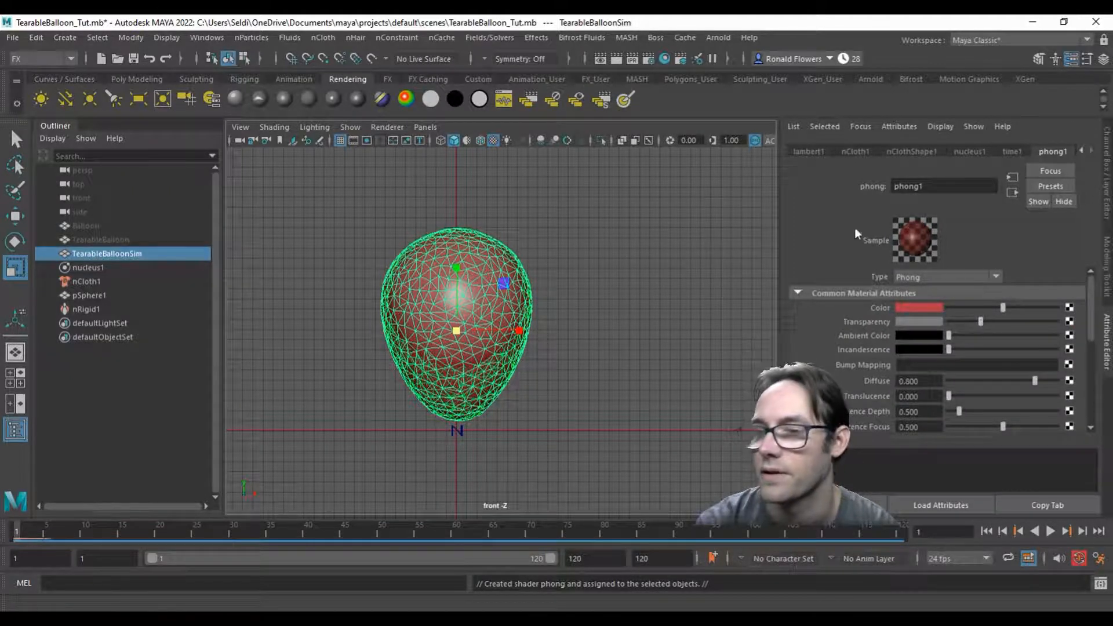
key(ctrl+a)
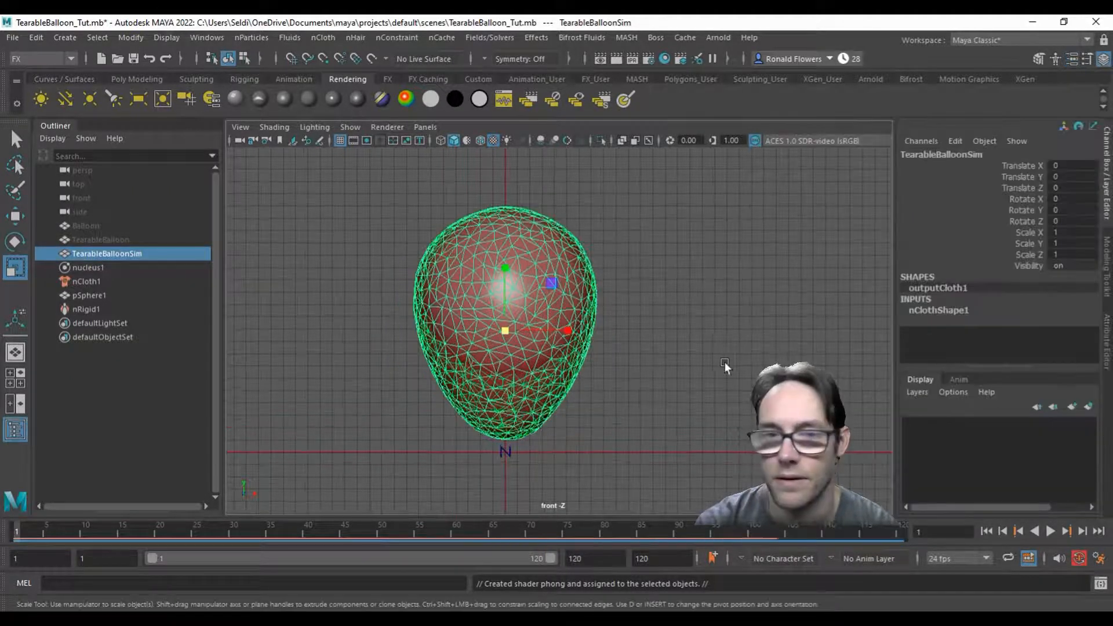
Step: Deselect the balloon, play back the simulation with its new material, and return to frame 1
click(699, 360)
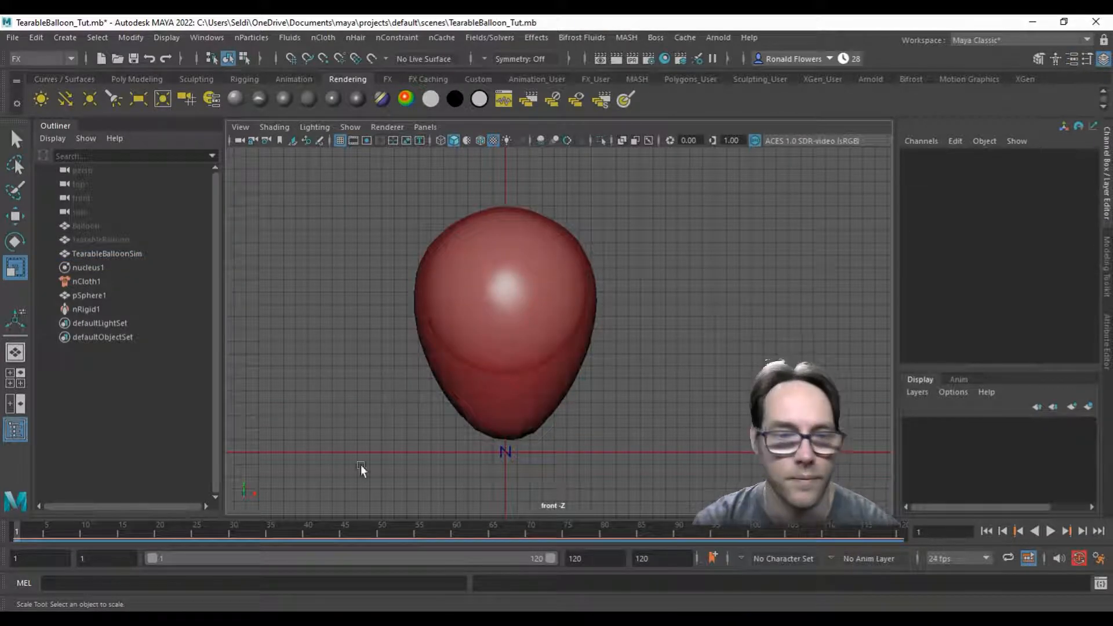
key(alt+v)
click(17, 534)
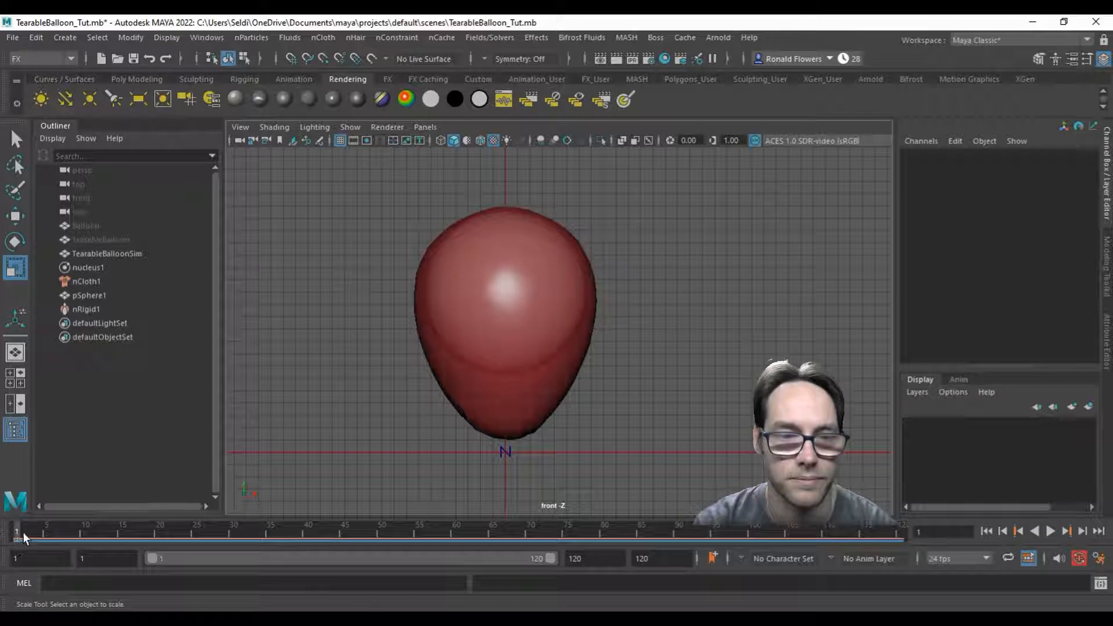
Step: Hide pSphere1, play back the balloon simulation without the sphere in view, and return to frame 1
click(96, 297)
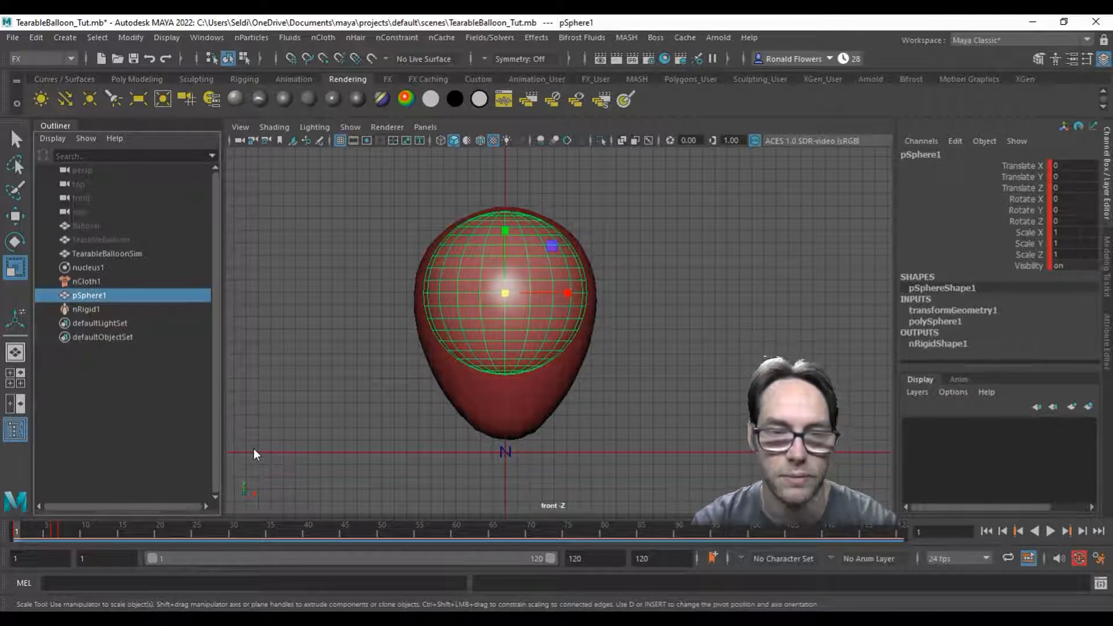
key(ctrl+h)
key(alt+v)
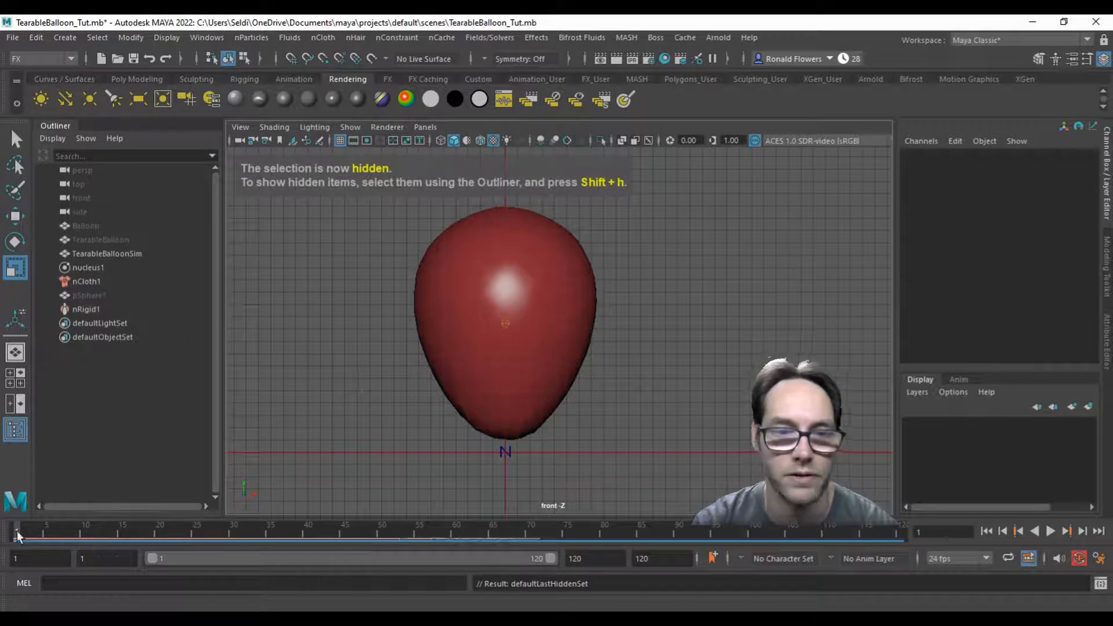
mouse_move(42, 529)
mouse_down()
mouse_move(645, 527)
mouse_move(798, 541)
mouse_move(265, 523)
mouse_move(18, 533)
mouse_up()
scroll(598, 388, down, 1)
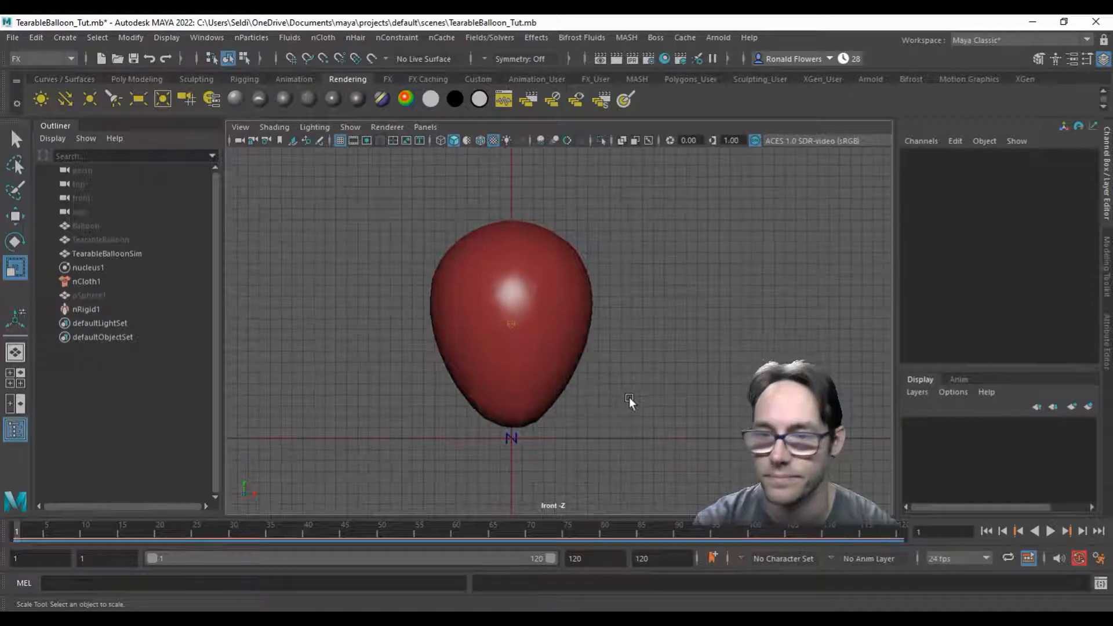
alt+middle_drag(662, 342, 664, 361)
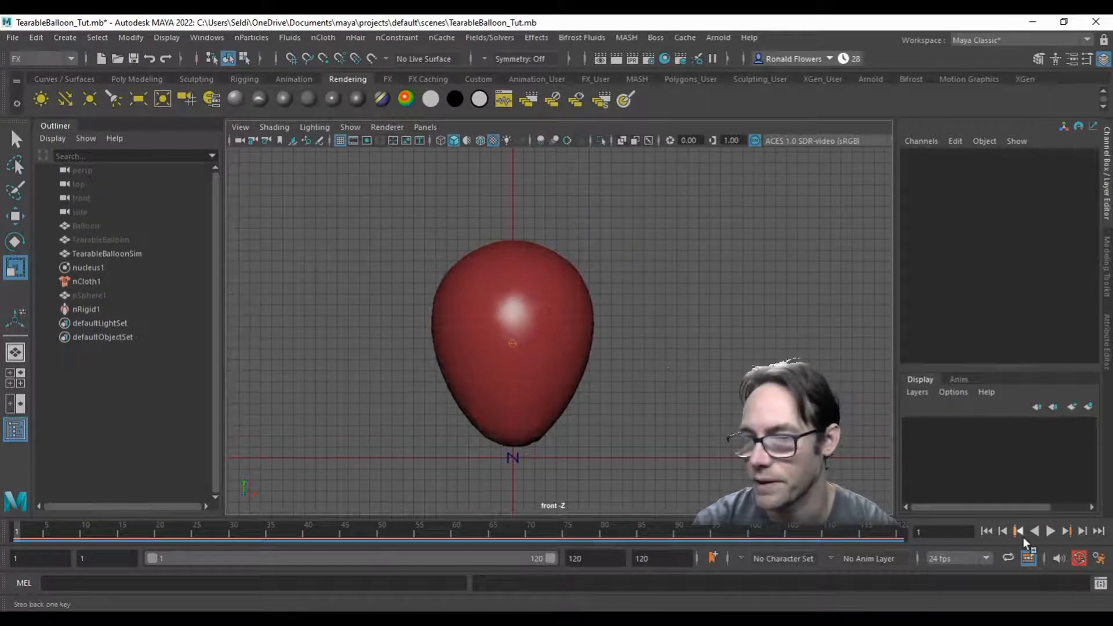
Step: Play back the simulation, check that the Time Slider playback speed is Play every frame, and save the preferences
click(1052, 535)
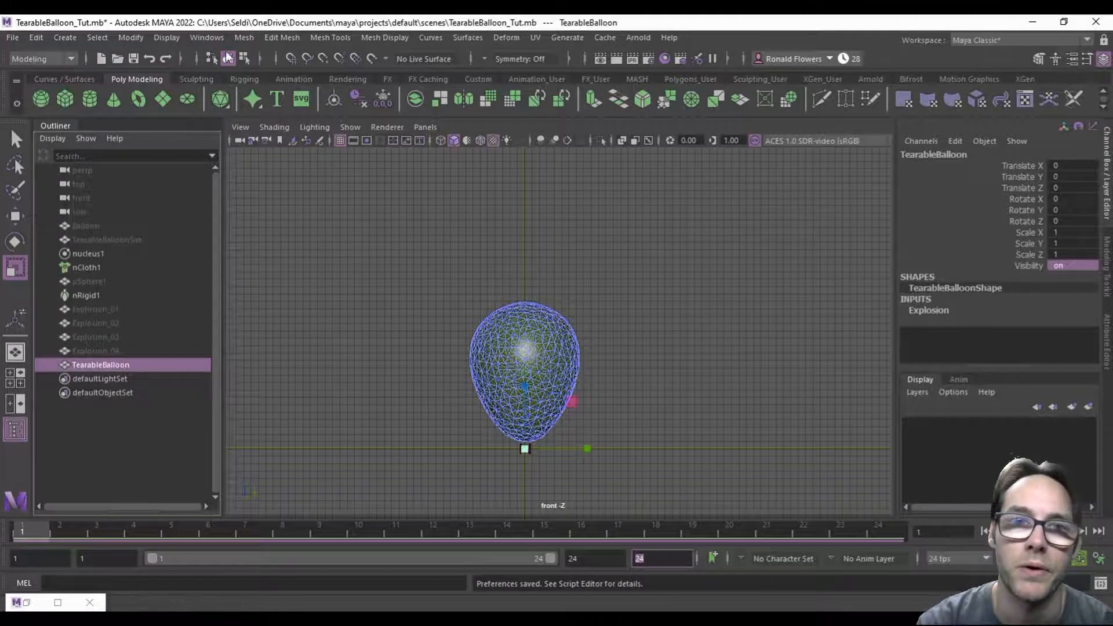
click(207, 37)
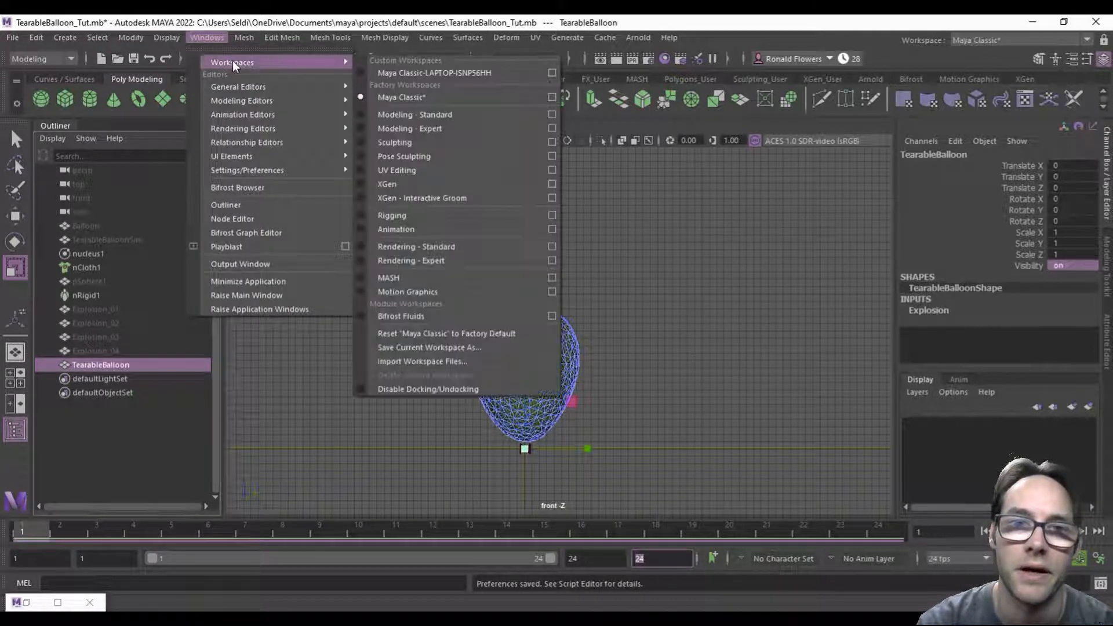
mouse_move(287, 171)
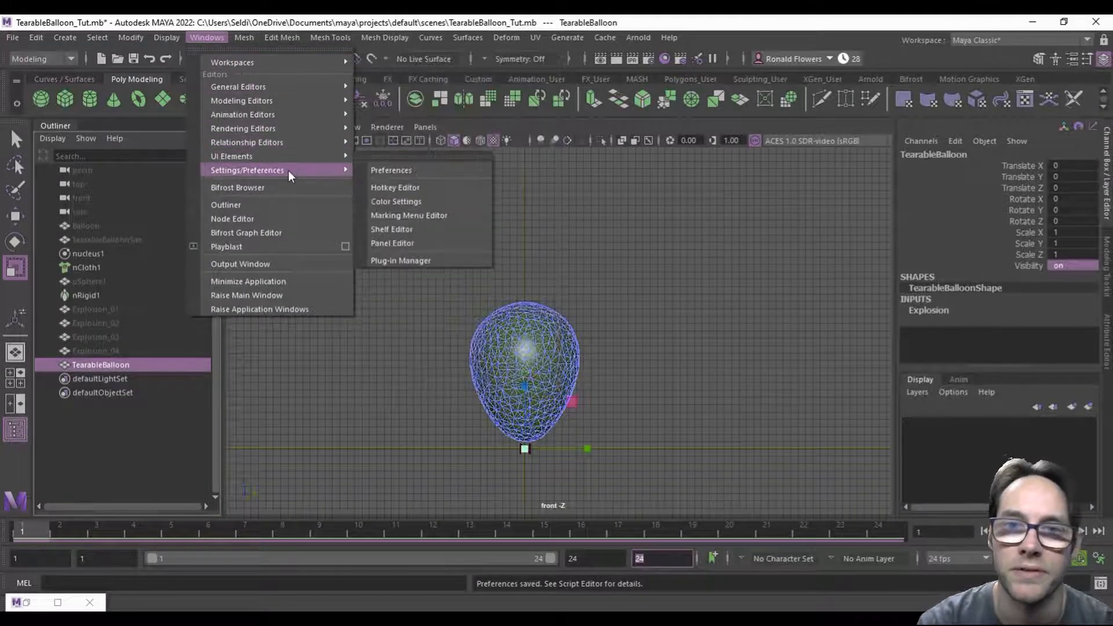
click(381, 168)
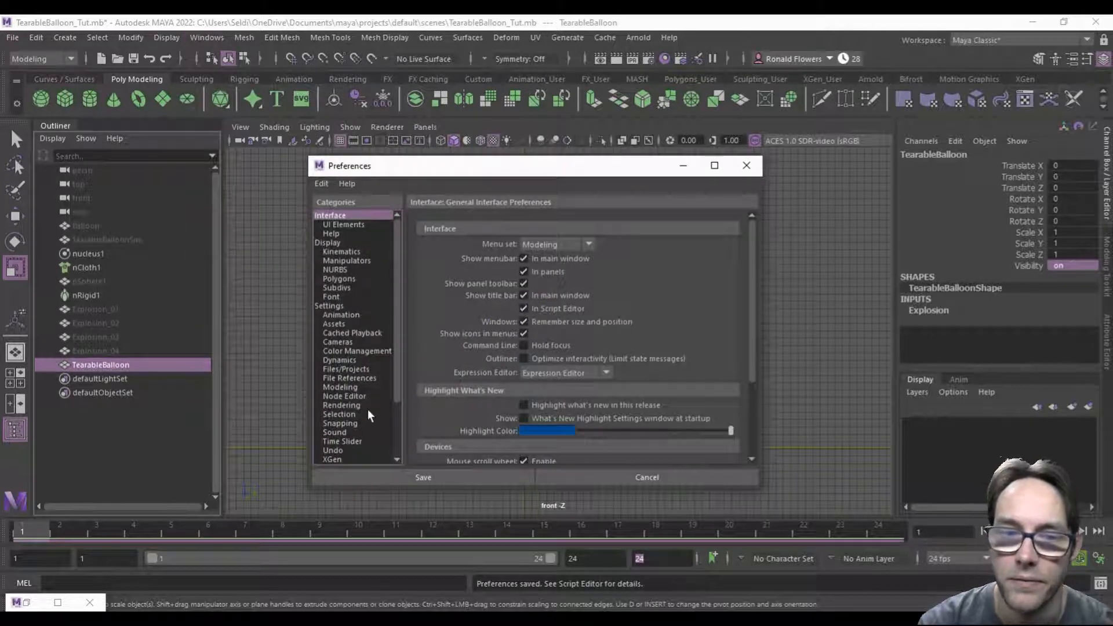
click(342, 441)
scroll(473, 391, down, 3)
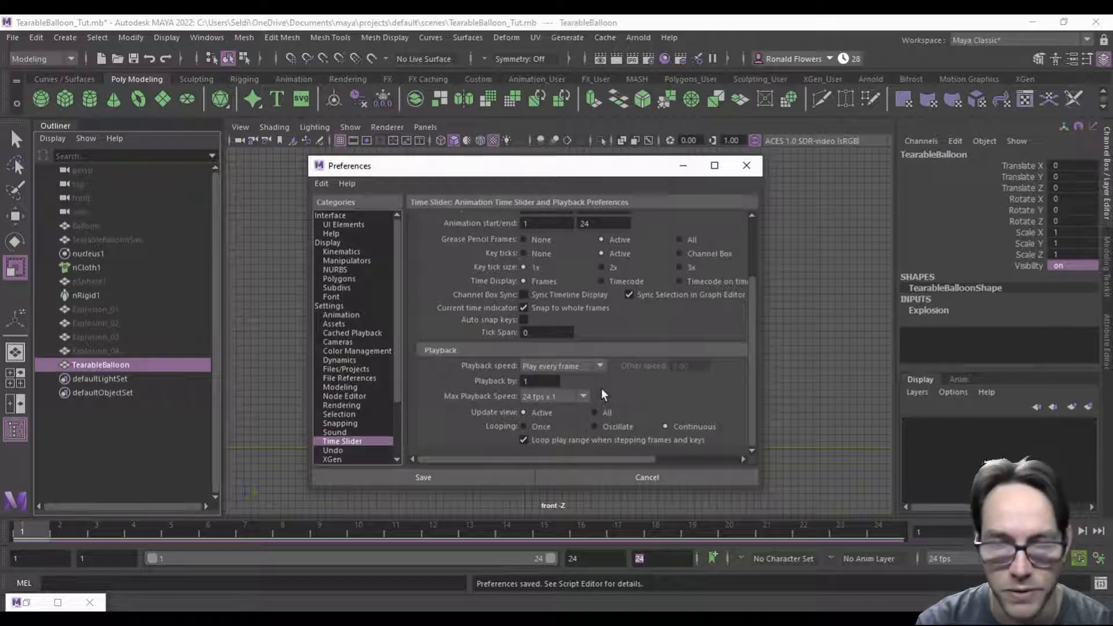
click(466, 473)
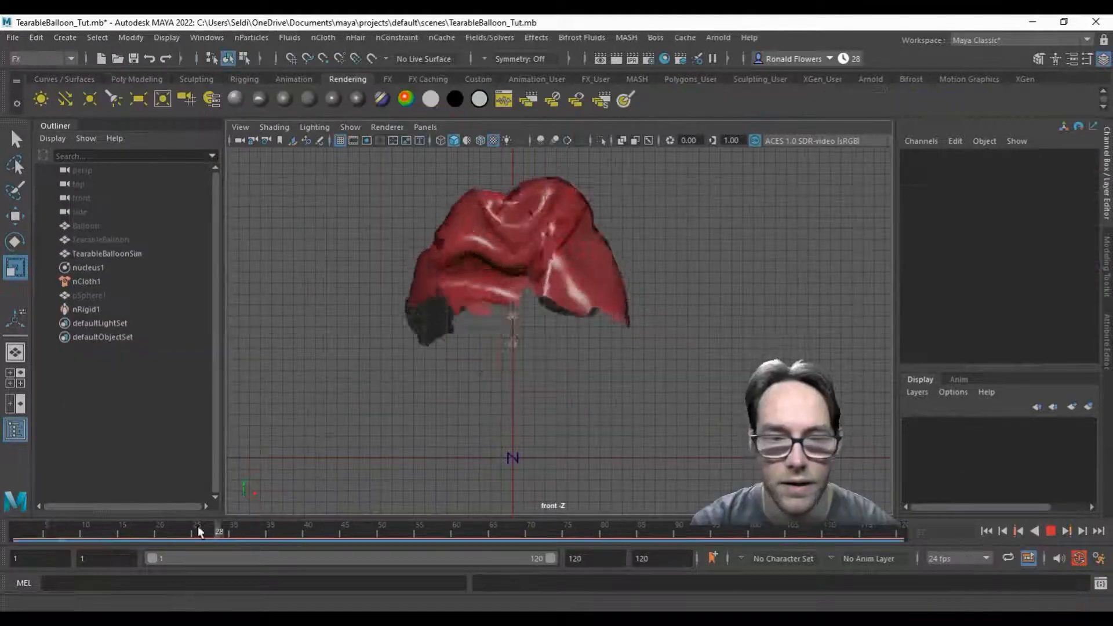
Step: Return the timeline to frame 1 and save the scene
drag(198, 526, 16, 524)
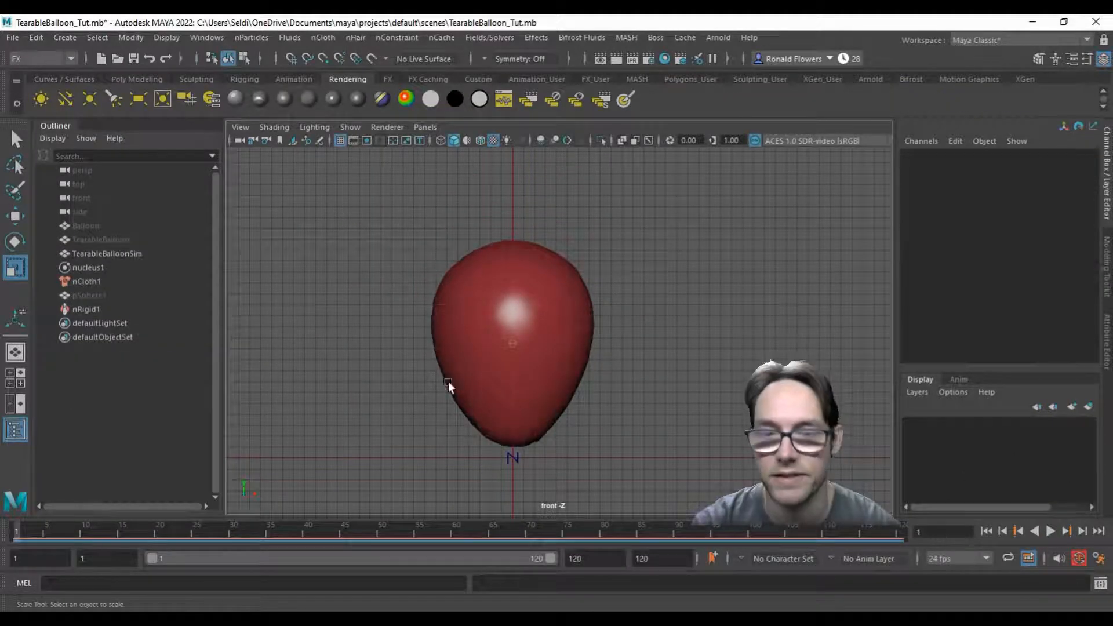
click(12, 37)
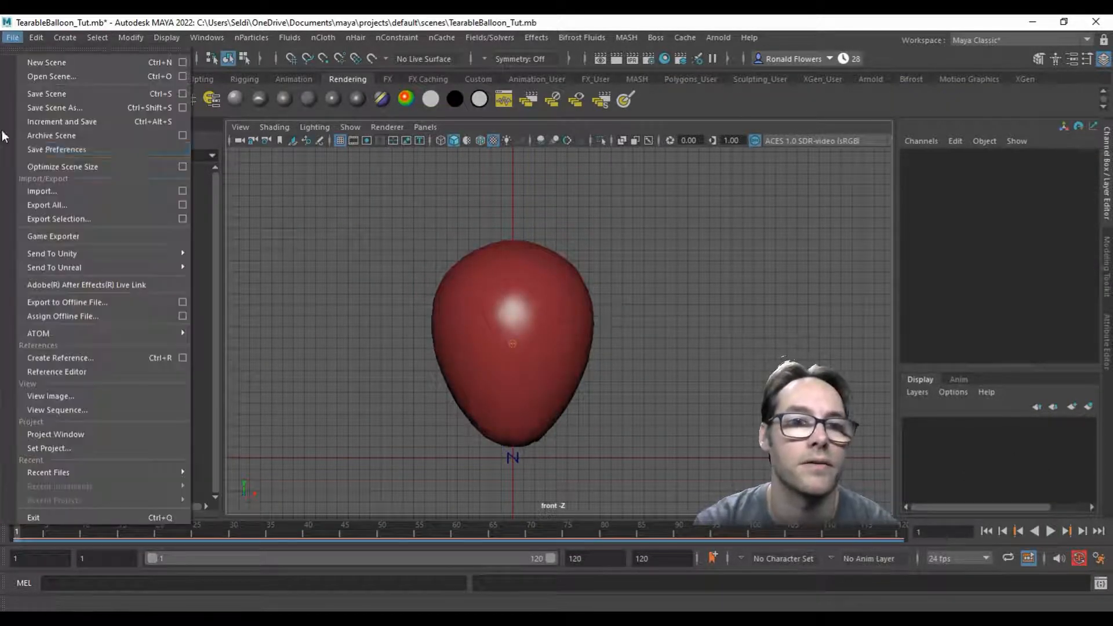
click(66, 94)
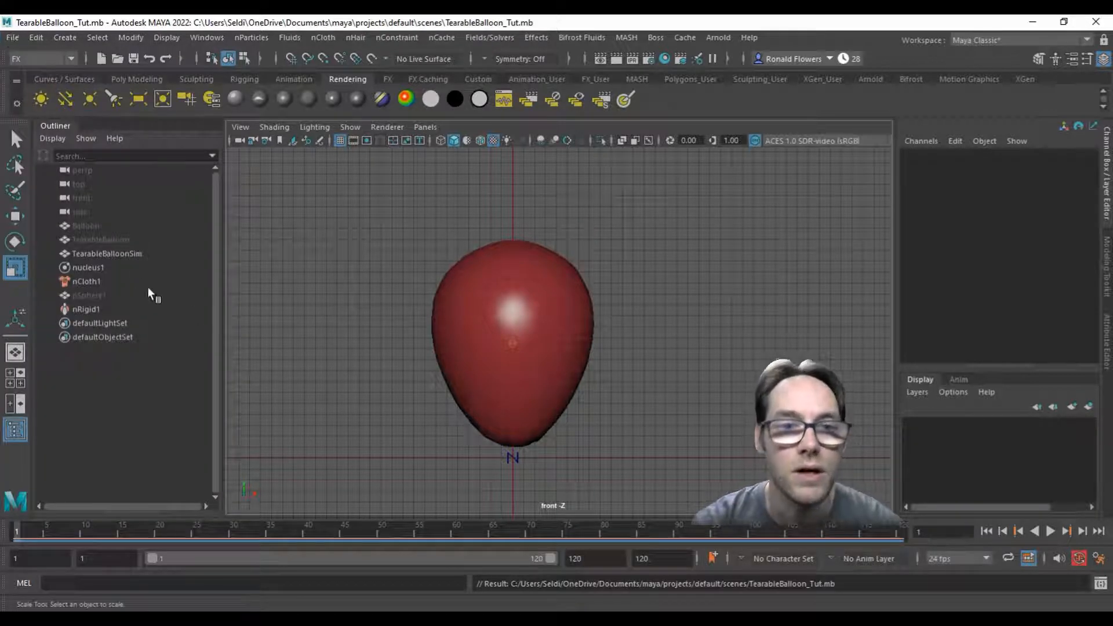
Step: Select TearableBalloonSim, preview its burst by playing and scrubbing the timeline, and return to frame 1
click(460, 343)
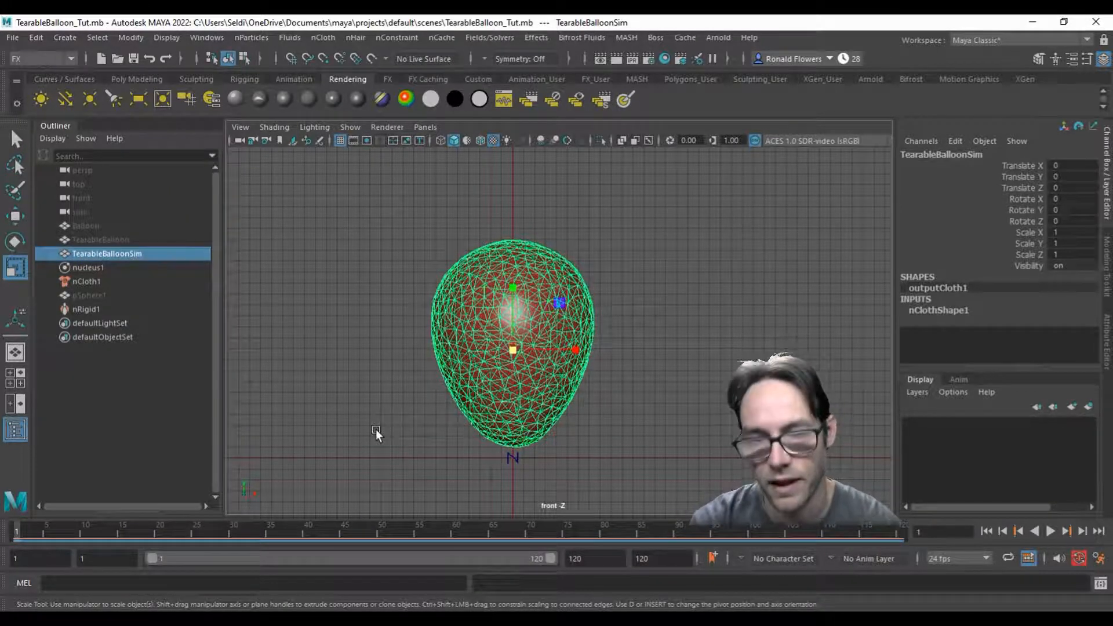
key(alt+v)
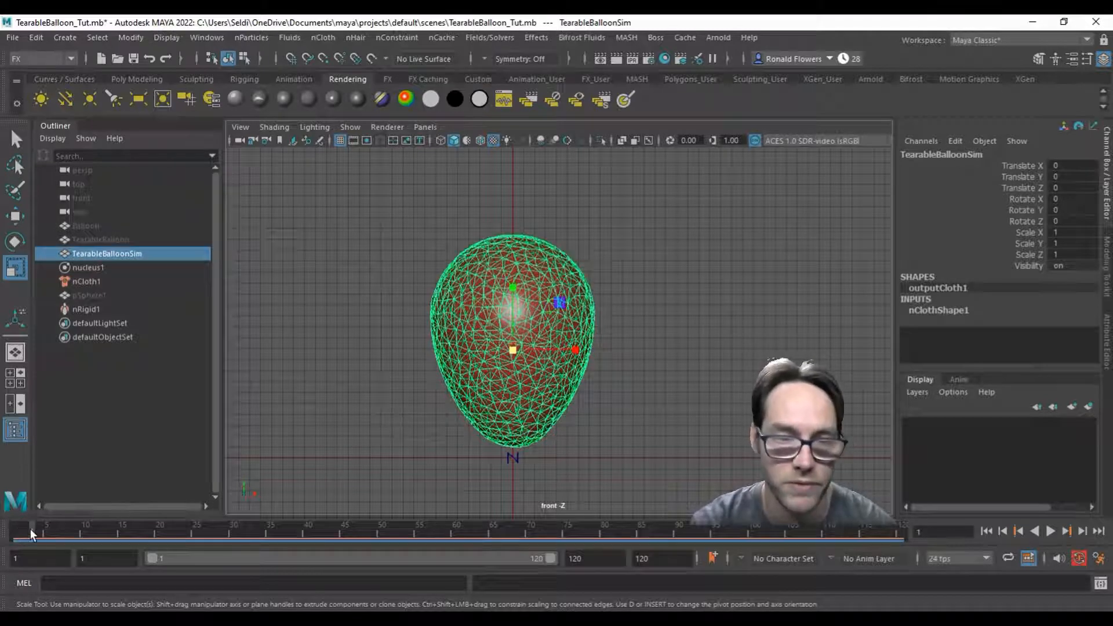
drag(243, 527, 0, 513)
key(alt+v)
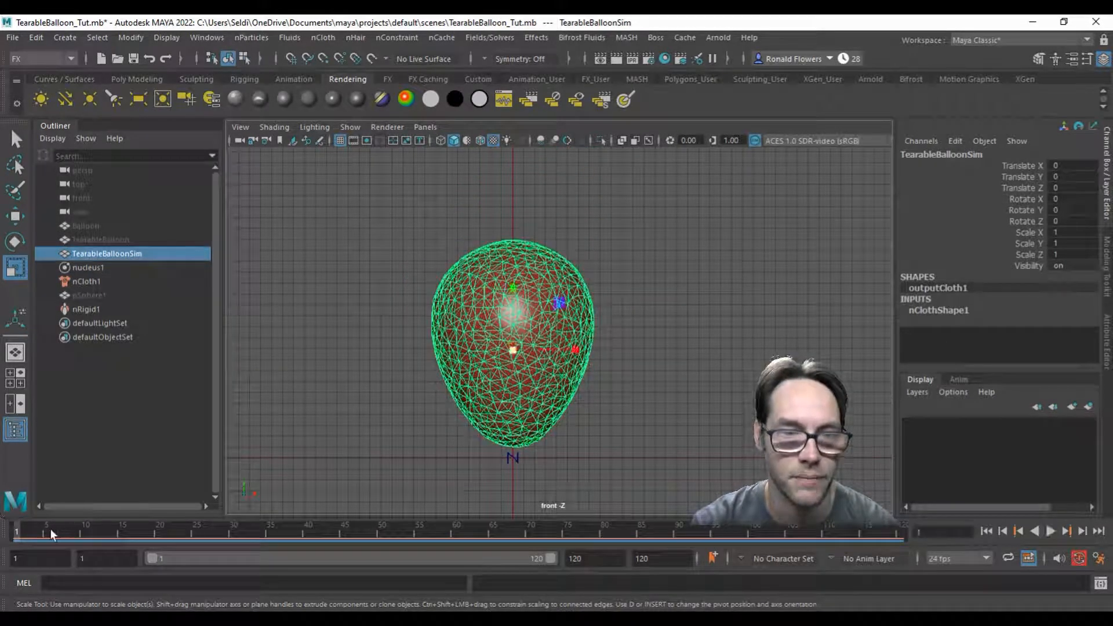
Step: Play the simulation up to frame 6, where the balloon starts tearing, and duplicate TearableBalloonSim there
click(119, 235)
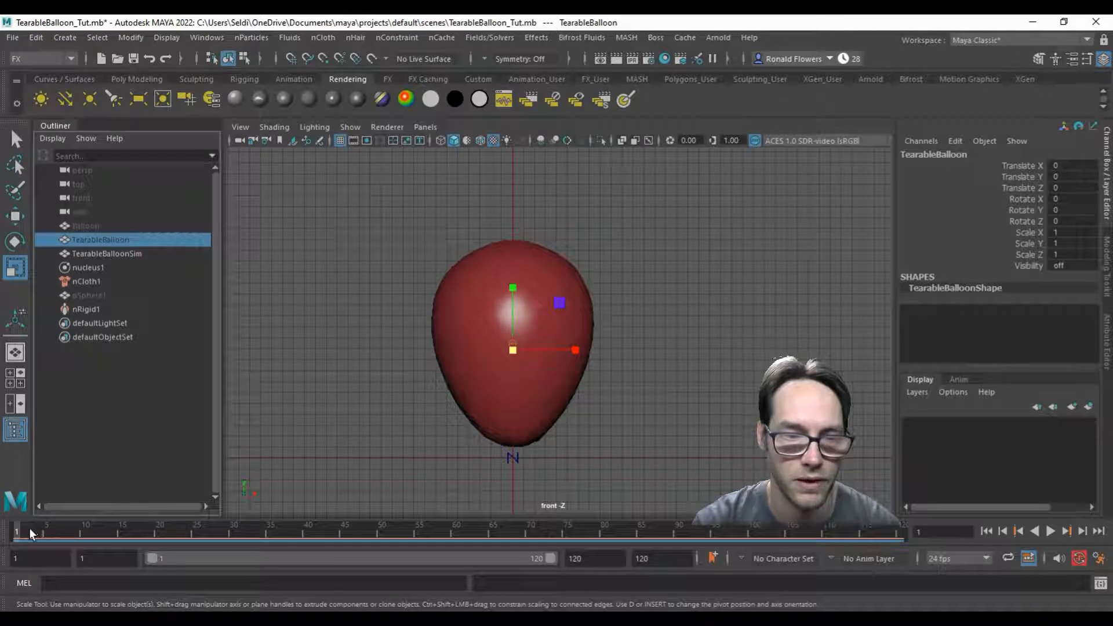
key(alt+v)
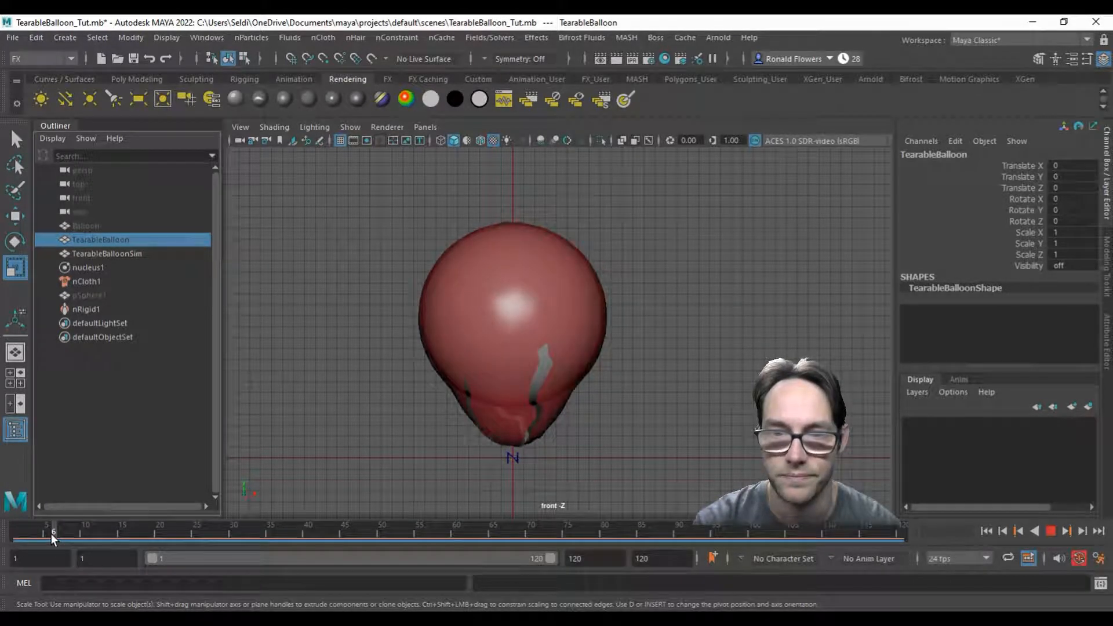
key(alt+v)
click(457, 309)
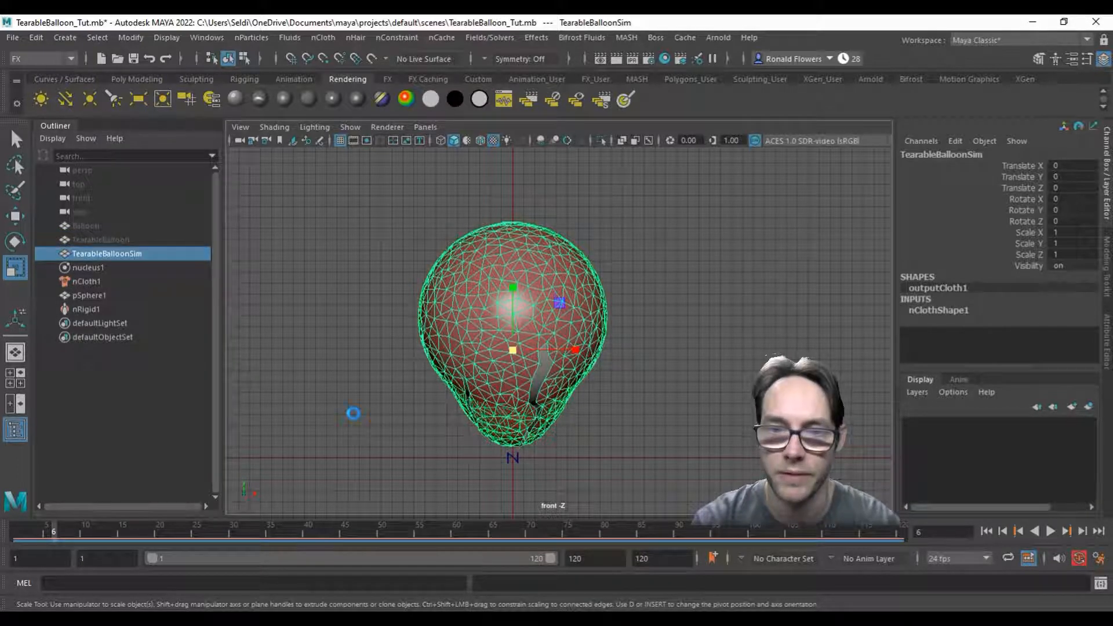
key(ctrl+d)
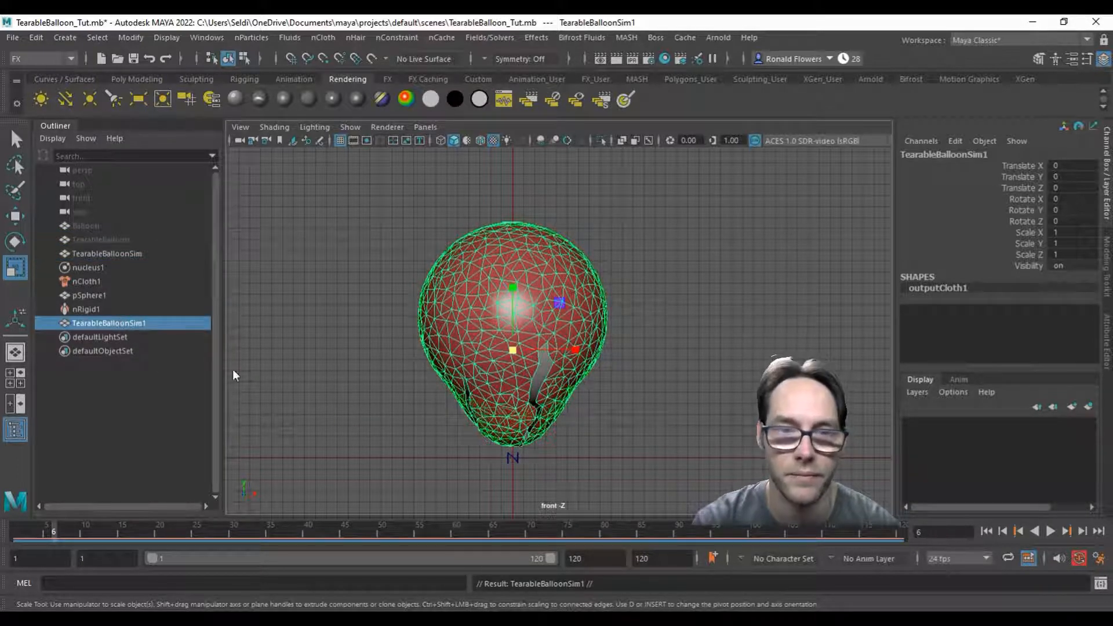
Step: Hide TearableBalloonSim, select its duplicate, and return the timeline to frame 1 to check the duplicate's shape
click(112, 253)
key(ctrl+h)
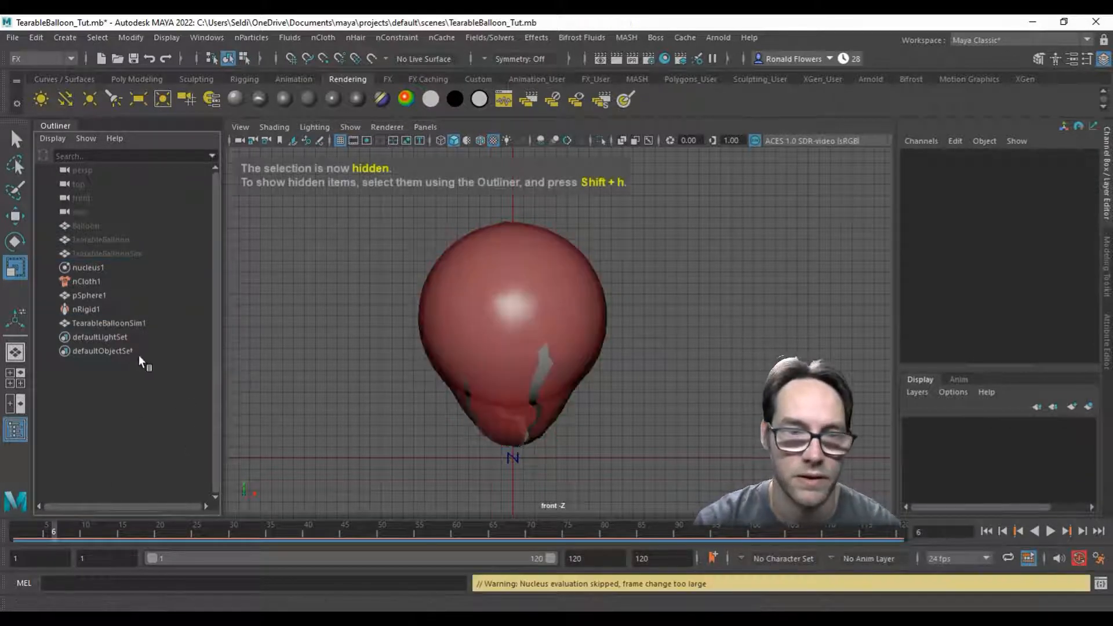
click(116, 322)
drag(113, 525, 3, 526)
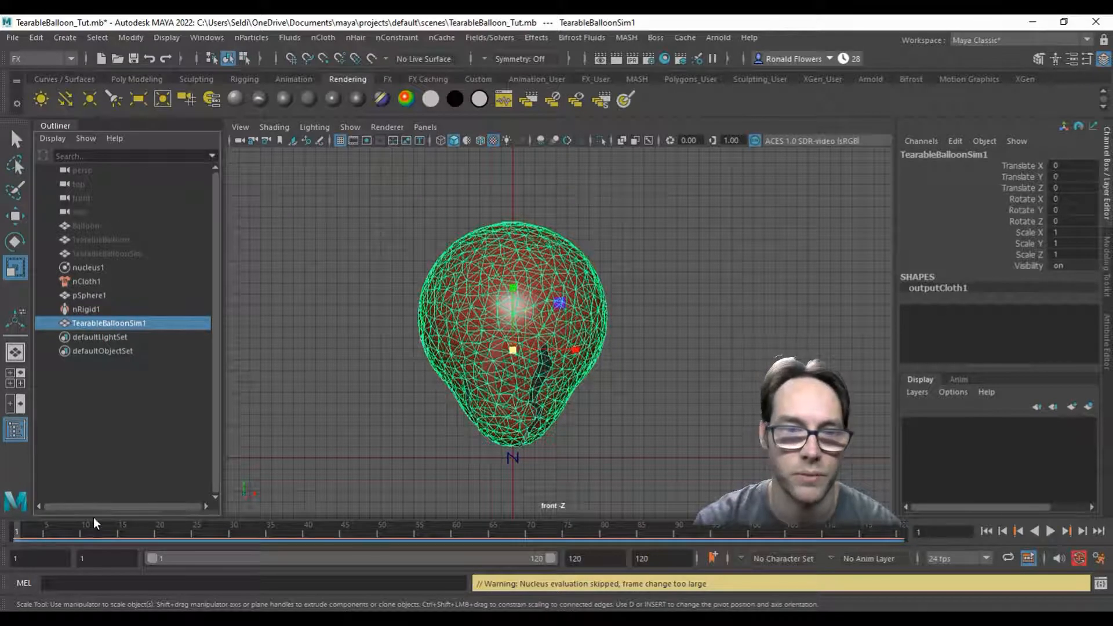
Step: Set TearableBalloonSim's visibility to on and hide the duplicate made at frame 6
click(121, 255)
click(1056, 266)
text(1)
key(Return)
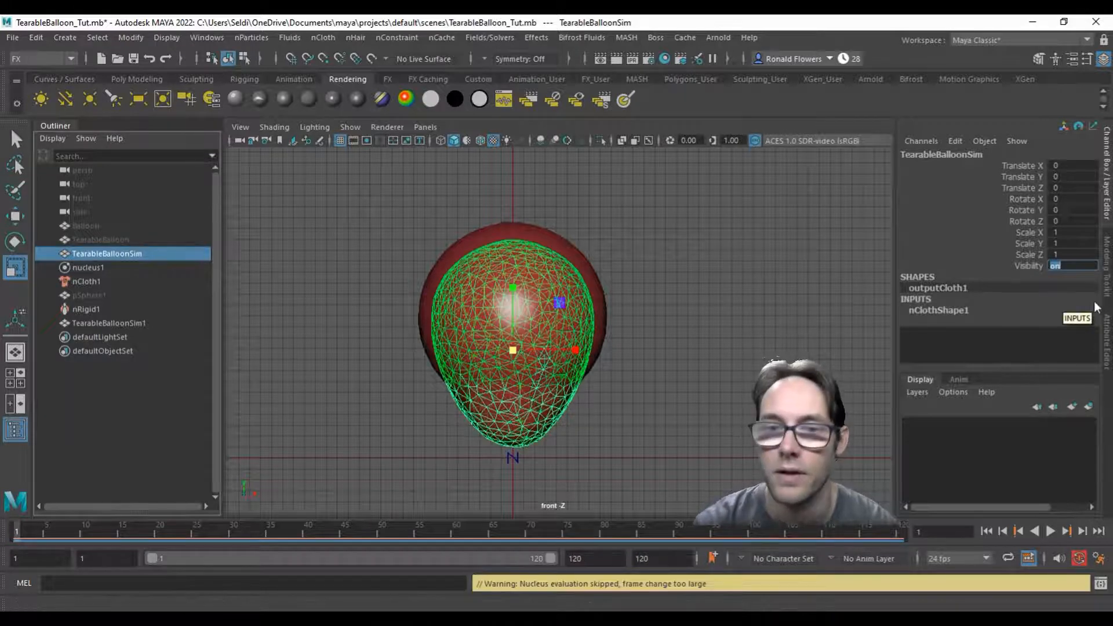
click(114, 324)
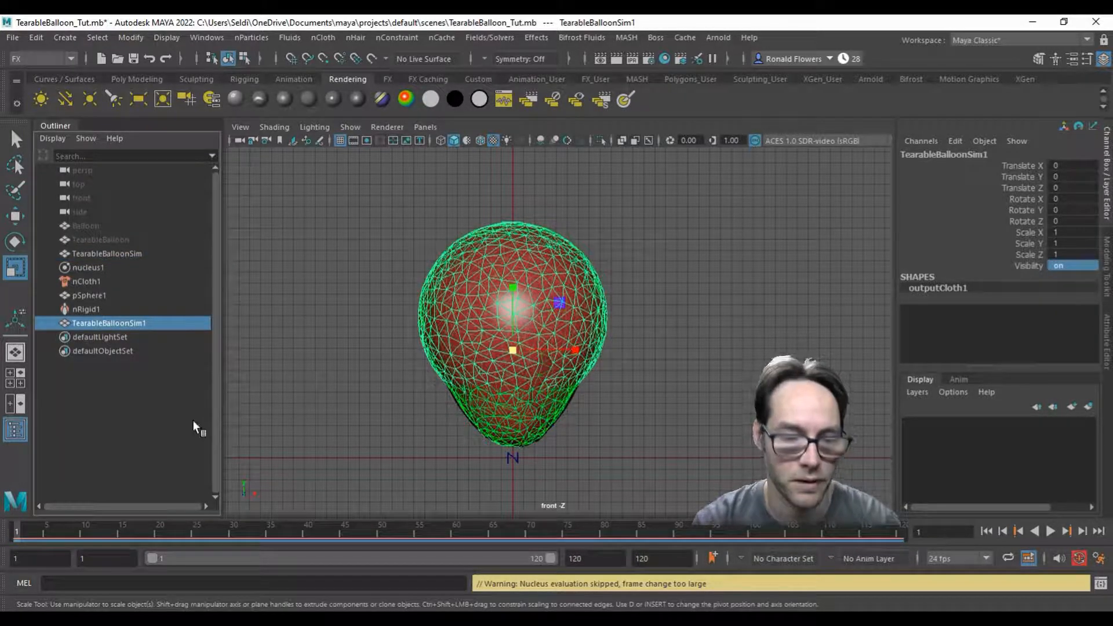
key(ctrl+h)
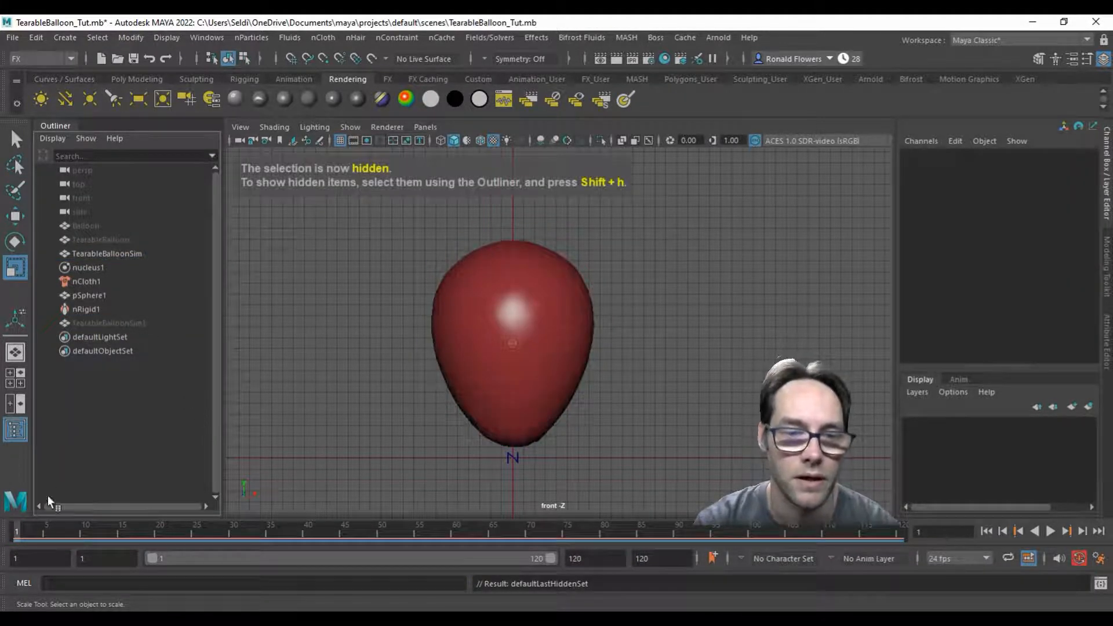
Step: Advance the simulation to frame 20, duplicate TearableBalloonSim in that torn state, and hide the duplicate
click(159, 529)
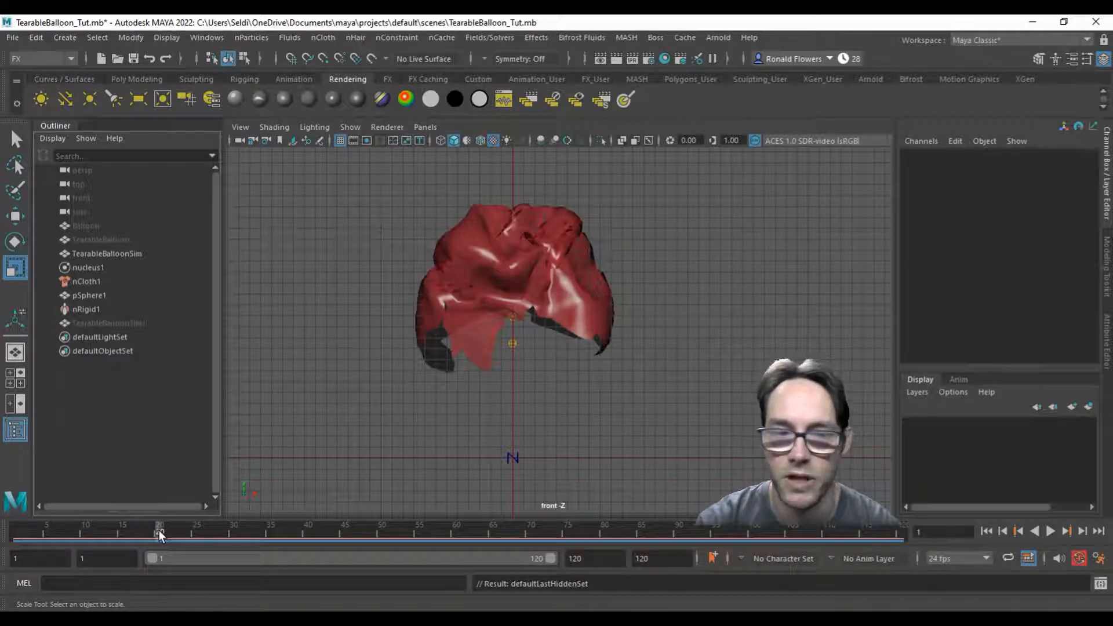
mouse_move(156, 531)
mouse_down()
mouse_move(86, 531)
mouse_move(160, 528)
mouse_up()
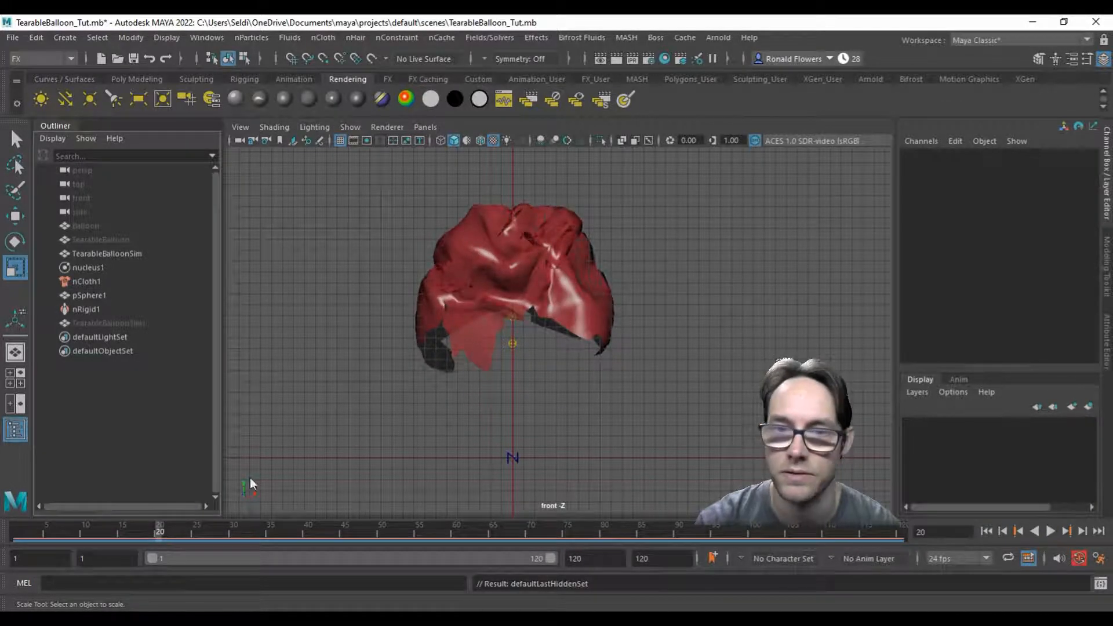
click(447, 291)
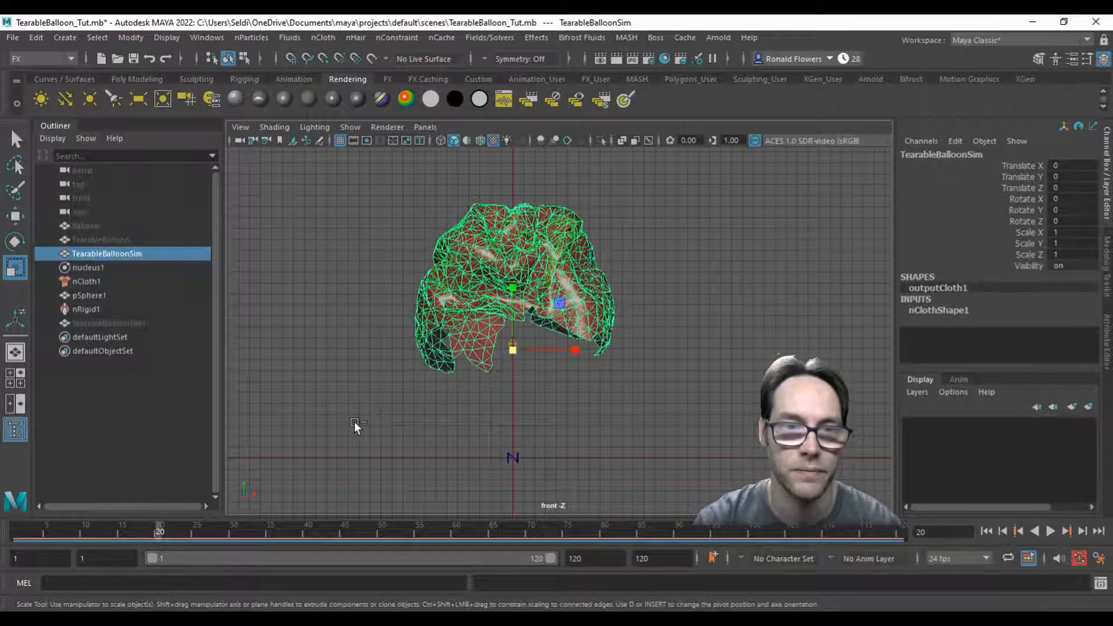
key(ctrl+d)
key(ctrl+h)
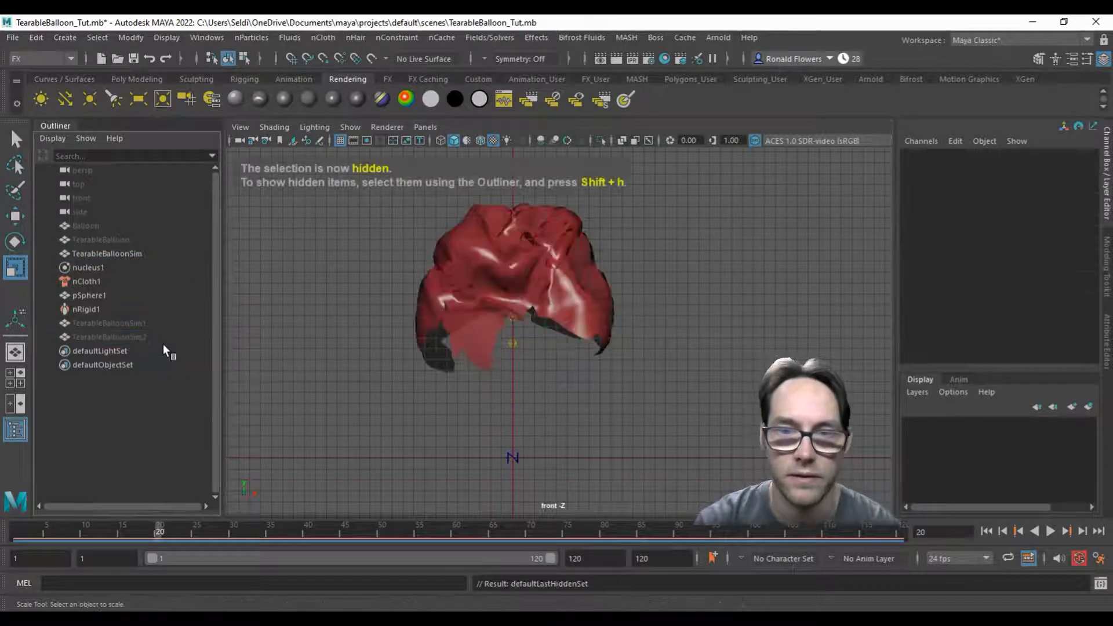
Step: Advance the simulation to frame 50, duplicate TearableBalloonSim there, and hide the duplicate
mouse_move(269, 533)
mouse_down()
mouse_move(386, 521)
mouse_move(381, 530)
mouse_up()
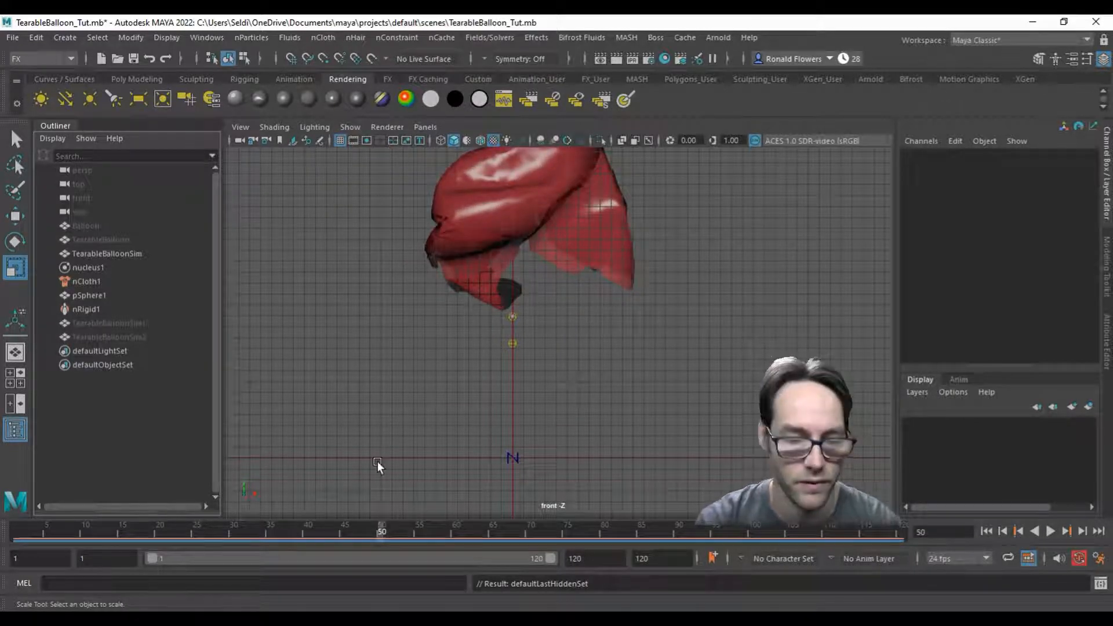
click(502, 267)
key(ctrl+d)
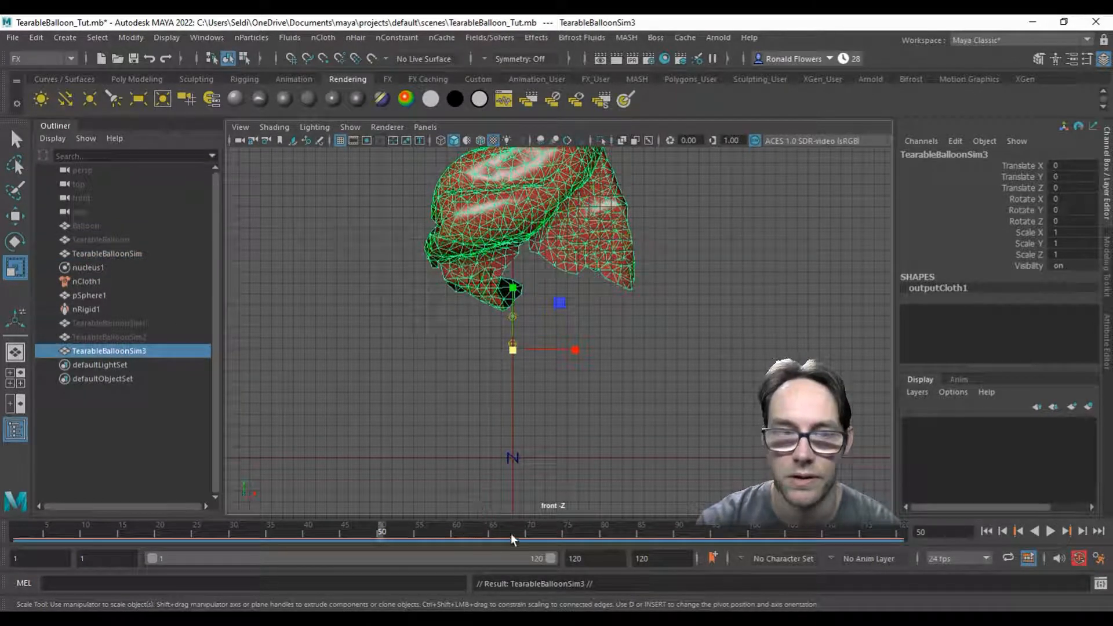
key(ctrl+h)
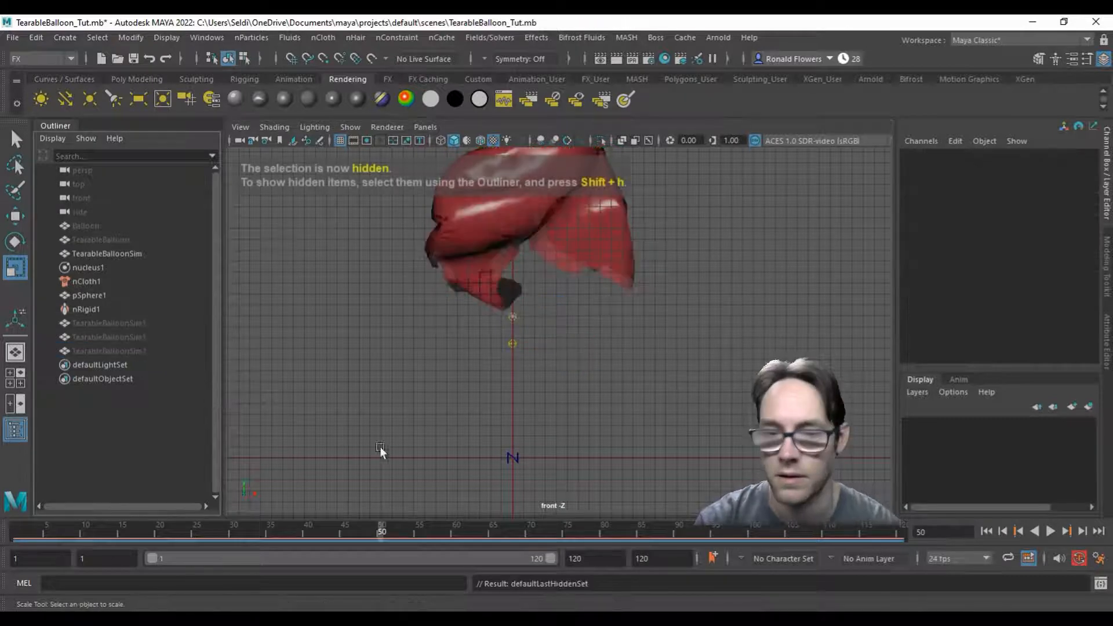
Step: Duplicate TearableBalloonSim at frame 70 and hide the original simulated mesh, leaving the duplicate shown
click(529, 530)
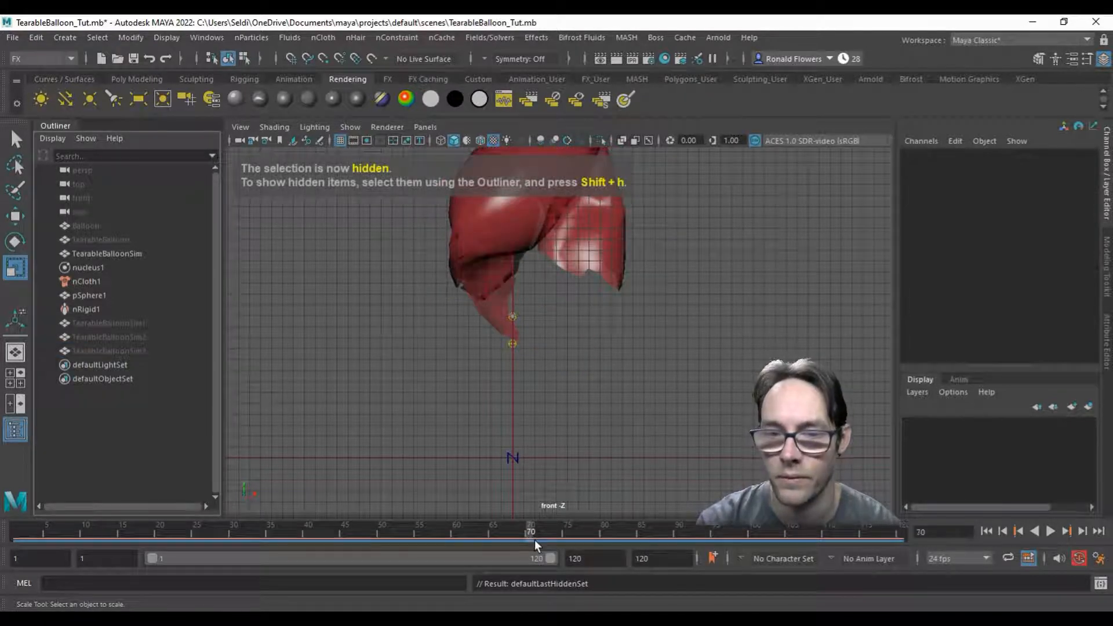
click(496, 218)
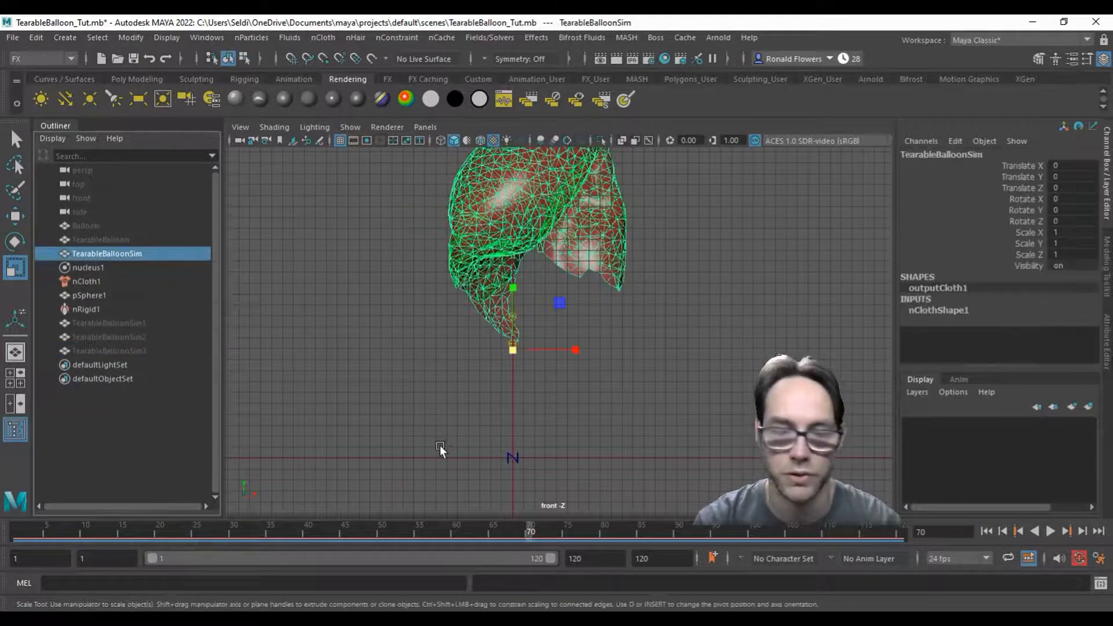
key(ctrl+d)
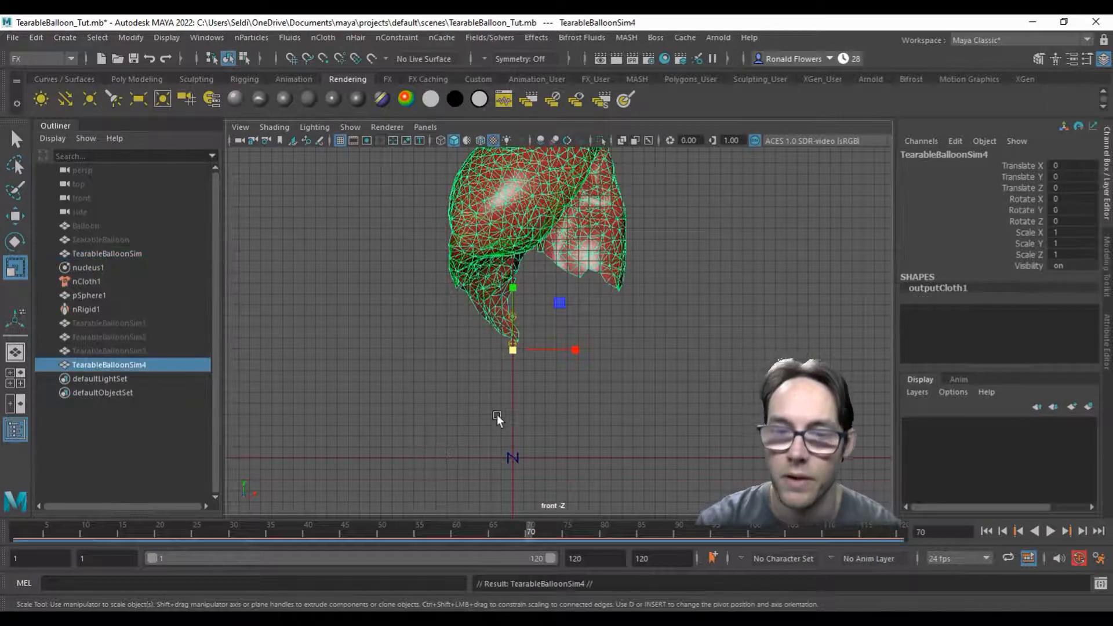
click(118, 253)
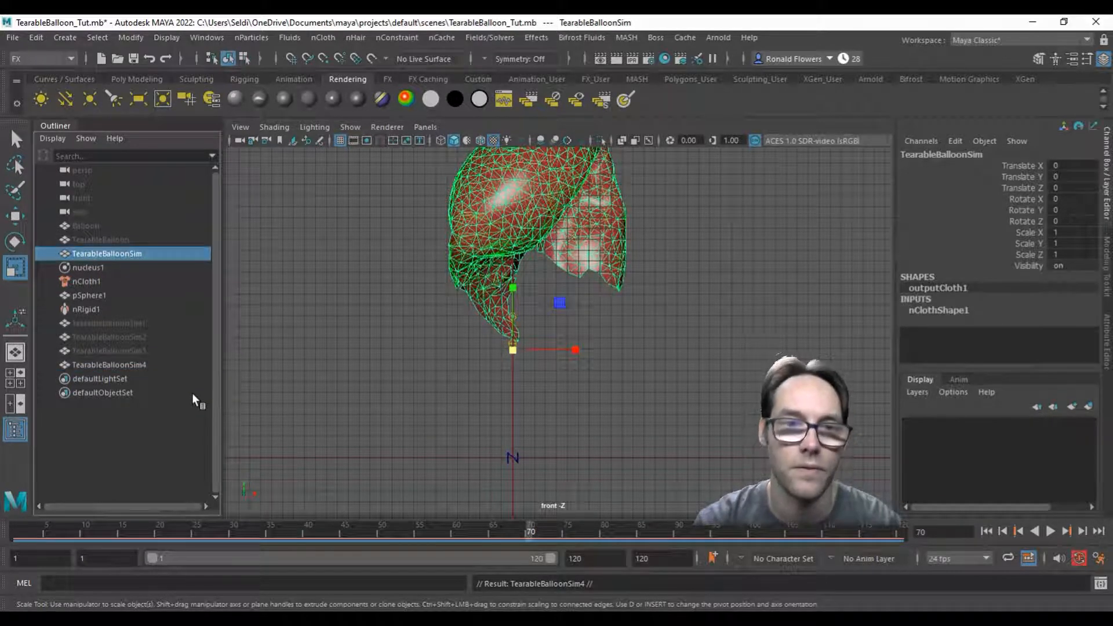
key(ctrl+h)
Step: Select TearableBalloon and move it below the last balloon duplicate in the Outliner order
click(118, 226)
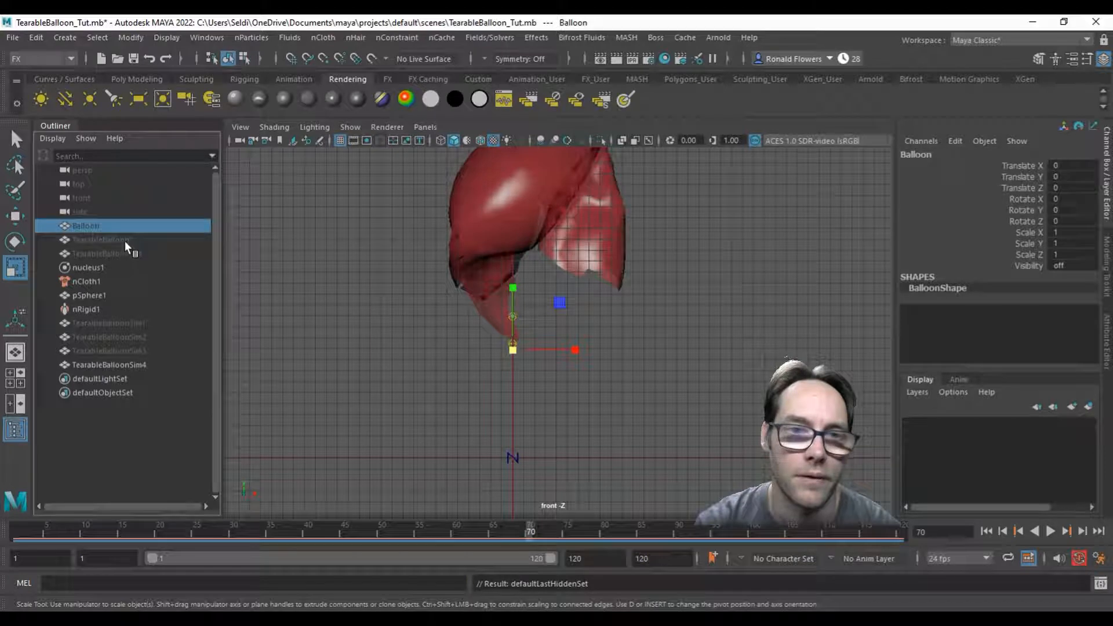
click(127, 241)
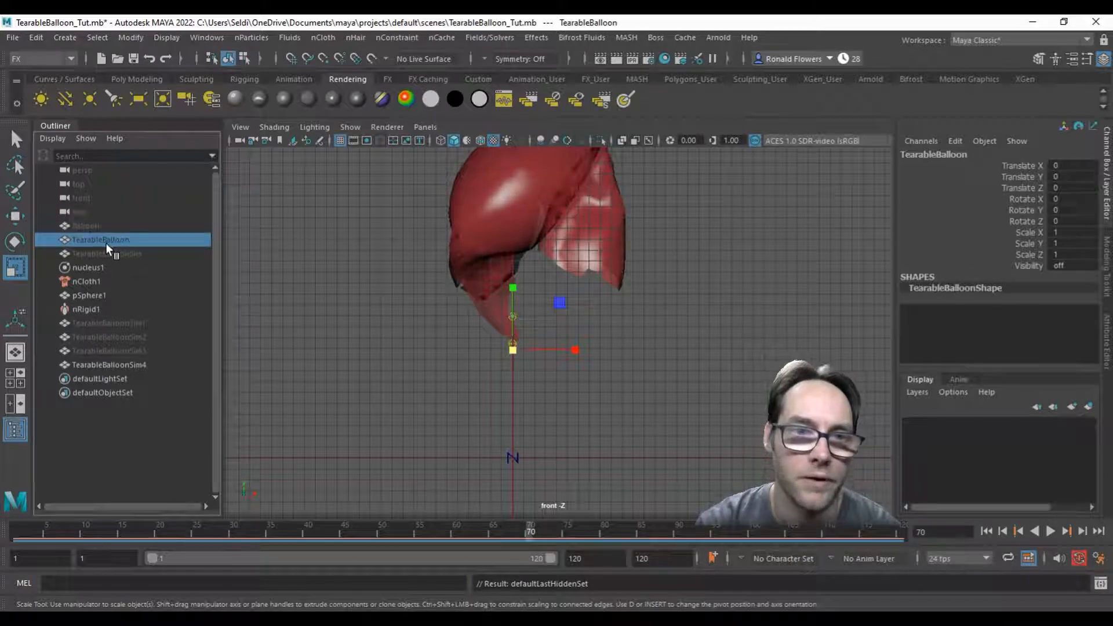
drag(114, 238, 105, 371)
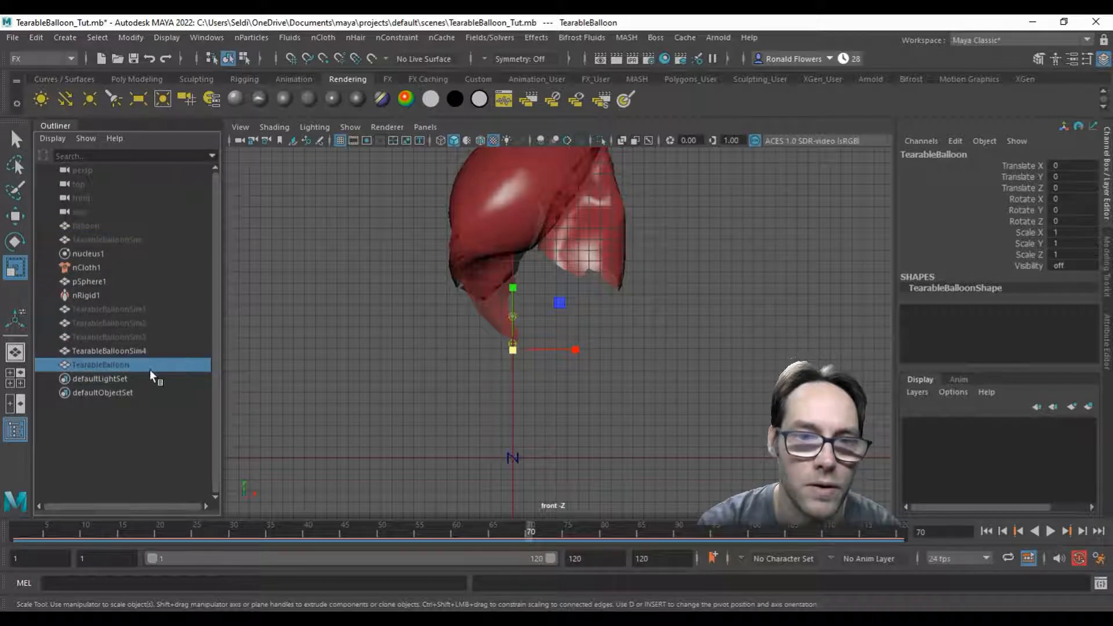
Step: Turn on visibility for TearableBalloonSim1 through TearableBalloonSim4 and TearableBalloon together, then clear the selection
click(123, 311)
shift+click(124, 360)
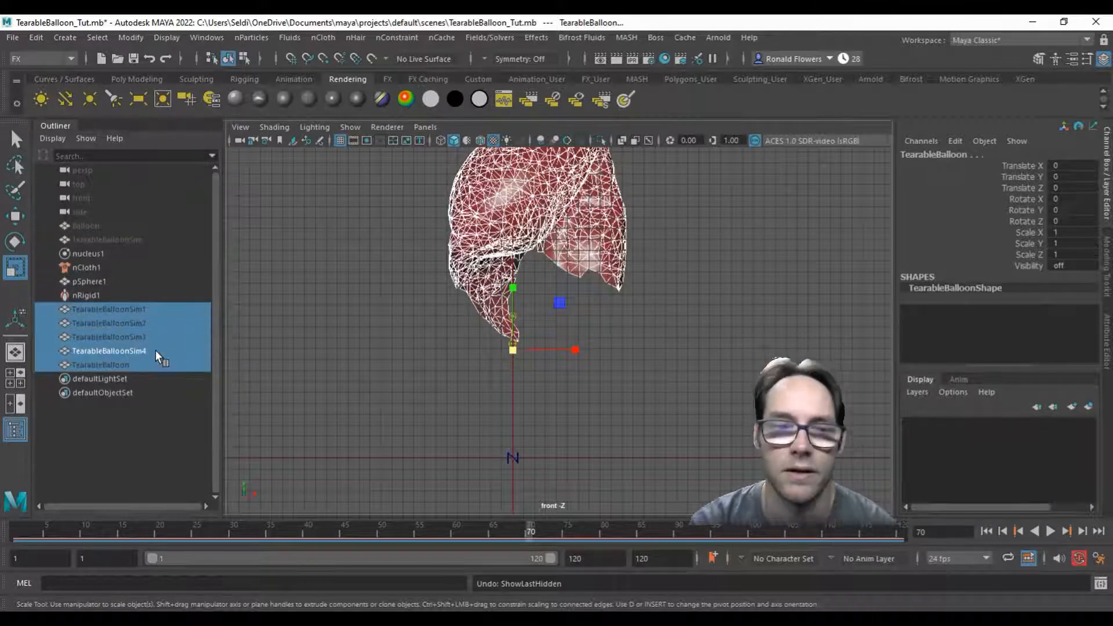
double_click(1063, 266)
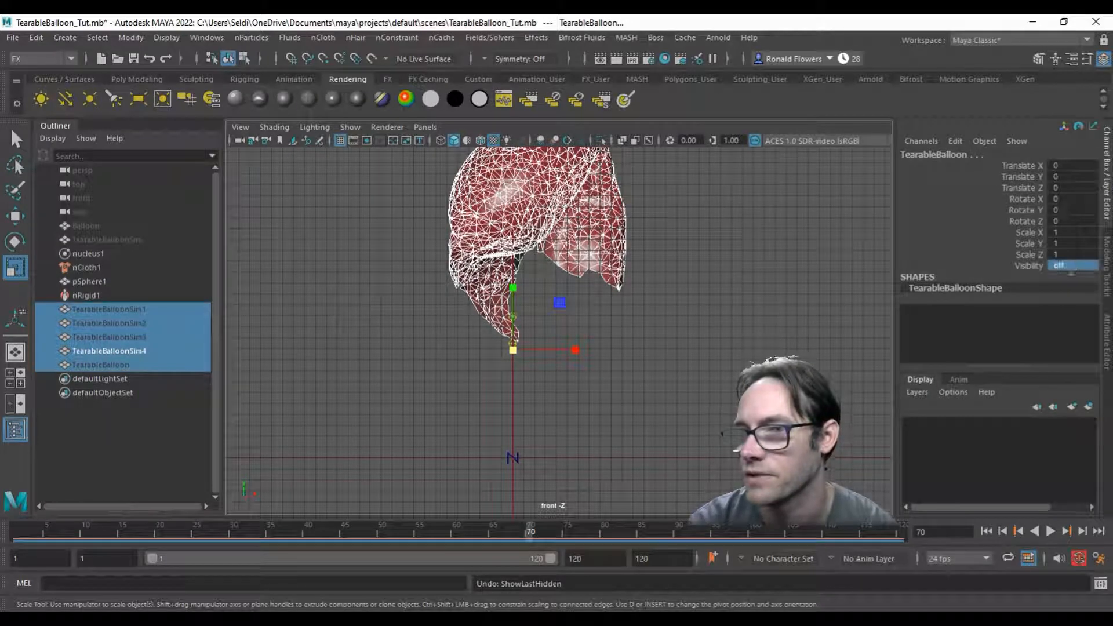
text(1)
key(Return)
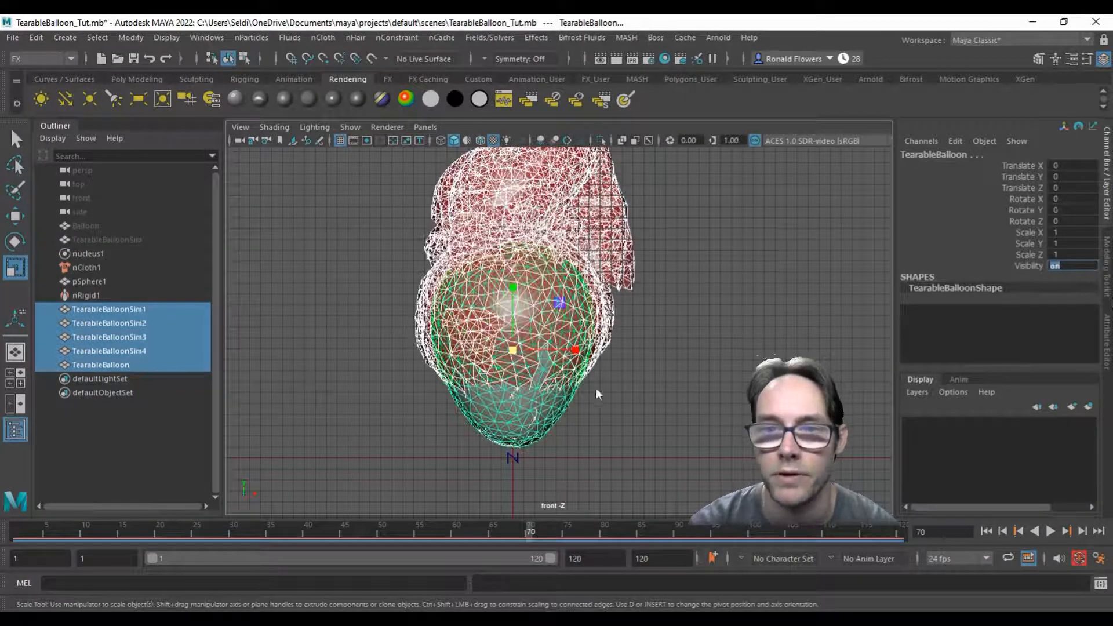
click(306, 383)
Step: Inspect the overlapping balloon stages one at a time, from TearableBalloon through TearableBalloonSim4 back to TearableBalloonSim1
click(464, 341)
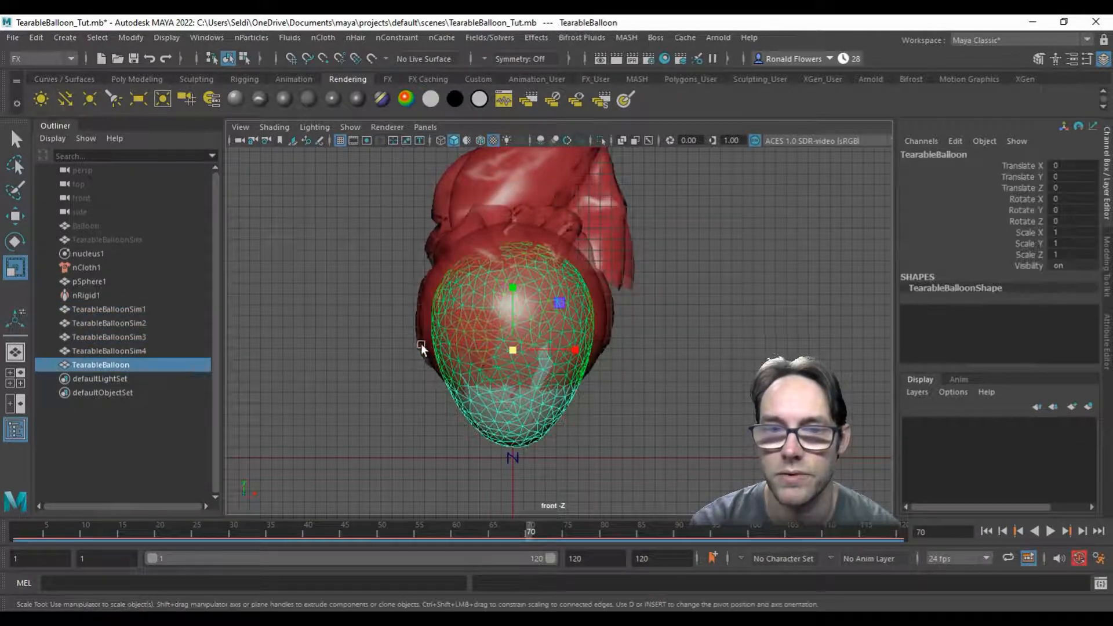
click(432, 255)
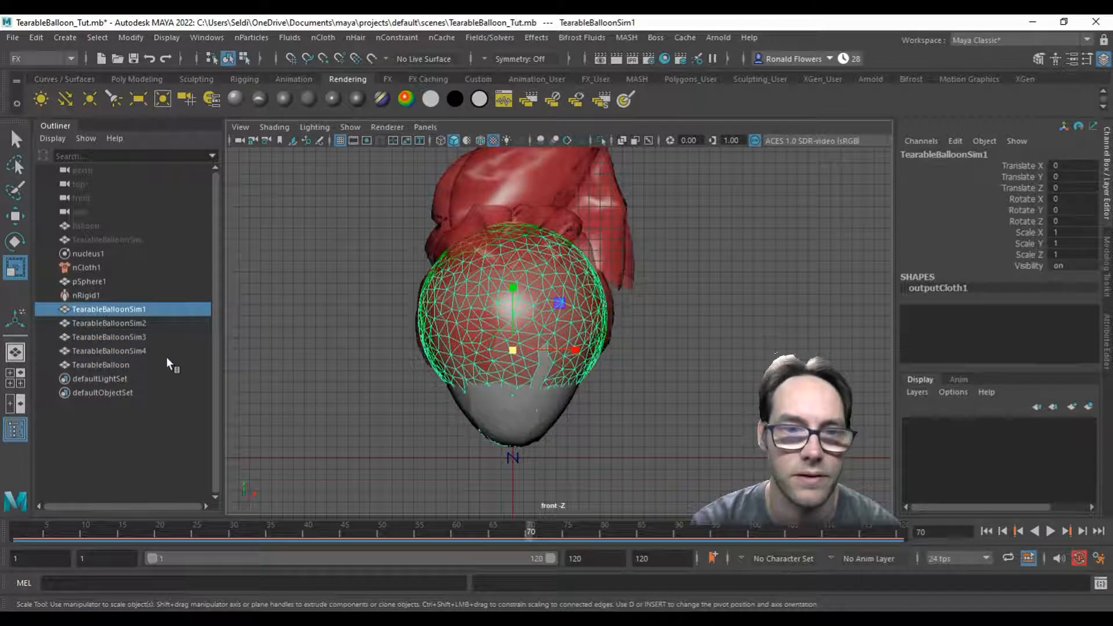
click(127, 365)
click(132, 351)
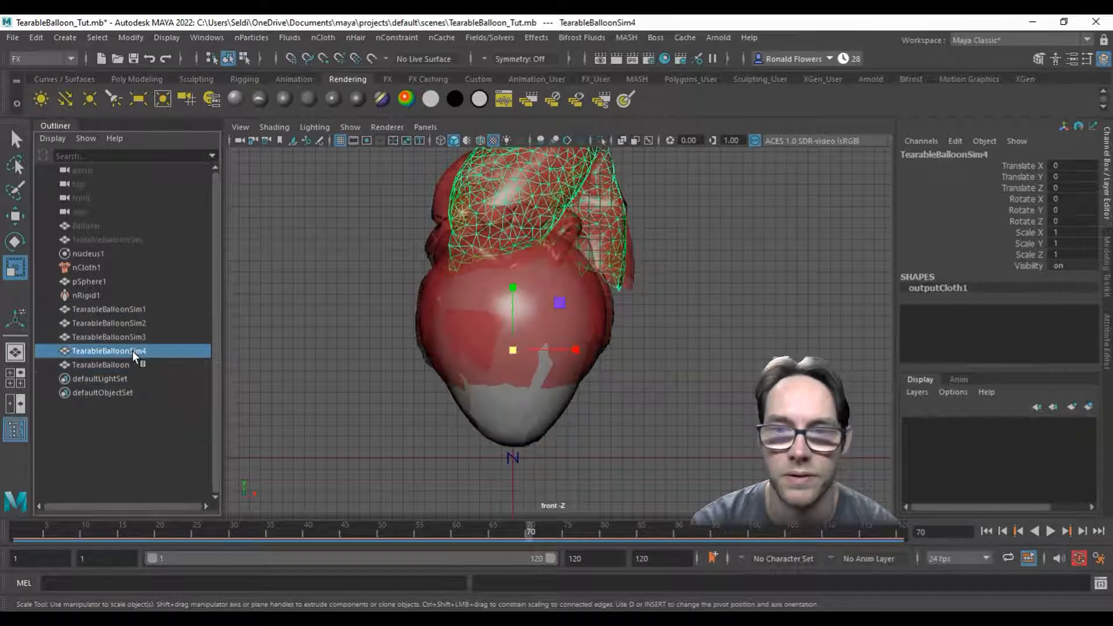
click(134, 339)
click(134, 325)
click(139, 311)
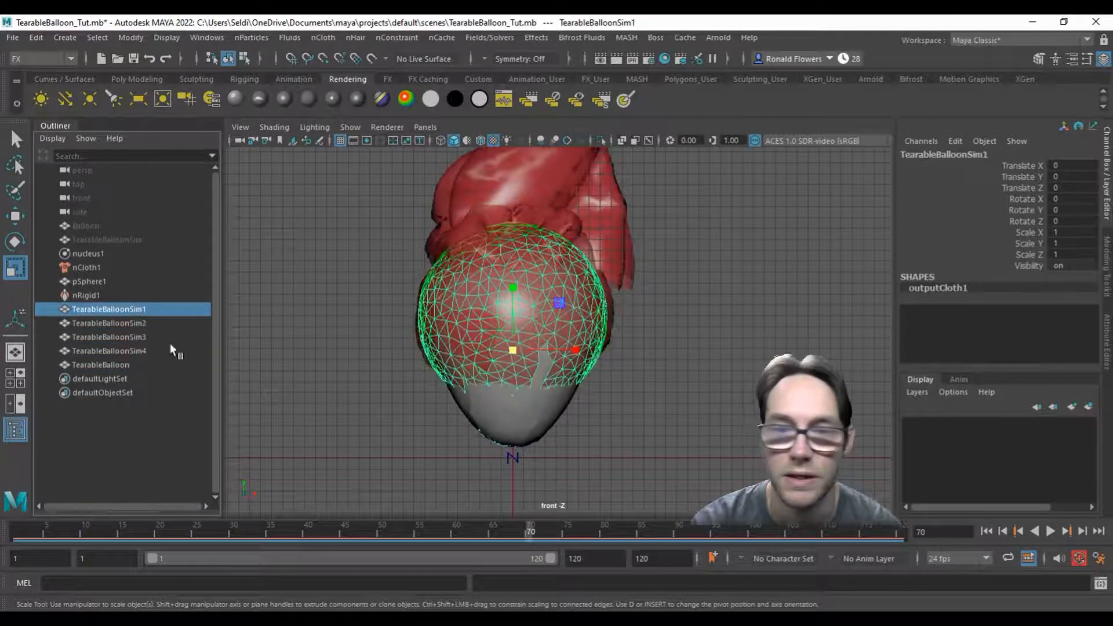
Step: Assign the existing phong1 material to TearableBalloon
click(473, 414)
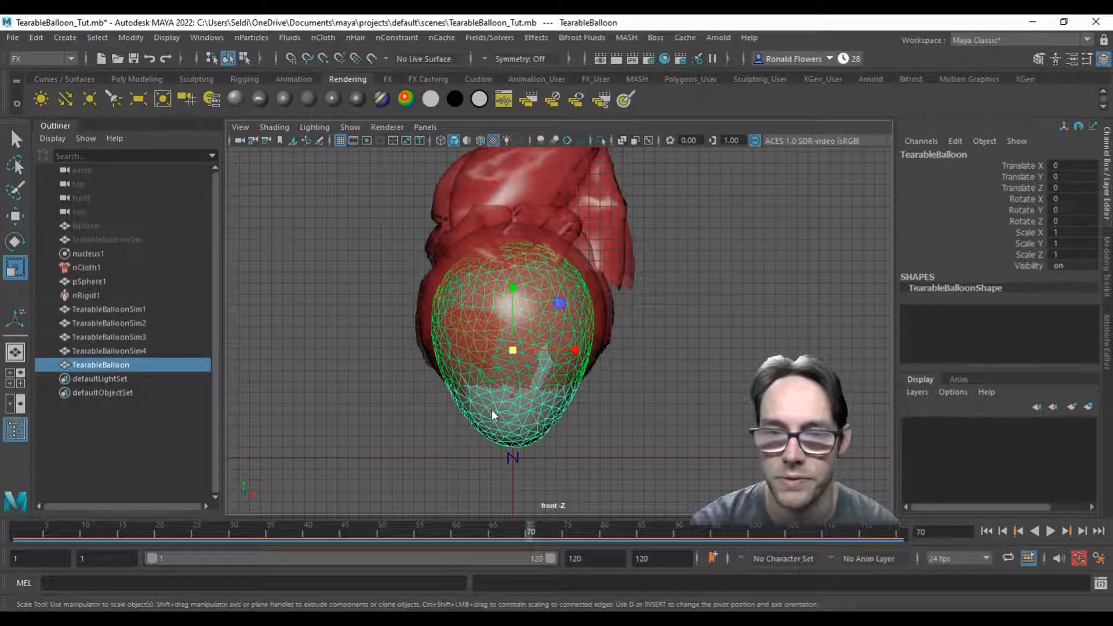
right_click(492, 409)
mouse_move(509, 581)
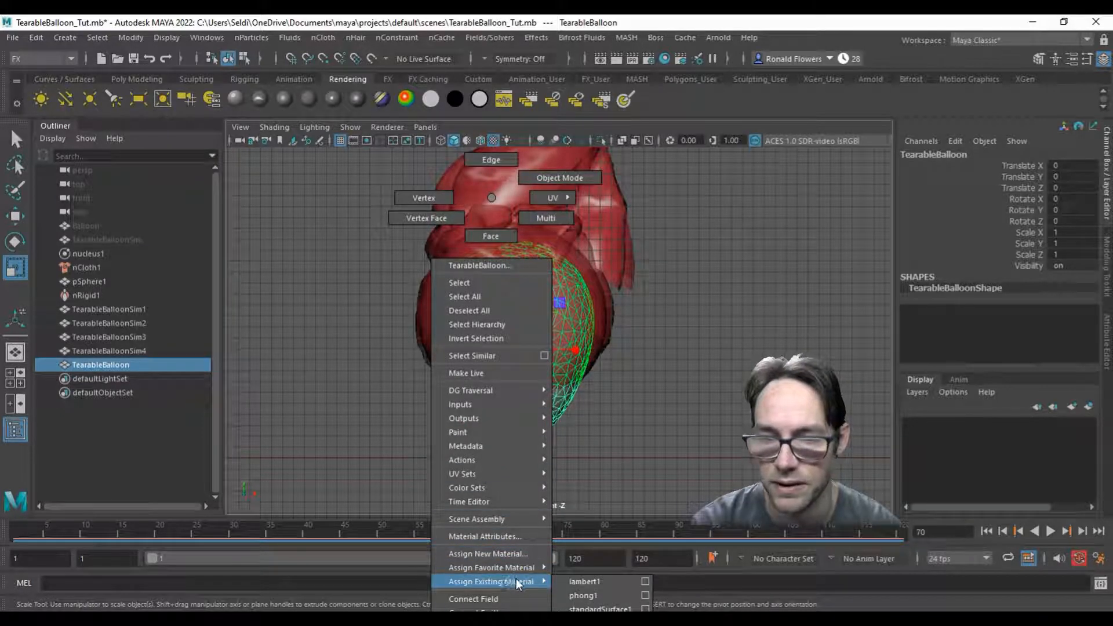
click(615, 595)
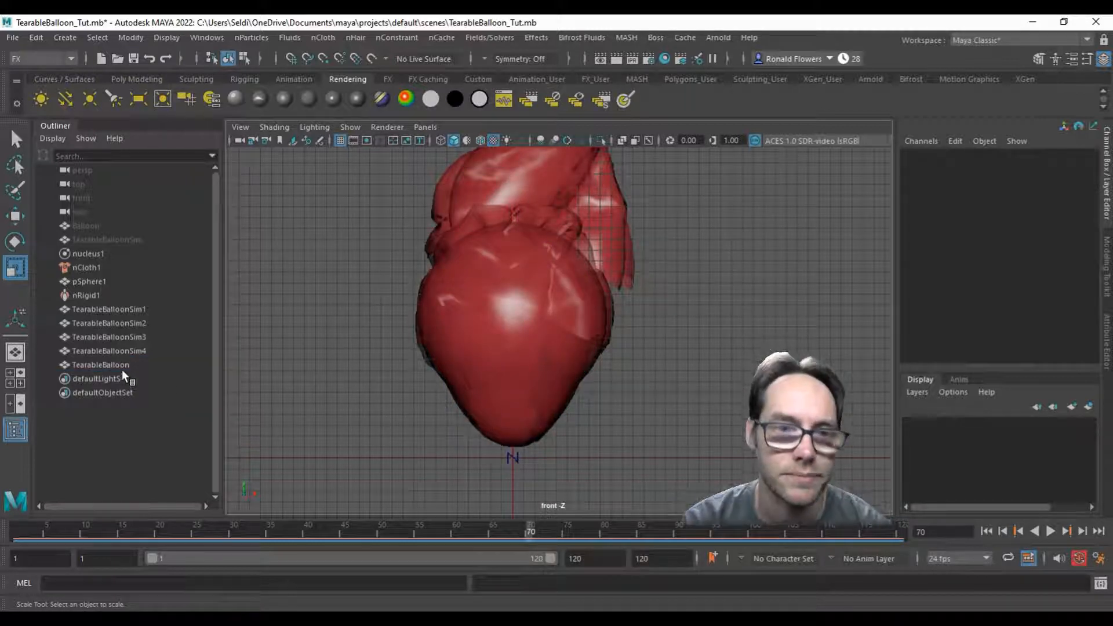
Step: Select the four simulated duplicates and TearableBalloon, and examine their phong1 material and outputCloth1 mesh attributes
click(149, 364)
drag(148, 364, 148, 312)
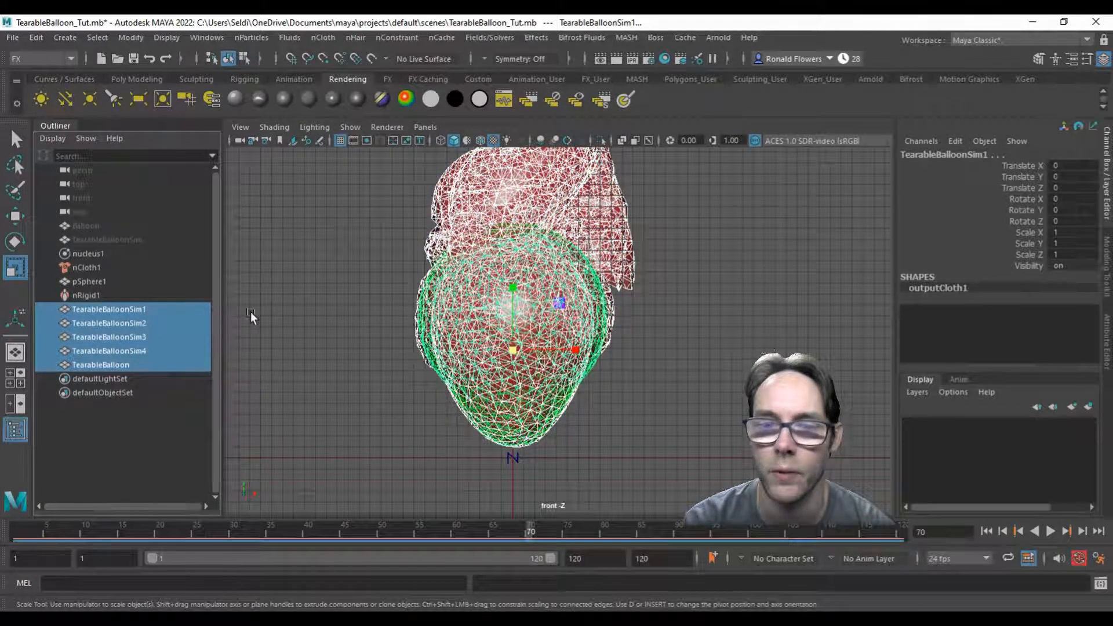
click(1107, 343)
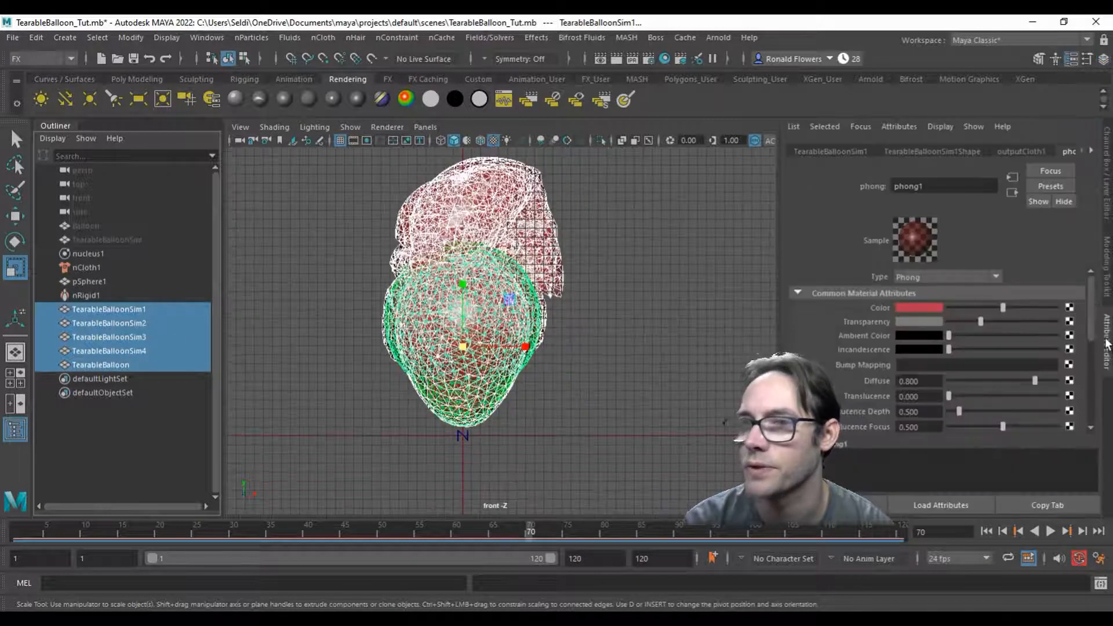
click(1025, 152)
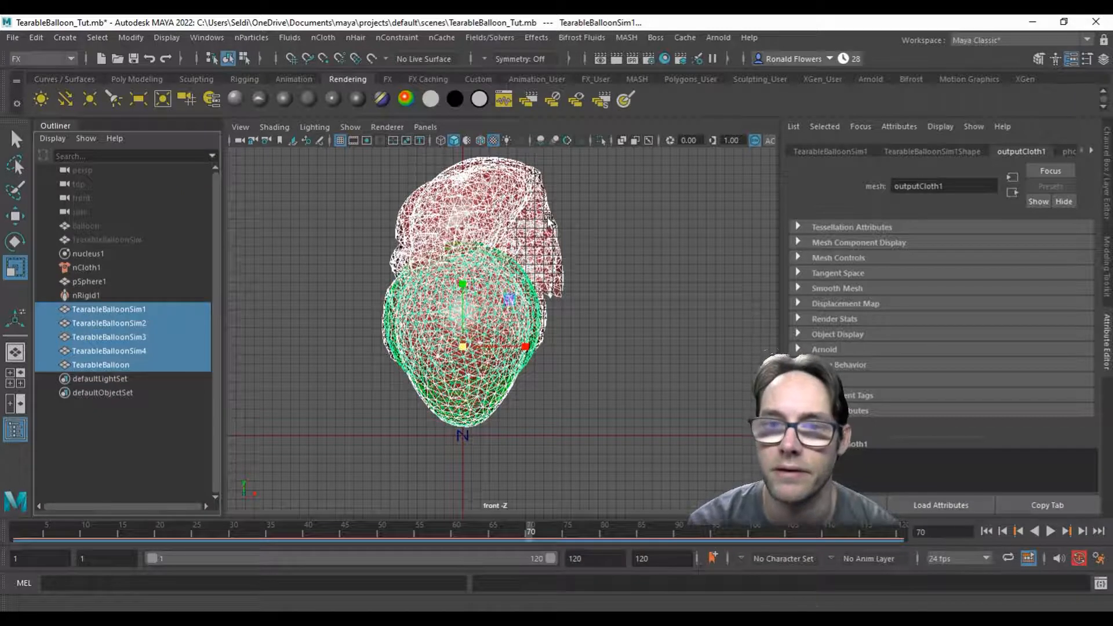
Step: Export the selected TearableBalloonSim4 as an FBX file named sm_balloon_torn_tut, reviewing the FBX geometry and animation options
click(565, 241)
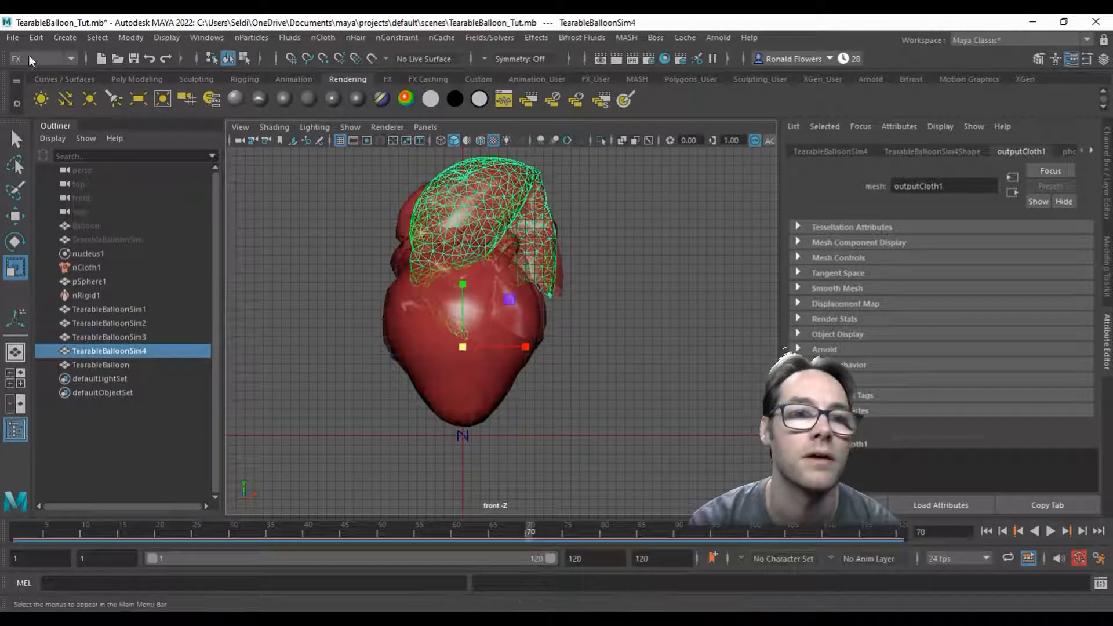
click(13, 38)
click(85, 218)
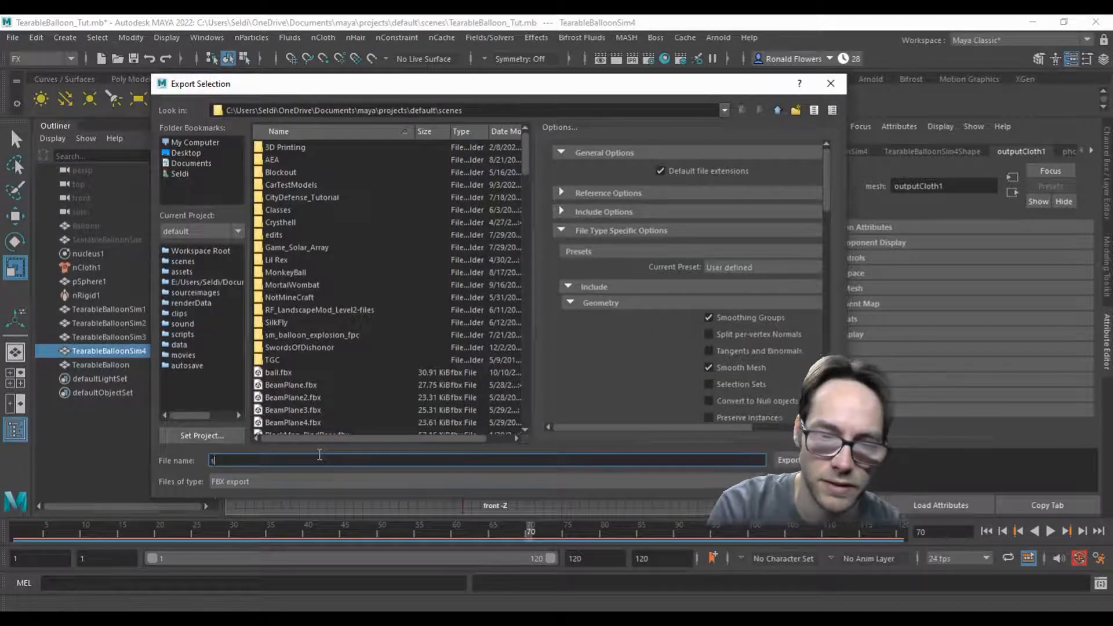
text(sm_bal)
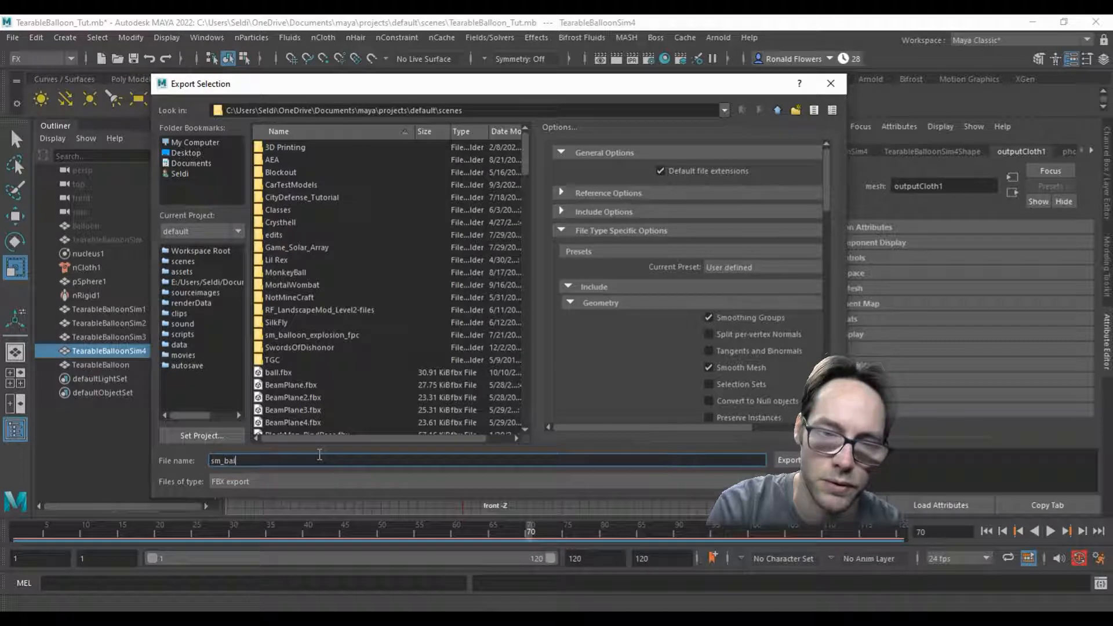
text(loon_torn_tut)
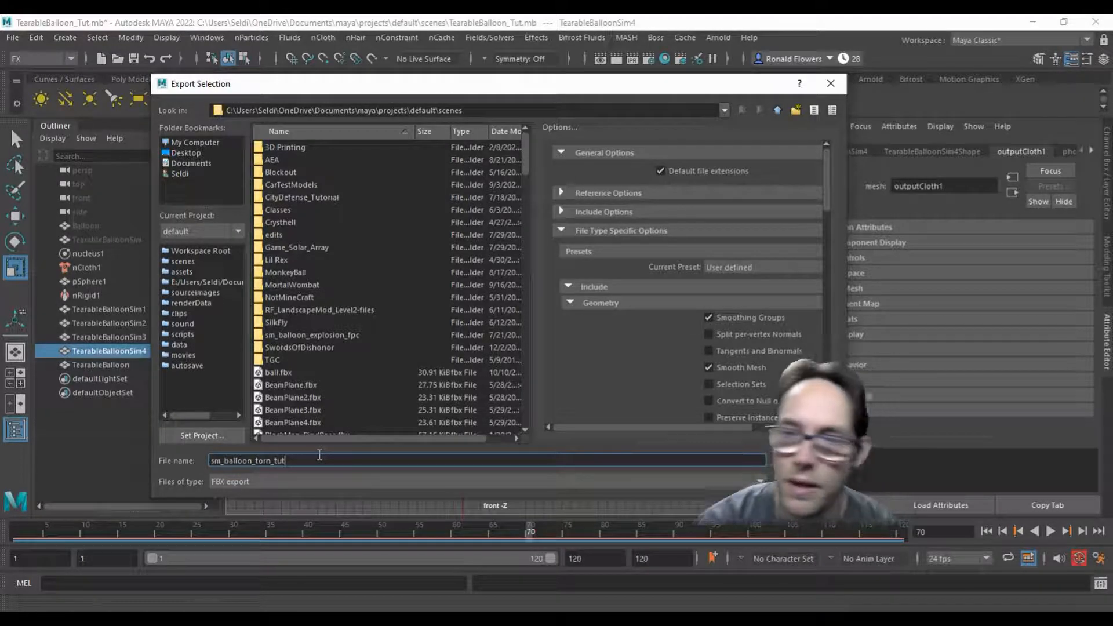
scroll(754, 342, down, 5)
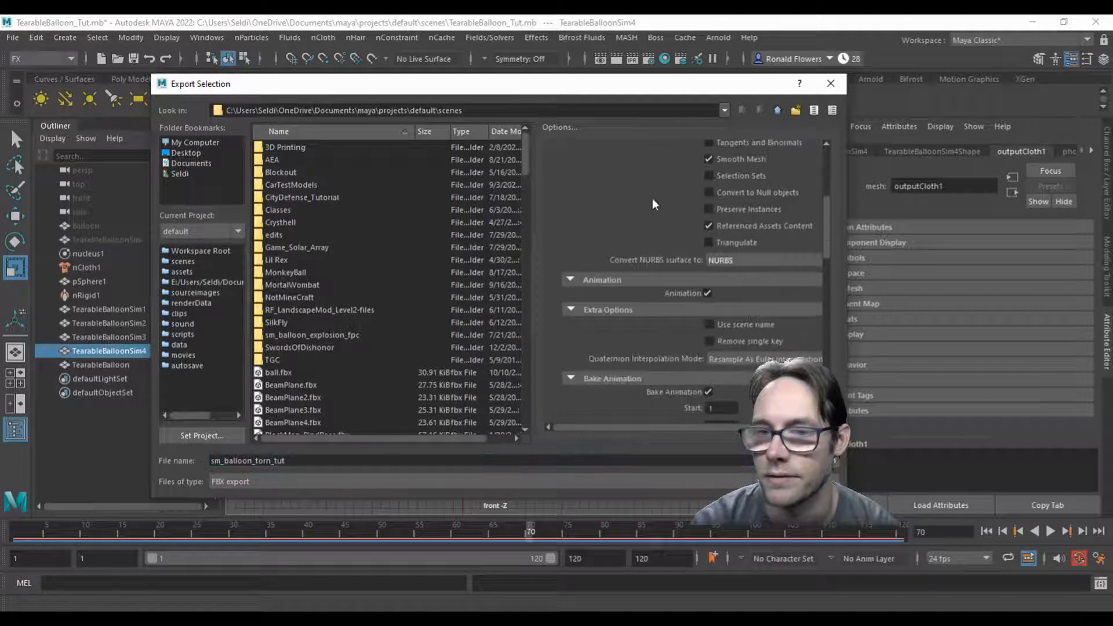
scroll(643, 242, down, 2)
scroll(643, 242, up, 1)
scroll(656, 243, up, 3)
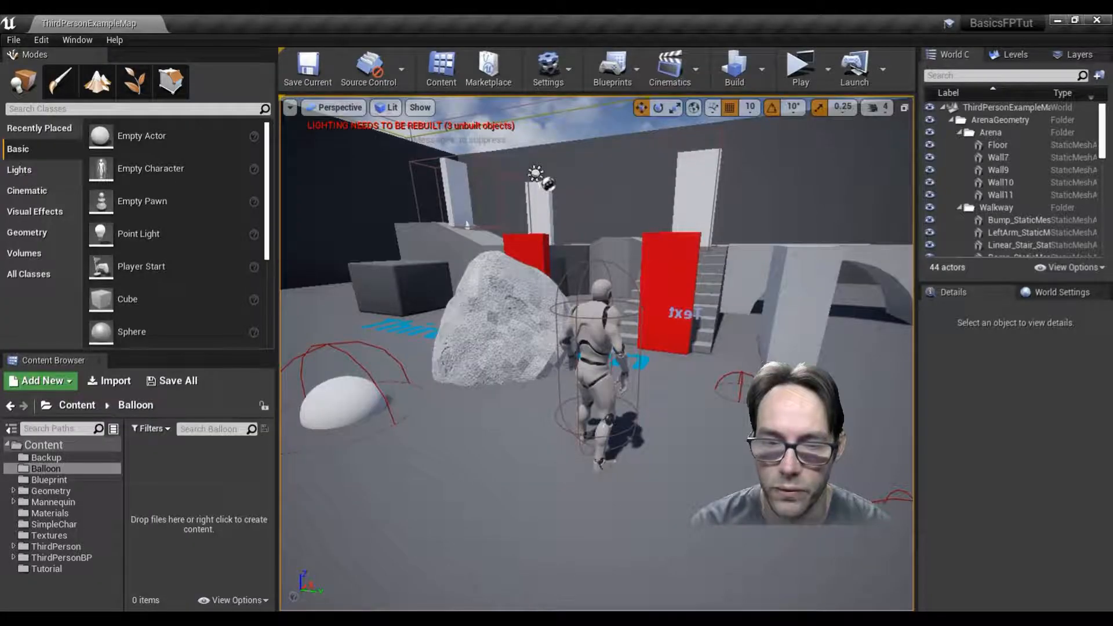
Step: Switch to Unreal Engine and set up the import of sm_balloon_torn_tut.fbx into the Balloon folder as a skeletal mesh with morph targets
key(alt+Tab)
drag(603, 264, 201, 494)
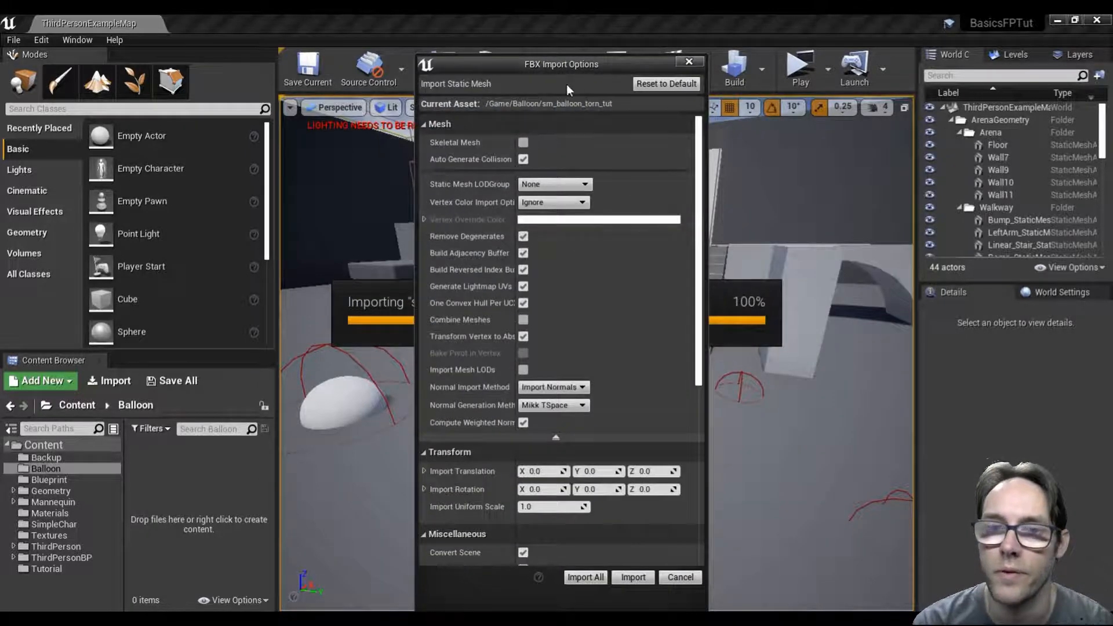
click(524, 143)
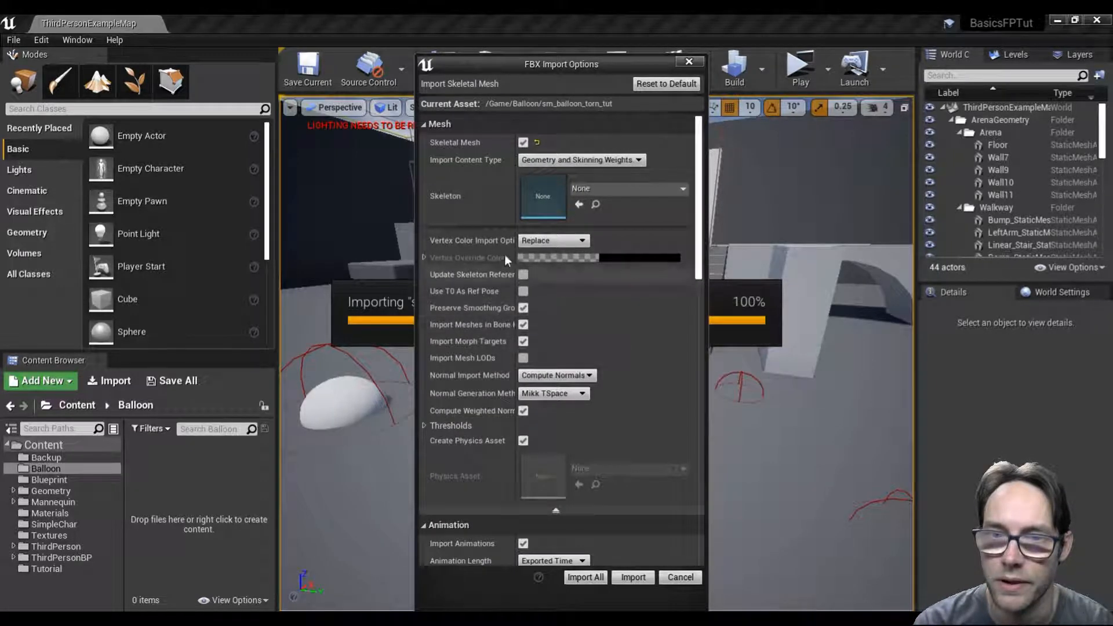
click(556, 506)
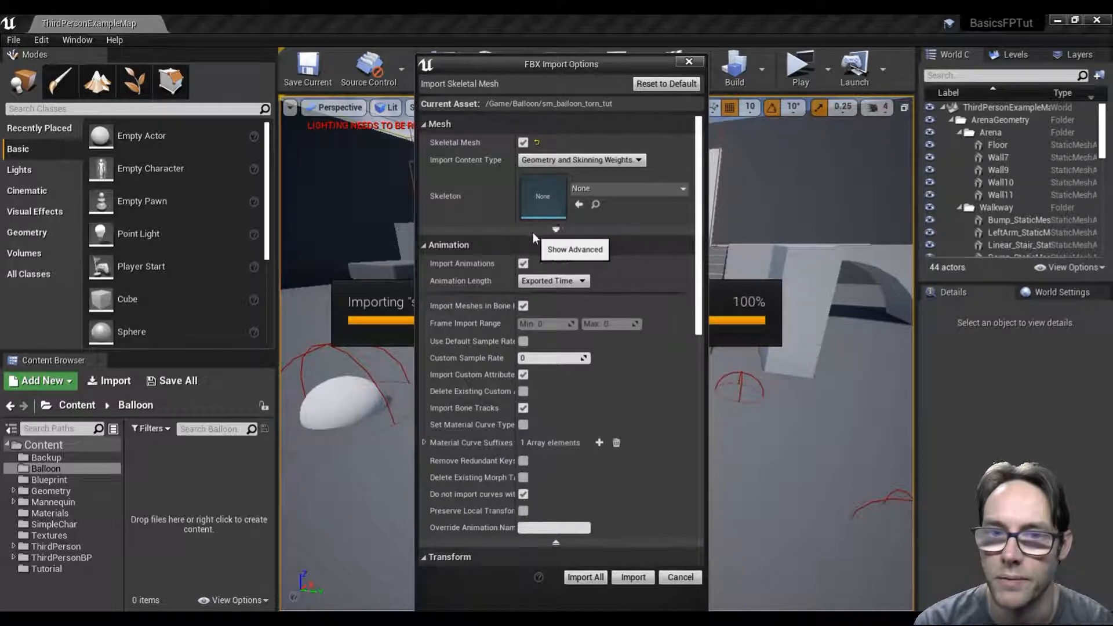
click(523, 263)
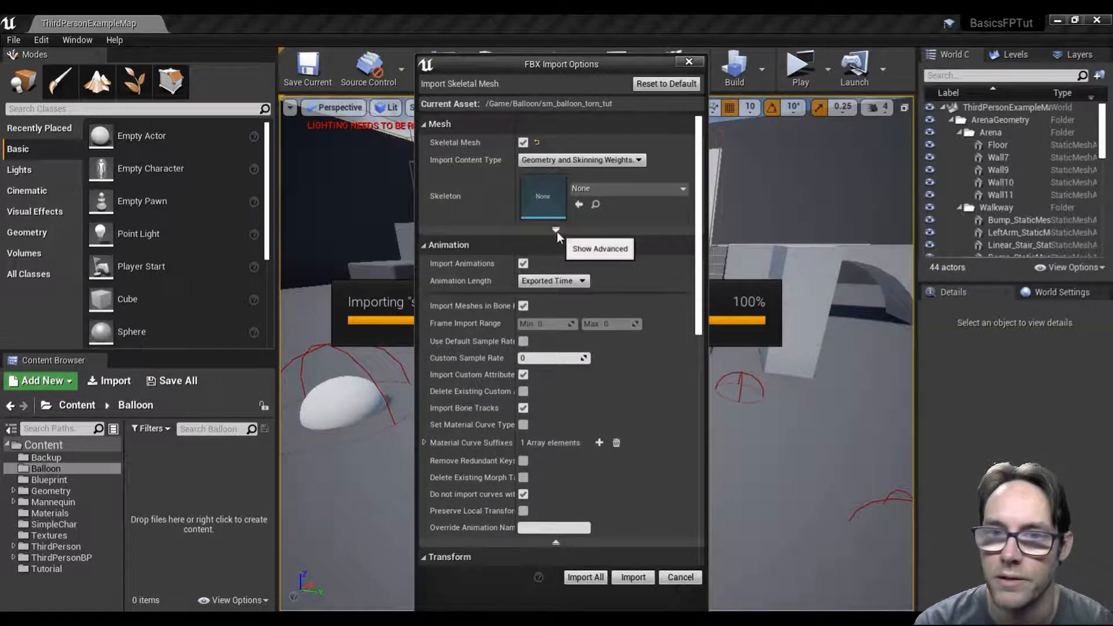
click(555, 230)
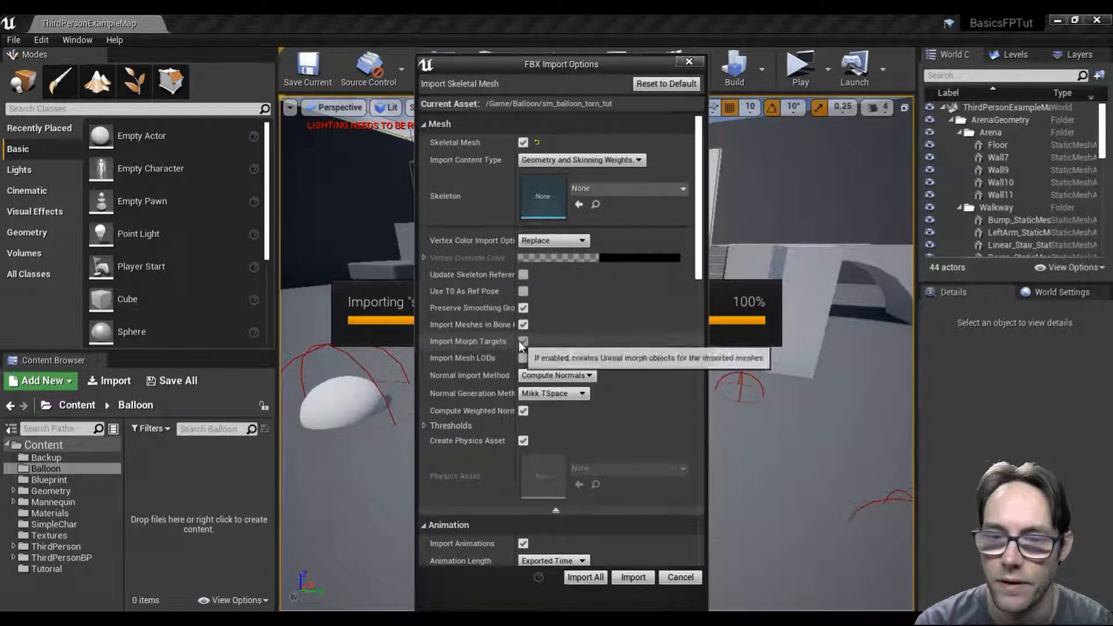
Step: Import the balloon FBX with these options and open the sm_balloon_torn_tut skeletal mesh in its editor
click(632, 576)
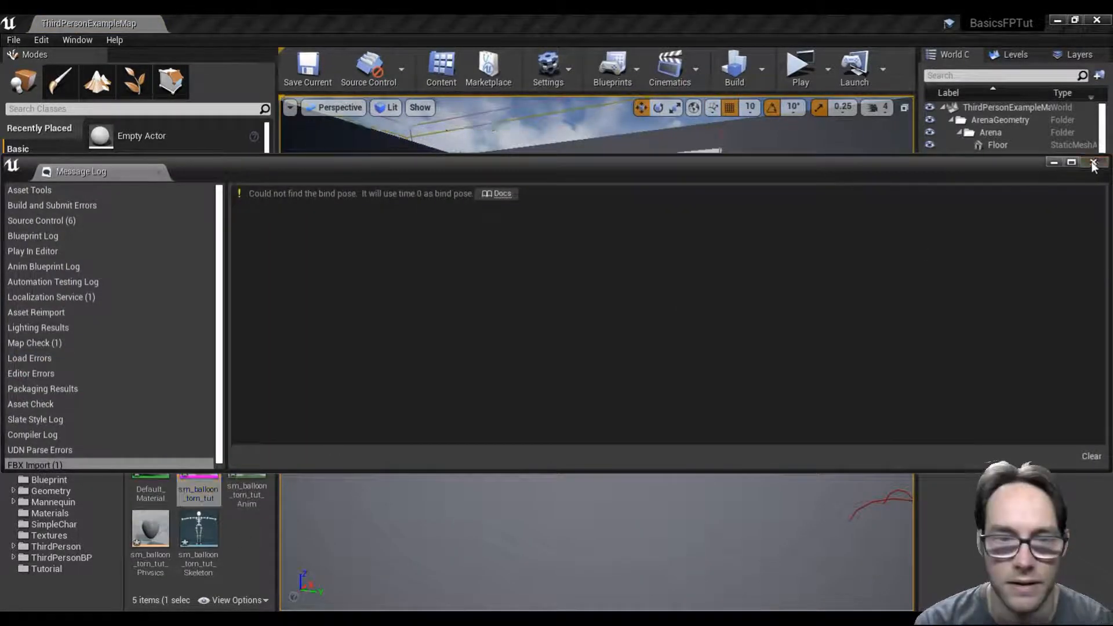
click(1093, 164)
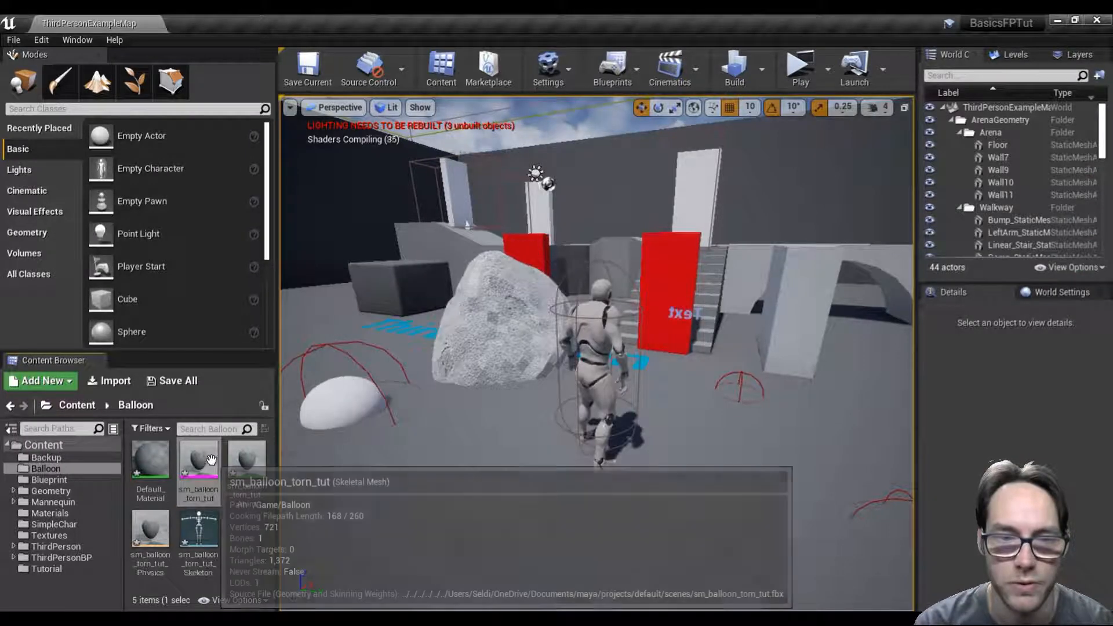
double_click(210, 459)
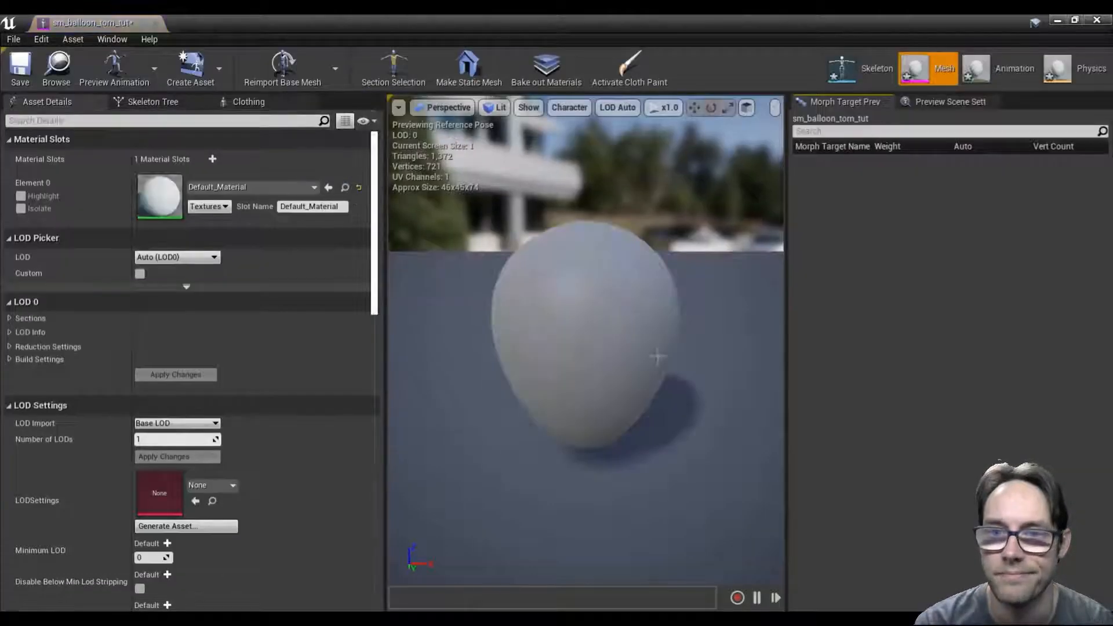
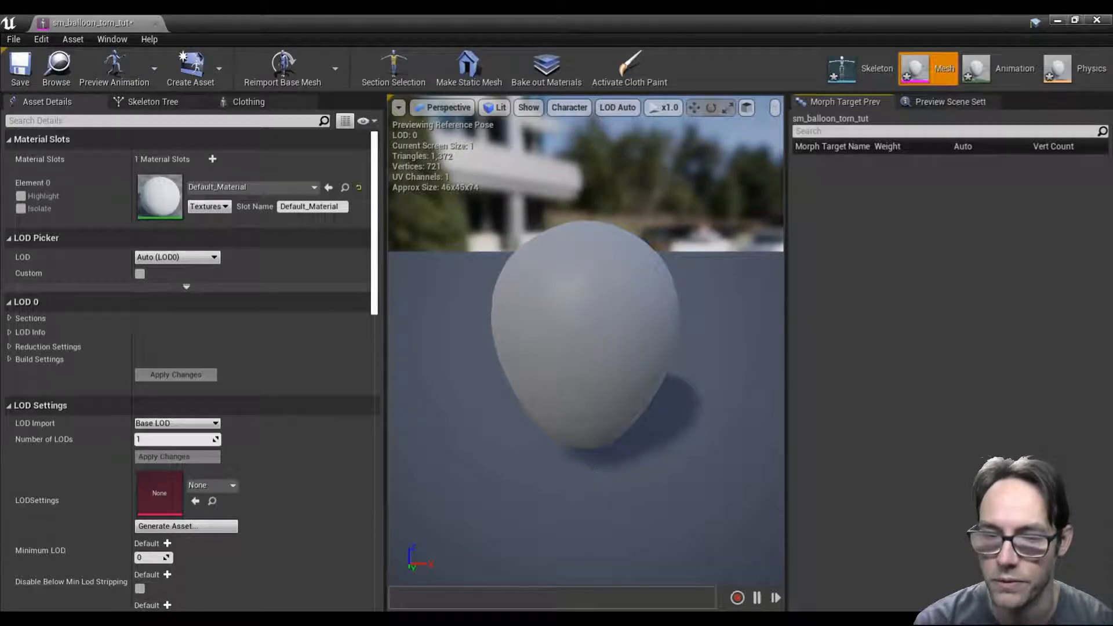
Step: Switch to Maya and examine the simulated balloon duplicates, comparing their outputCloth1 attributes with the original TearableBalloon mesh
click(535, 617)
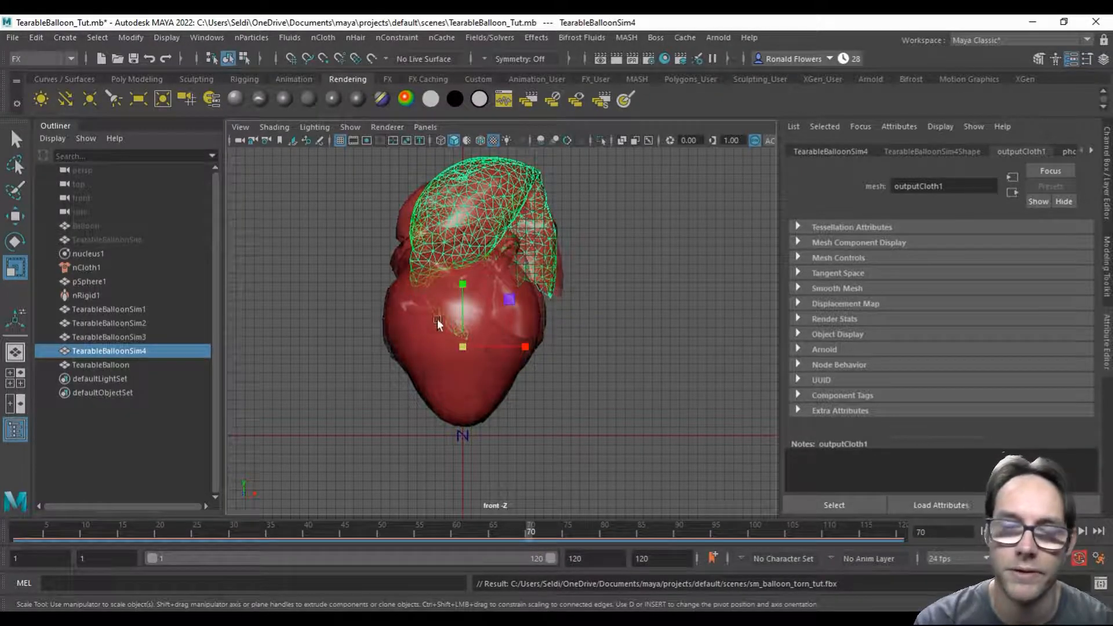
click(386, 205)
click(450, 200)
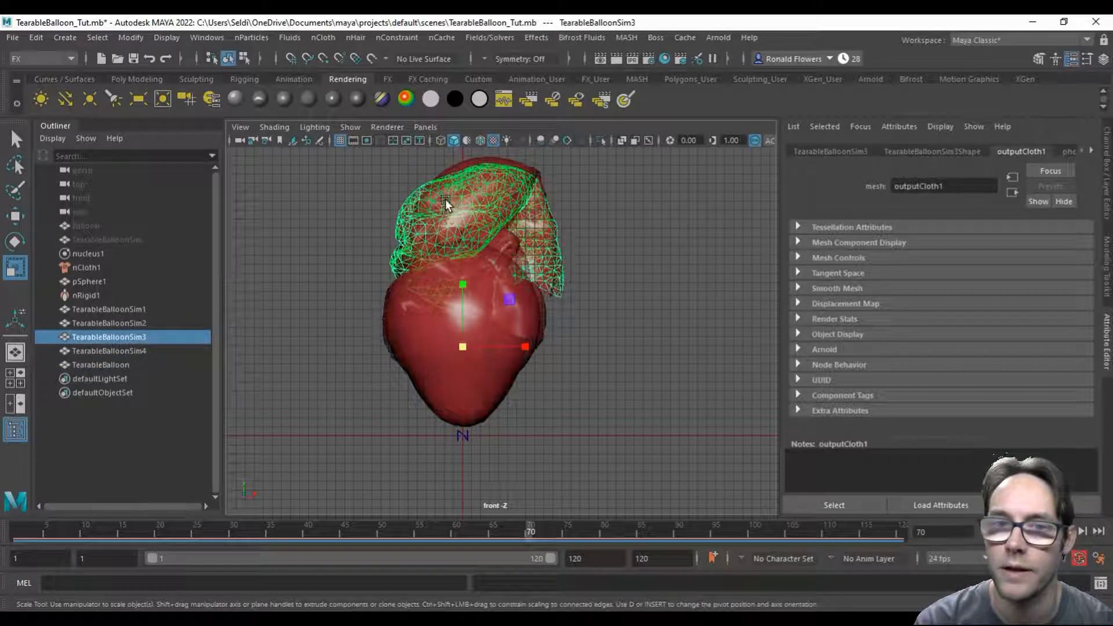
click(468, 167)
click(407, 214)
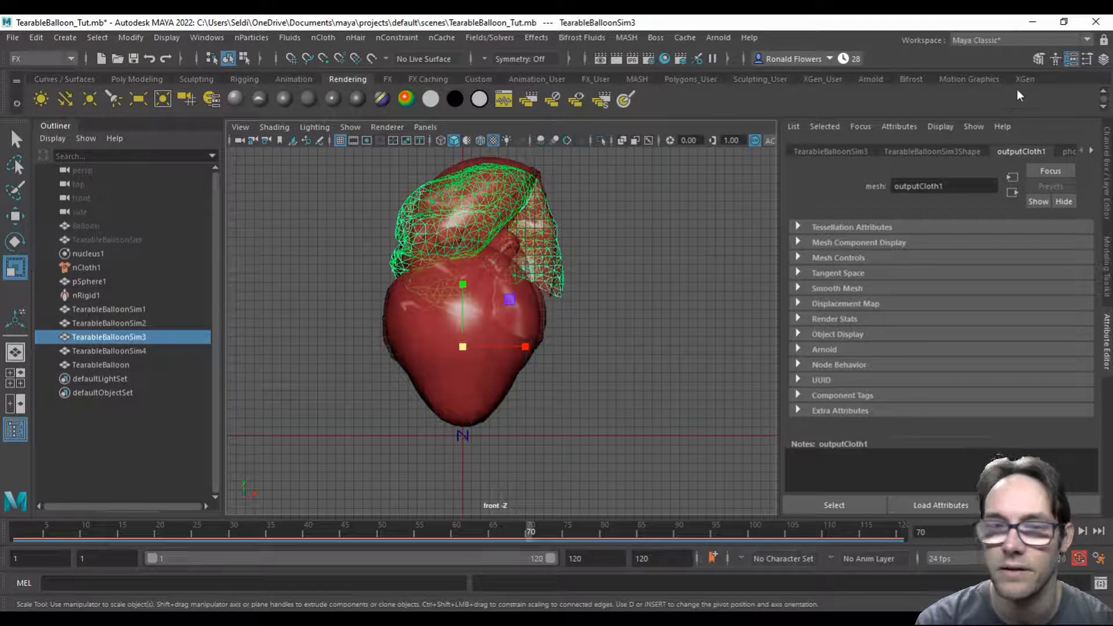
click(410, 374)
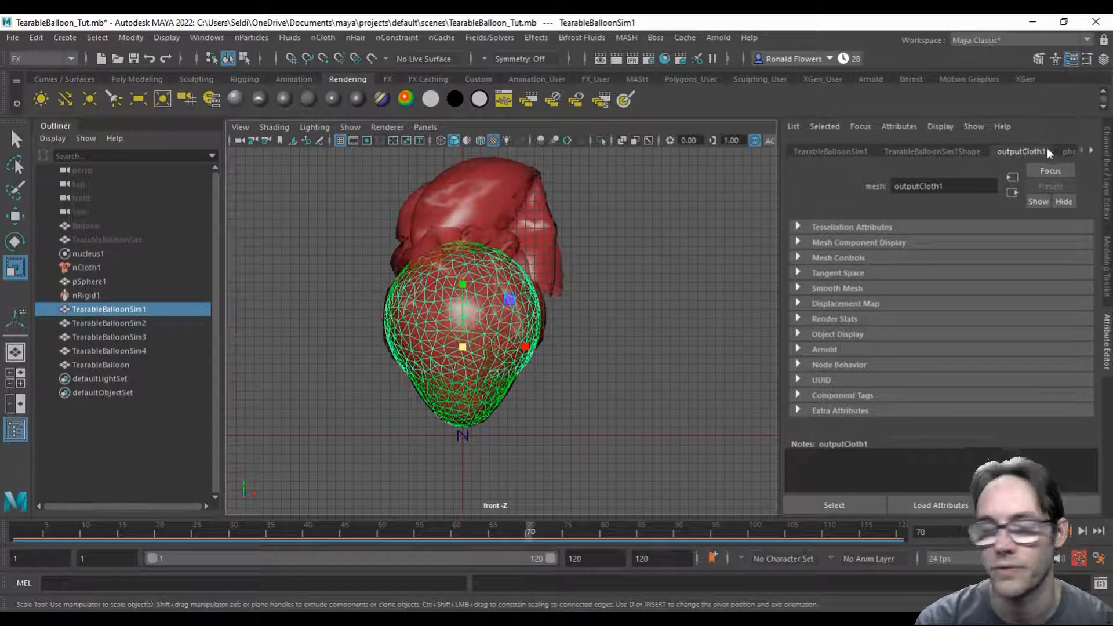
shift+click(123, 364)
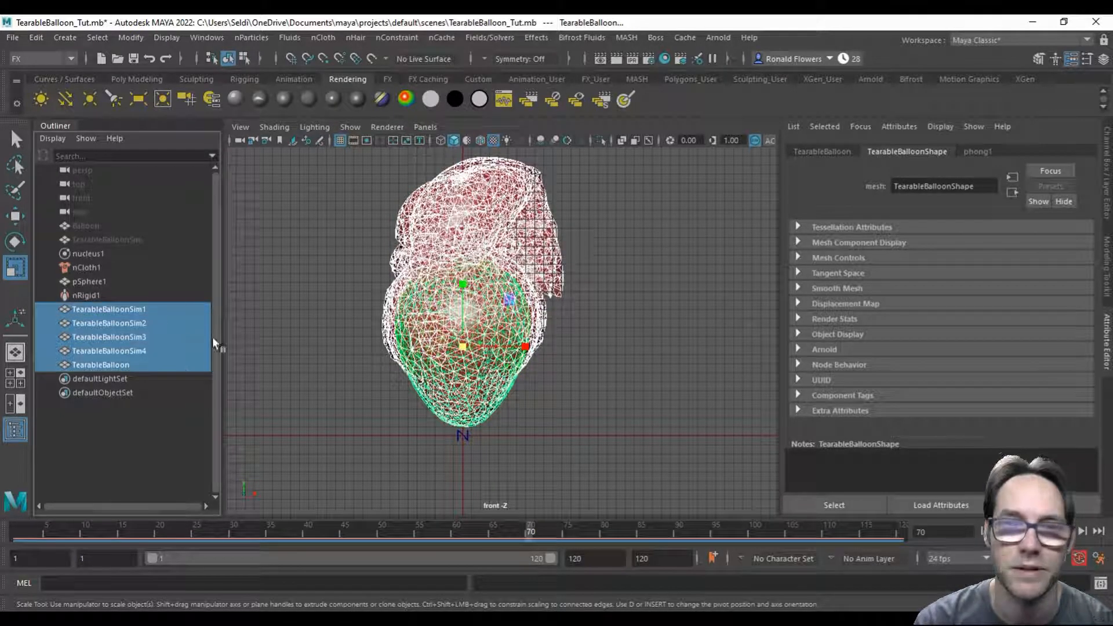
Step: Try to delete the construction history of TearableBalloonSim2
click(137, 322)
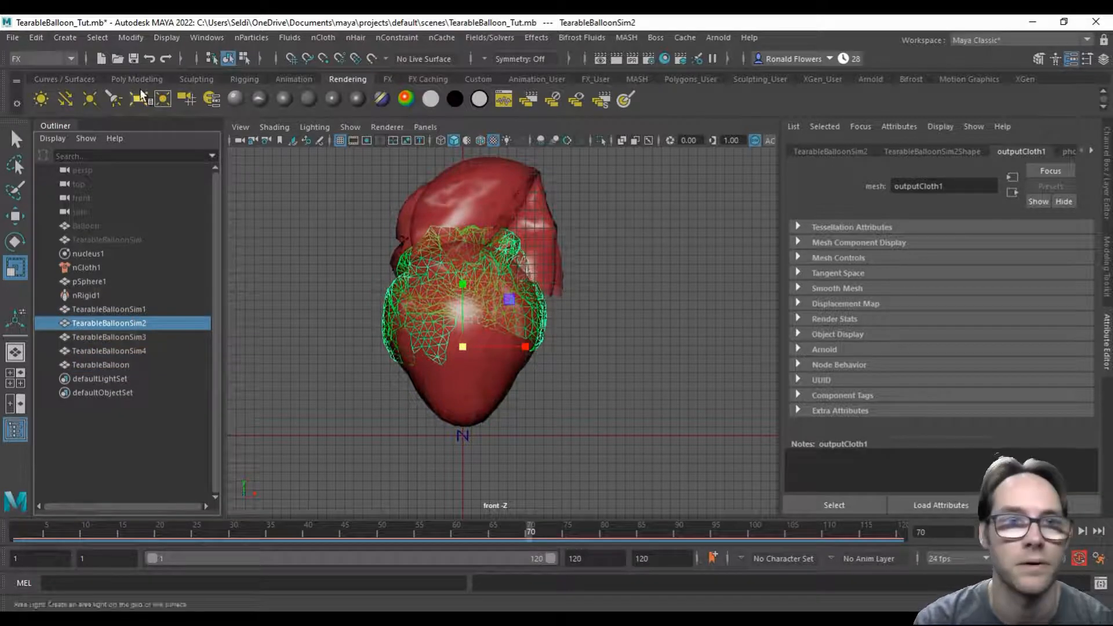
click(36, 38)
mouse_move(116, 201)
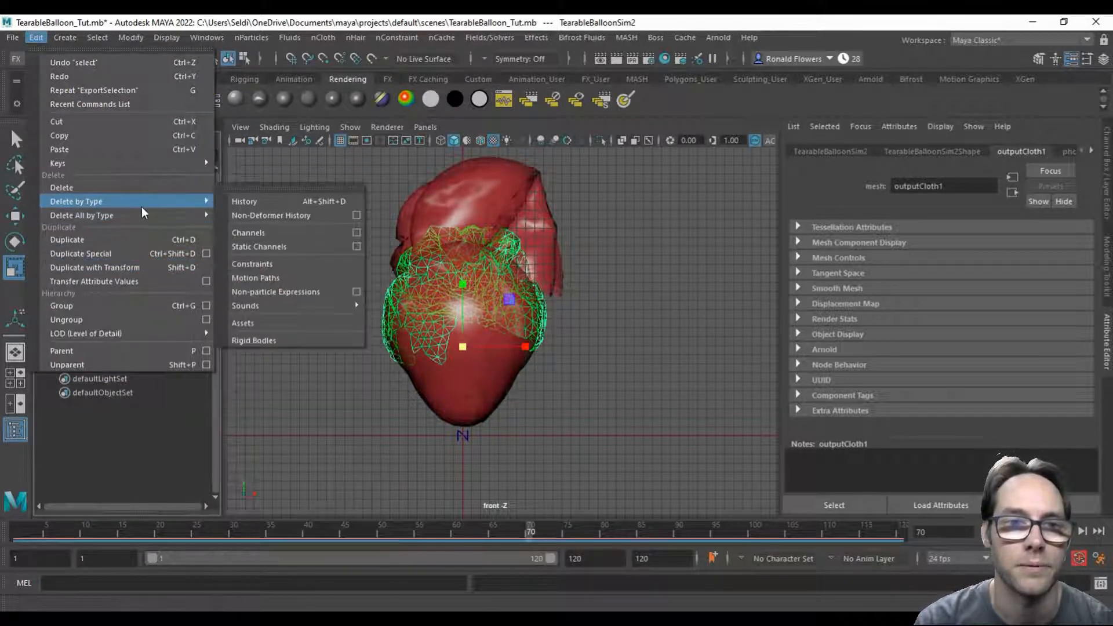
click(299, 195)
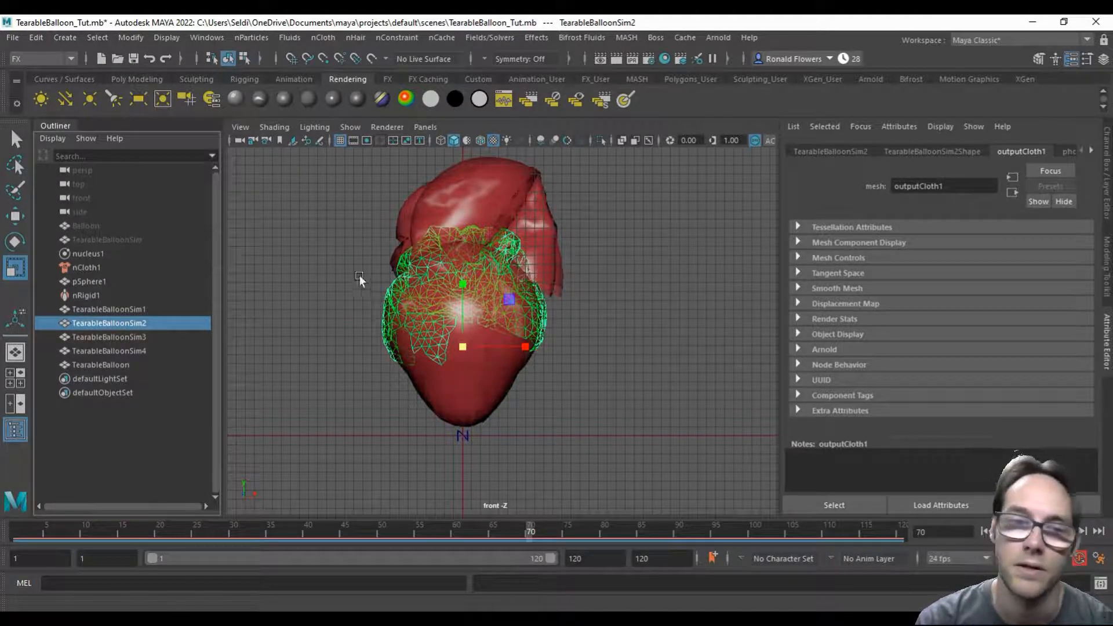
Step: Combine TearableBalloonSim1 through TearableBalloonSim4 and TearableBalloon into one mesh and delete the combined mesh's construction history
click(130, 310)
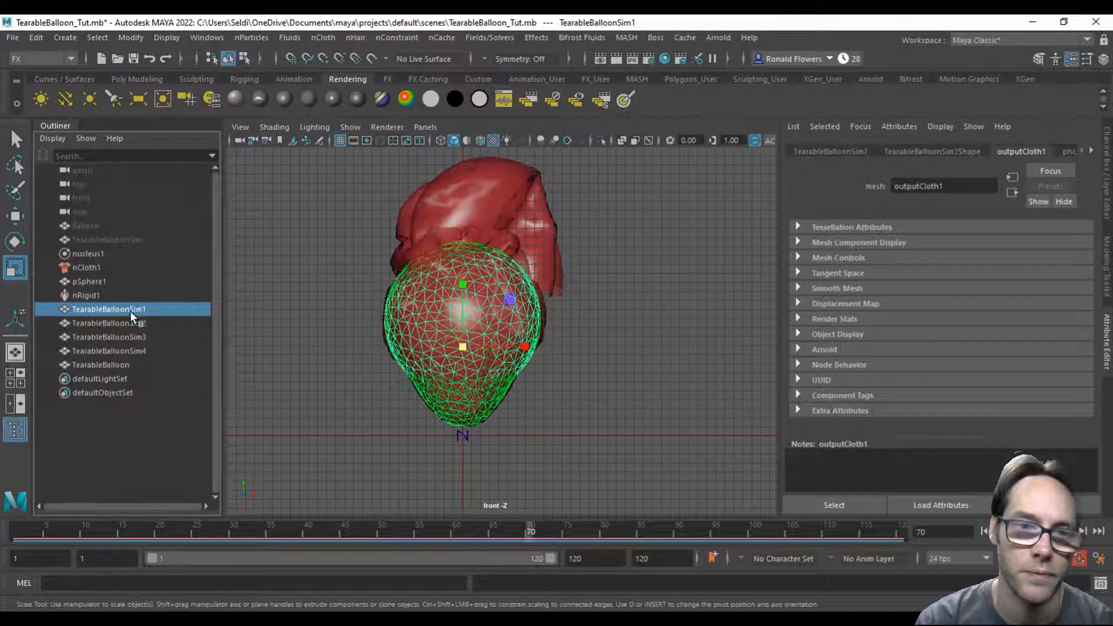
shift+click(126, 365)
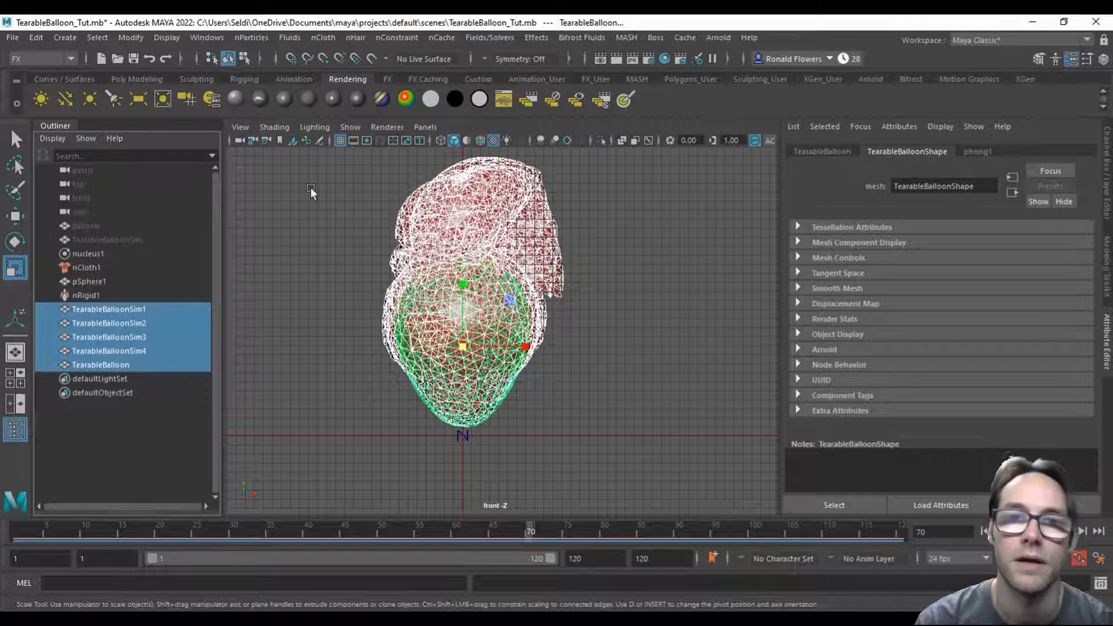
click(130, 79)
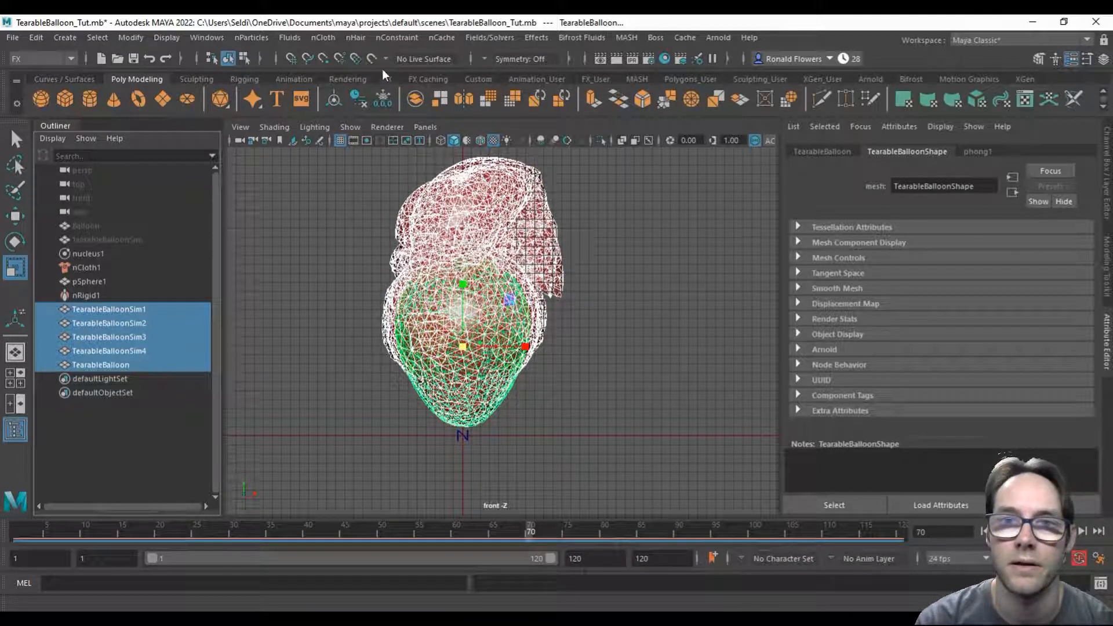
click(415, 97)
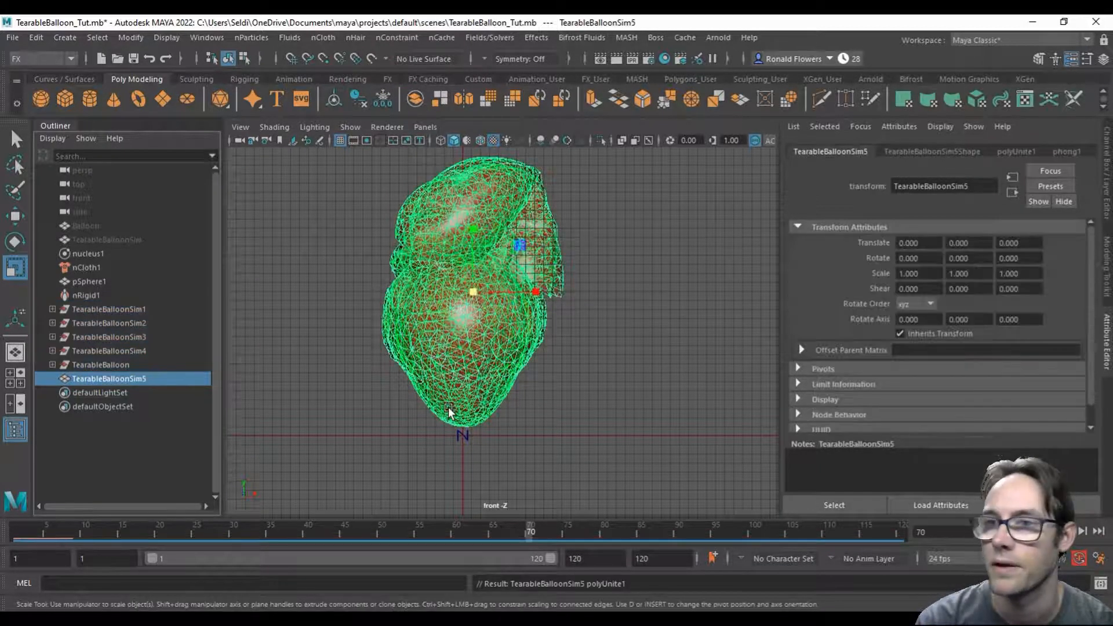
click(36, 37)
mouse_move(104, 204)
click(244, 201)
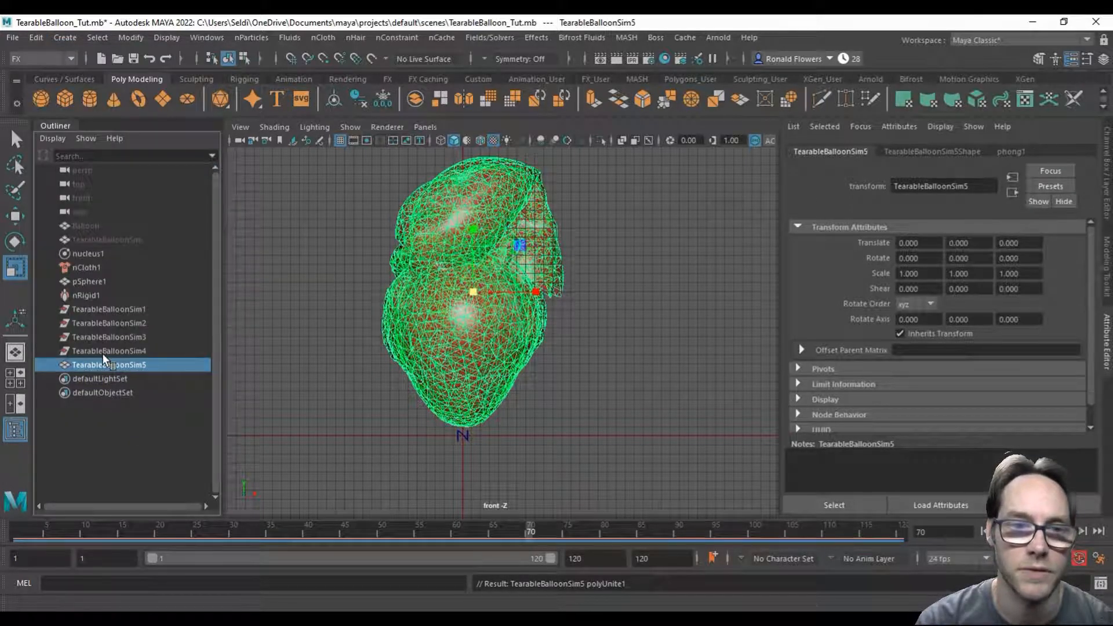
Step: Delete the leftover empty groups TearableBalloonSim1 through TearableBalloonSim4
click(103, 352)
drag(125, 336, 122, 311)
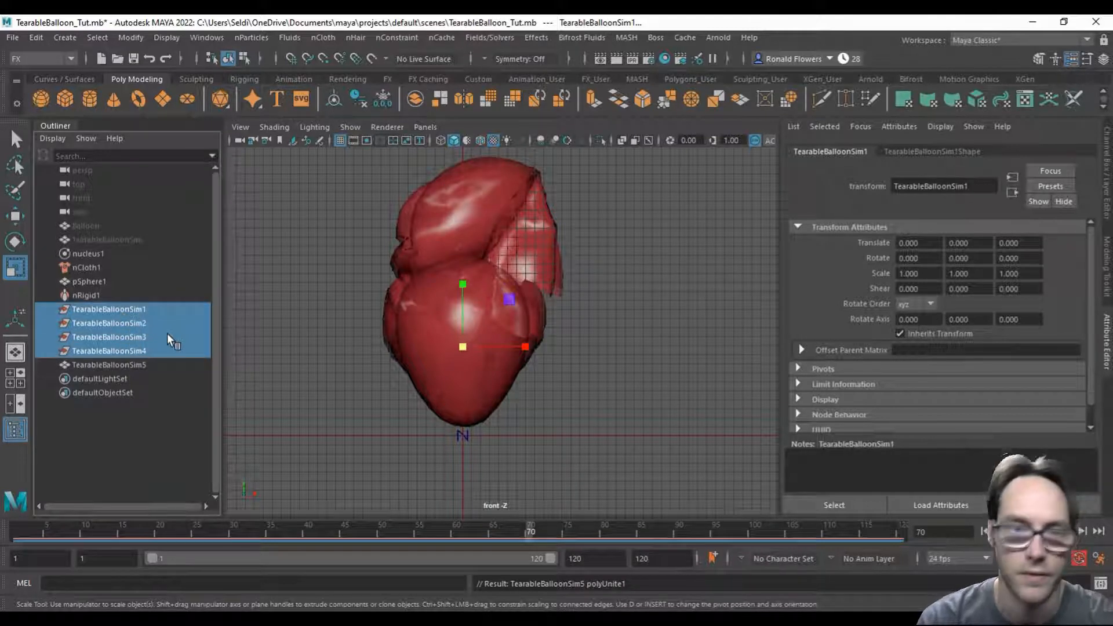
key(Delete)
Step: Separate the combined TearableBalloonSim5 mesh into individual surfaces and delete their construction history
click(106, 309)
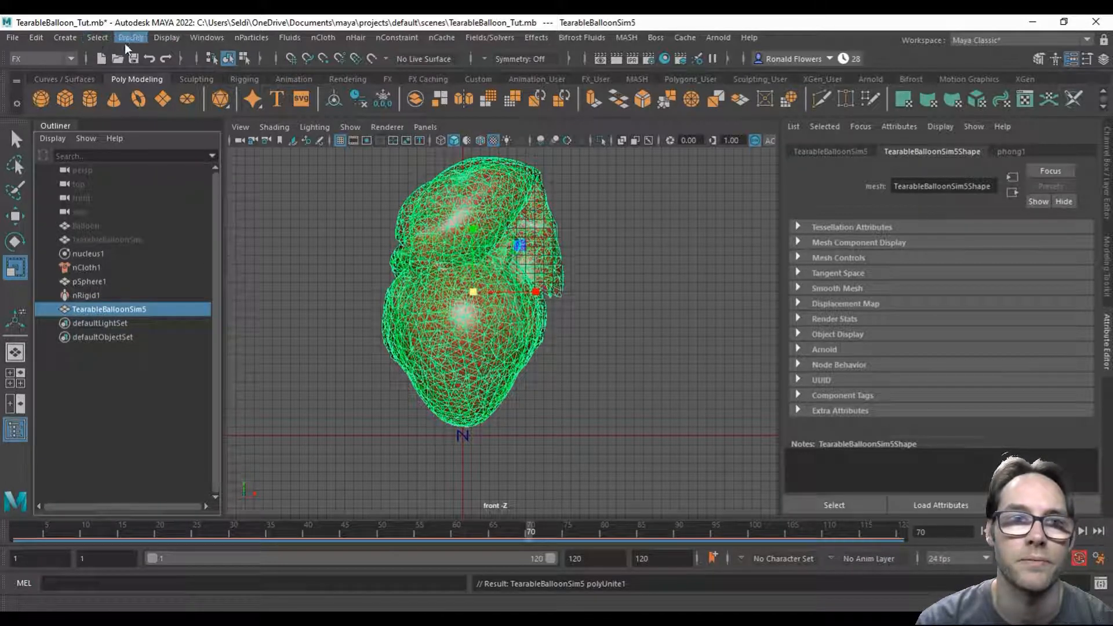
click(47, 60)
click(38, 74)
click(242, 37)
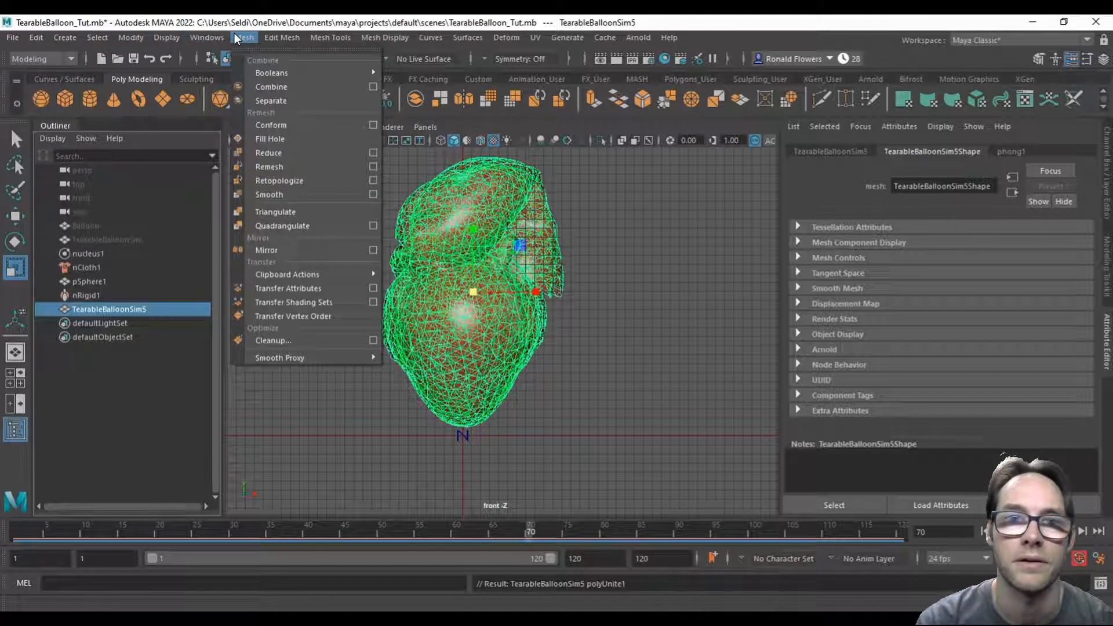
click(297, 104)
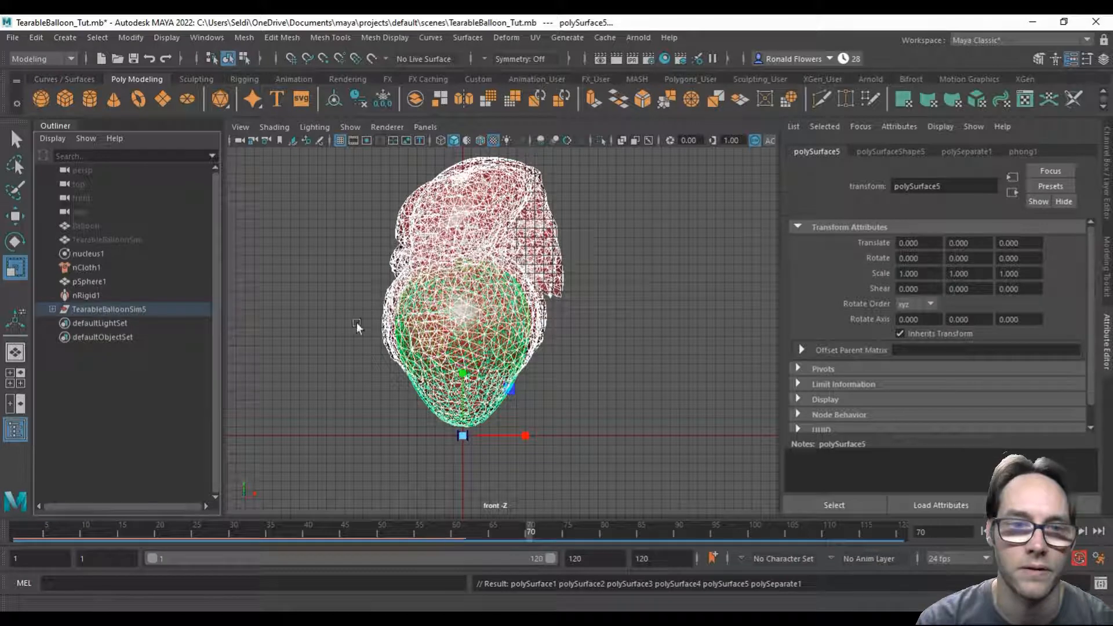
click(40, 36)
mouse_move(134, 208)
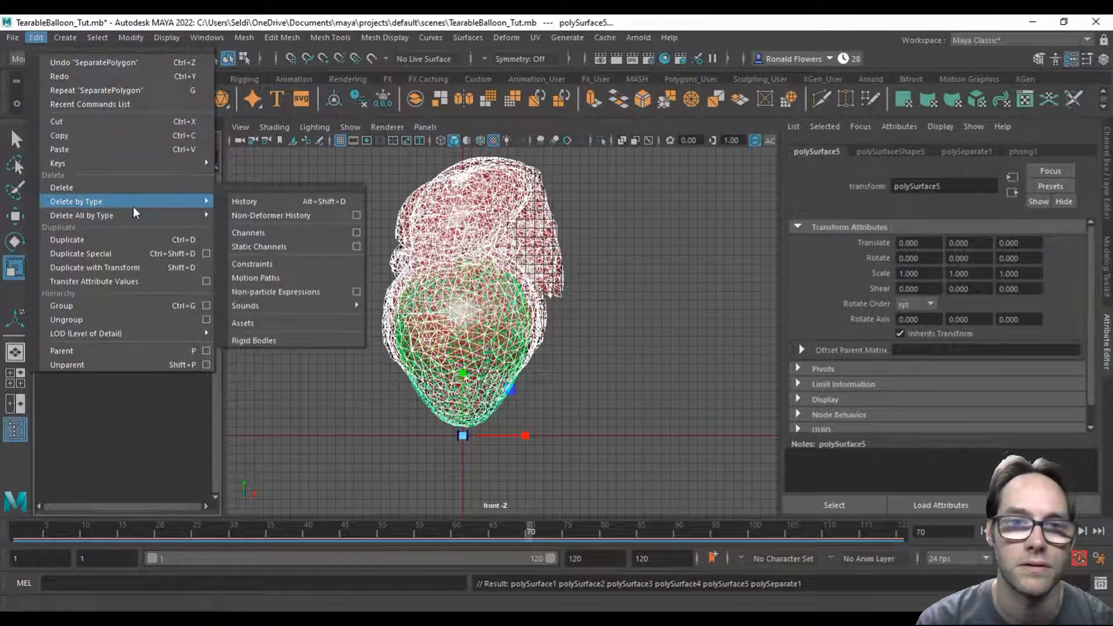
click(244, 201)
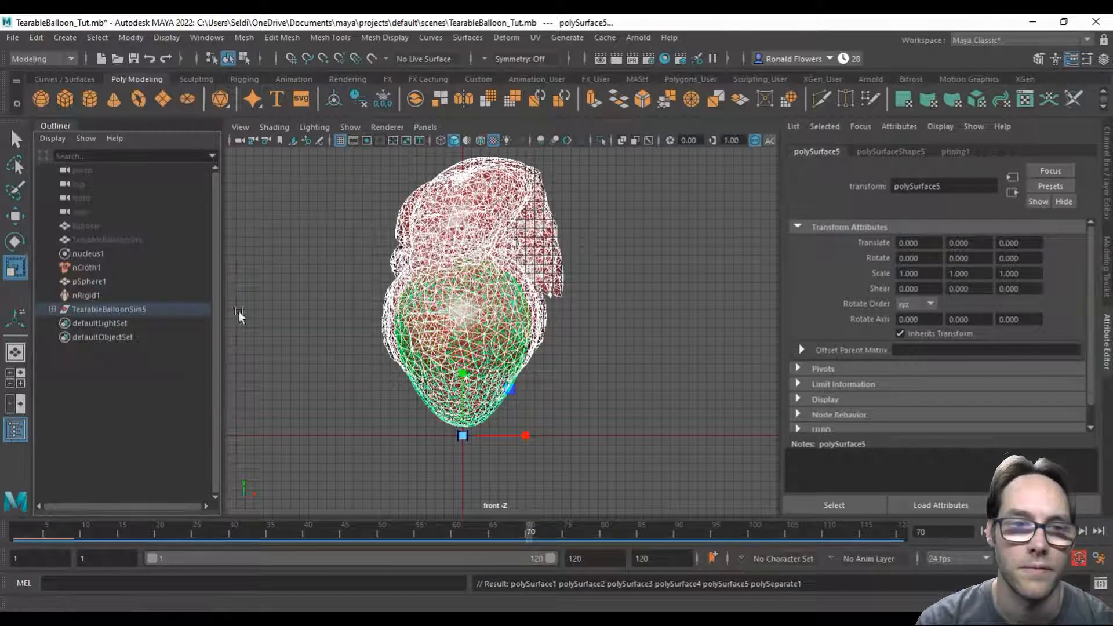
Step: Move polySurface1 through polySurface5 out of the TearableBalloonSim5 group to the scene root and delete the empty group
click(52, 309)
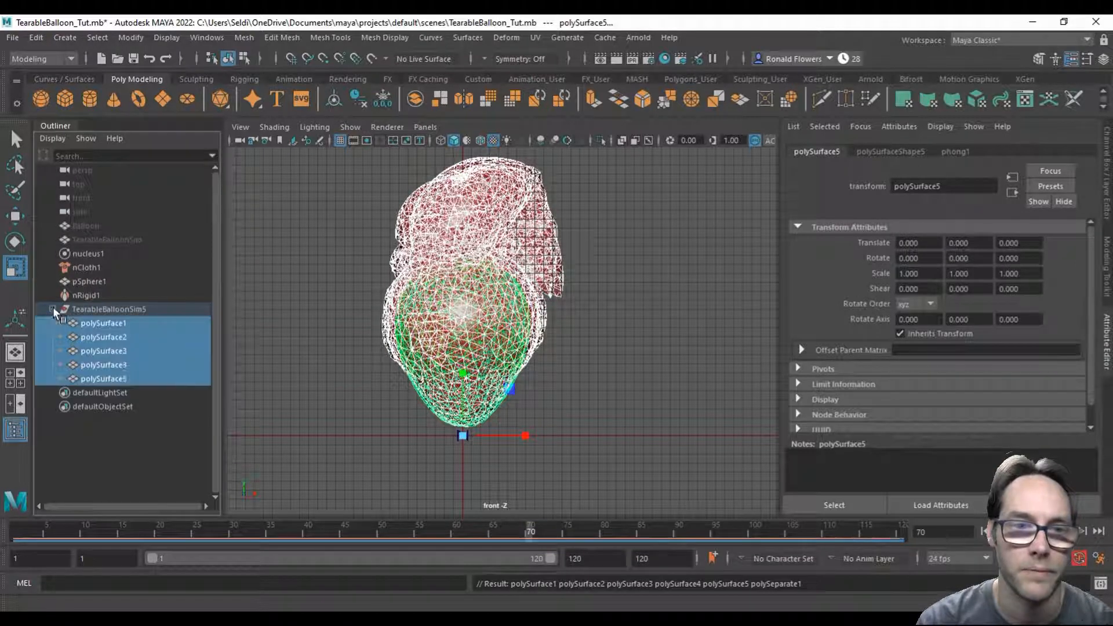
click(137, 380)
shift+click(127, 325)
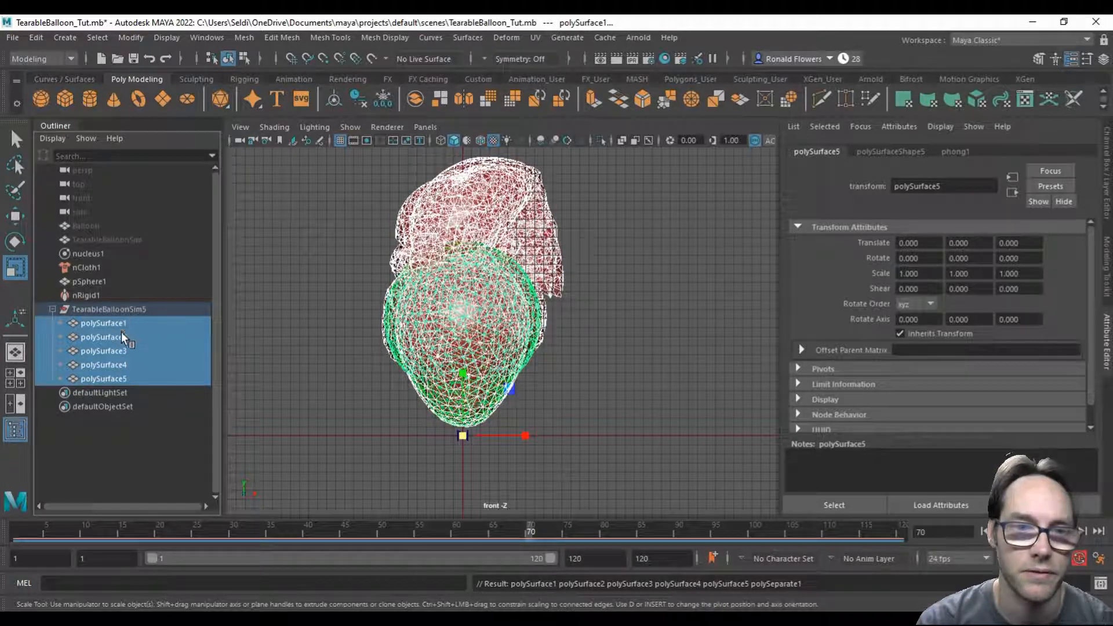
middle_drag(117, 322, 116, 304)
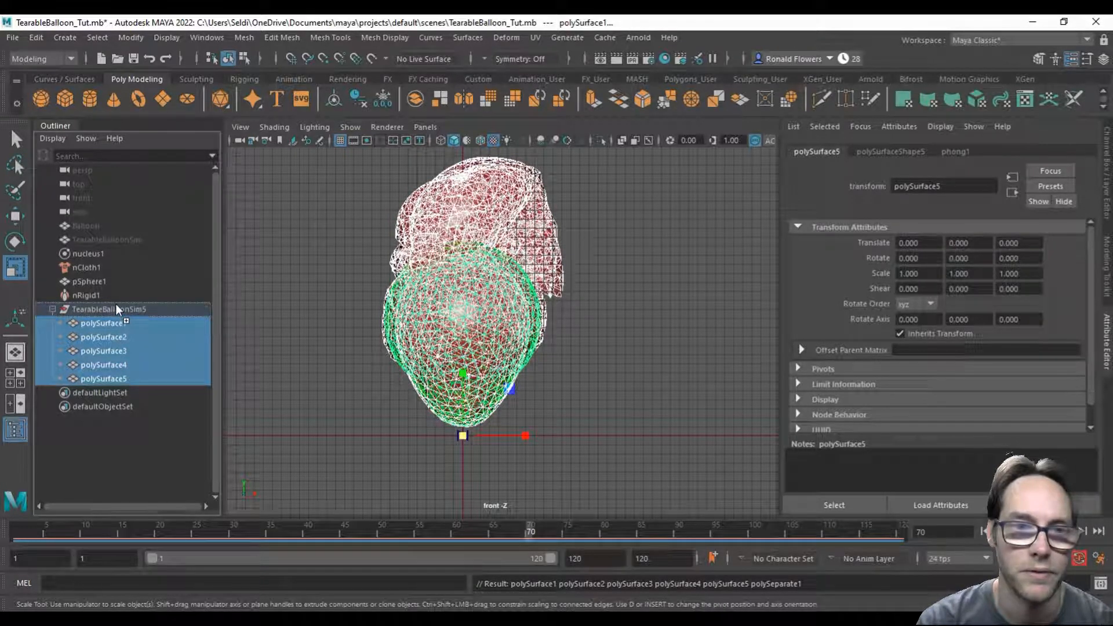
click(116, 305)
click(117, 379)
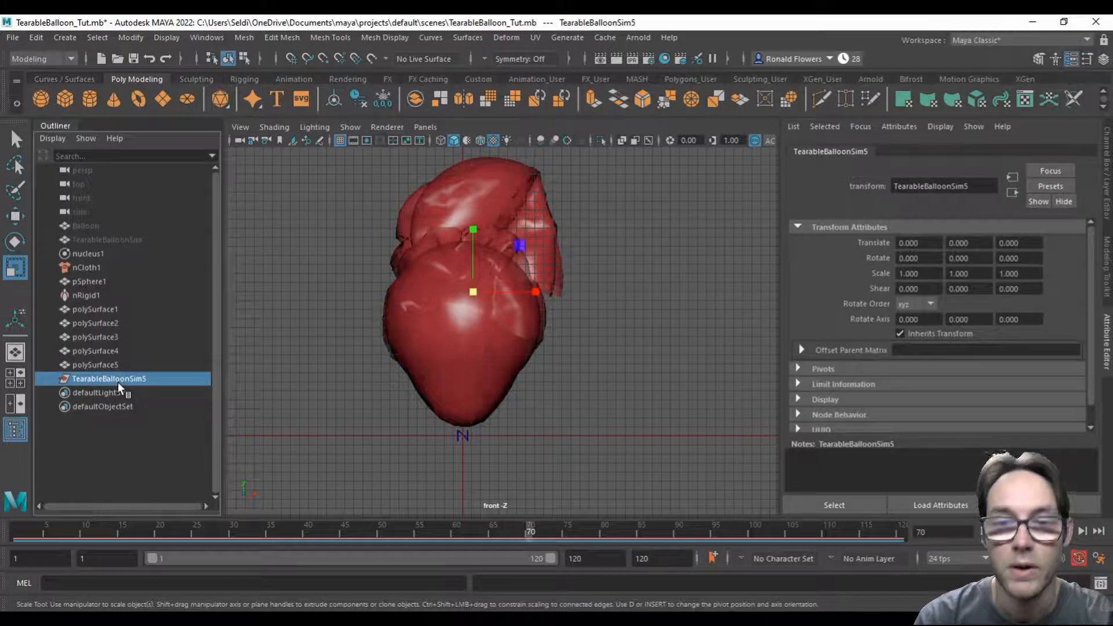
key(Delete)
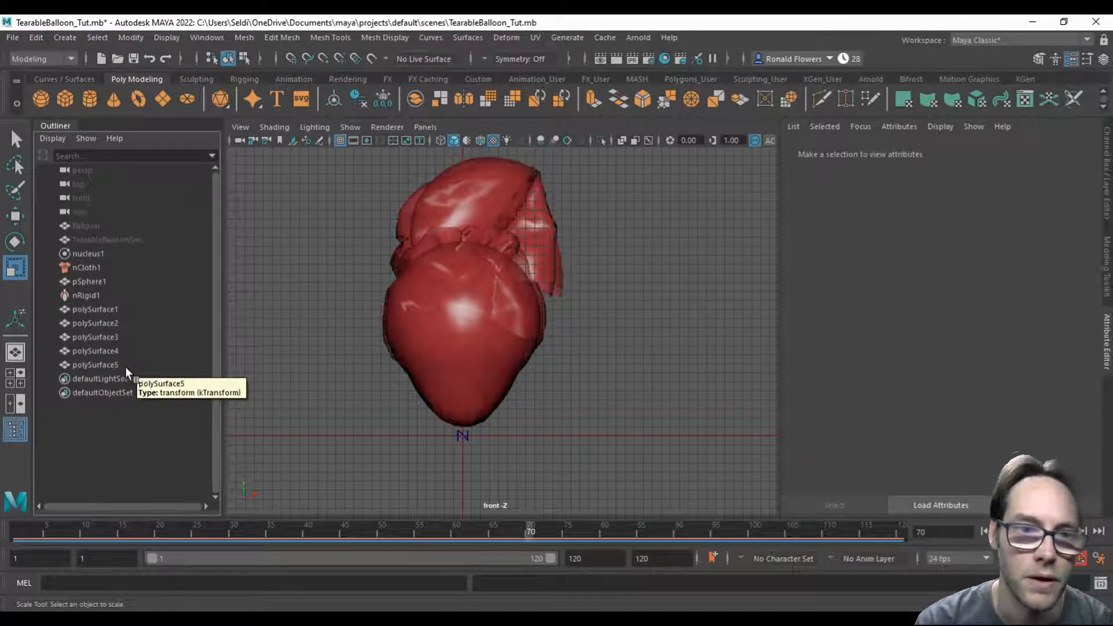
Step: Rename polySurface5, the intact balloon shape, as TearableBalloon
click(133, 364)
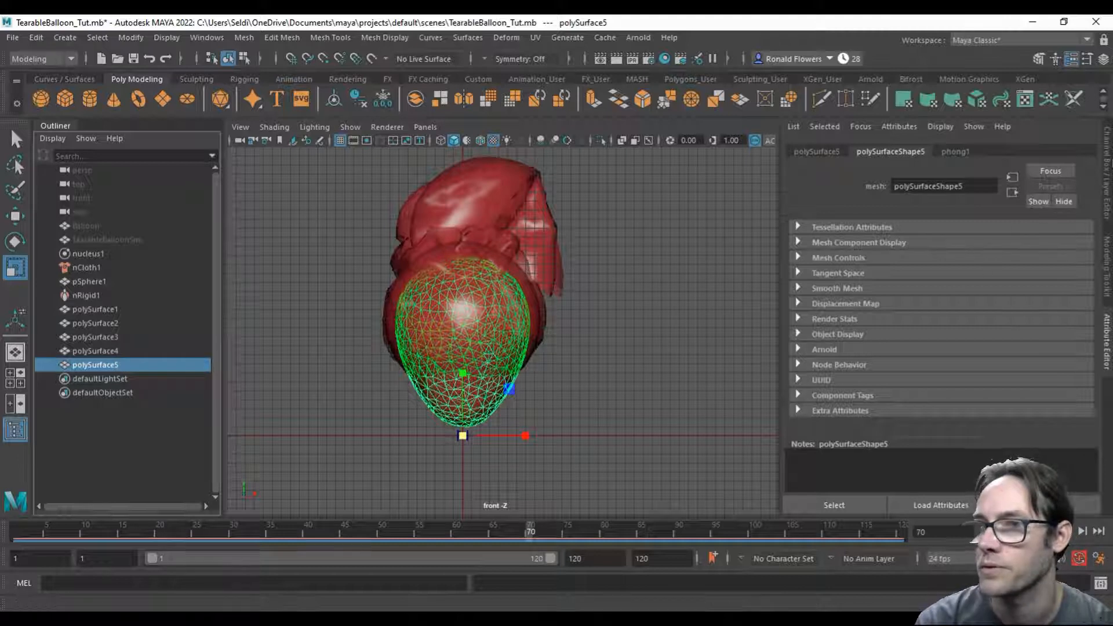
click(1107, 171)
double_click(944, 155)
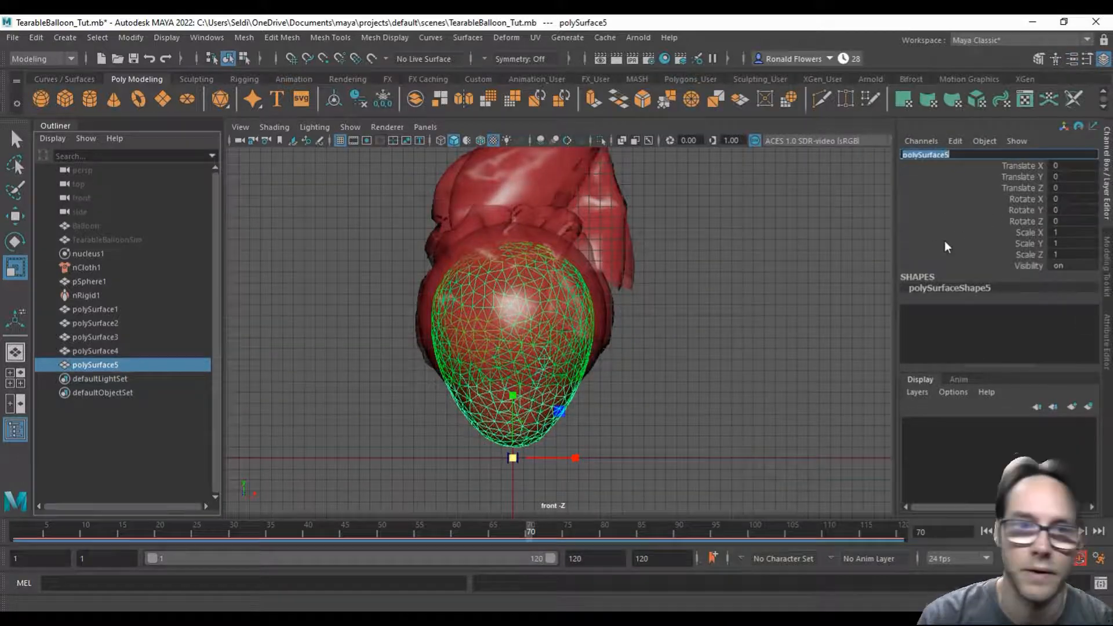
text(Tearabl)
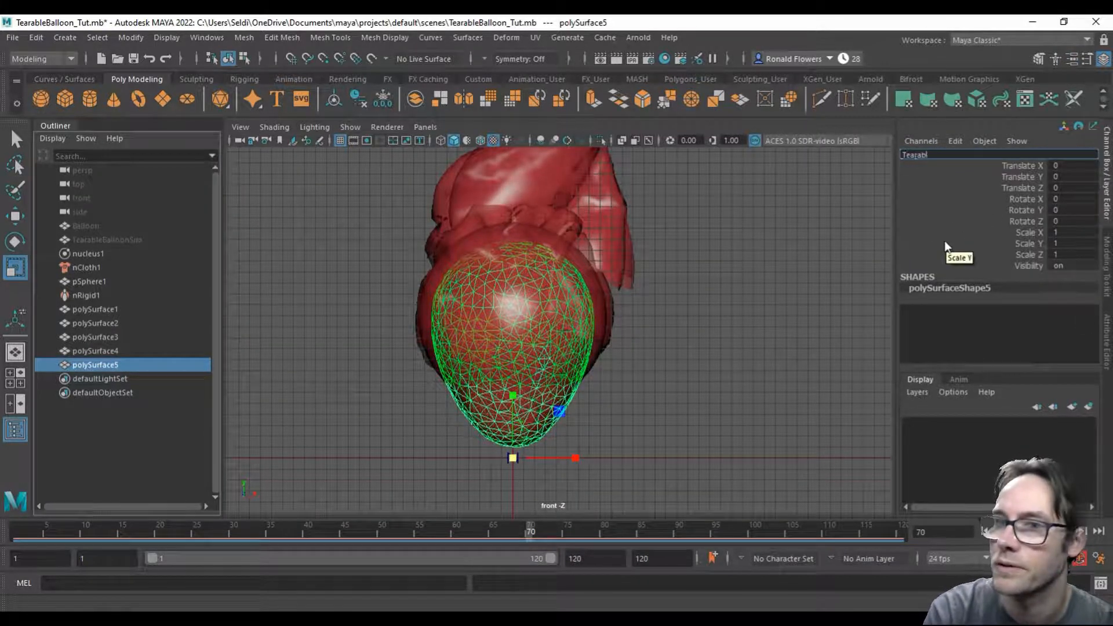
text(eBalloon)
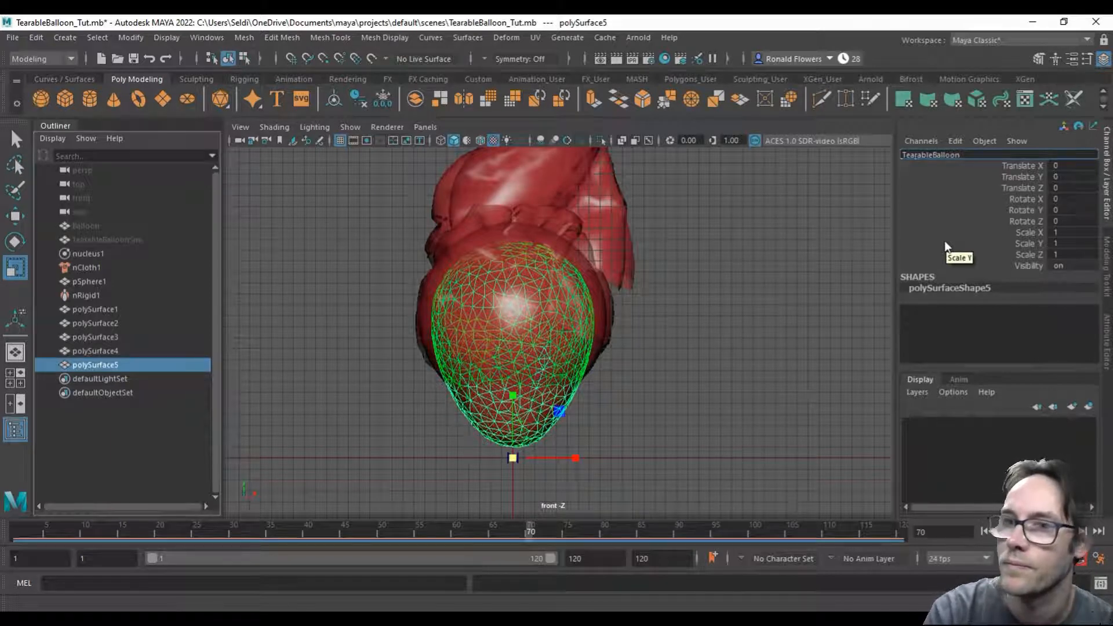
key(Return)
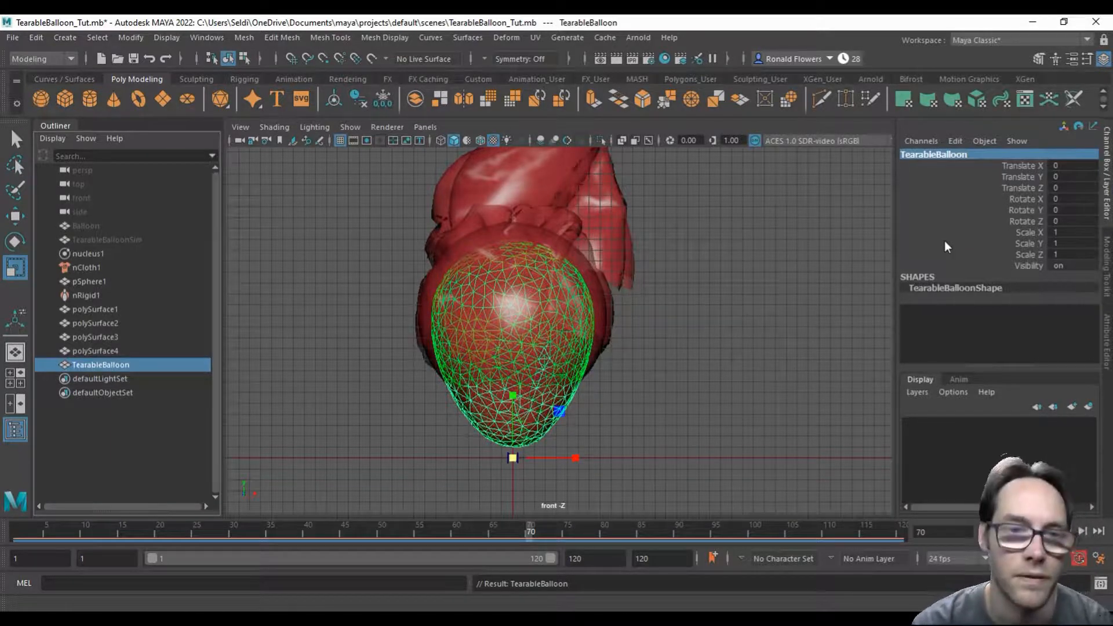
Step: Check the shapes of polySurface1 through polySurface4 and rename polySurface1, the first burst stage, as Explosion_01
click(106, 310)
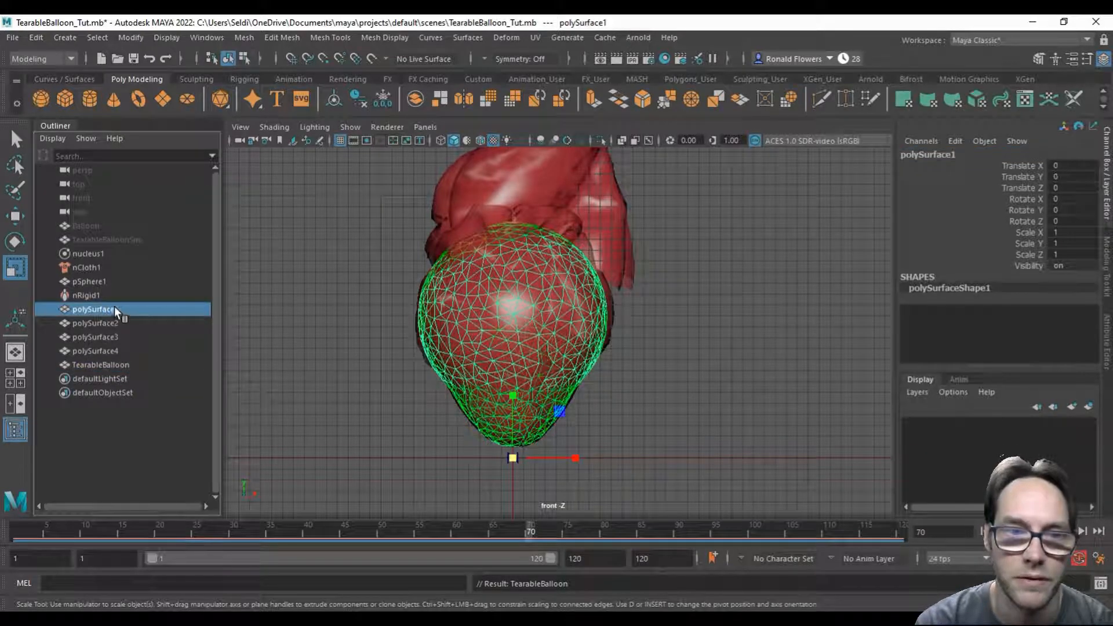
click(112, 326)
click(109, 338)
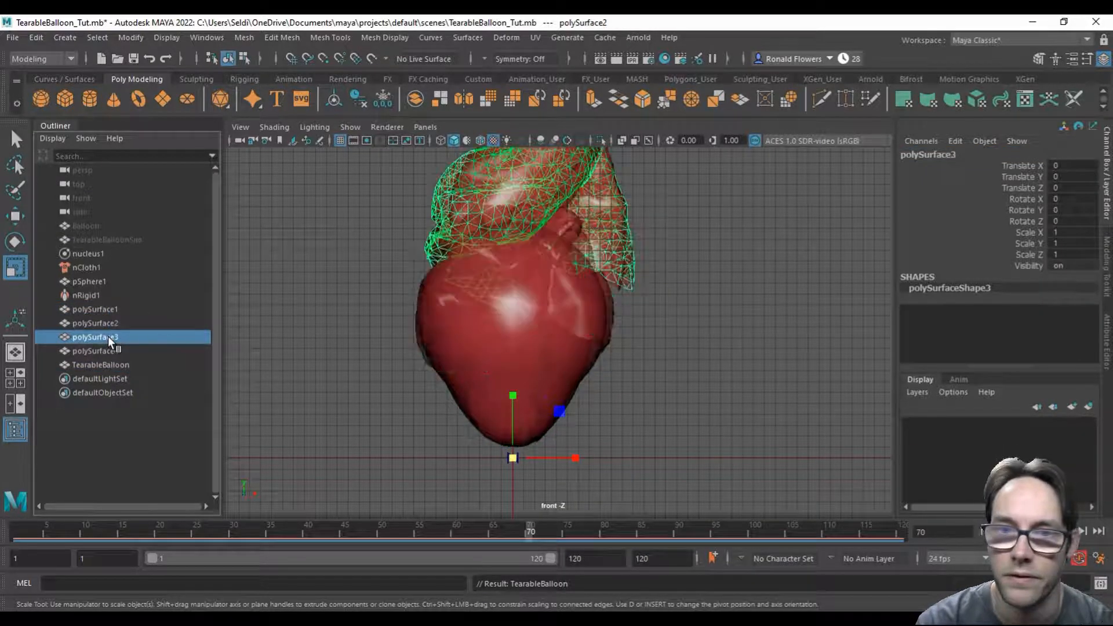
click(108, 351)
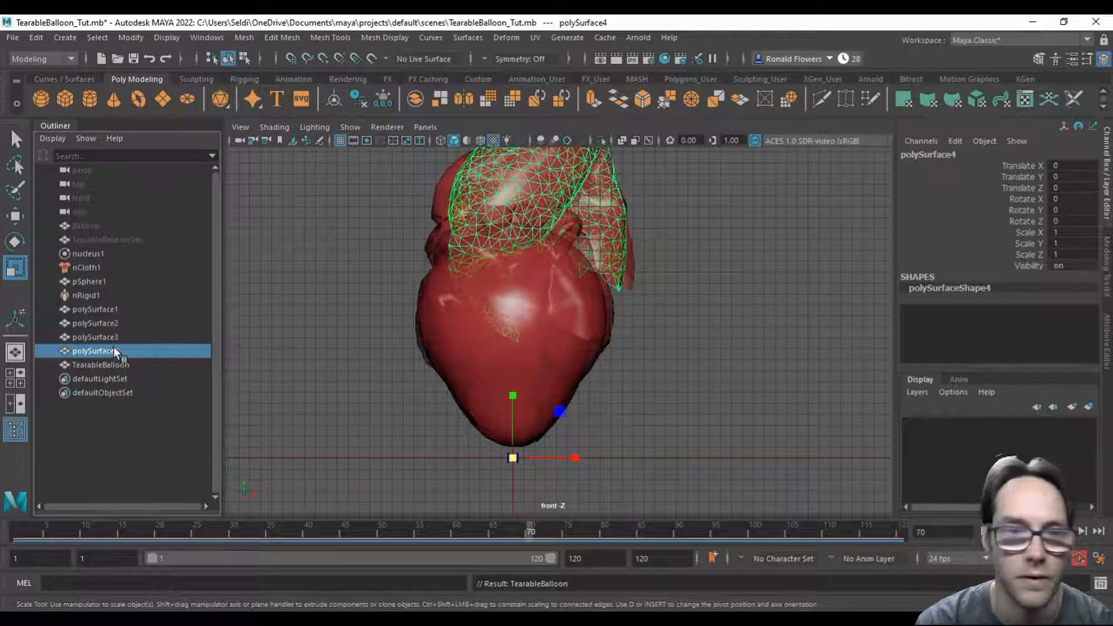
click(117, 312)
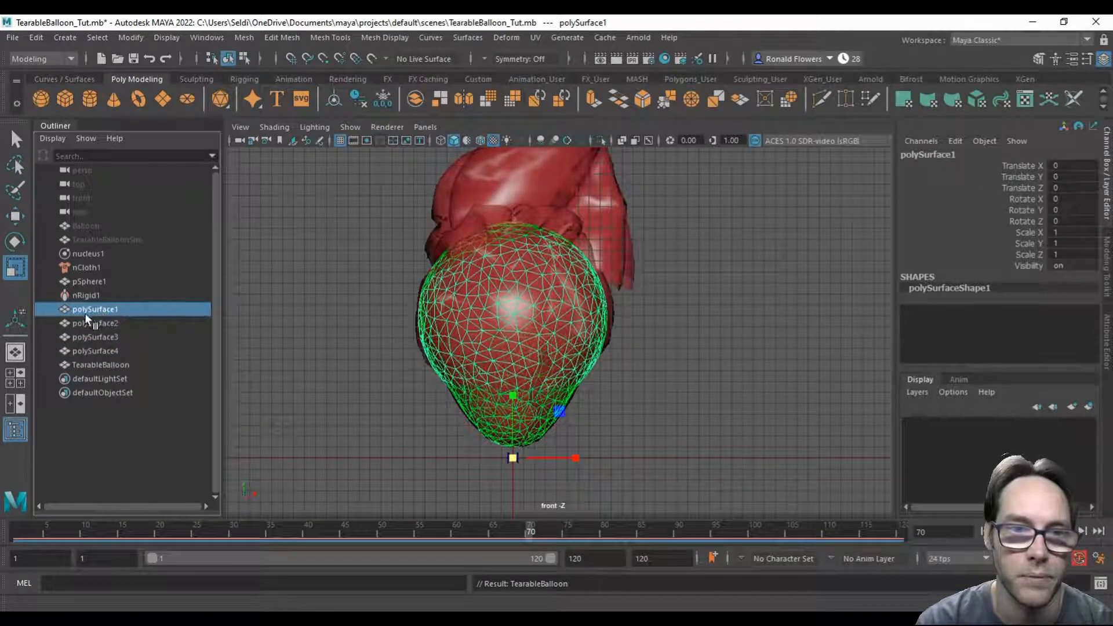
double_click(922, 154)
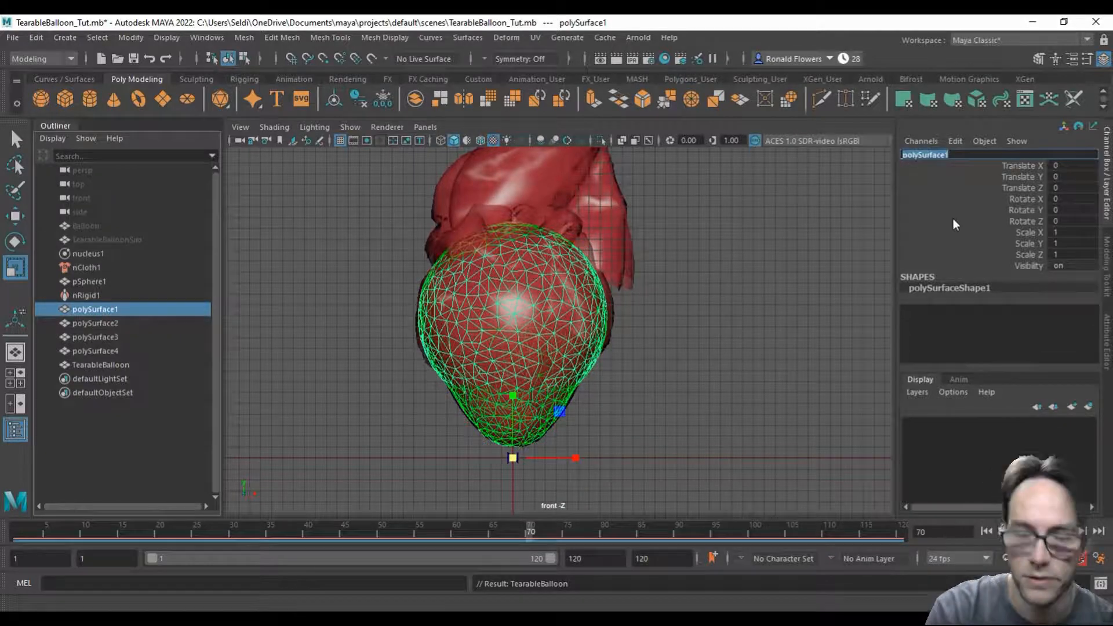
text(Explosion_)
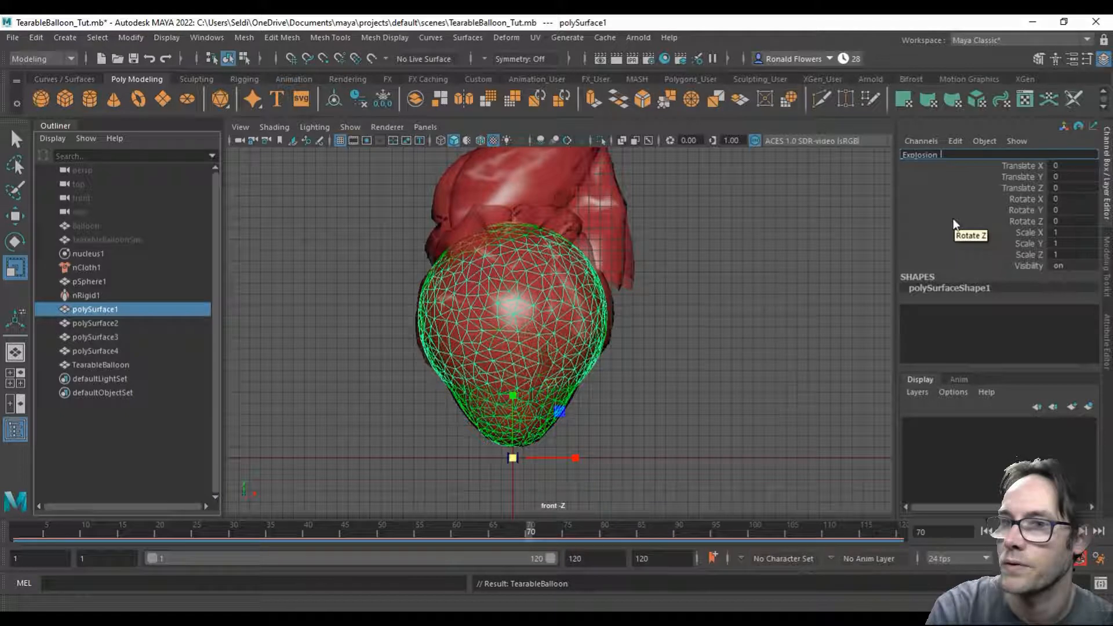
text( 01)
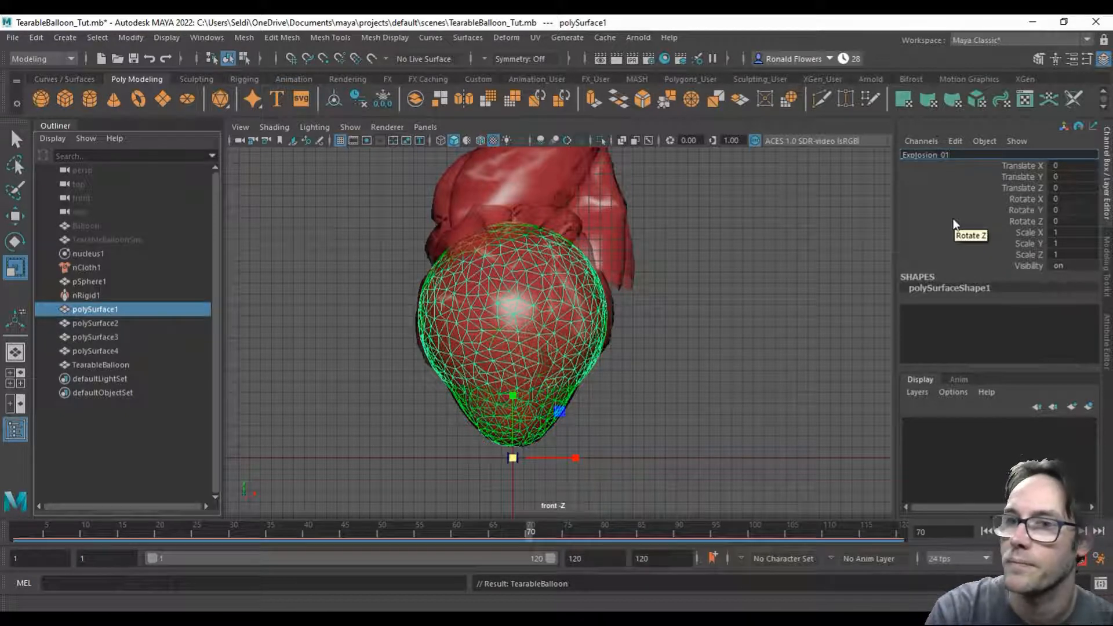
key(Return)
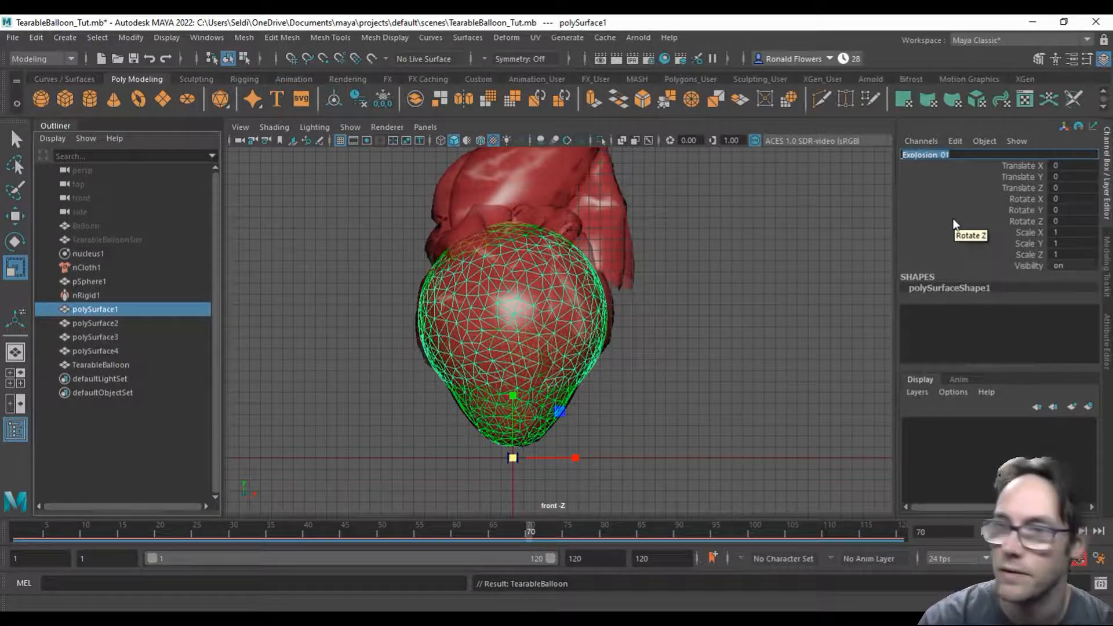
Step: Rename polySurface2 as Explosion_02 and polySurface3 as Explosion_03
click(98, 324)
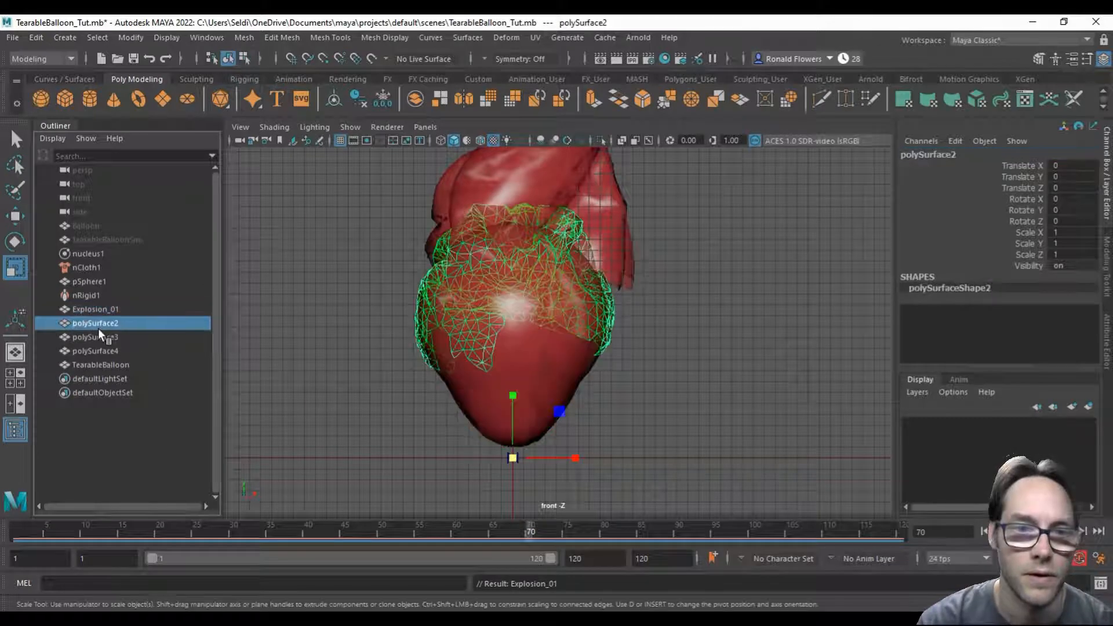
click(927, 156)
text(Explosion_02)
key(Return)
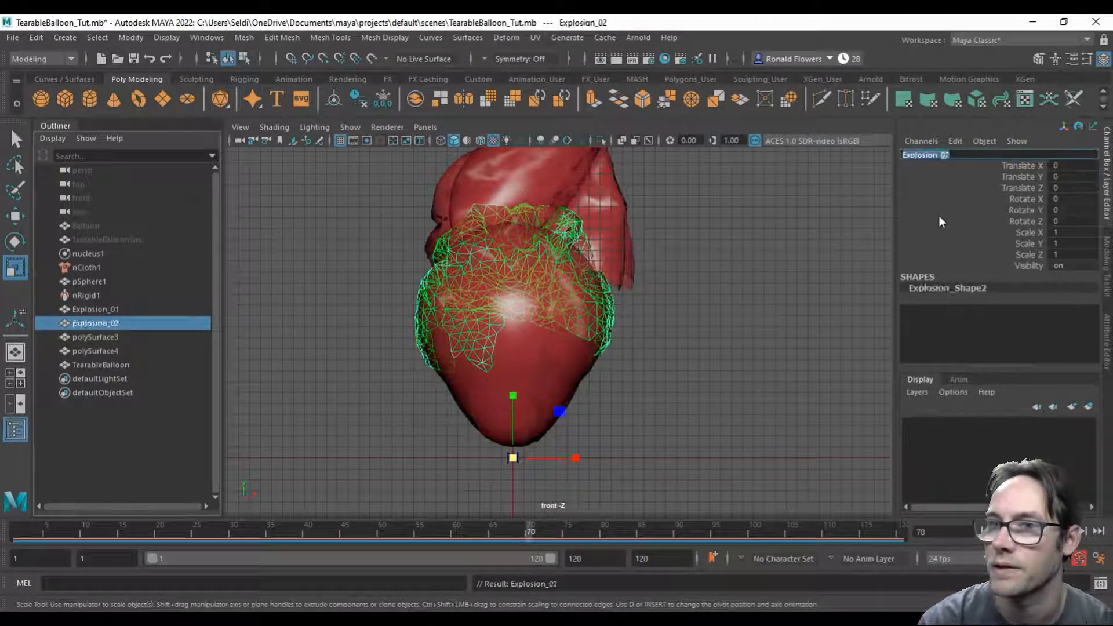
click(119, 338)
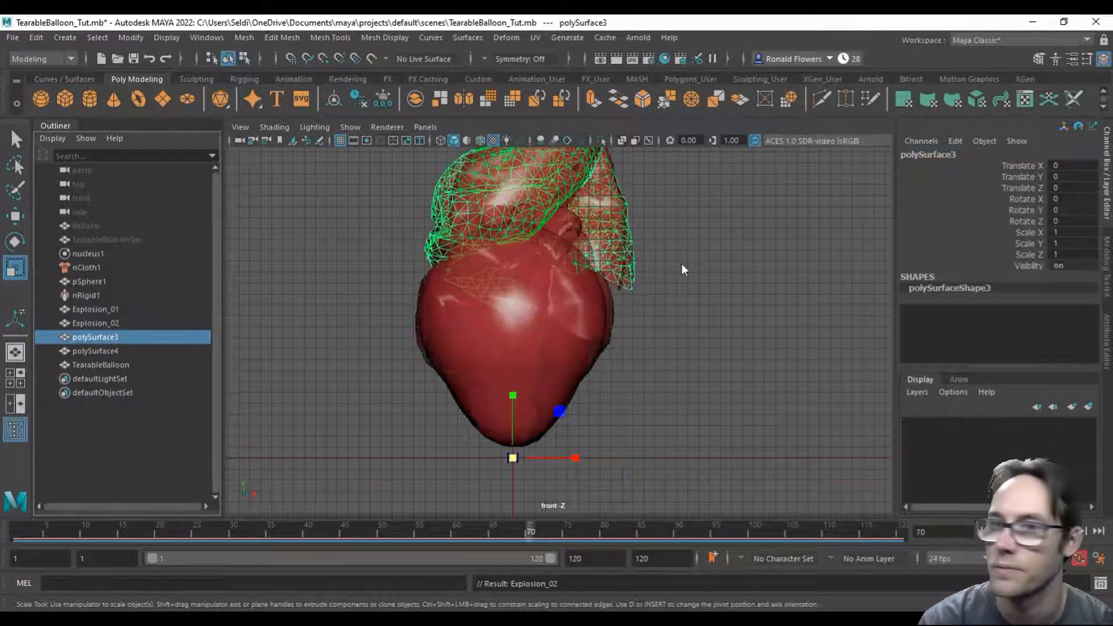
click(948, 156)
text(Explosion_03)
key(Return)
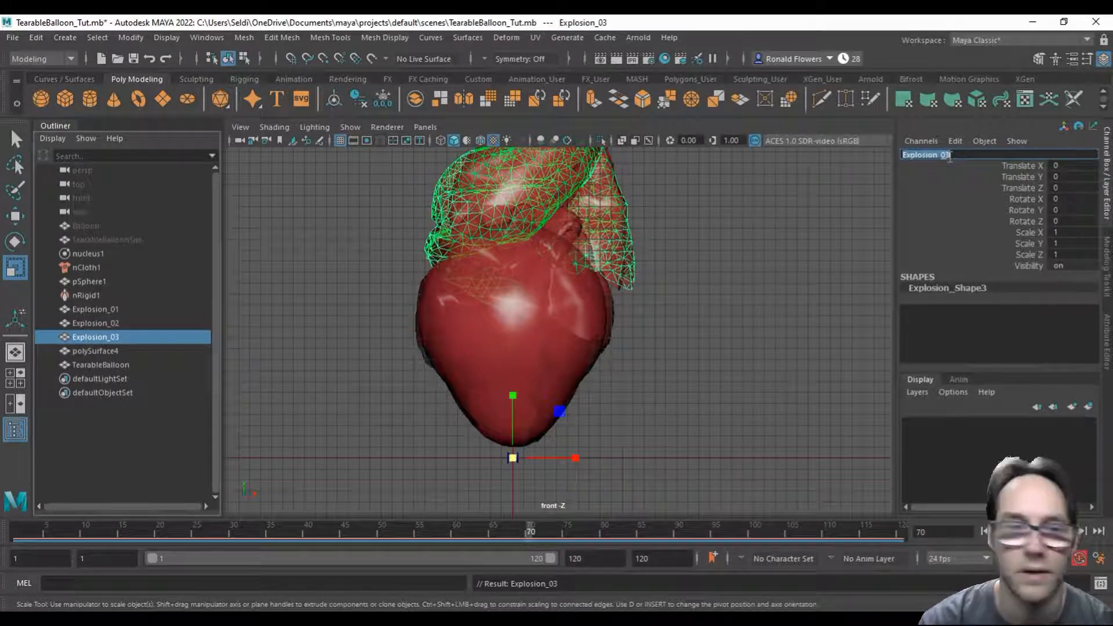
Step: Rename polySurface4, the last burst stage, as Explosion_04
click(116, 351)
click(940, 142)
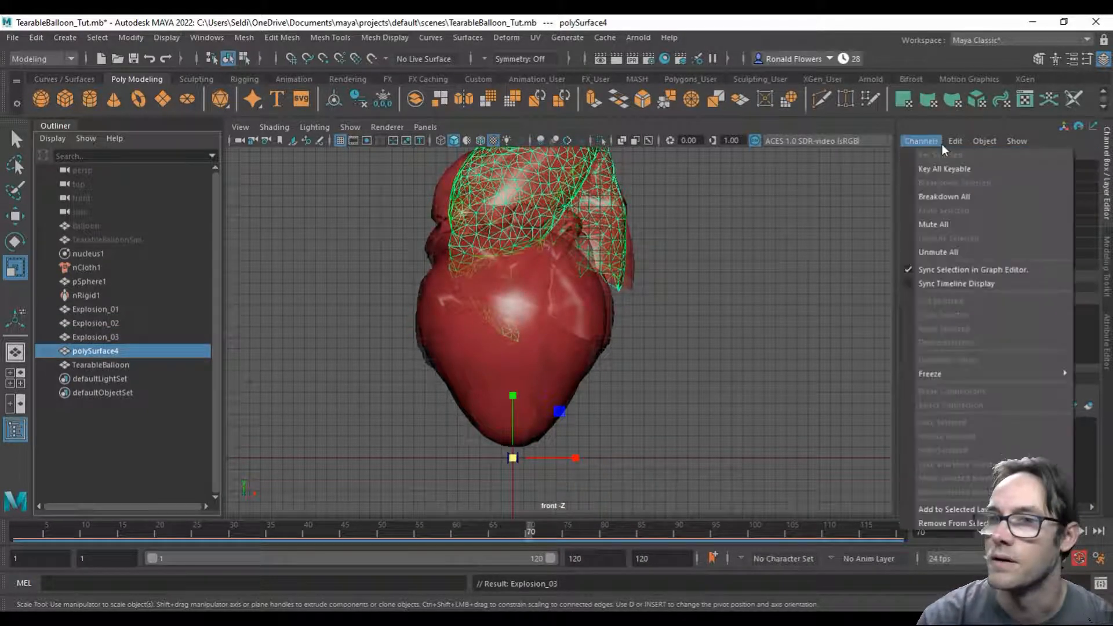
click(940, 143)
click(930, 155)
text(Explosion_04)
key(Return)
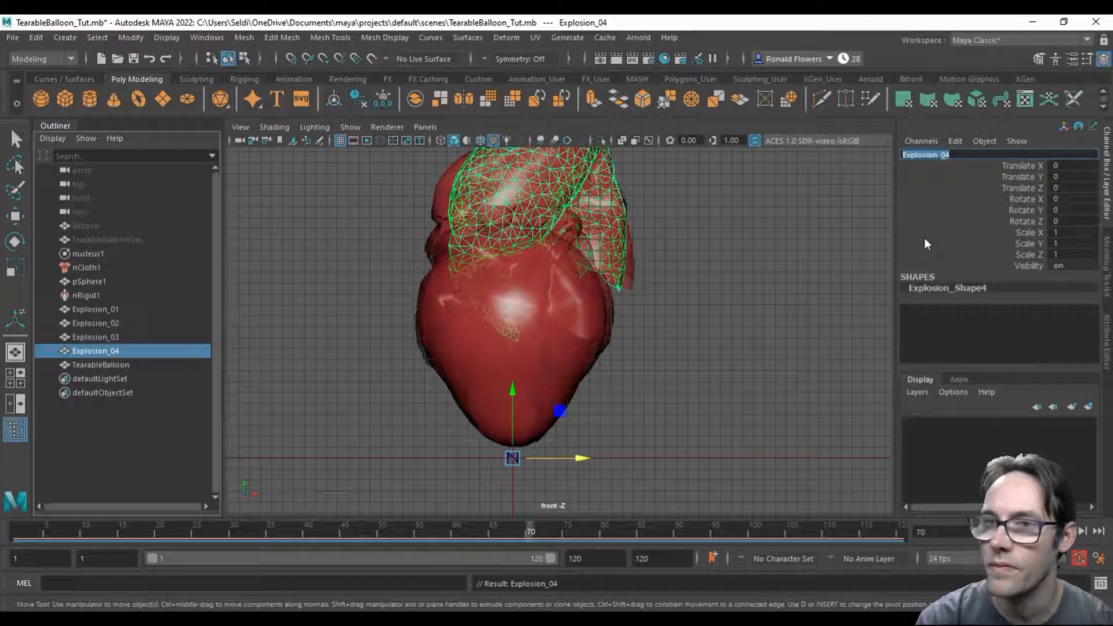
Step: Select the TearableBalloon mesh and open the Shape Editor, resized and placed so the balloon meshes stay visible
click(110, 365)
key(r)
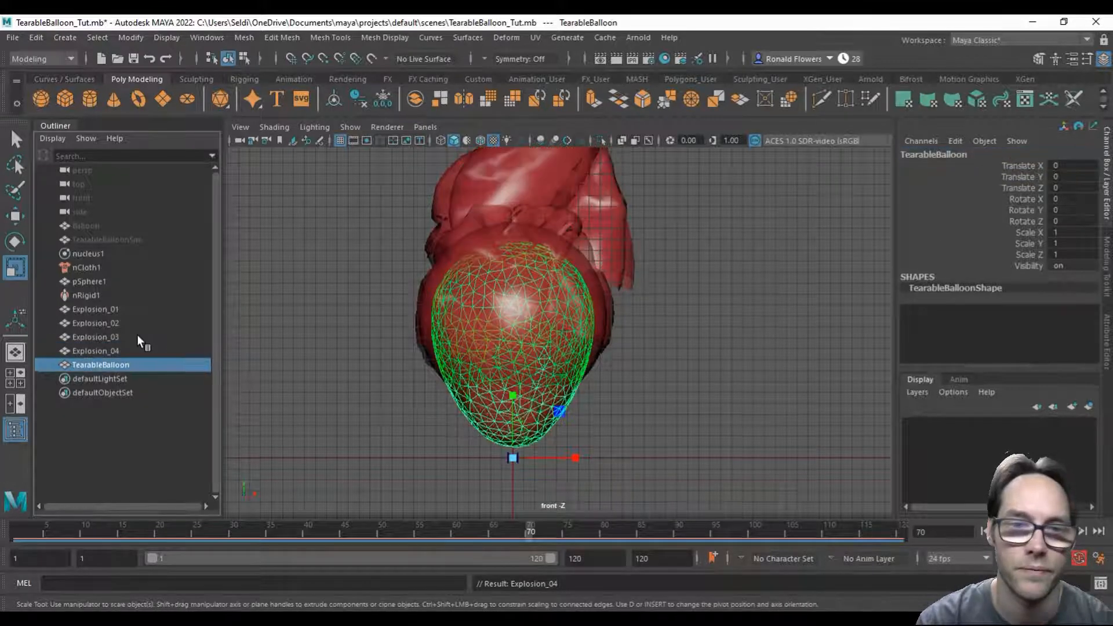
alt+right_drag(670, 357, 656, 239)
alt+middle_drag(655, 239, 642, 263)
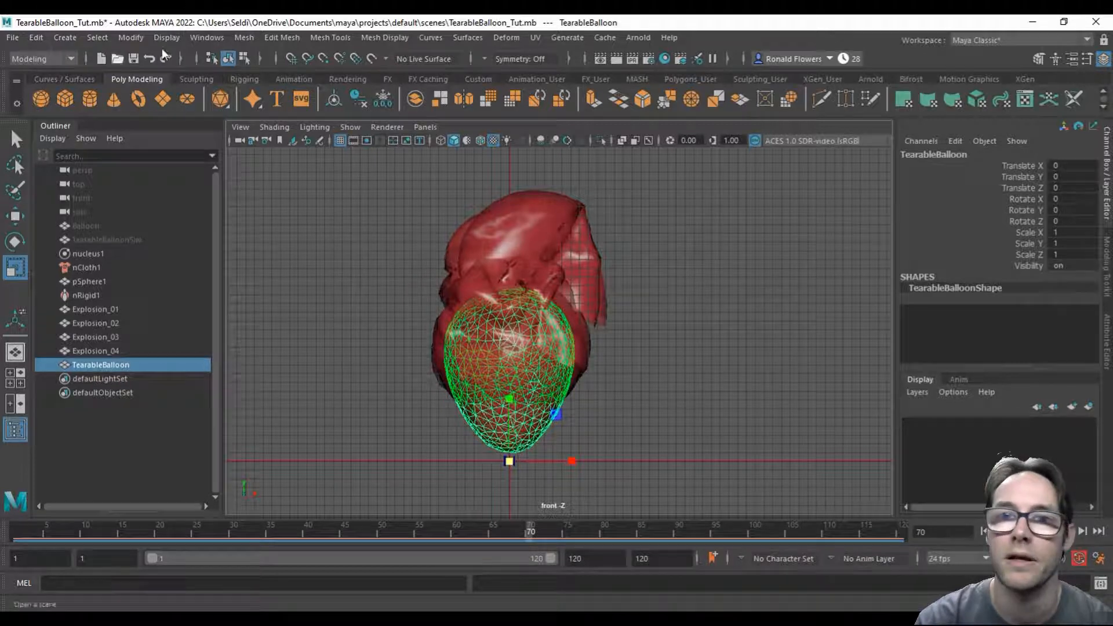
click(509, 37)
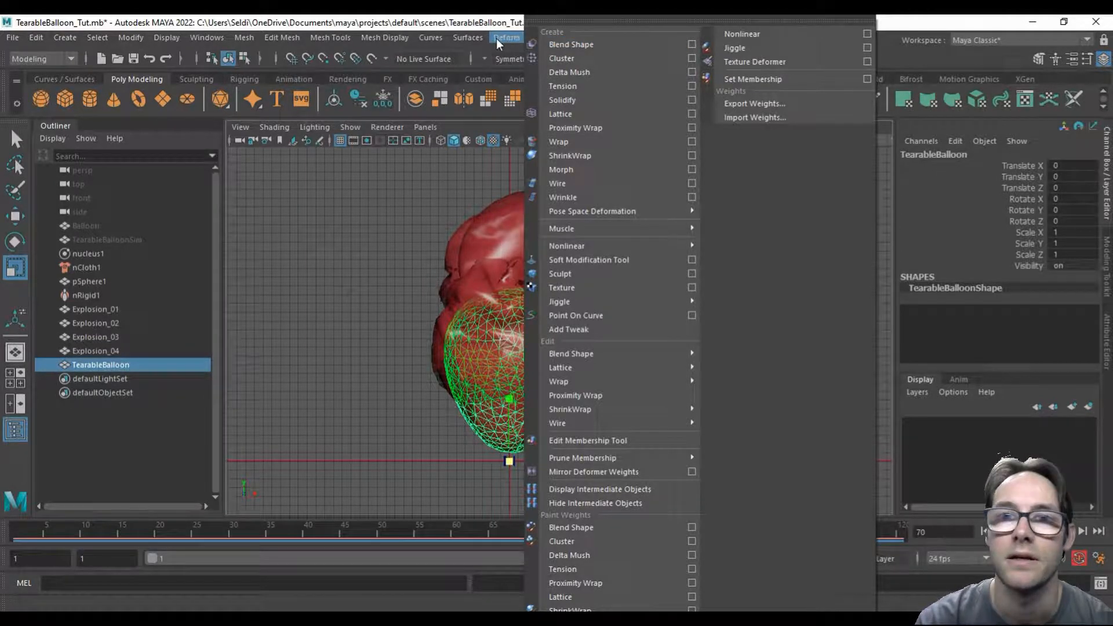
click(242, 37)
mouse_move(207, 37)
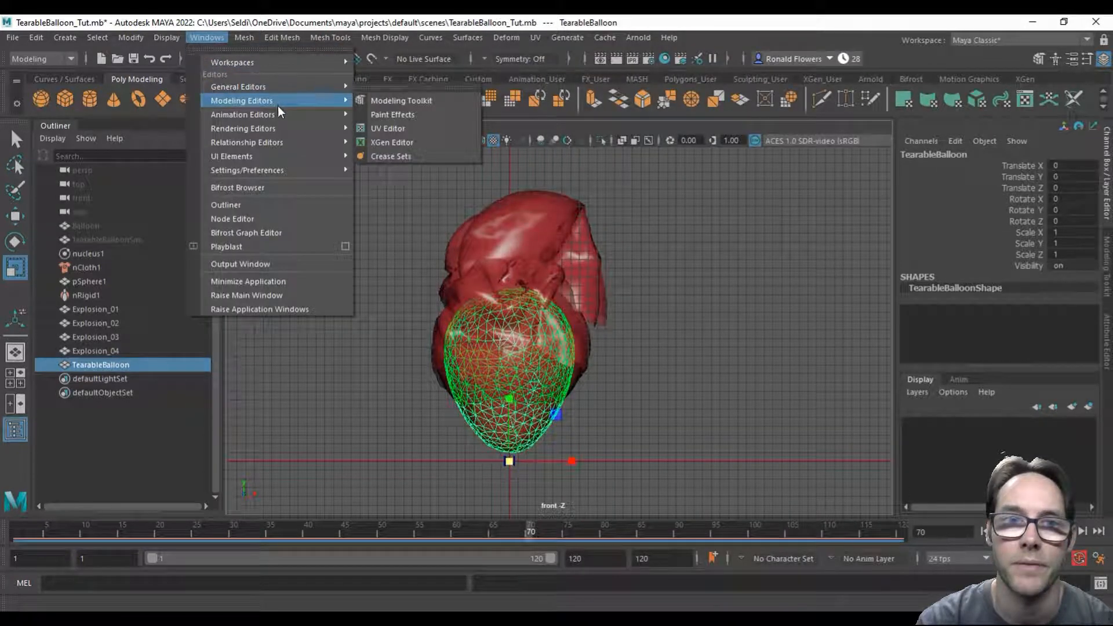
mouse_move(281, 116)
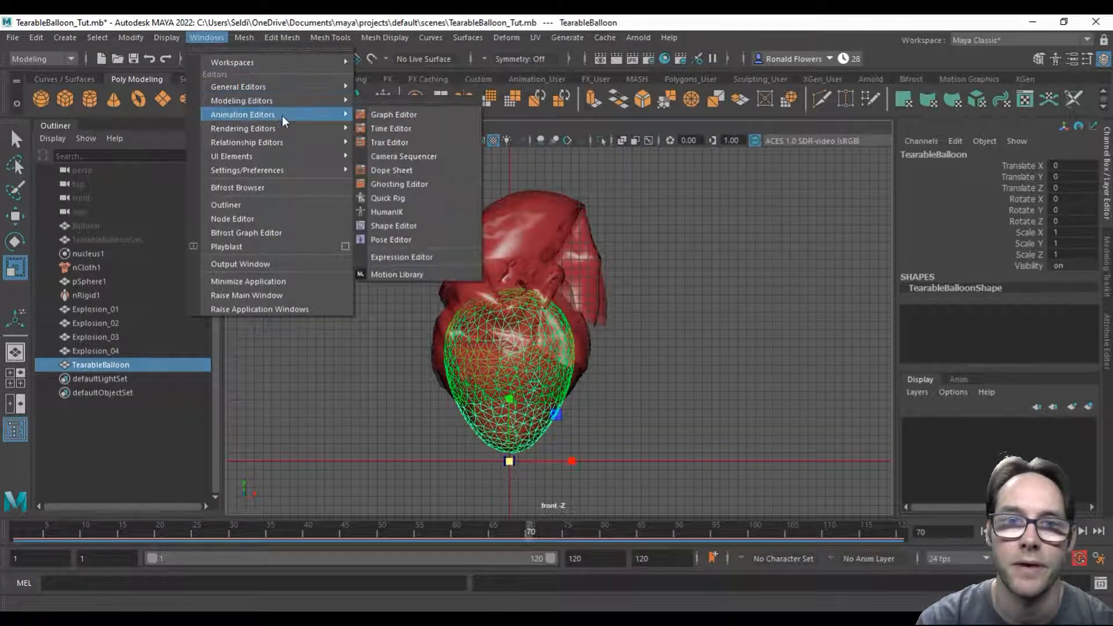
click(403, 227)
drag(710, 164, 666, 171)
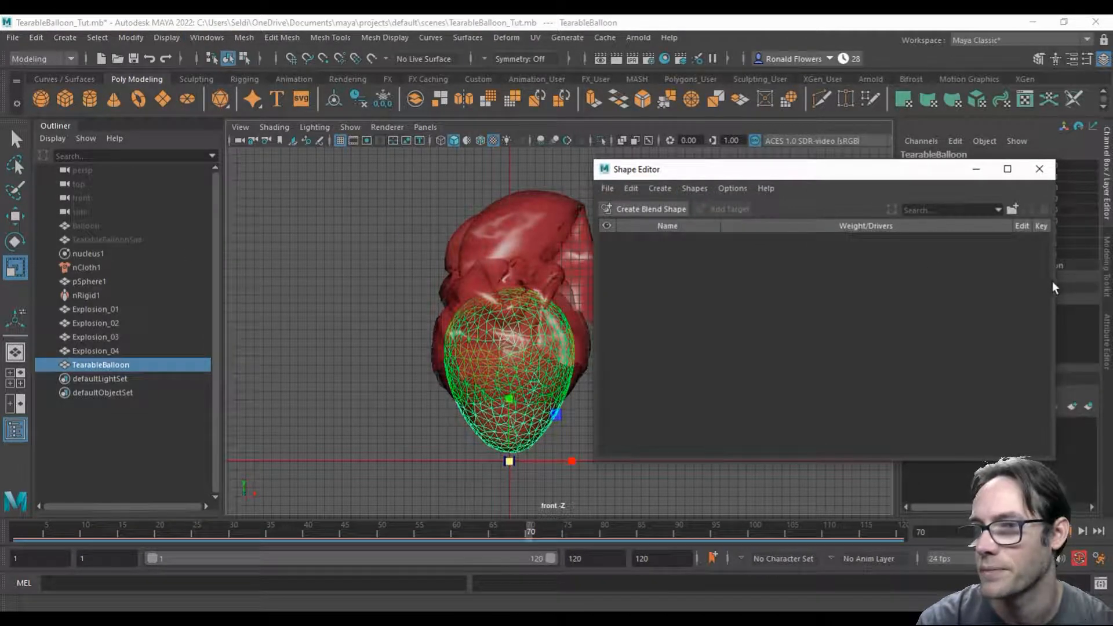
drag(1055, 281, 967, 277)
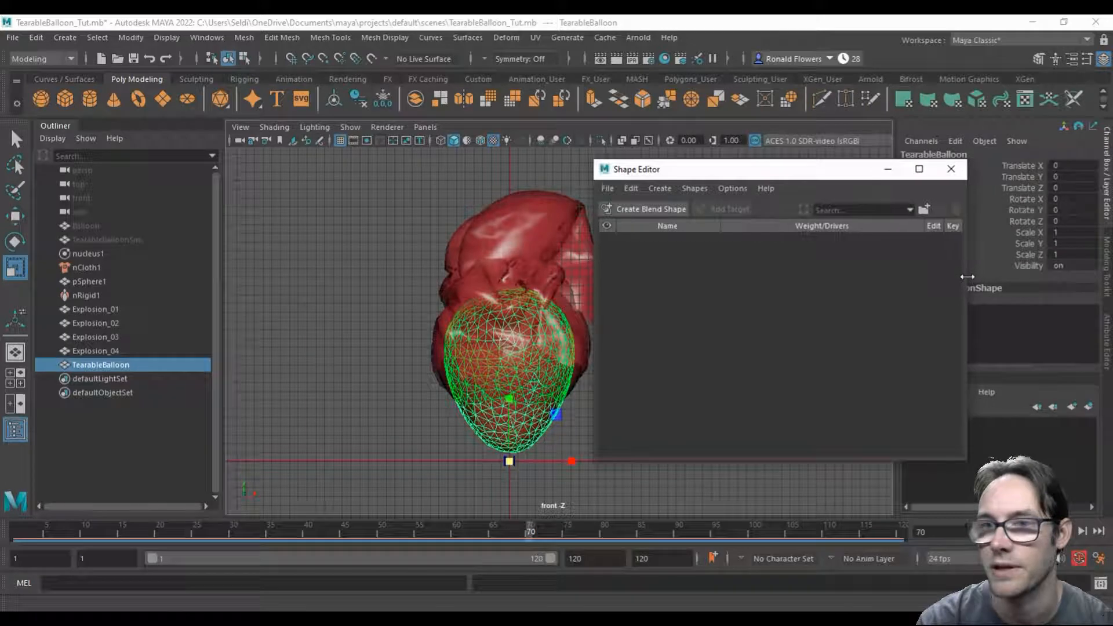
drag(682, 169, 724, 167)
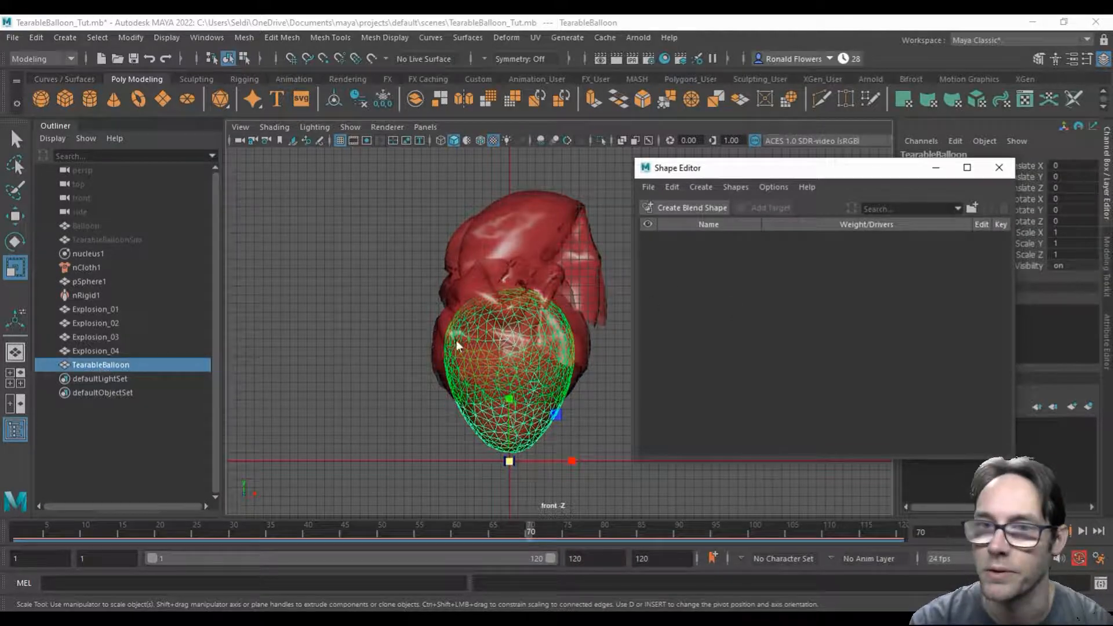
Step: Create a blend shape on the TearableBalloon mesh and rename it Explosion
click(699, 207)
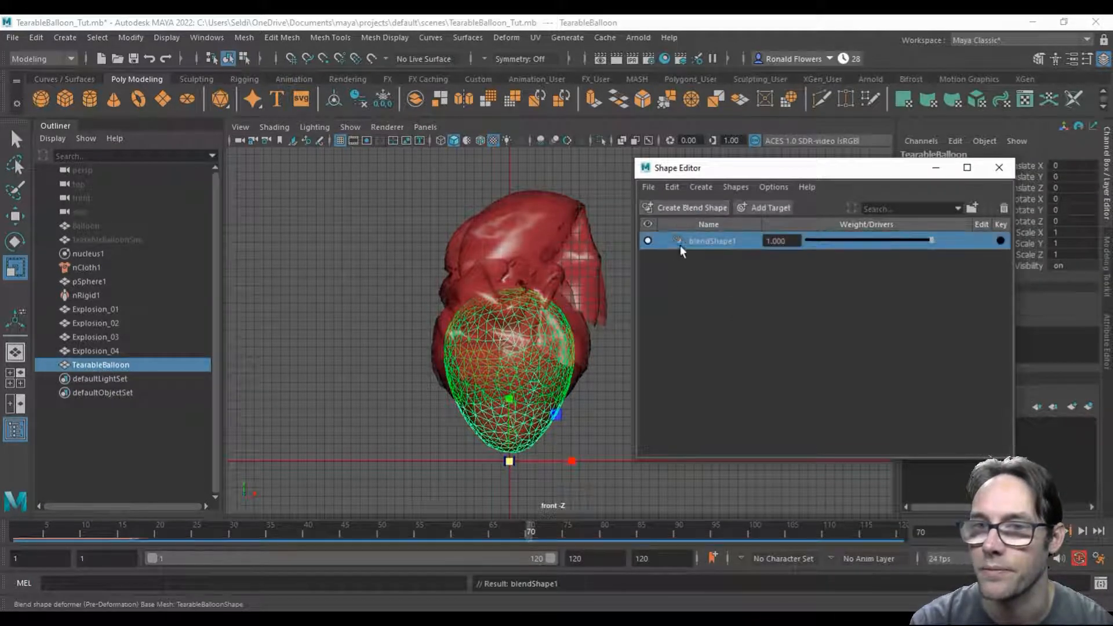
right_click(715, 242)
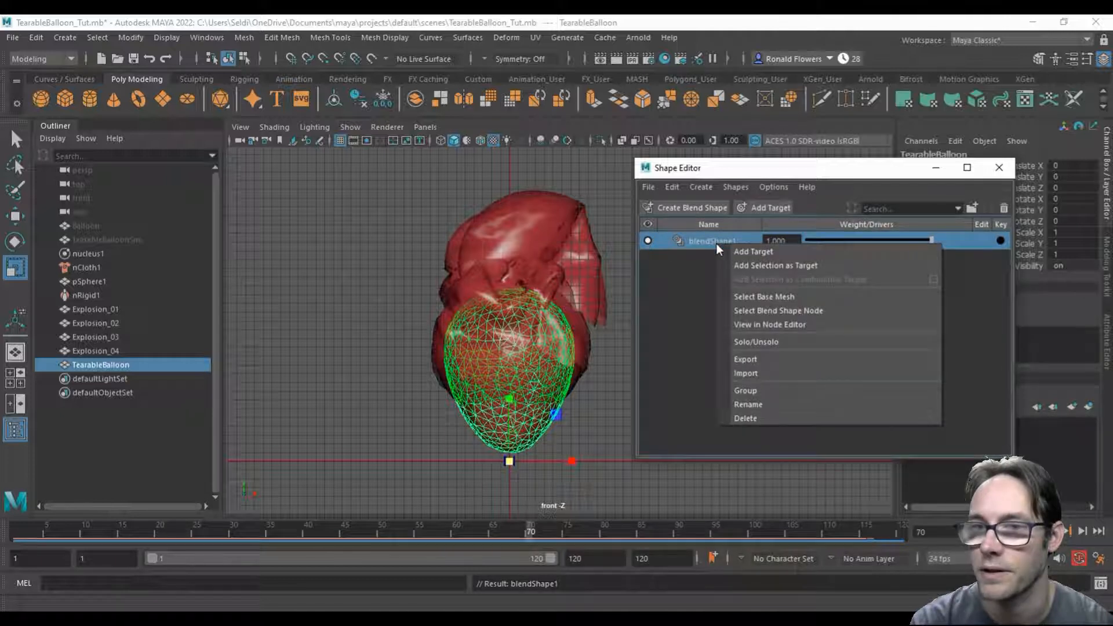
click(761, 402)
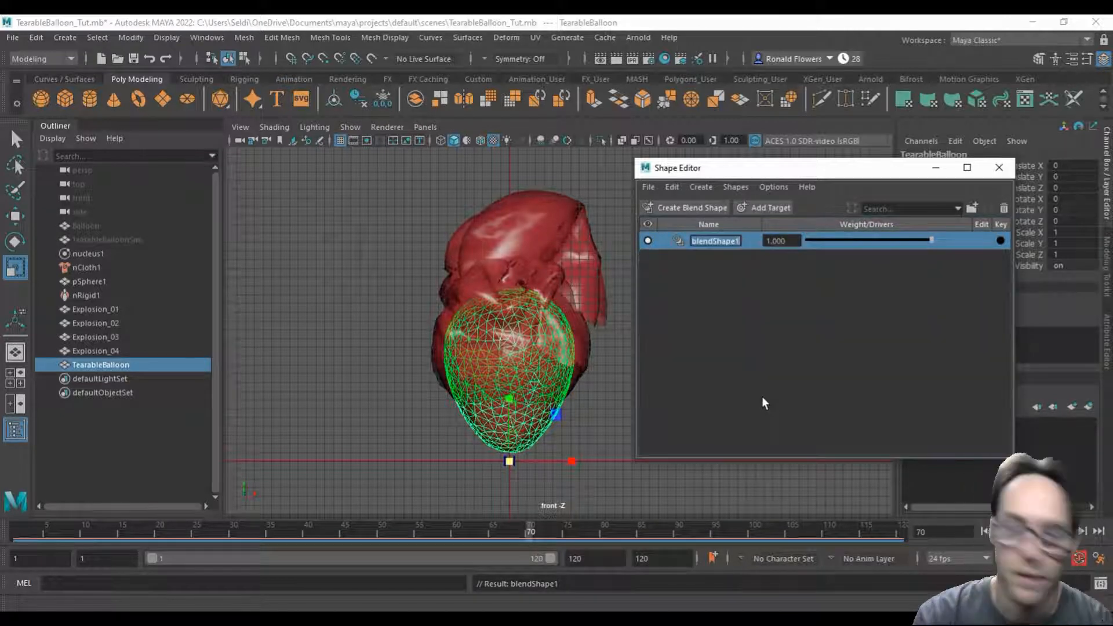
text(Explosion)
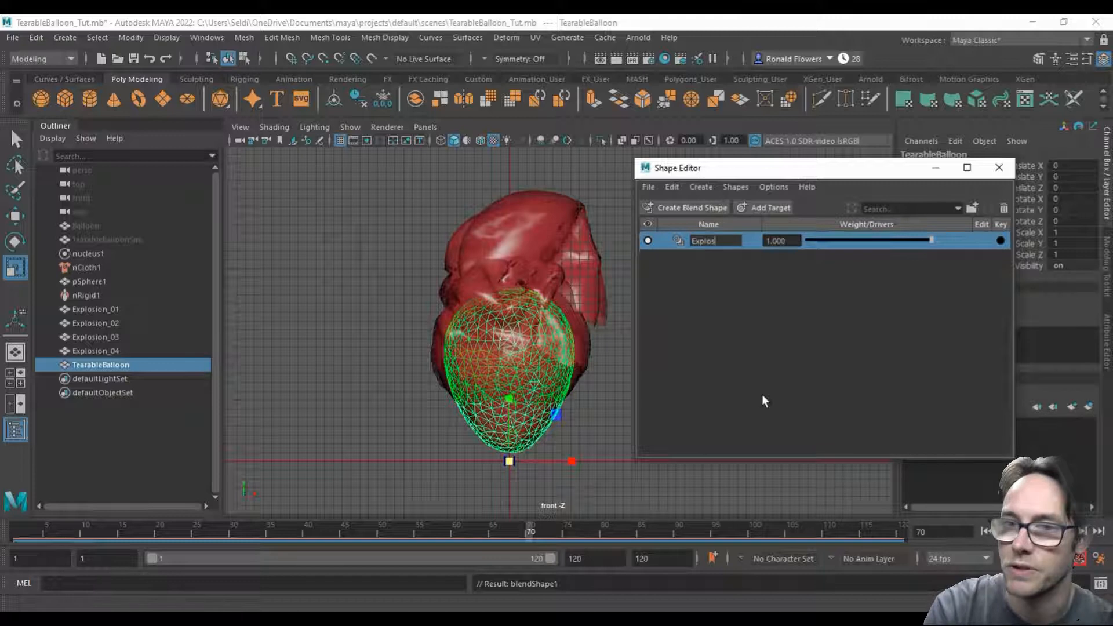
key(Return)
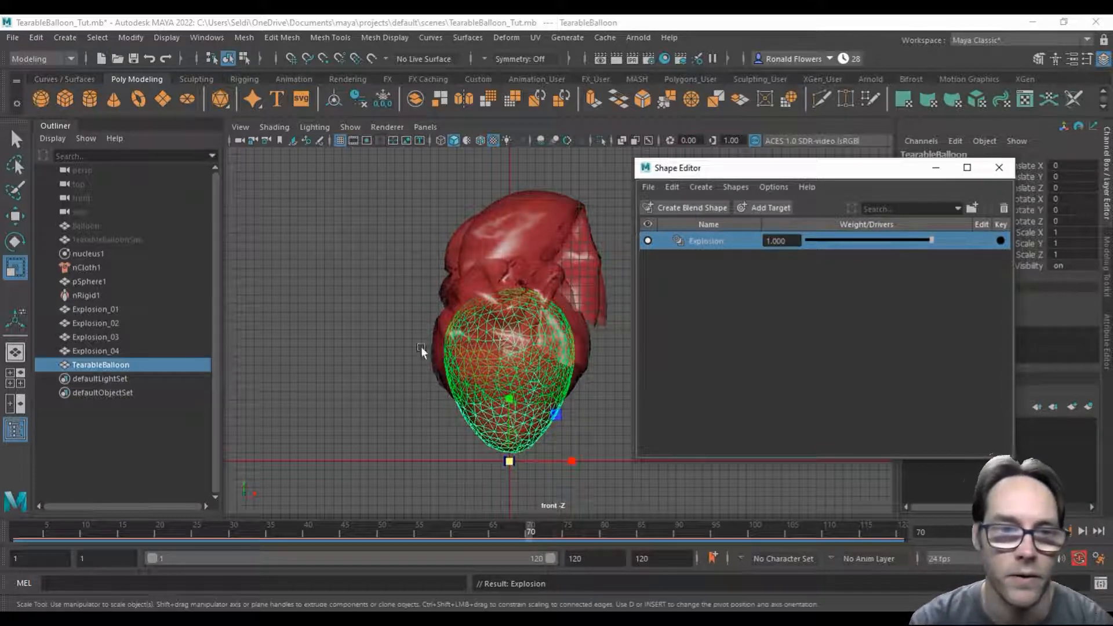
Step: Add the Explosion_01 mesh as a target of the Explosion blend shape and rename the target Explosion_01
click(117, 309)
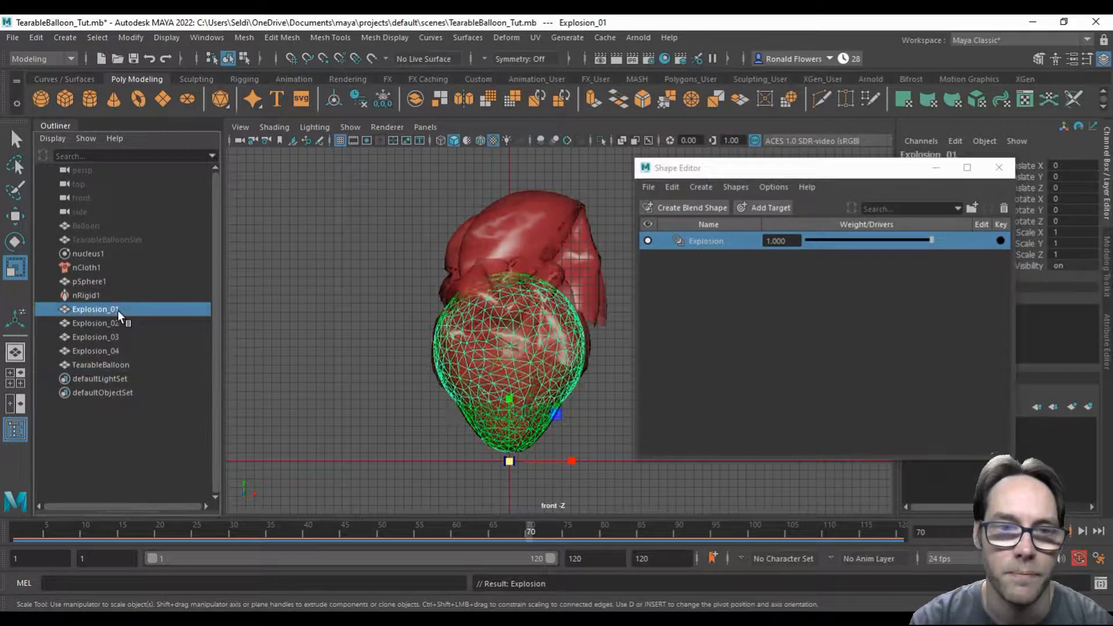
right_click(721, 244)
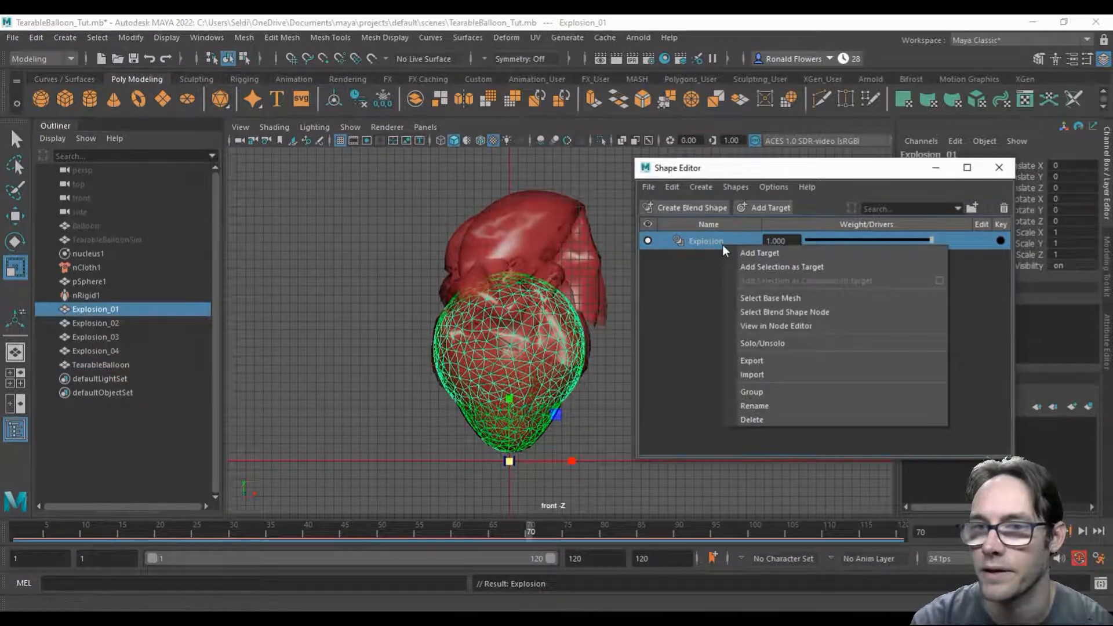
click(763, 268)
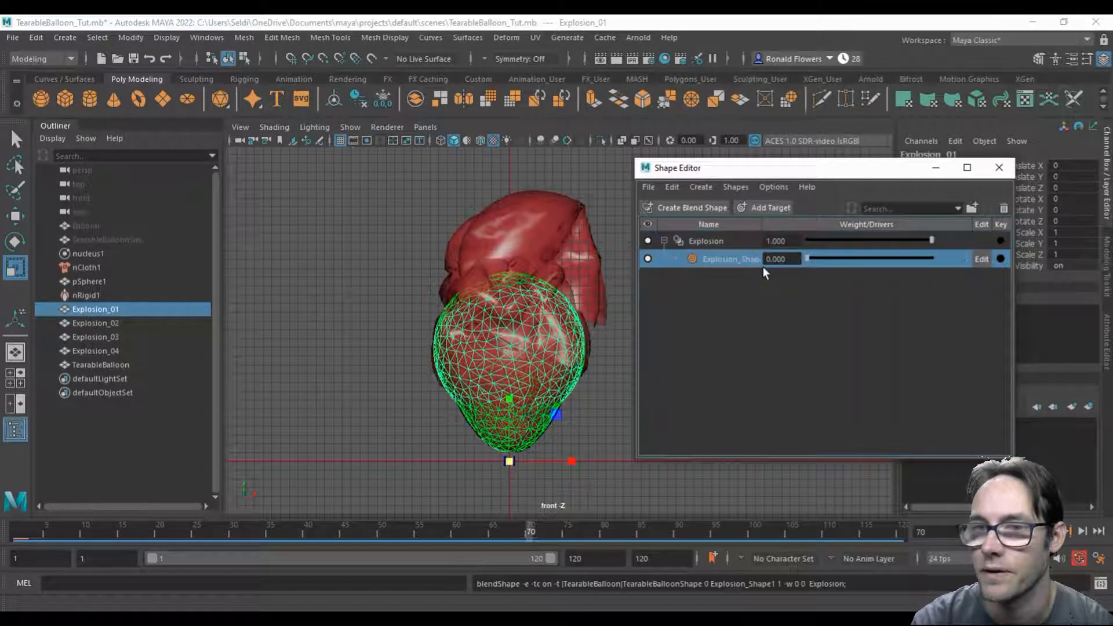
right_click(727, 259)
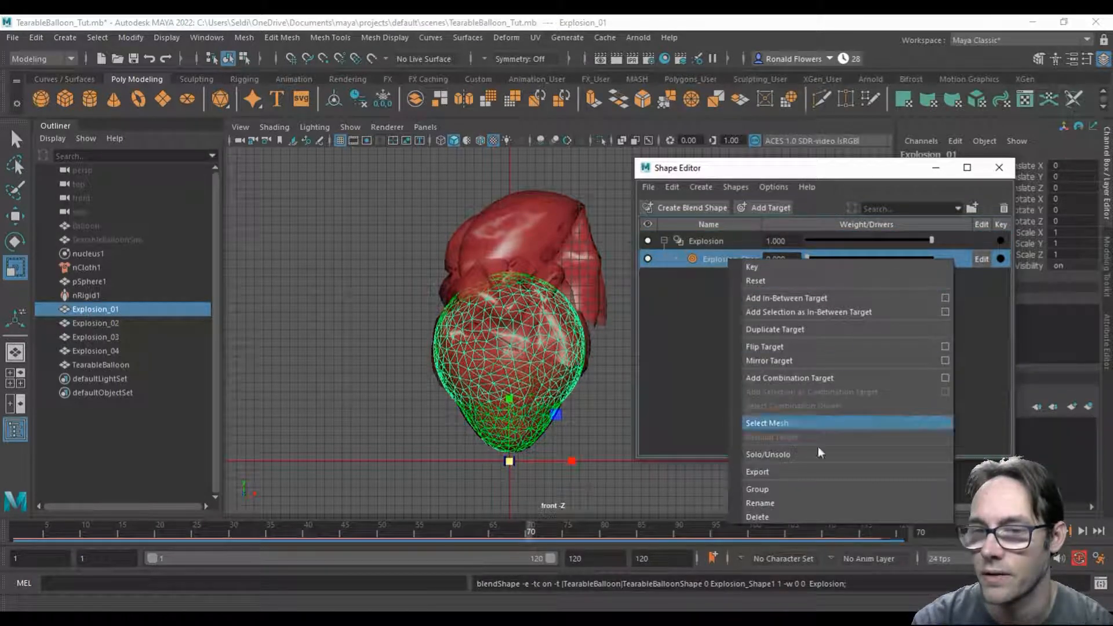
click(830, 502)
text(Explosion_01)
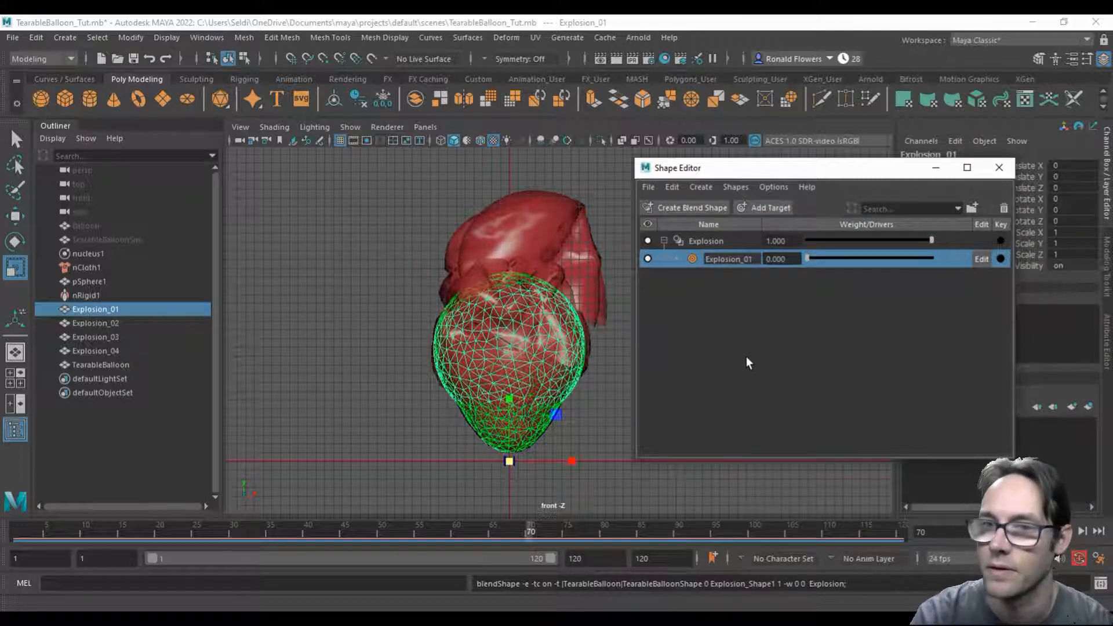
key(Return)
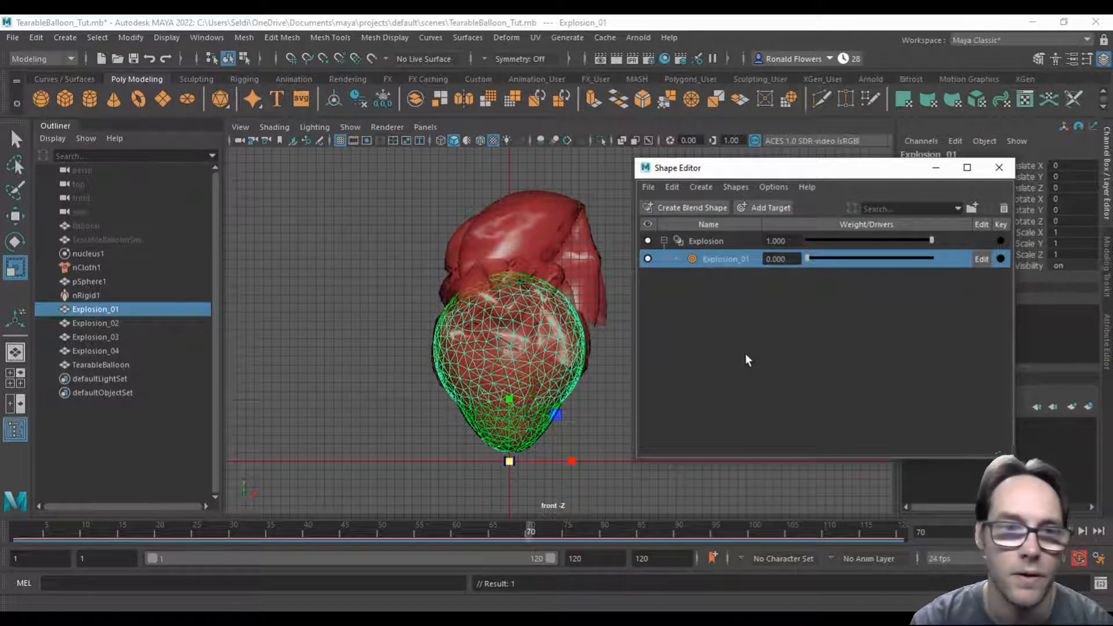
Step: Add the Explosion_02 mesh as a target of the Explosion blend shape and rename the target Explosion_02
click(89, 323)
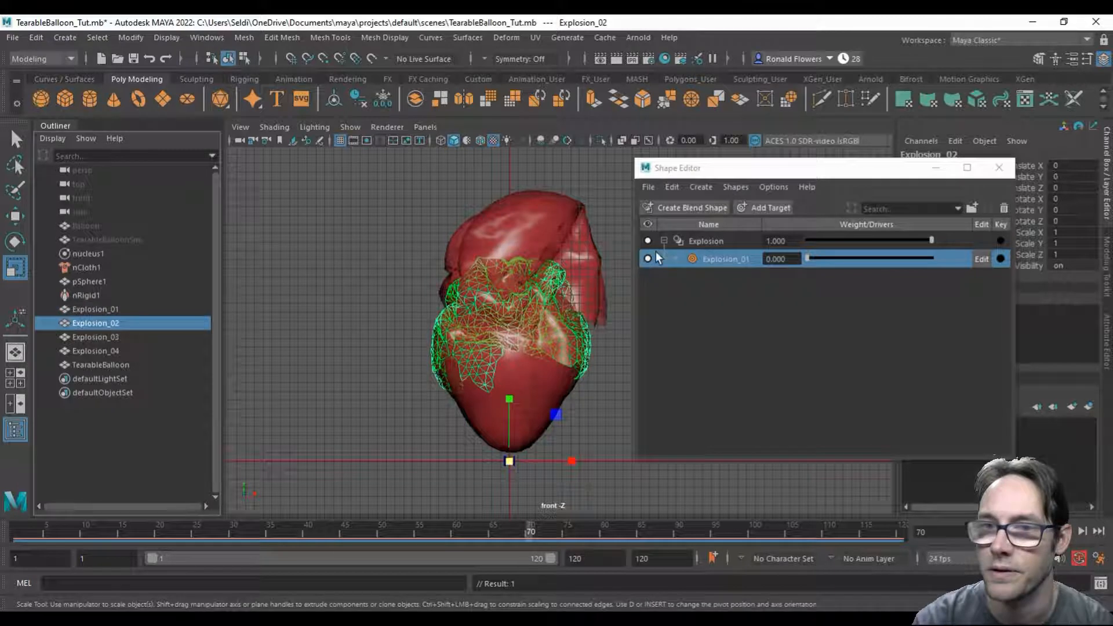
click(711, 242)
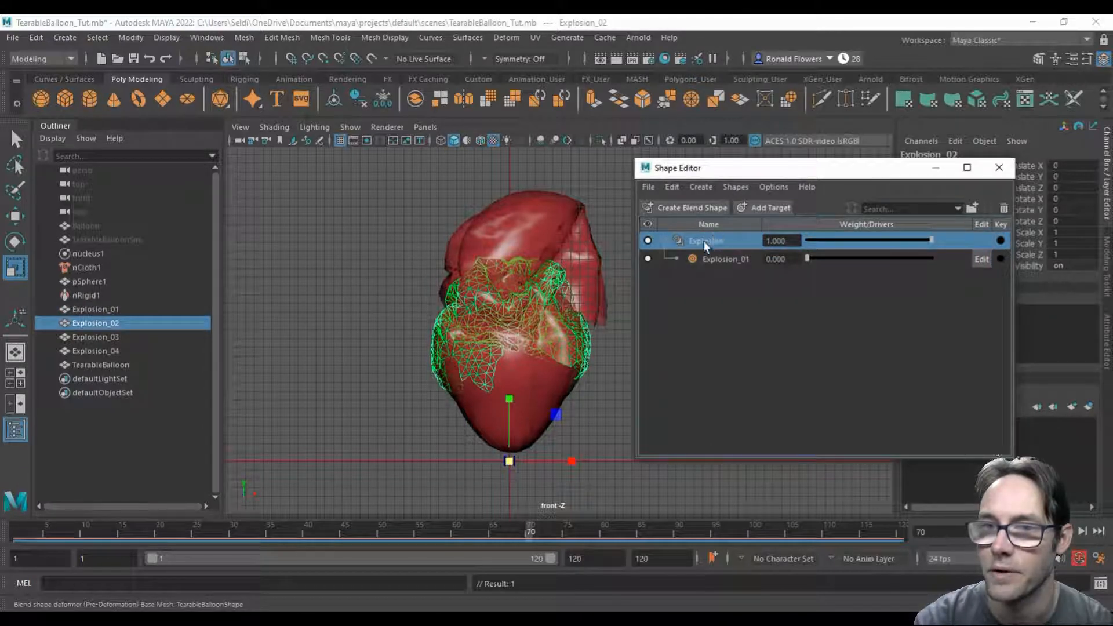
right_click(719, 240)
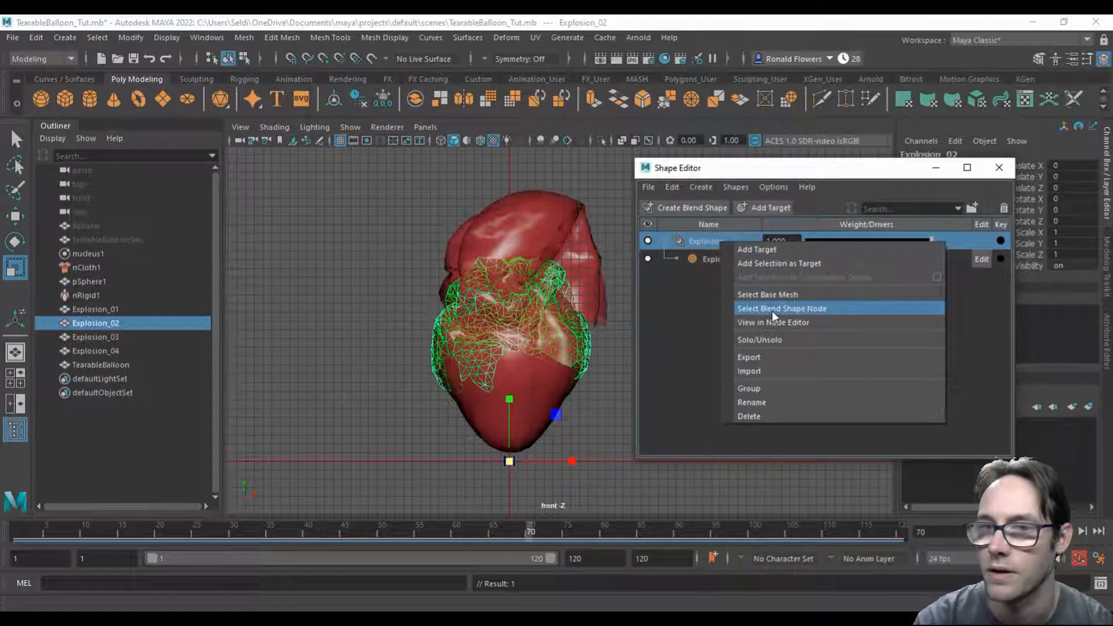
click(780, 262)
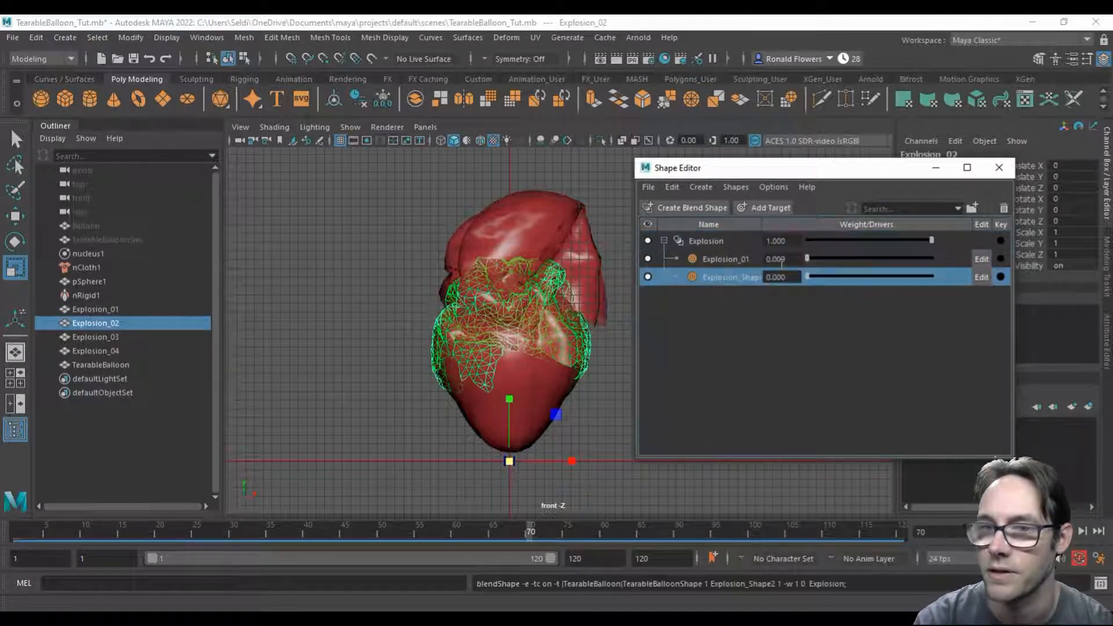
right_click(728, 277)
click(818, 521)
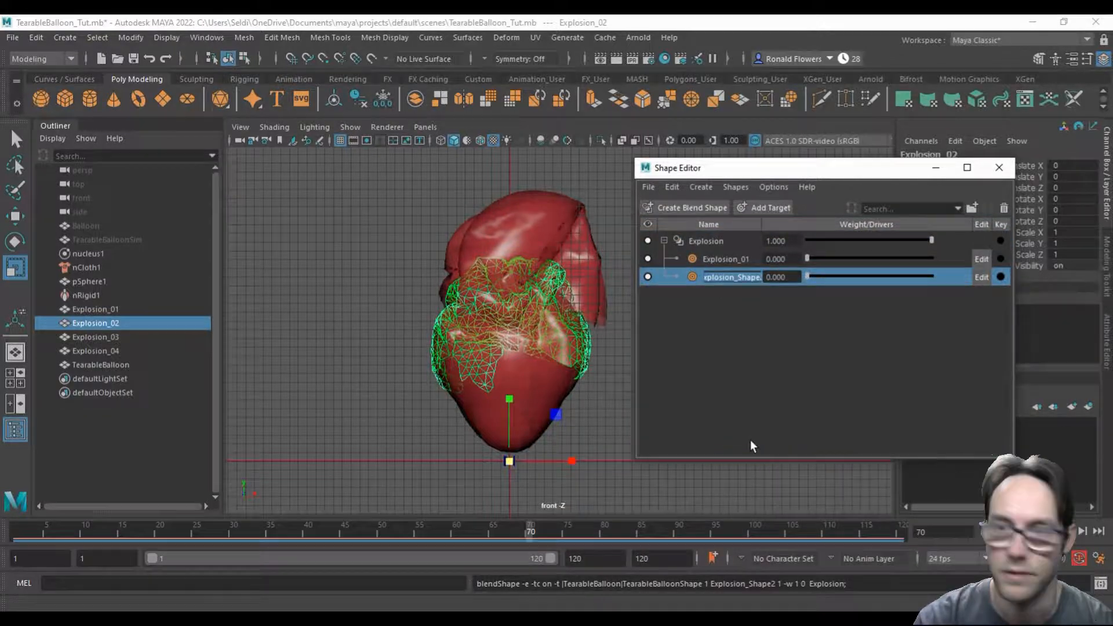
text(Explosion_01)
key(BackSpace)
text(2)
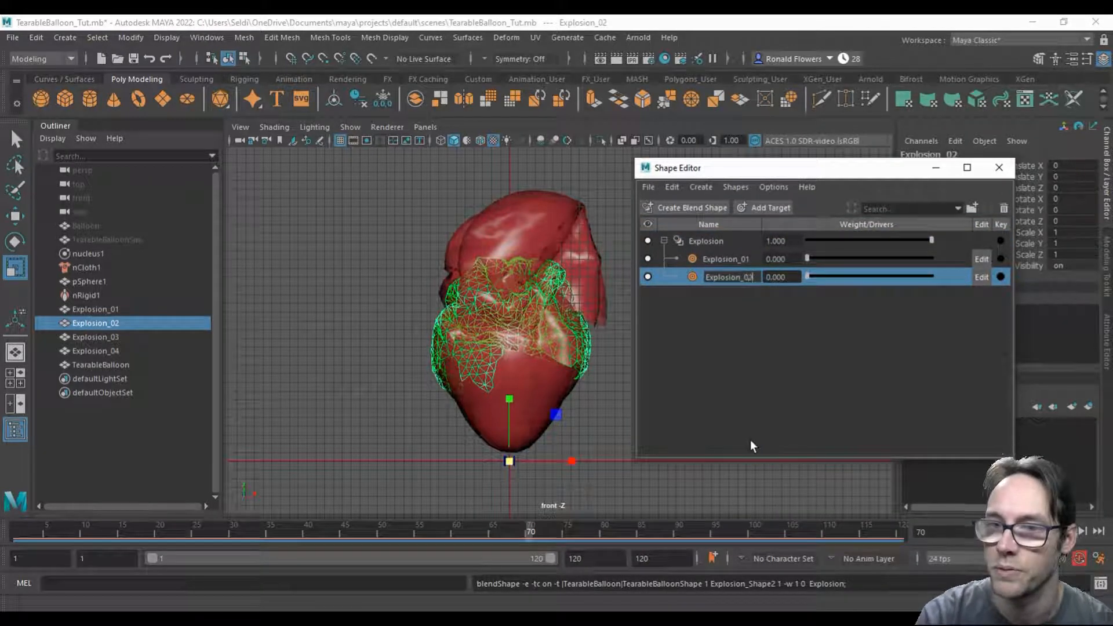
key(Return)
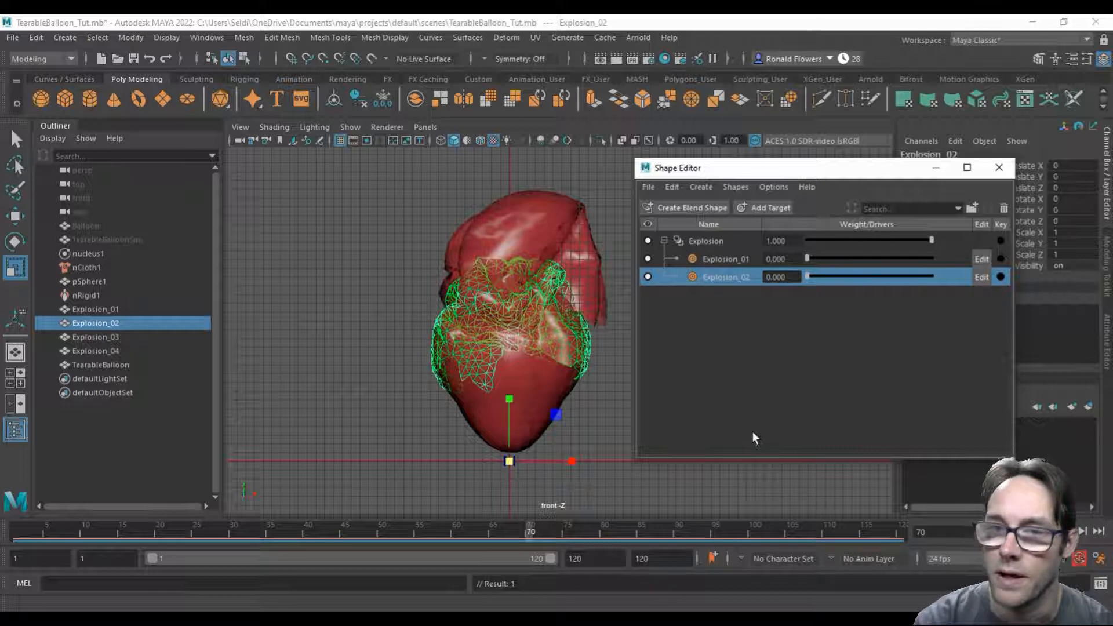
Step: Add the Explosion_03 mesh as a target of the Explosion blend shape and rename the target Explosion_03
click(119, 336)
click(711, 240)
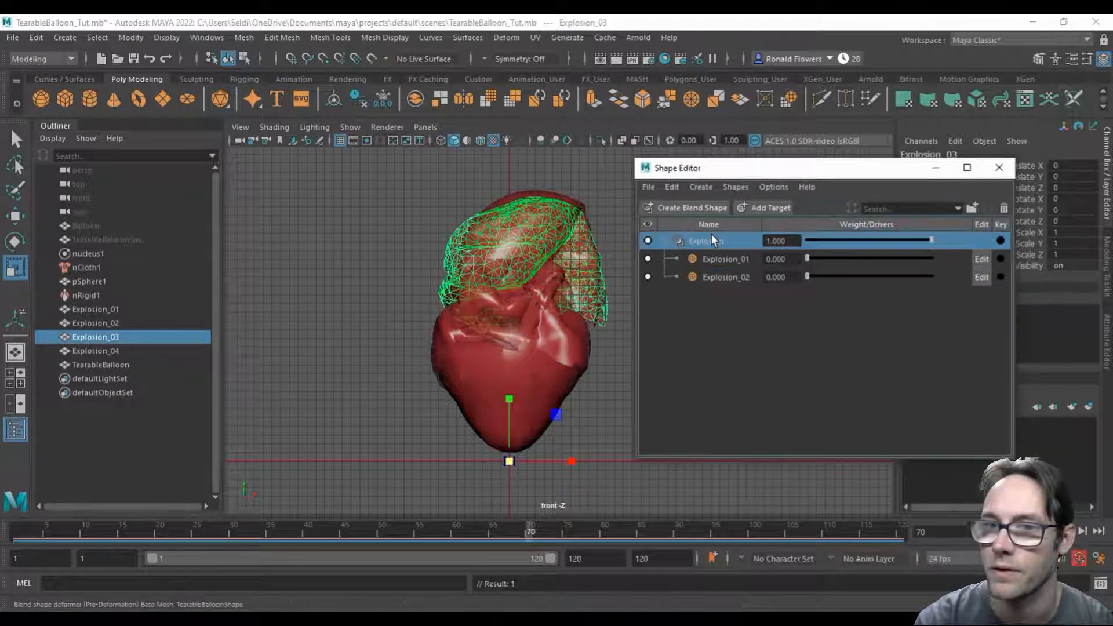
right_click(722, 239)
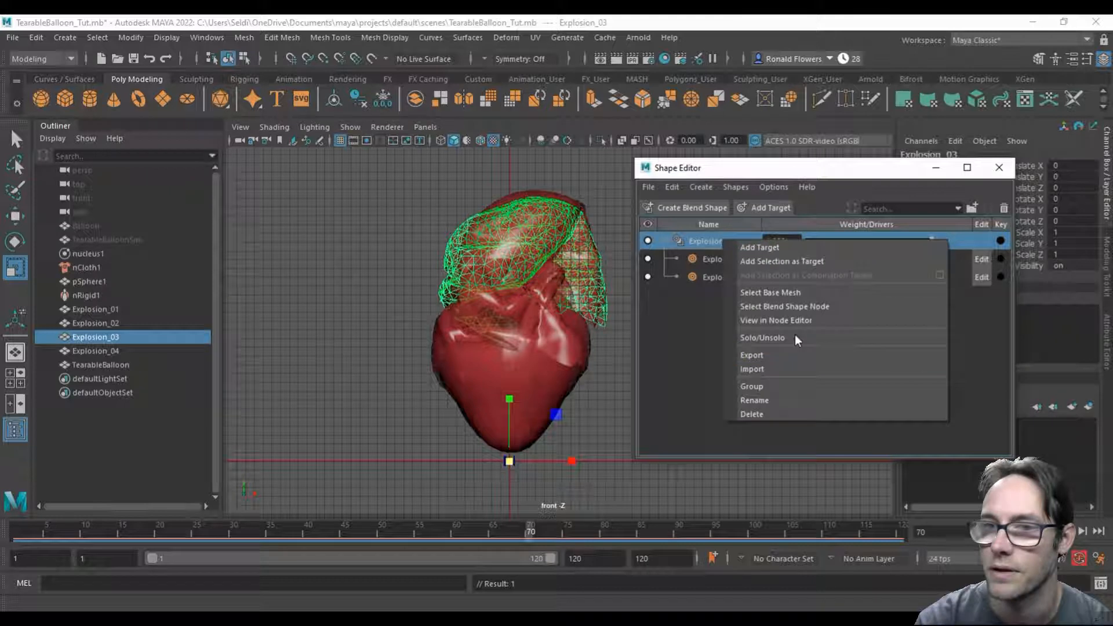
click(781, 262)
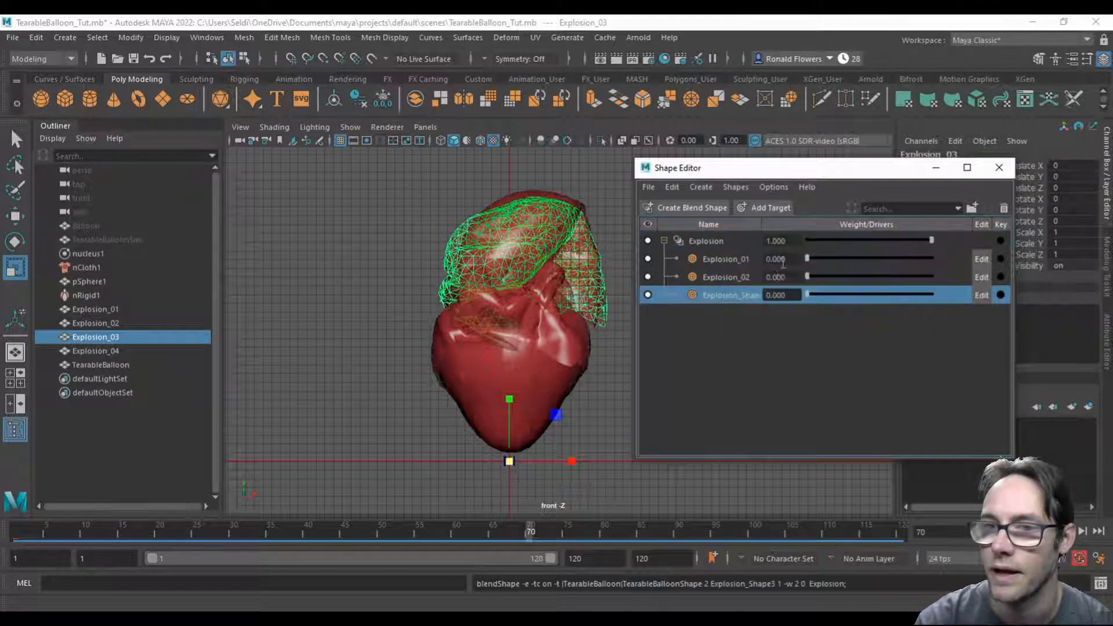
right_click(723, 296)
click(774, 541)
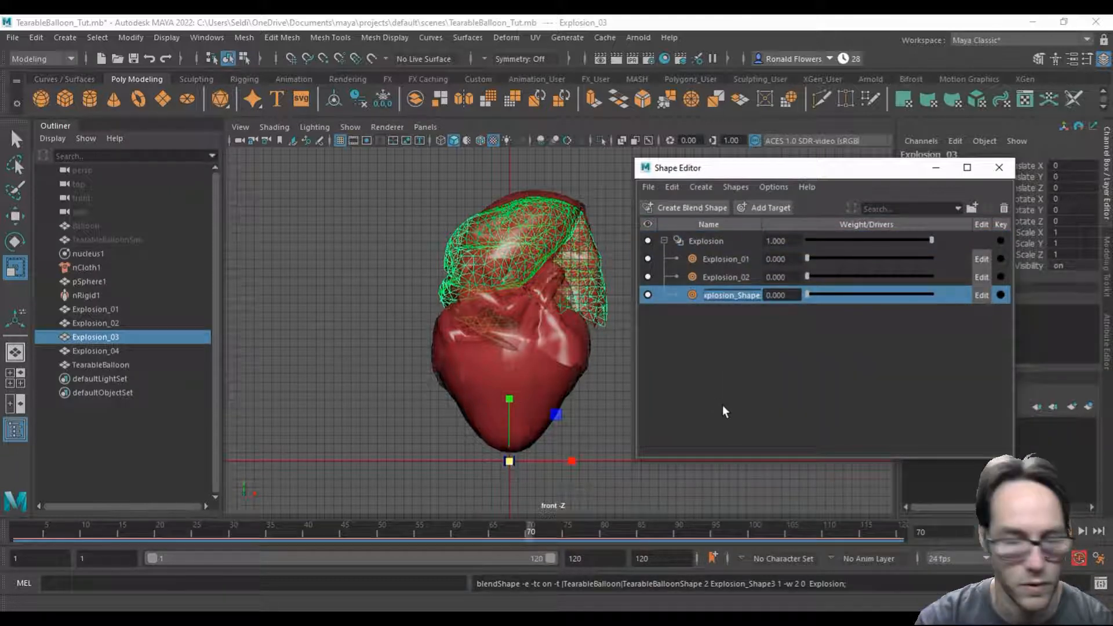
text(Explosion_03)
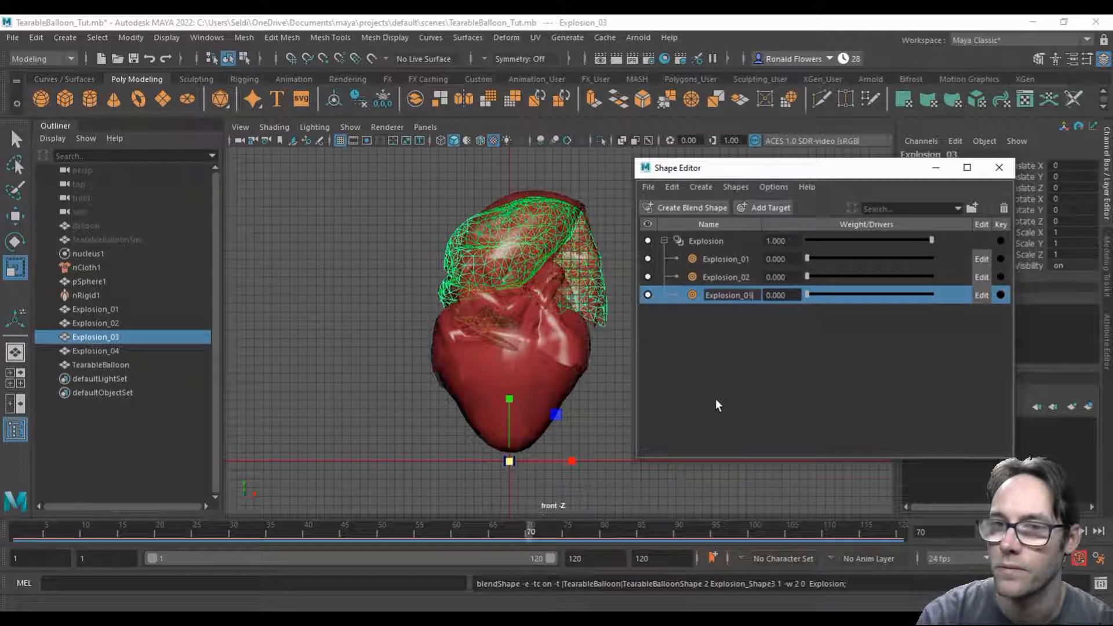
key(Return)
Step: Add the Explosion_04 mesh as a target of the Explosion blend shape and rename the target Explosion_04
click(119, 349)
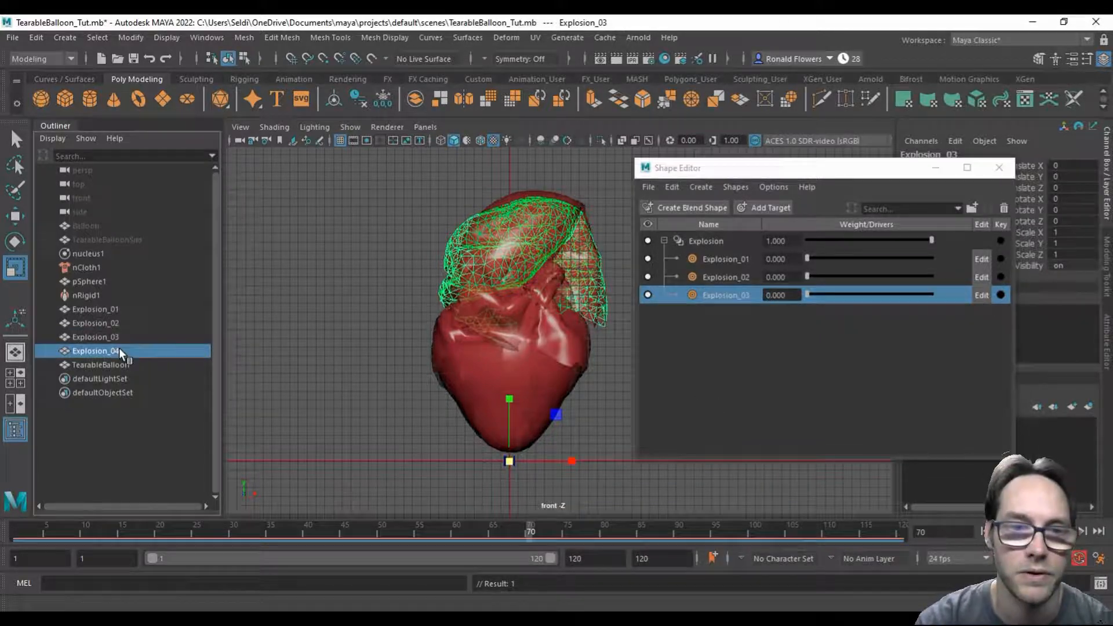
click(699, 239)
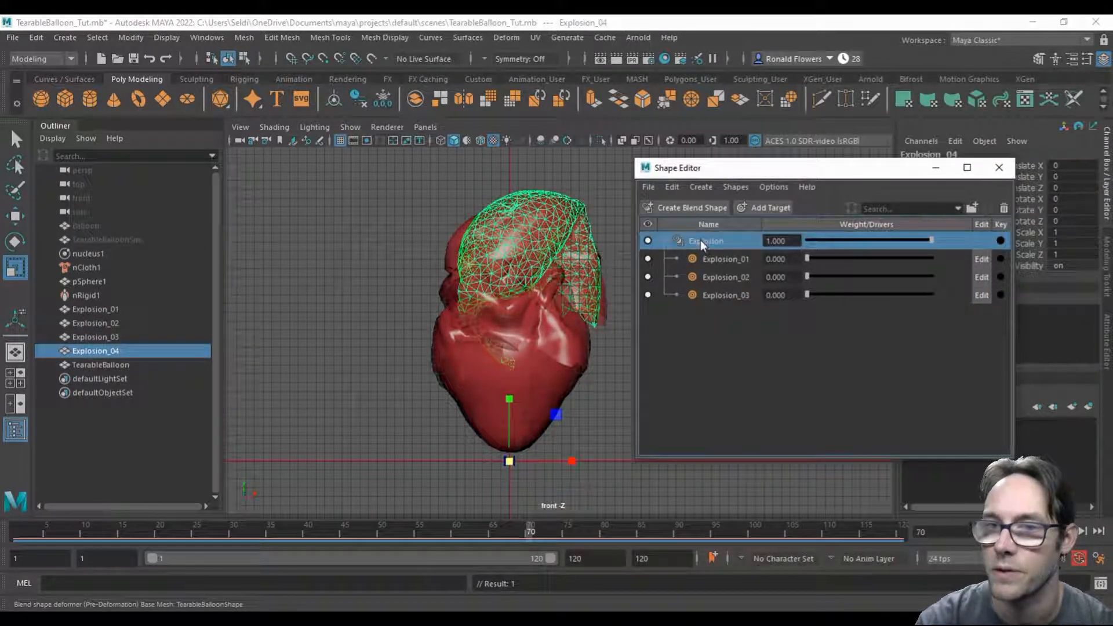
right_click(700, 240)
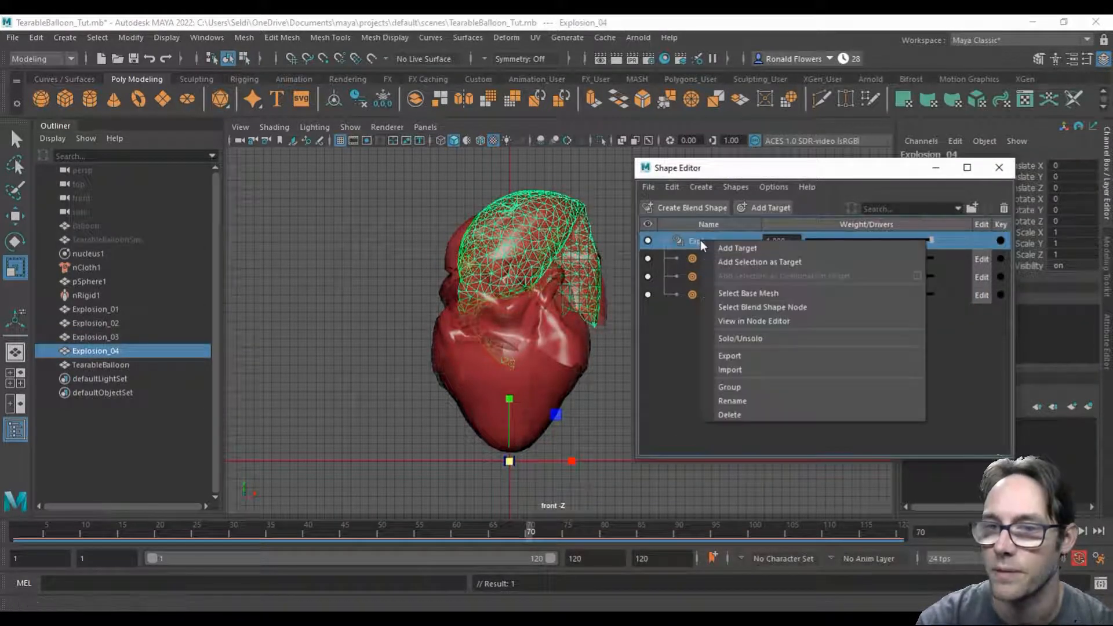
click(760, 262)
right_click(739, 315)
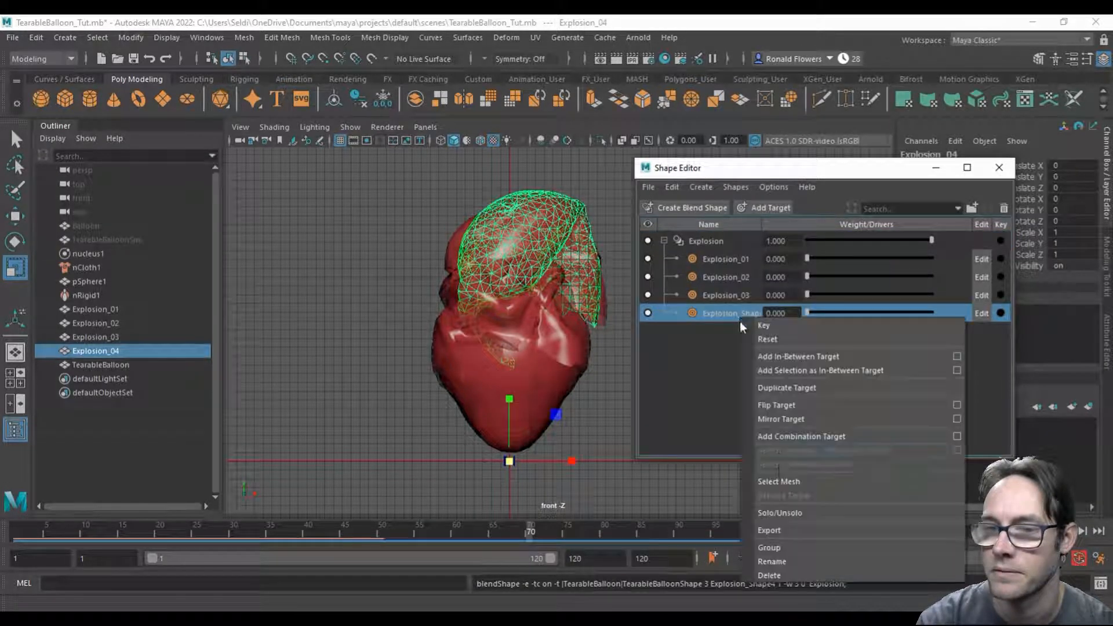
click(811, 558)
text(Explosion_04)
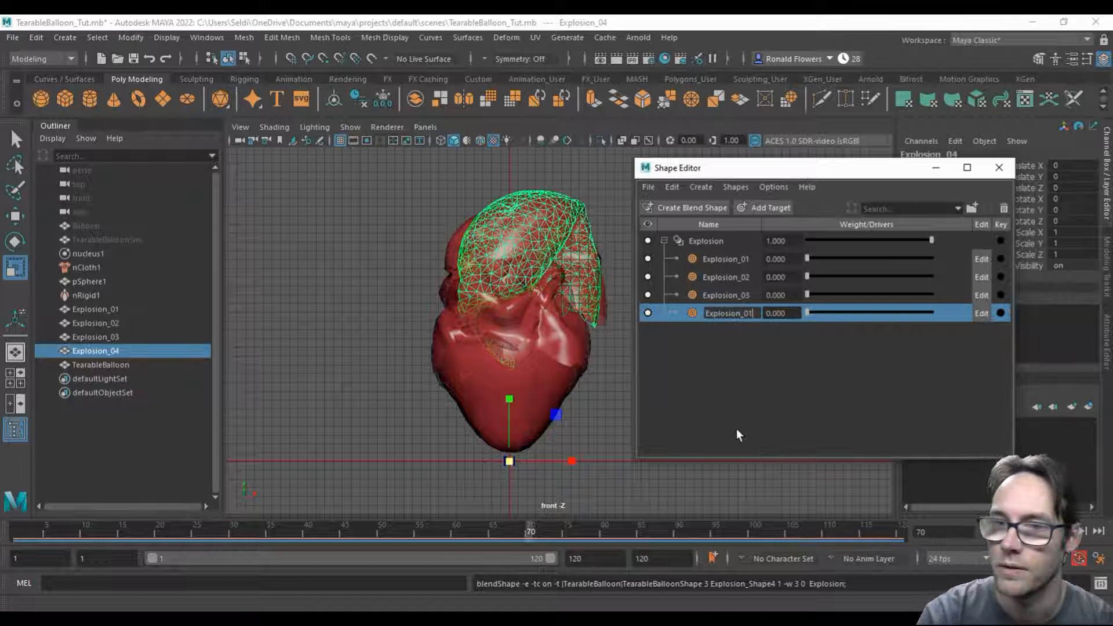
key(Return)
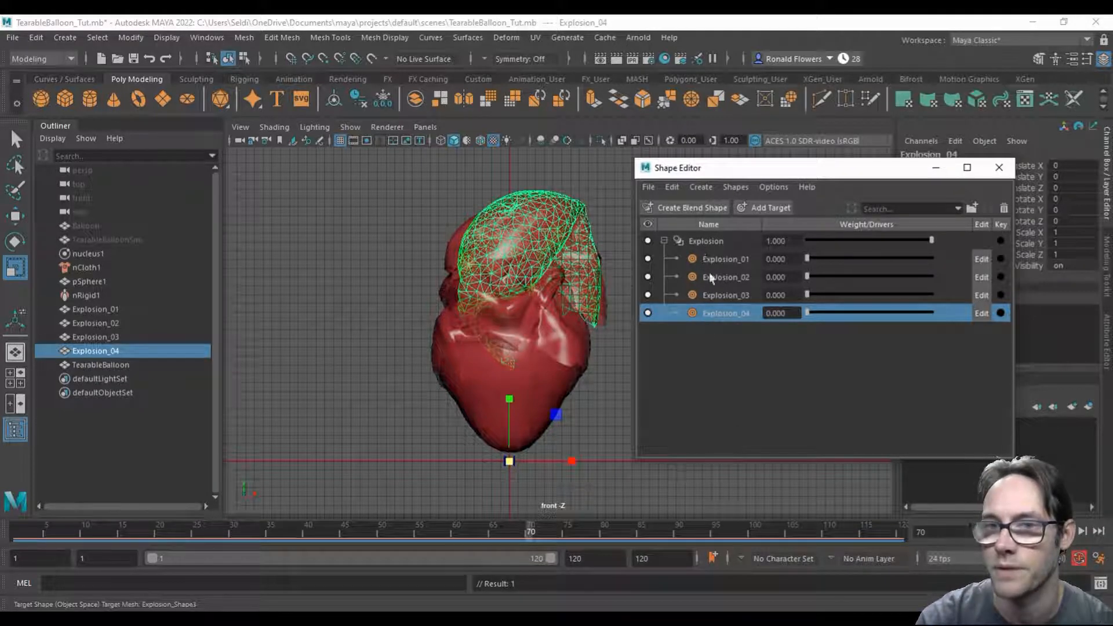
Step: Minimize the Shape Editor and hide the four Explosion meshes, keeping only TearableBalloon selected and shown
click(697, 242)
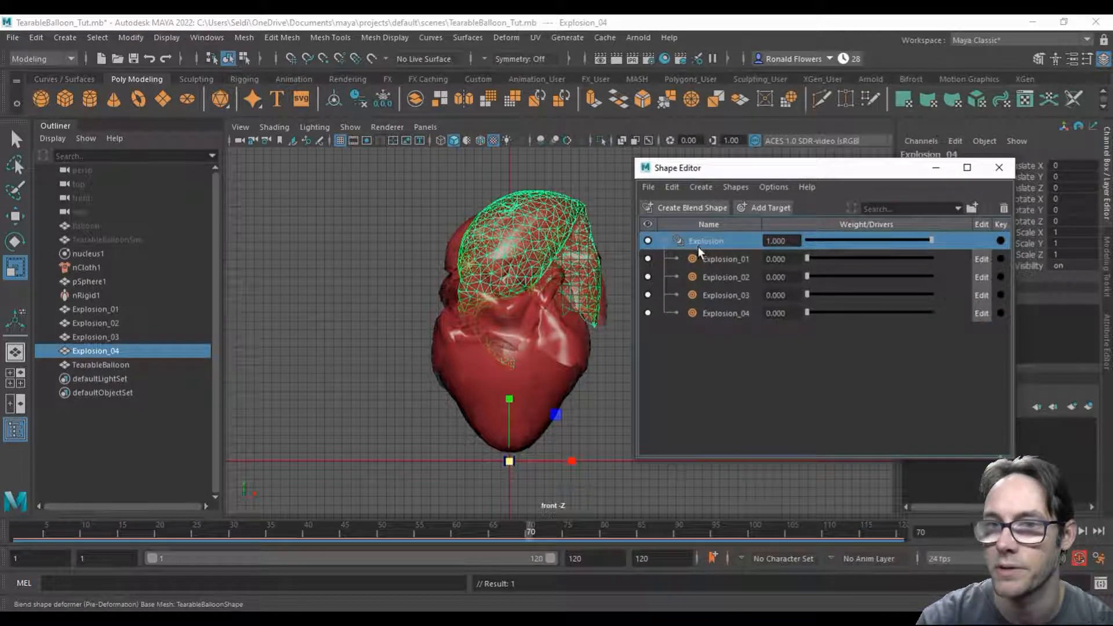
click(934, 168)
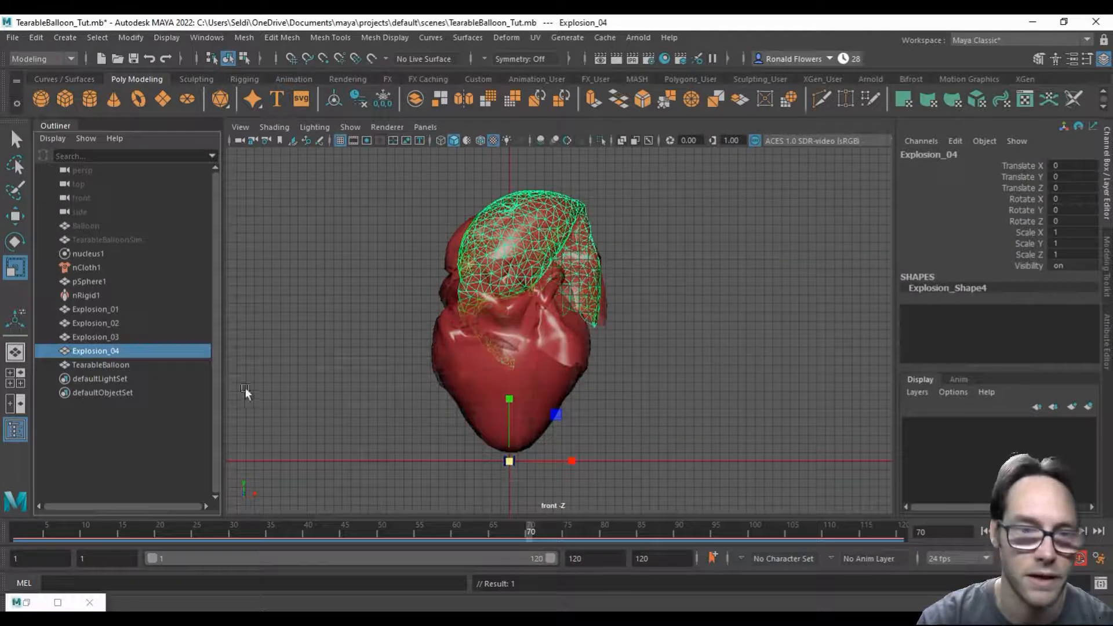
click(121, 365)
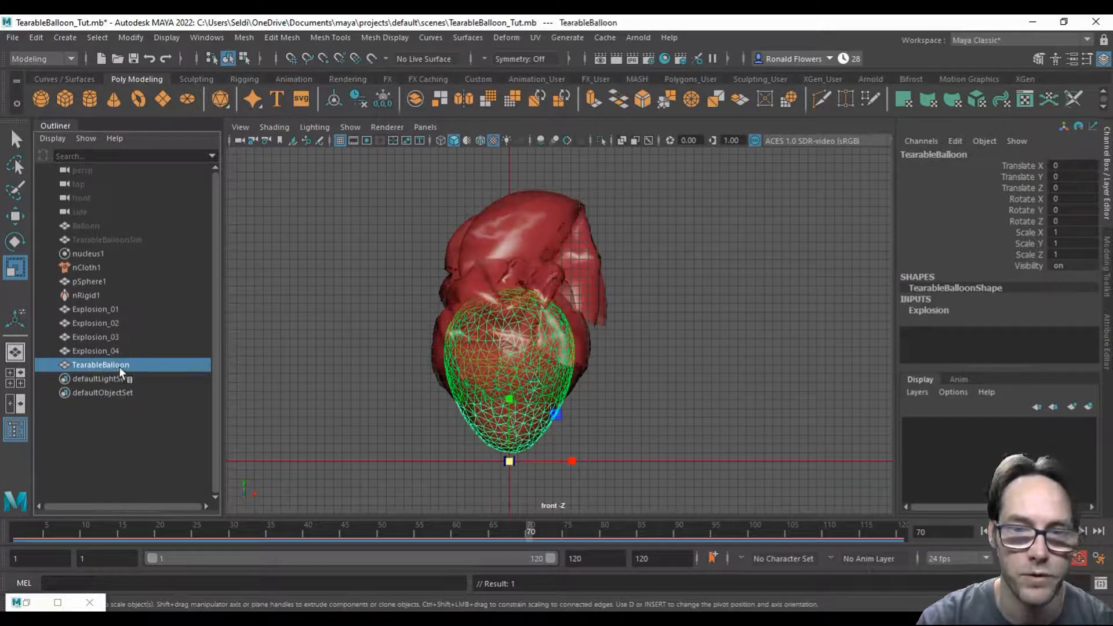
key(alt+h)
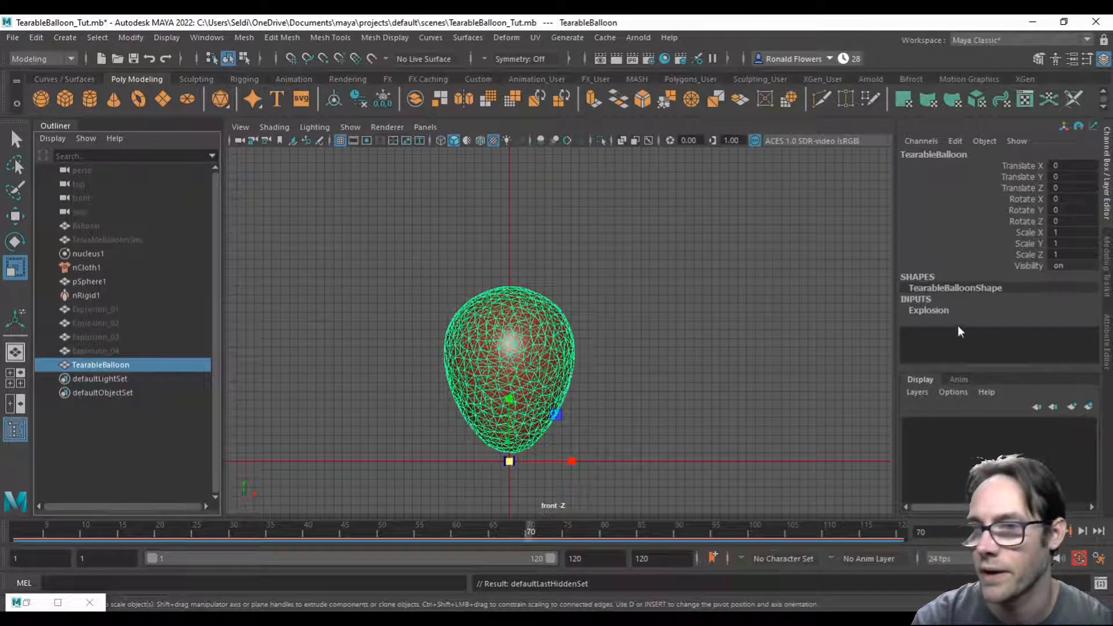
Step: Test the Explosion blend shape on TearableBalloon by raising the Explosion_01 through Explosion_04 weights to 1 one after another
click(929, 311)
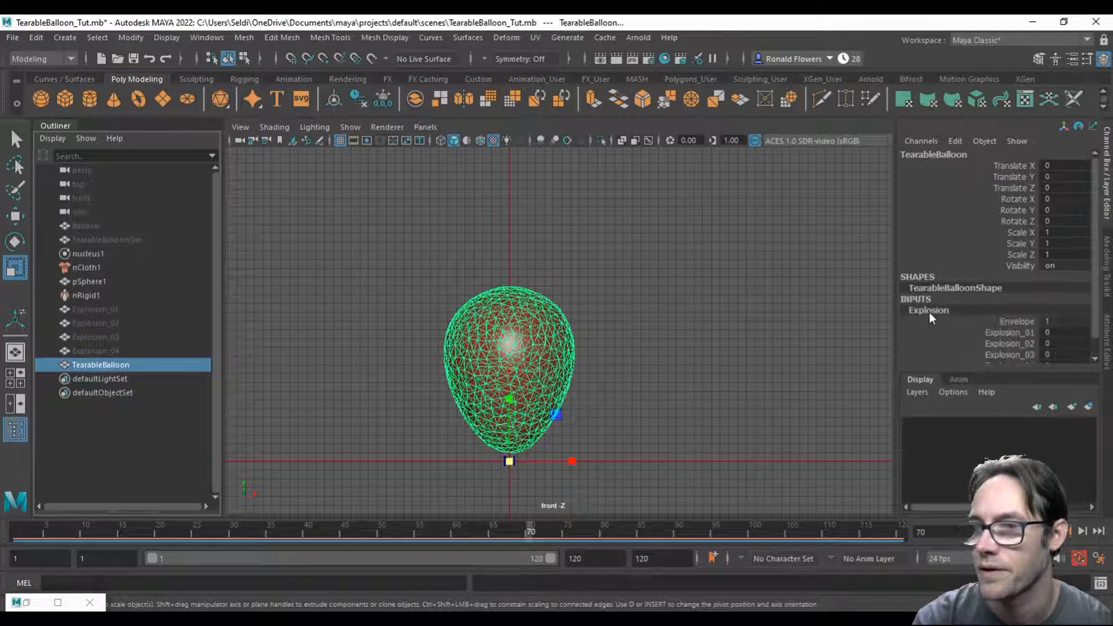
click(1002, 314)
click(999, 325)
click(998, 336)
click(999, 347)
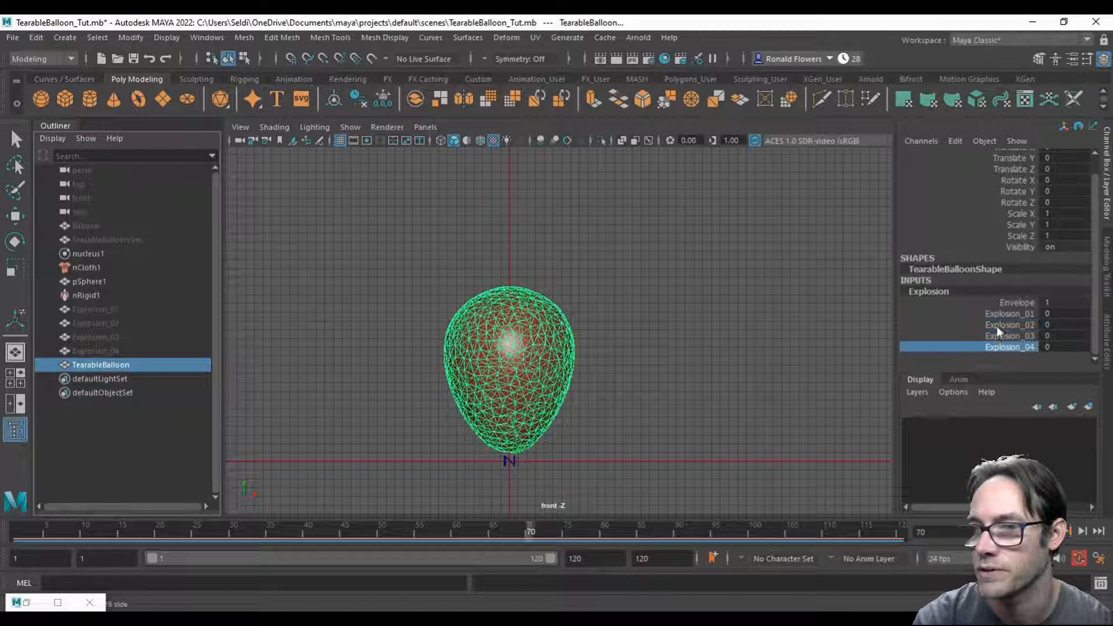
click(999, 313)
middle_drag(780, 341, 810, 344)
click(1011, 325)
click(989, 336)
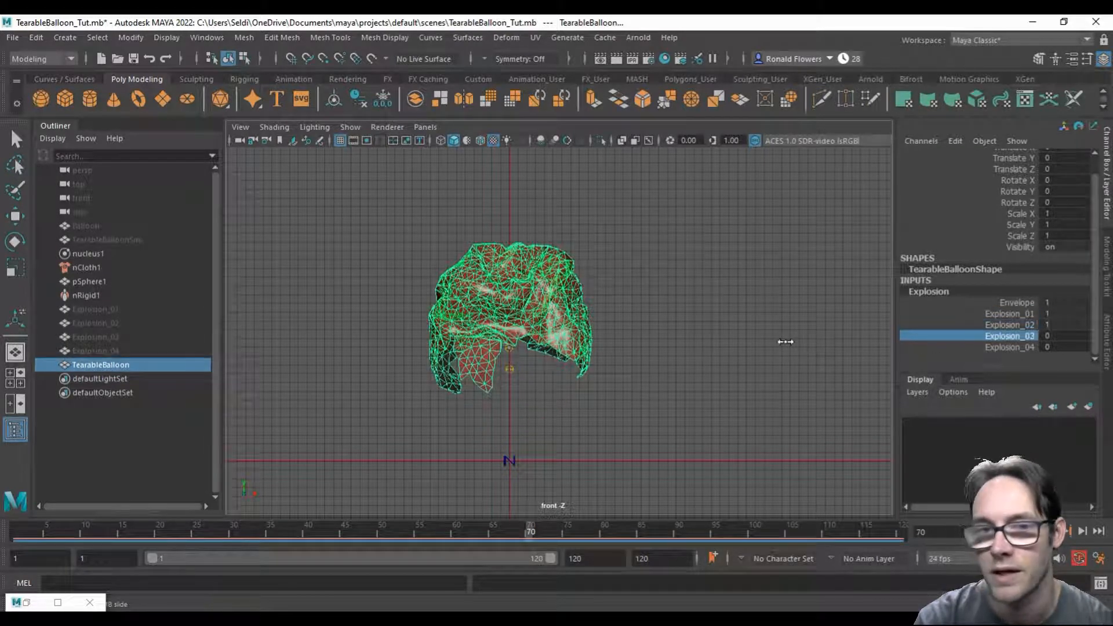
mouse_move(777, 342)
middle_down()
mouse_move(796, 345)
mouse_move(760, 343)
mouse_move(776, 341)
middle_up()
click(975, 349)
scroll(701, 328, down, 2)
scroll(701, 328, down, 3)
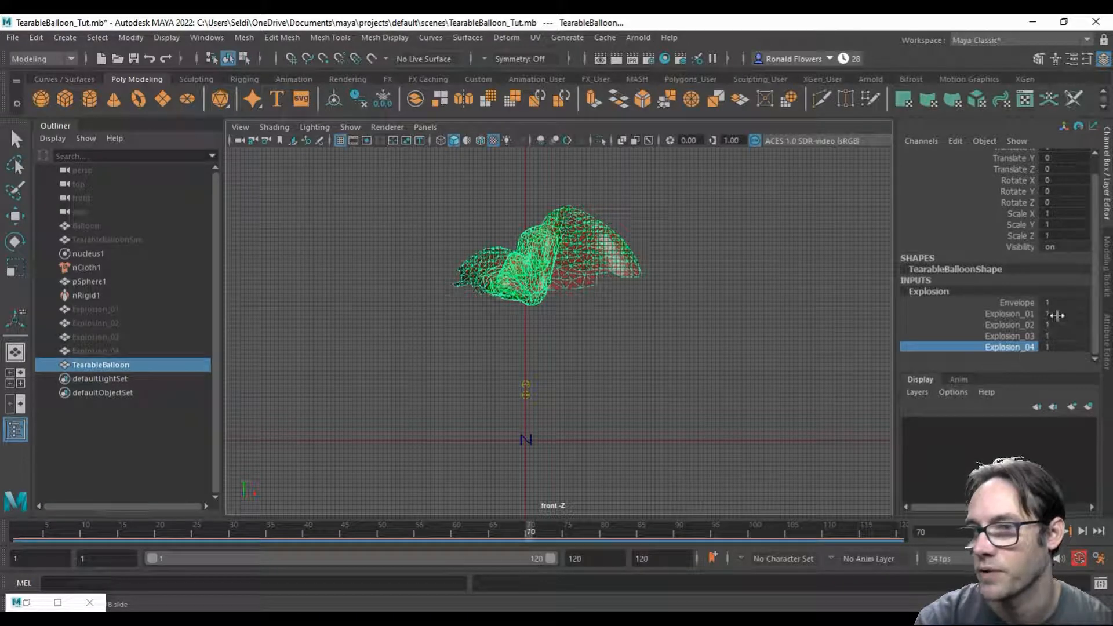
Step: Reset the Explosion_01, Explosion_02, Explosion_03 and Explosion_04 weights of TearableBalloon to 0
drag(1055, 315, 1060, 336)
text(0)
key(Return)
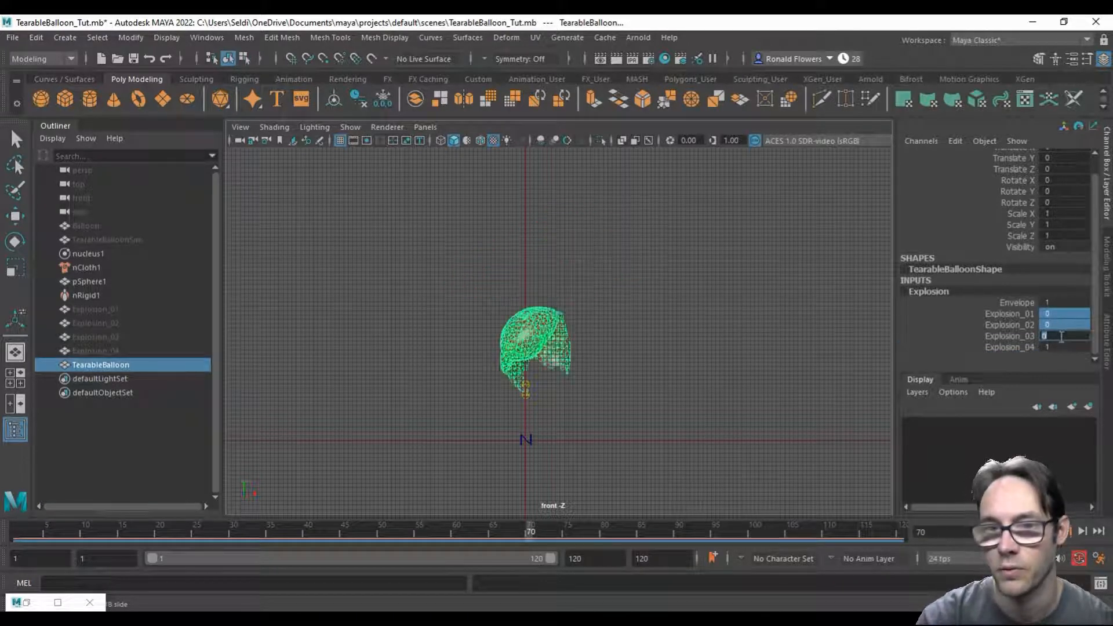
scroll(513, 381, up, 5)
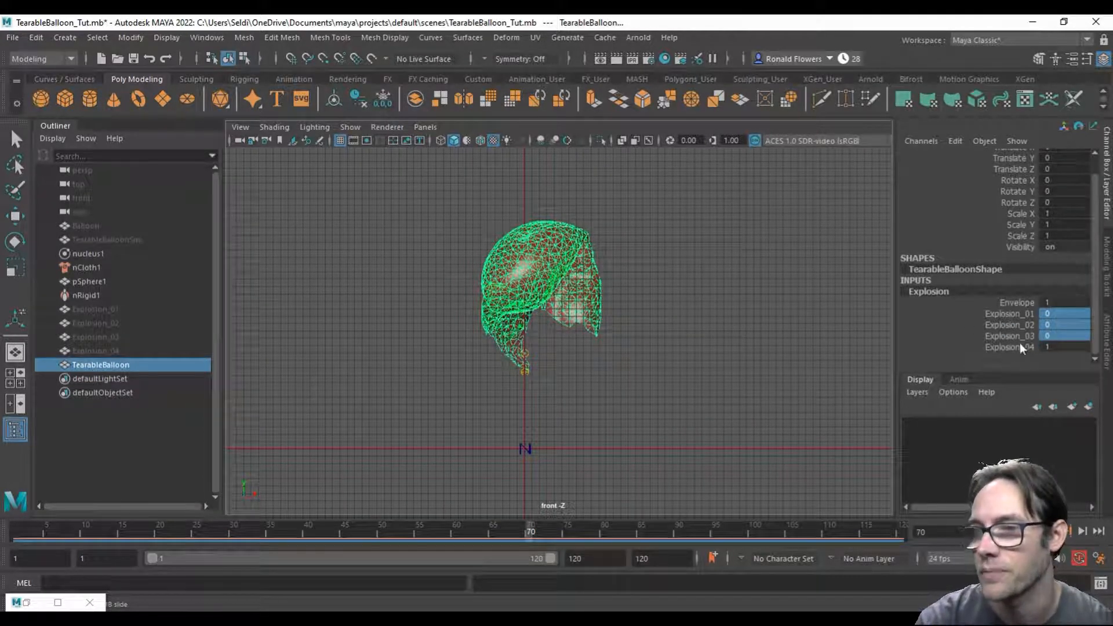
double_click(1062, 348)
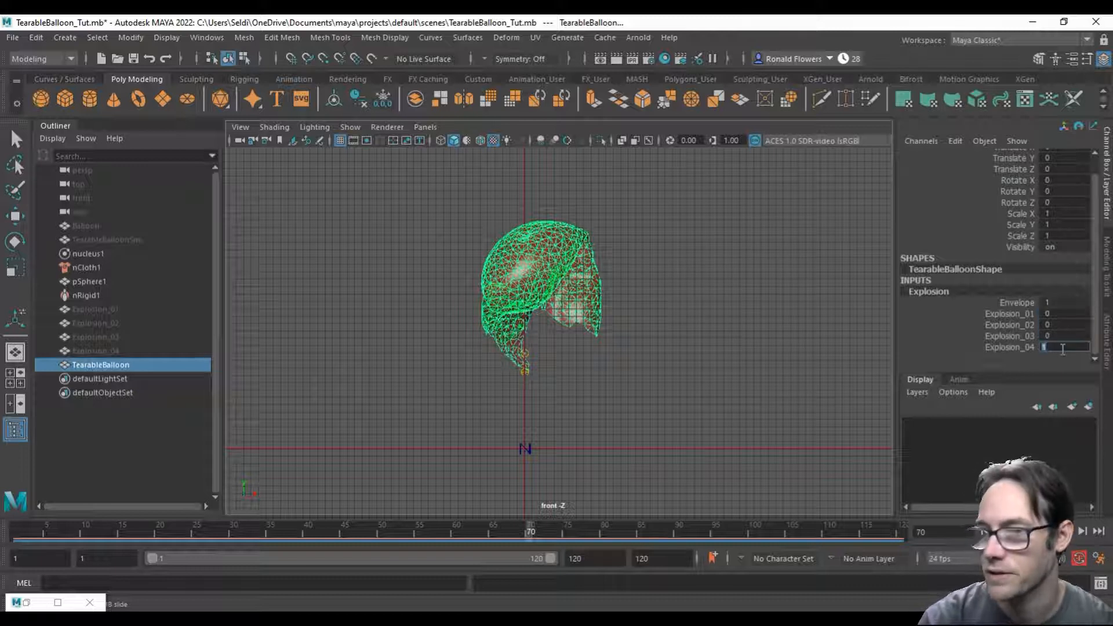
text(0)
key(Return)
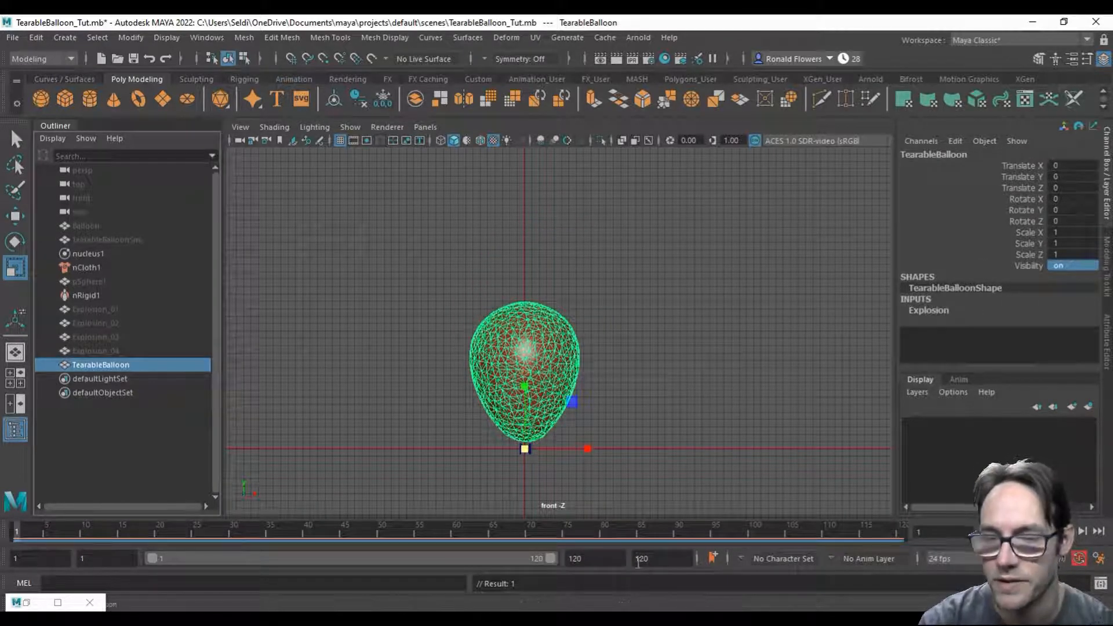
Step: Shorten the animation range to end at frame 24
double_click(661, 564)
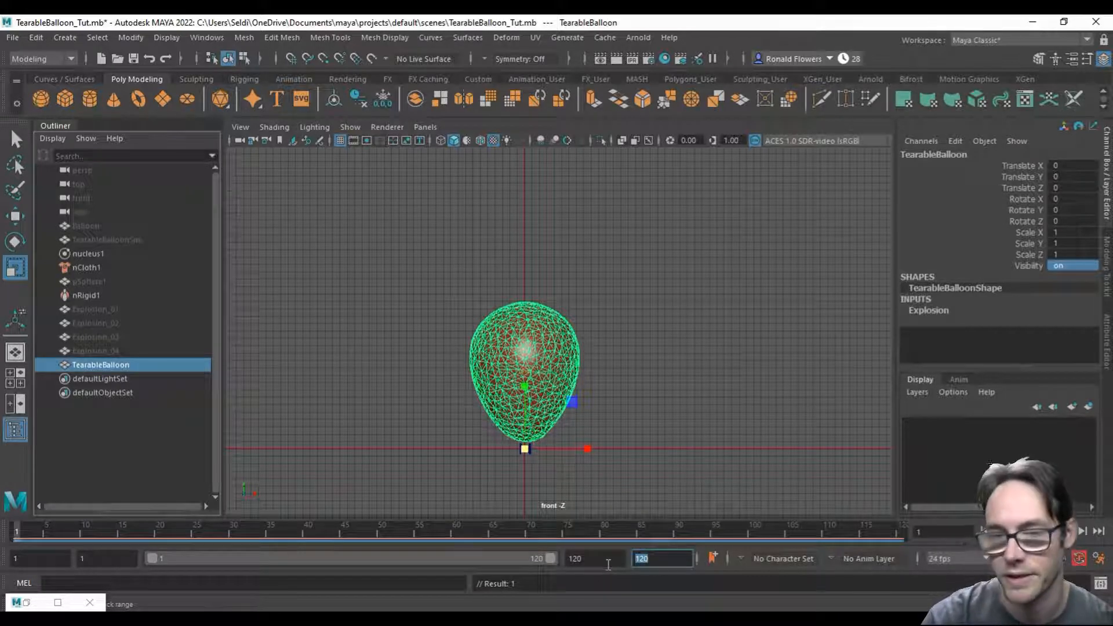
text(24)
key(Return)
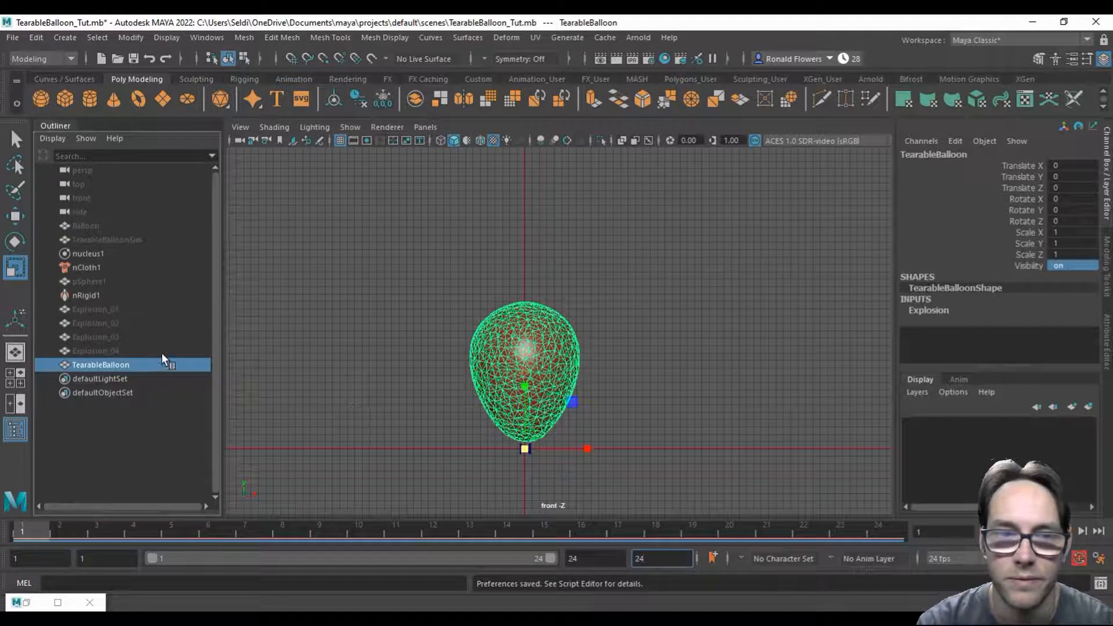
Step: Keyframe the Explosion_01 blend shape weight of TearableBalloon at 0 on frame 1
click(925, 311)
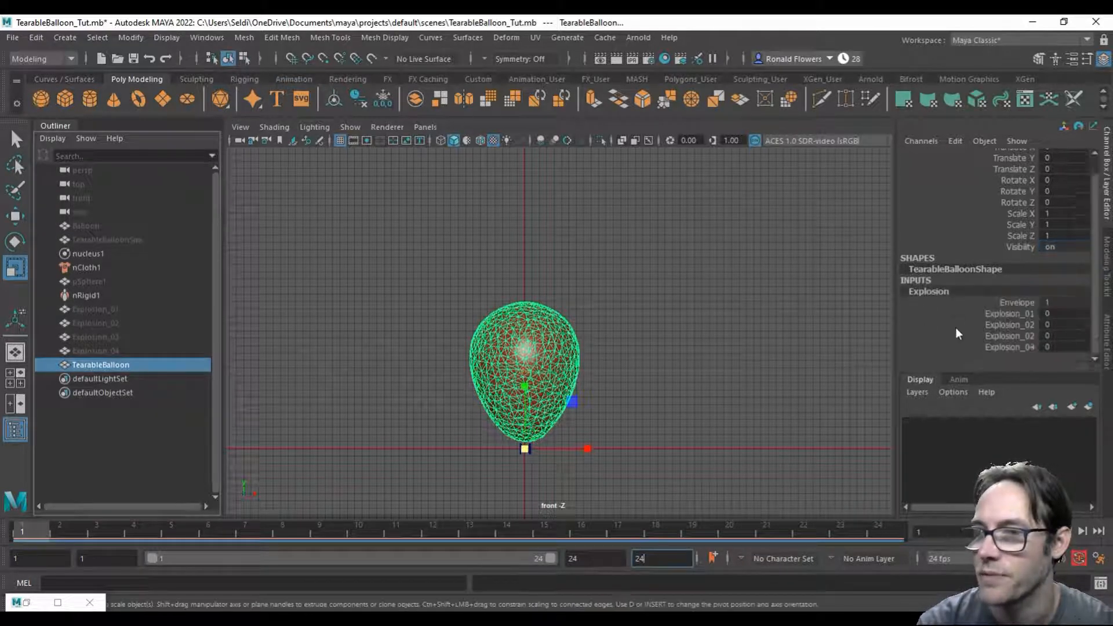
click(1000, 312)
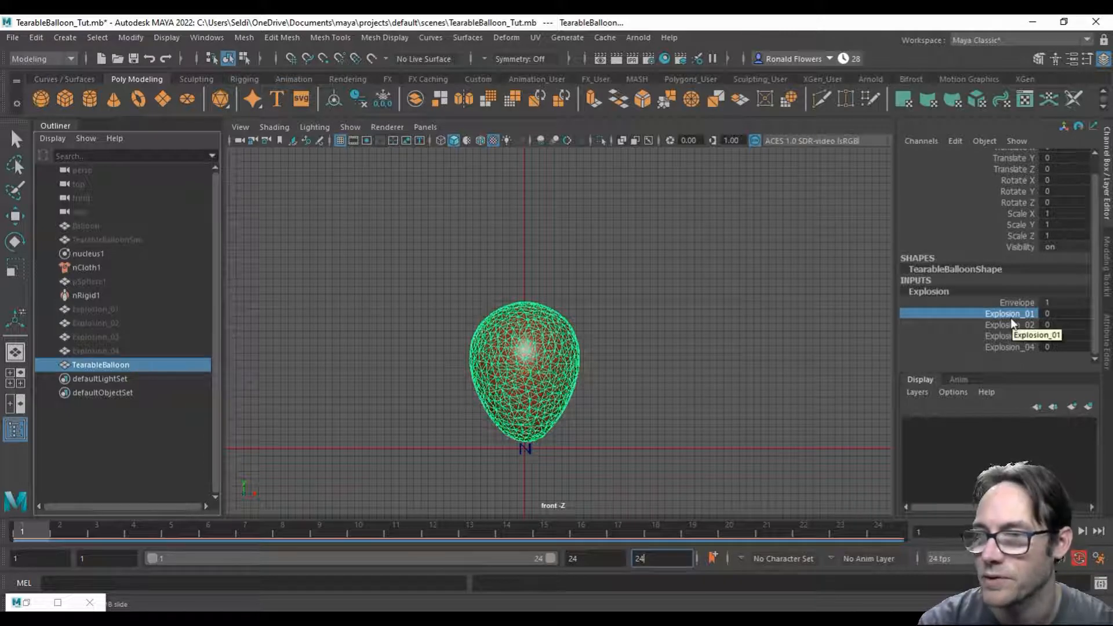
right_click(1012, 323)
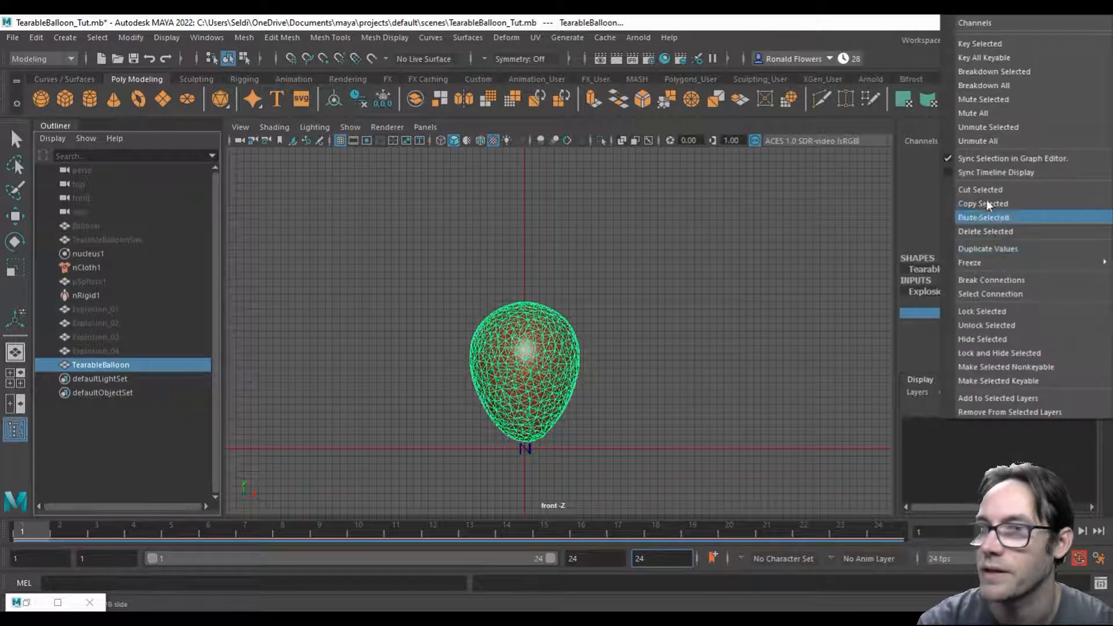
click(988, 50)
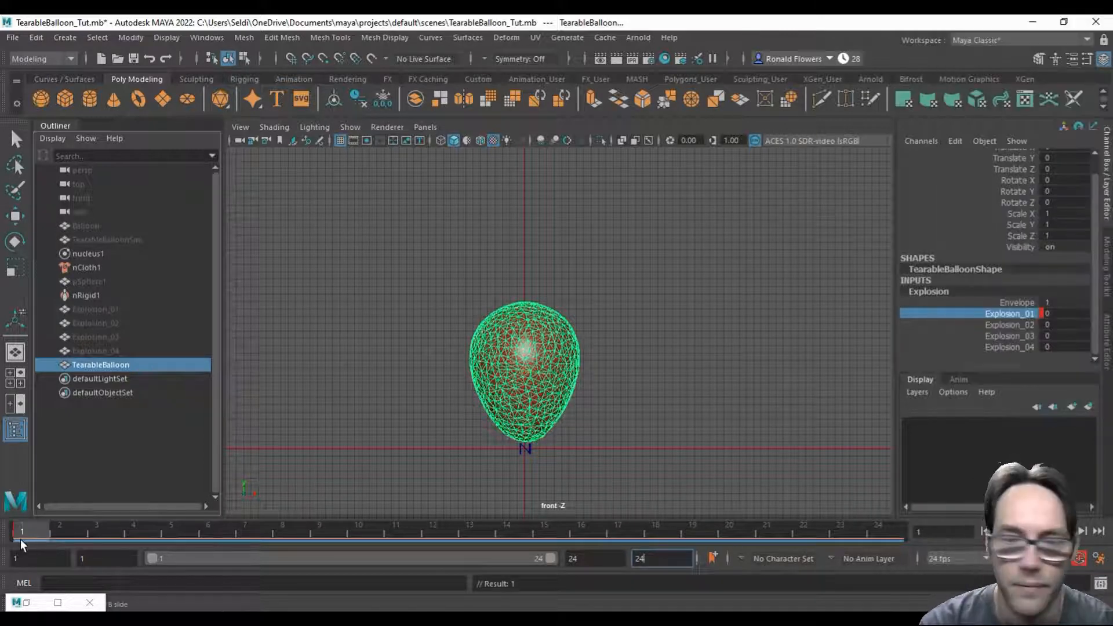
Step: Keyframe the Explosion_01 weight at 1 on frame 4 and scrub frames 1 to 4 to check the inflation
click(132, 529)
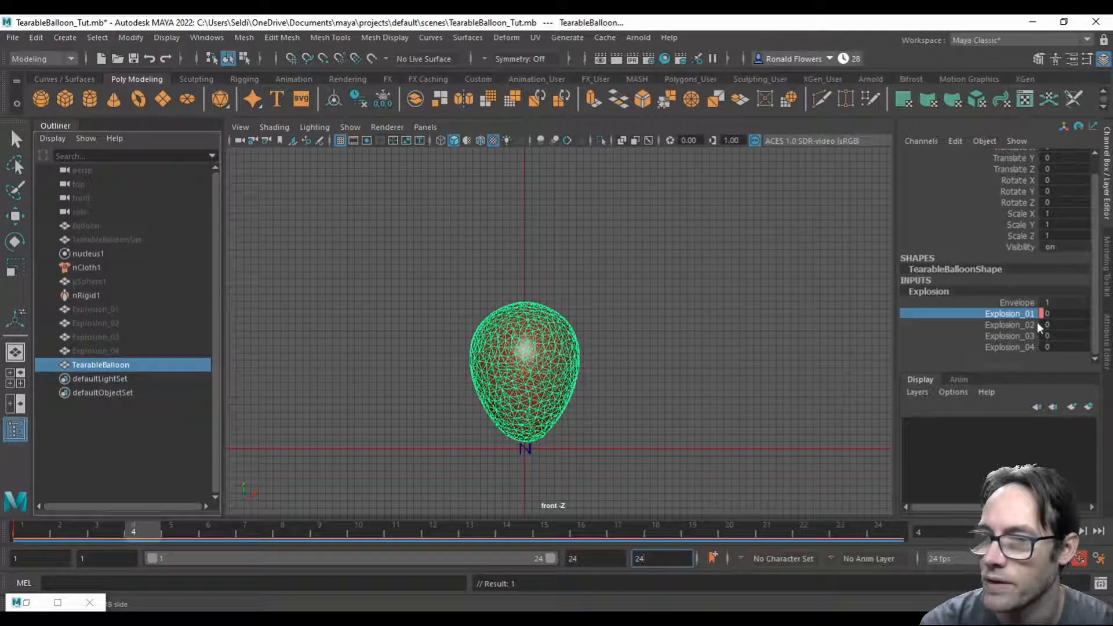
click(1068, 315)
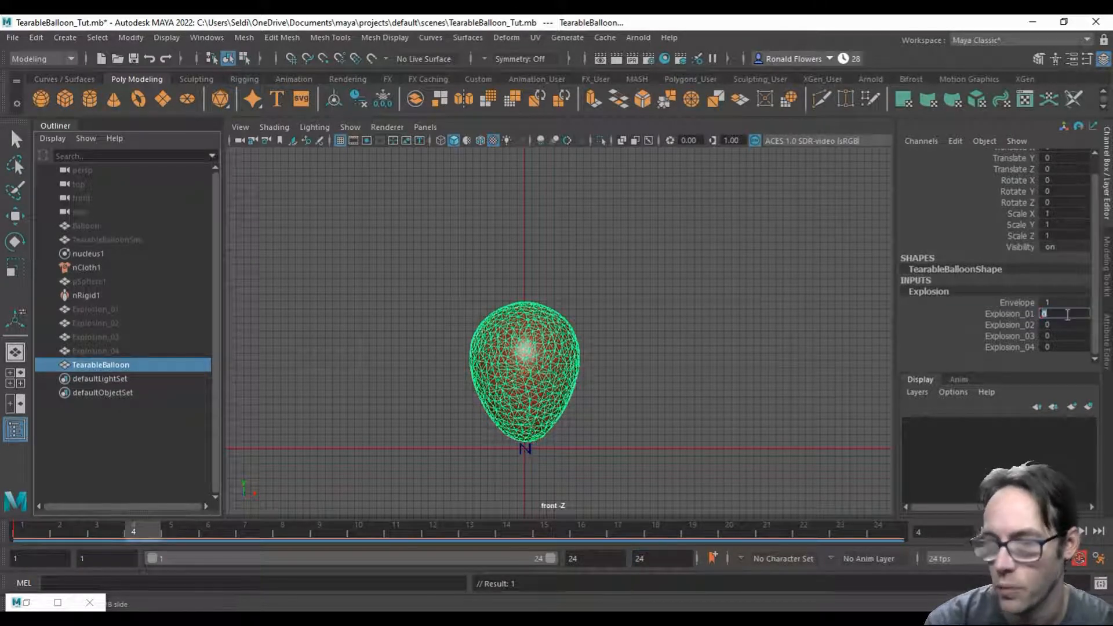
text(1)
key(Return)
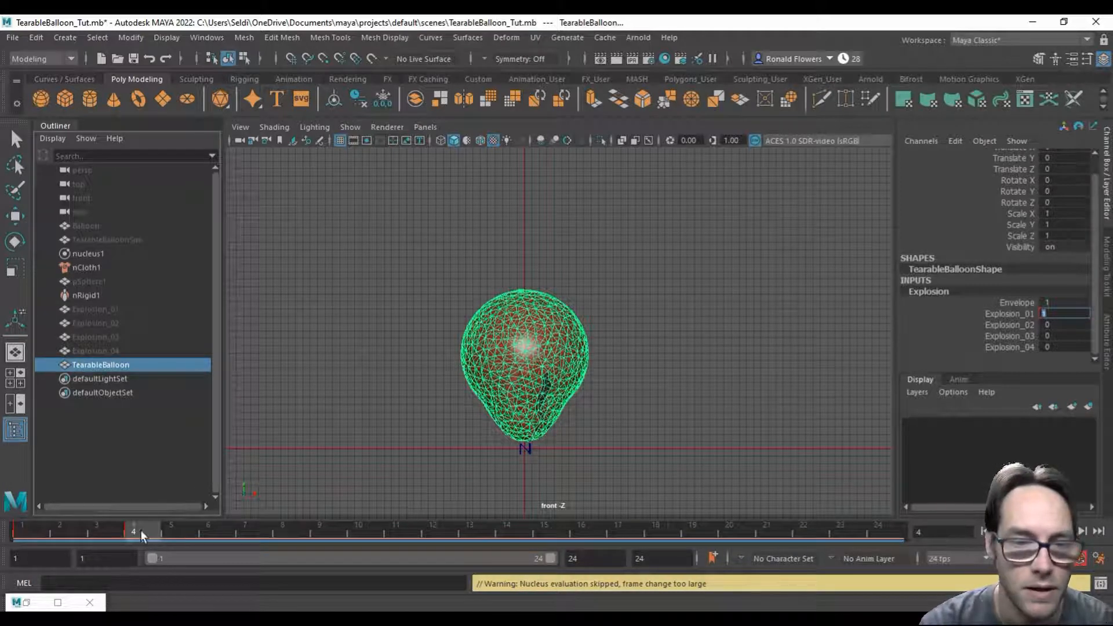
drag(18, 531, 148, 530)
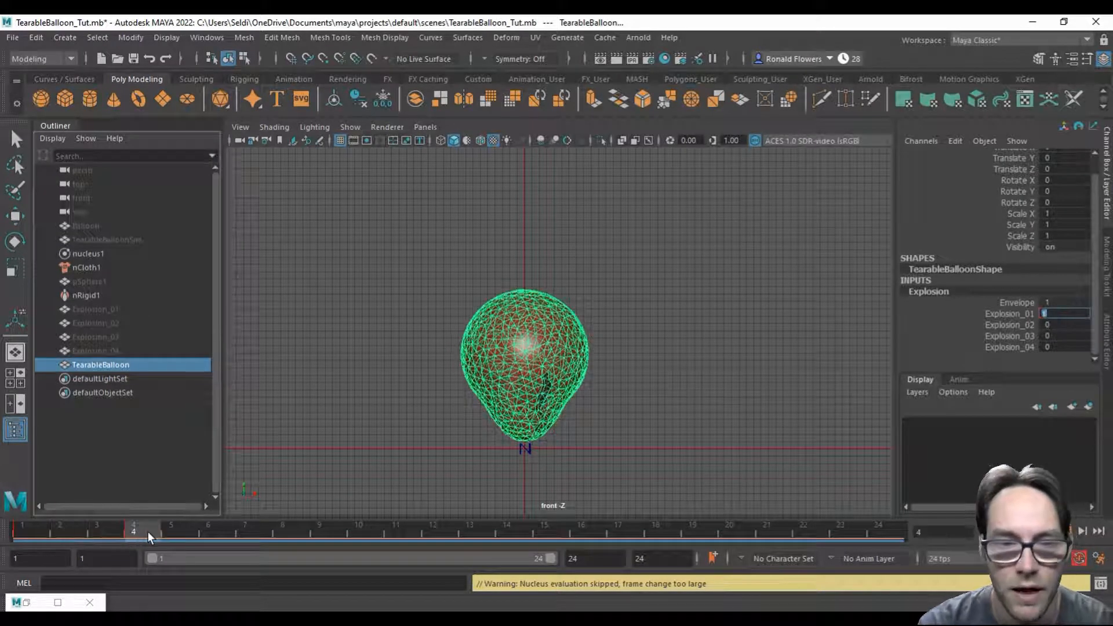
Step: Keyframe the Explosion_02 weight at 0 on frame 4, where Explosion_01 has its last key
click(203, 530)
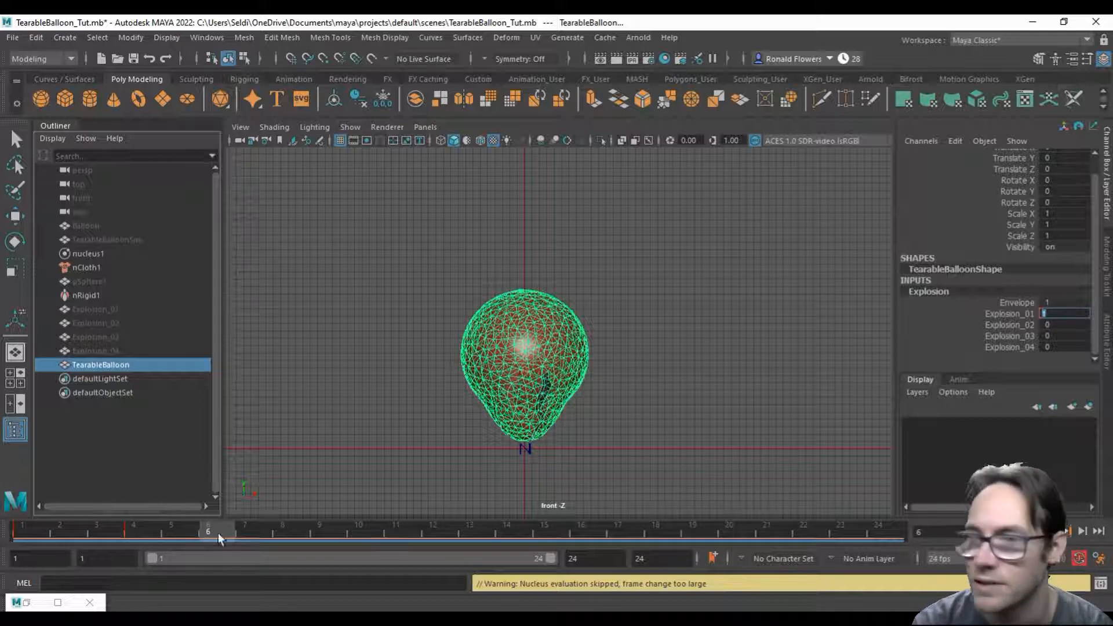
click(1001, 324)
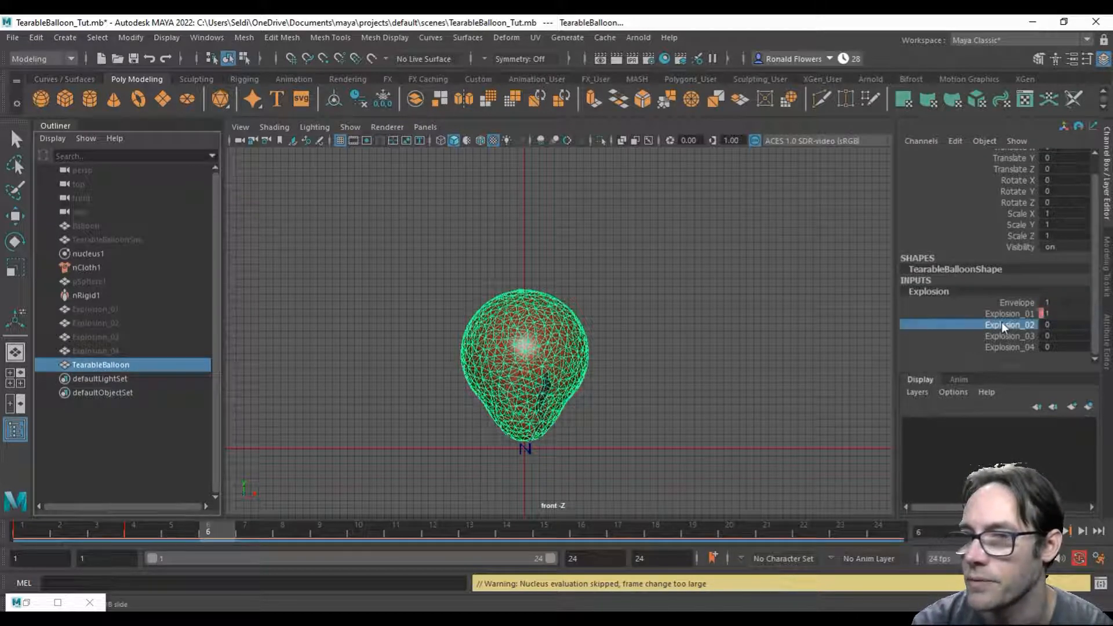
key(comma)
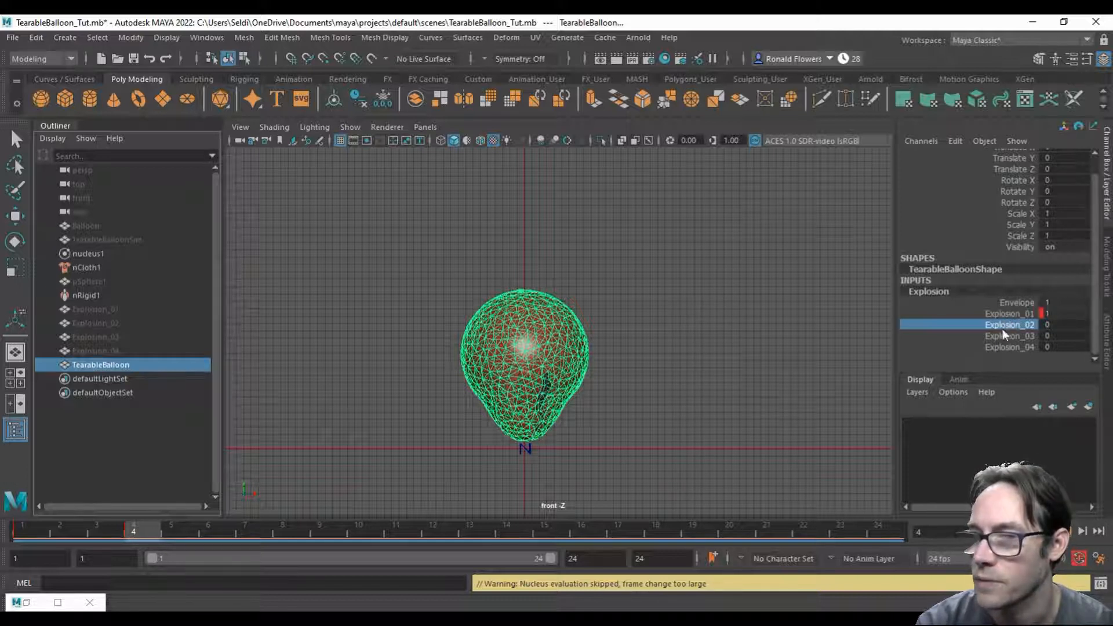
click(1048, 325)
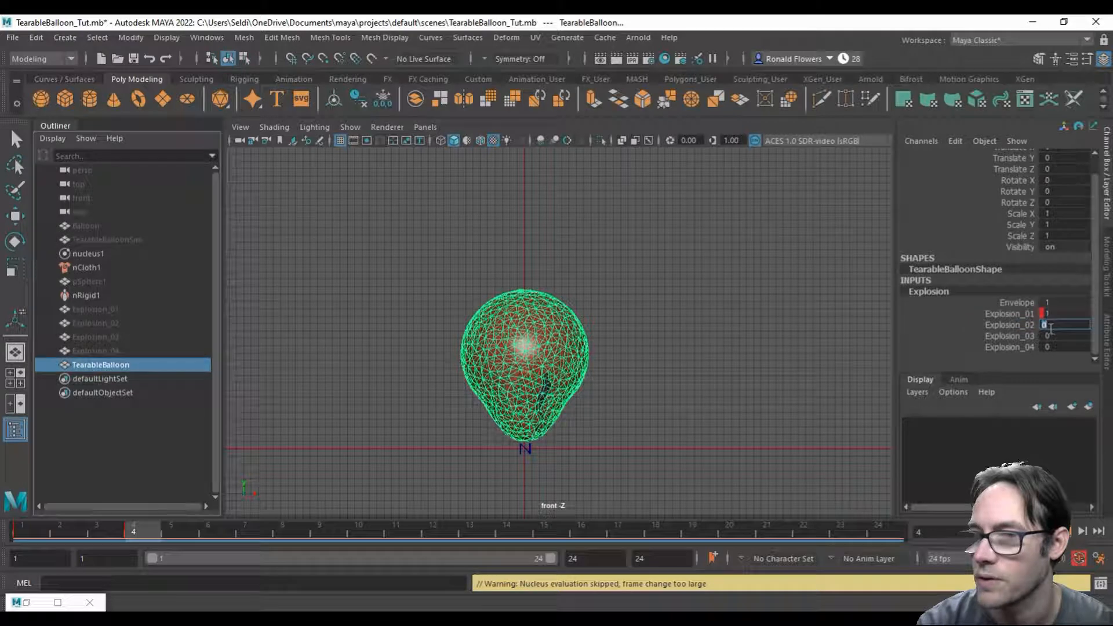
right_click(1010, 330)
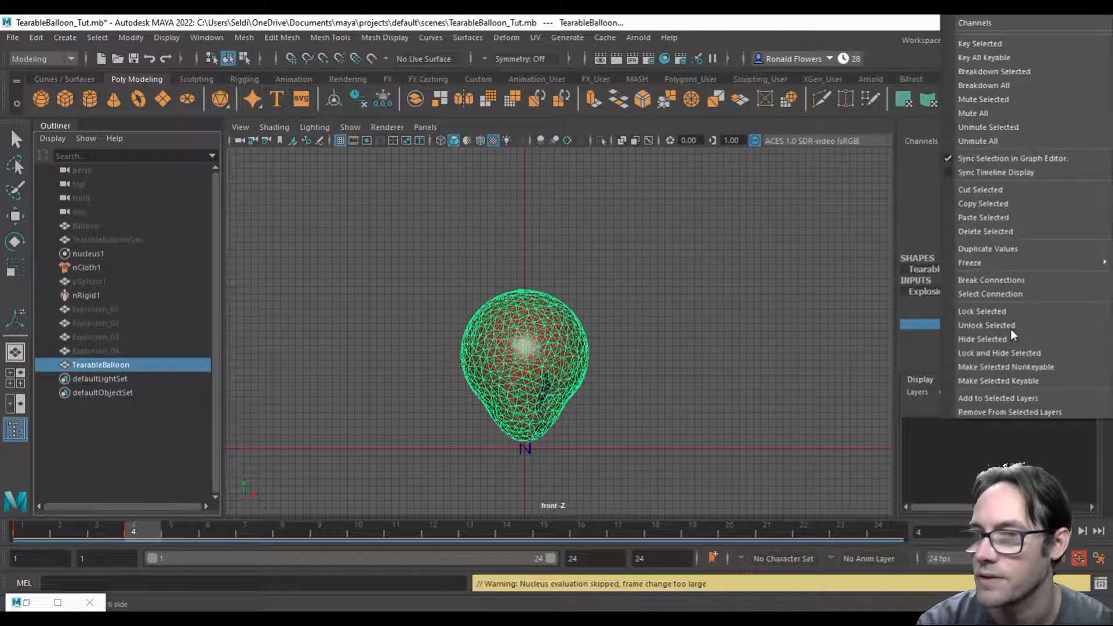
click(992, 48)
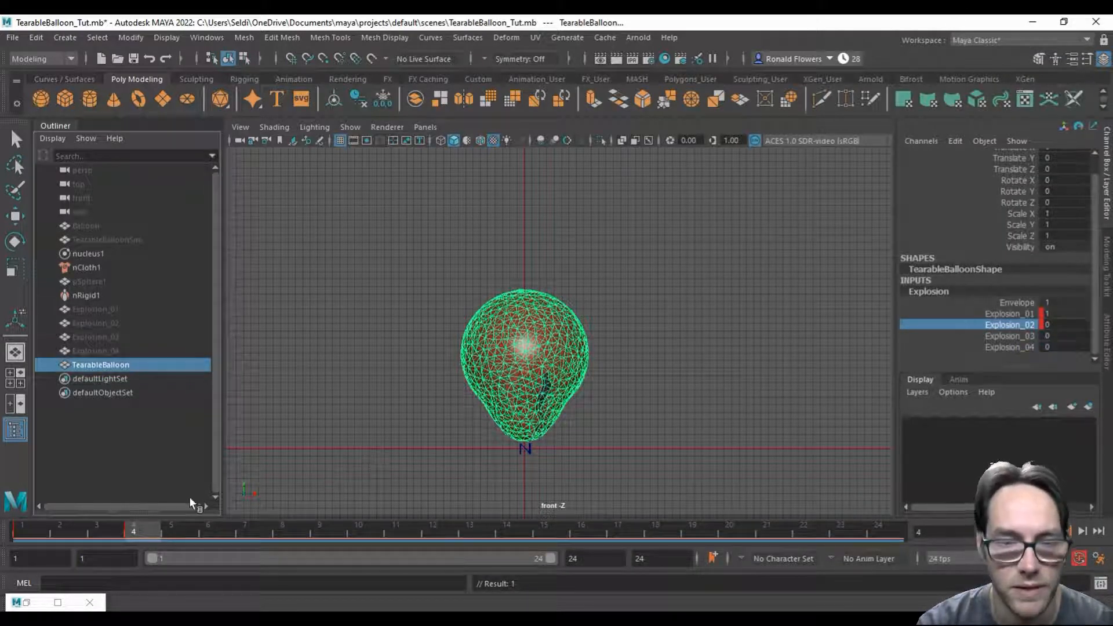
Step: On frame 6, keyframe Explosion_02 at 1 and Explosion_01 at 0, and scrub from the start to check the transition
click(214, 529)
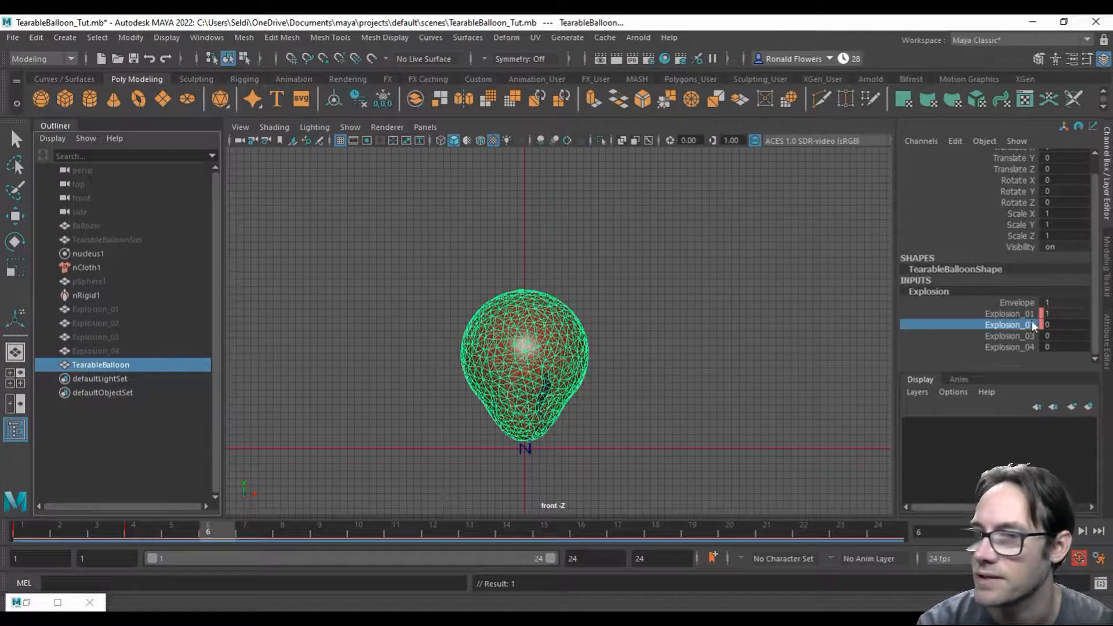
click(1056, 324)
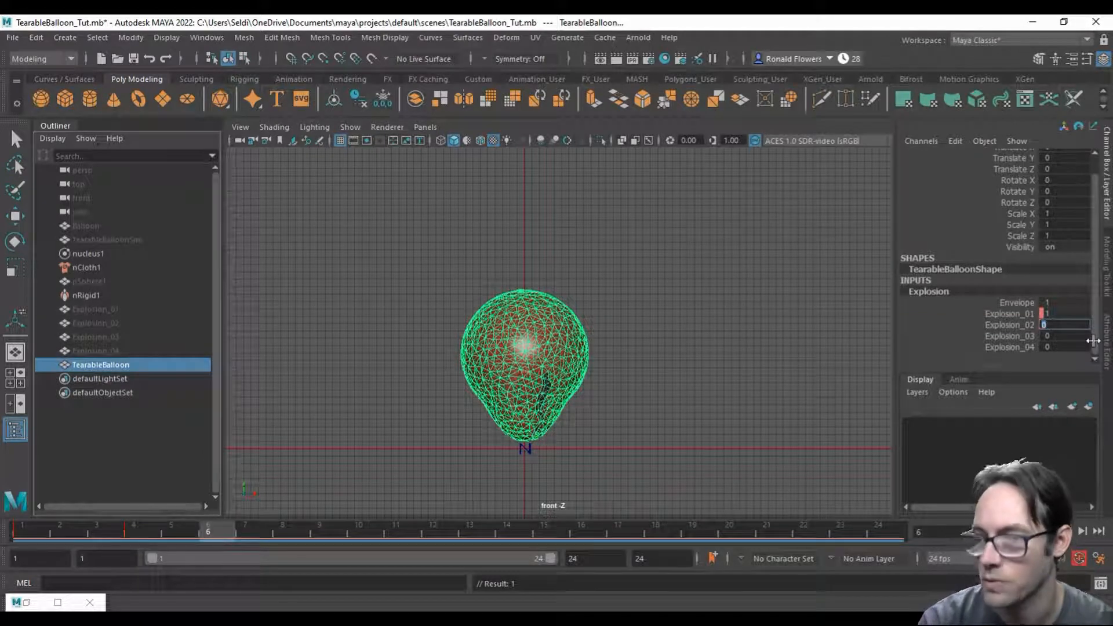
text(1)
key(Return)
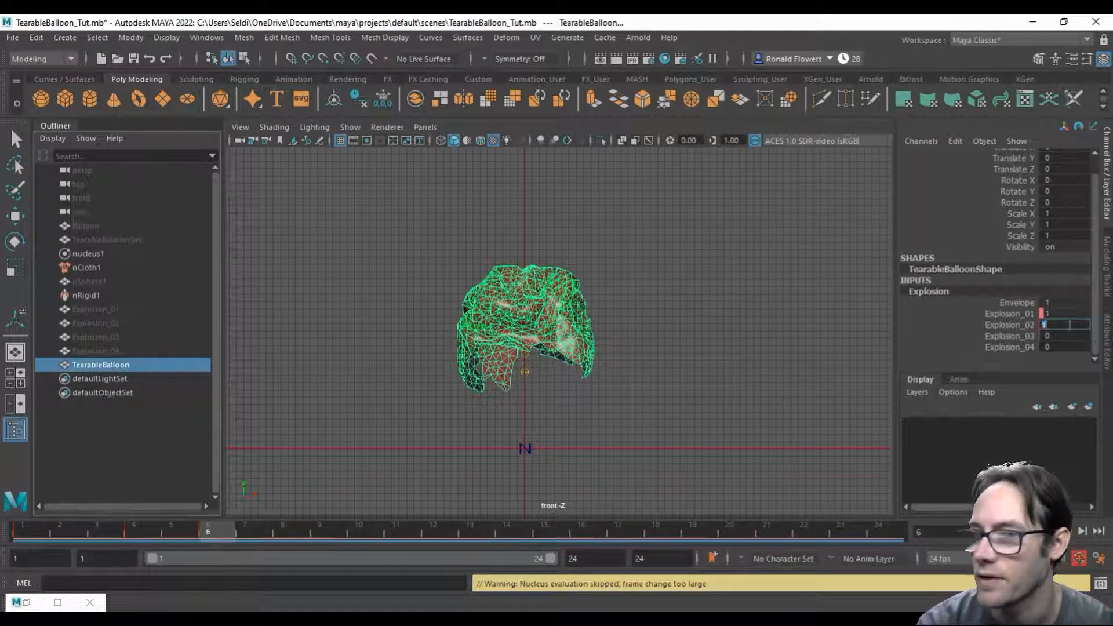
click(1062, 313)
text(0)
key(Return)
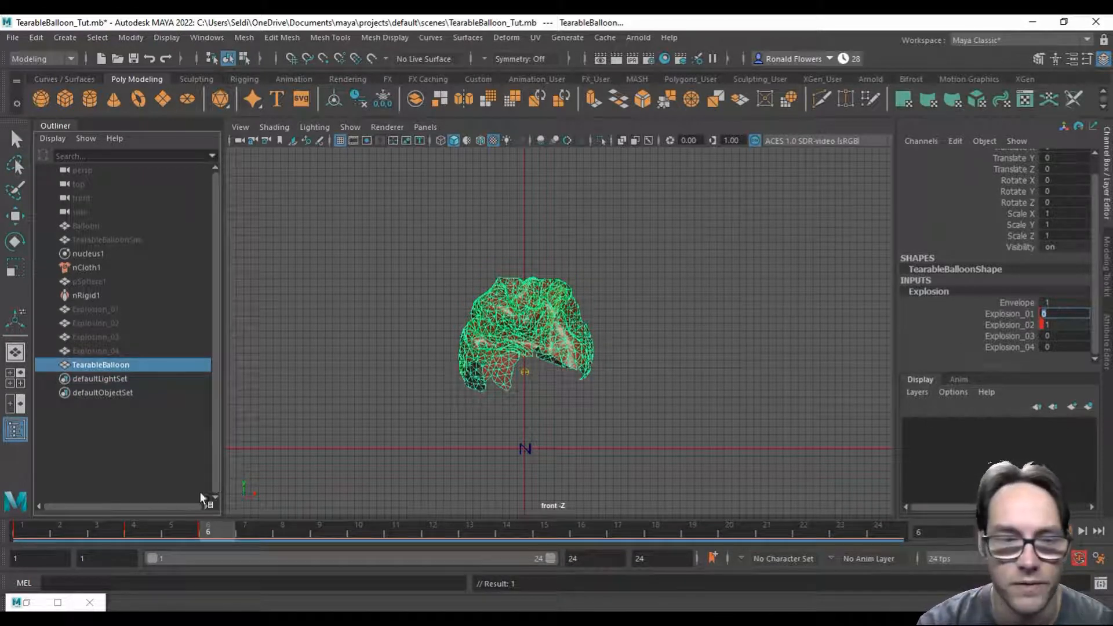
drag(40, 530, 208, 528)
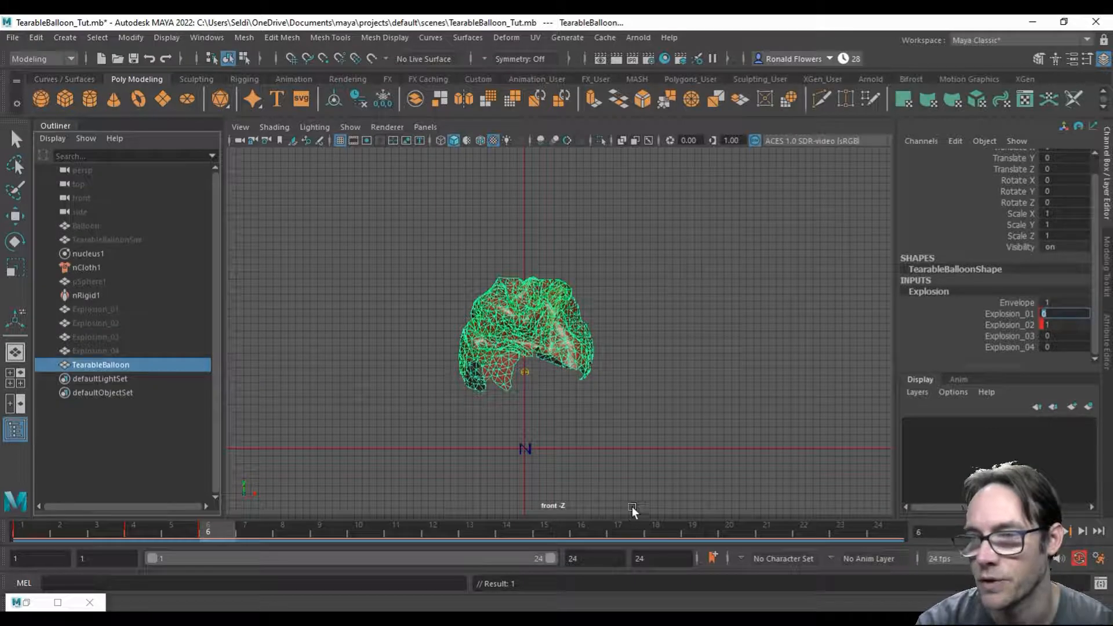
Step: Keyframe the Explosion_03 weight at 0 on frame 6
click(1006, 335)
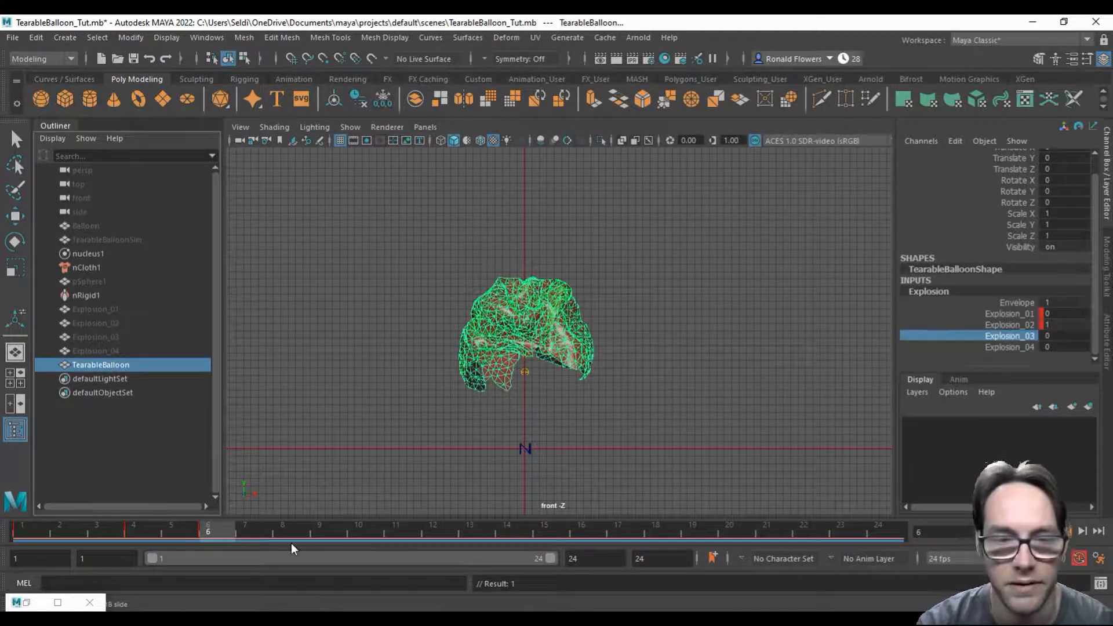
right_click(999, 335)
click(997, 57)
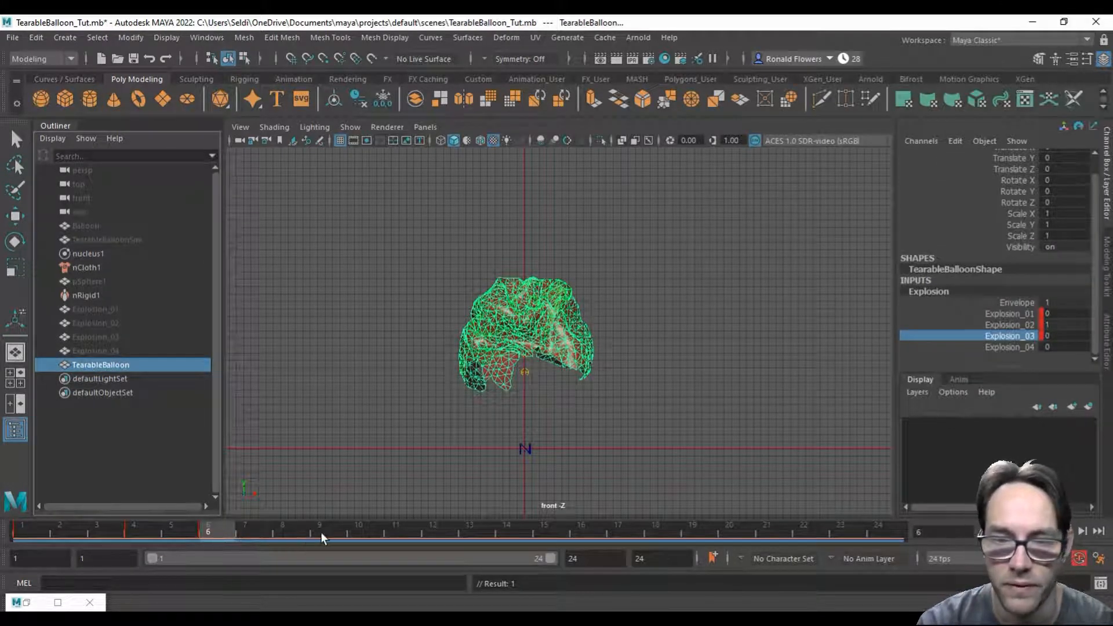
Step: On frame 12, keyframe Explosion_03 at 1 and Explosion_02 at 0, and scrub frames 1 to 12 to check the tearing
click(437, 525)
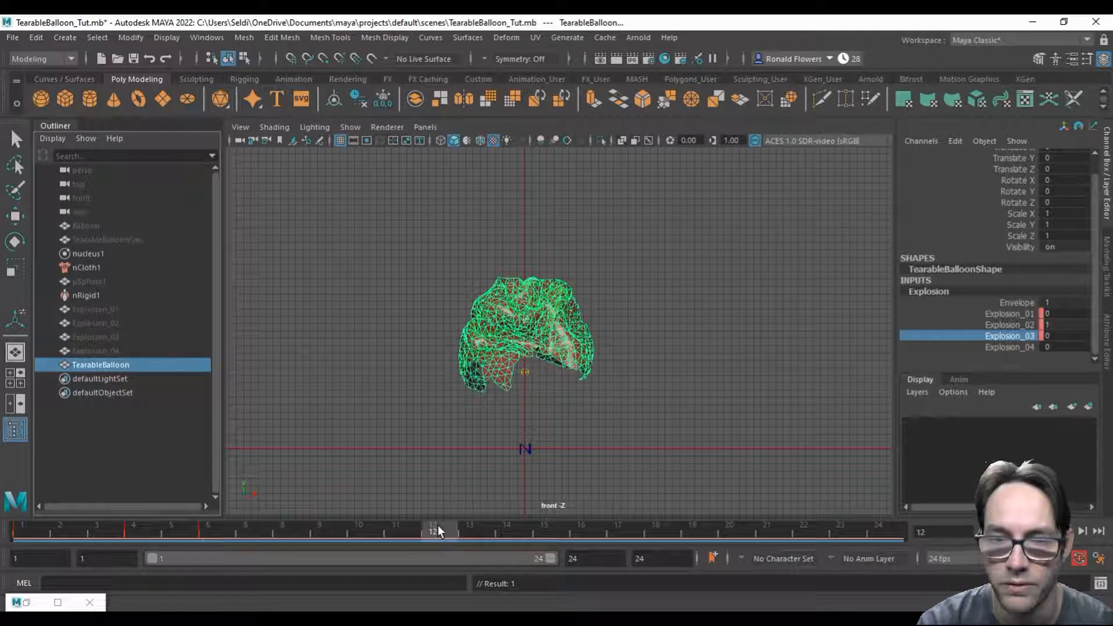
double_click(1058, 340)
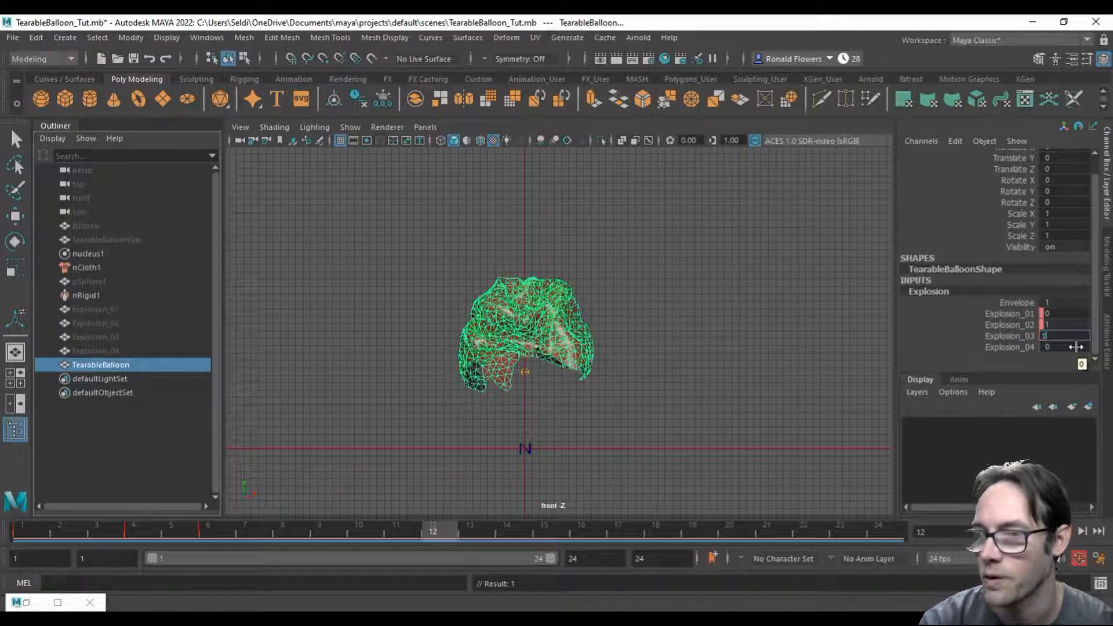
text(1)
key(Return)
double_click(1059, 325)
text(0)
key(Return)
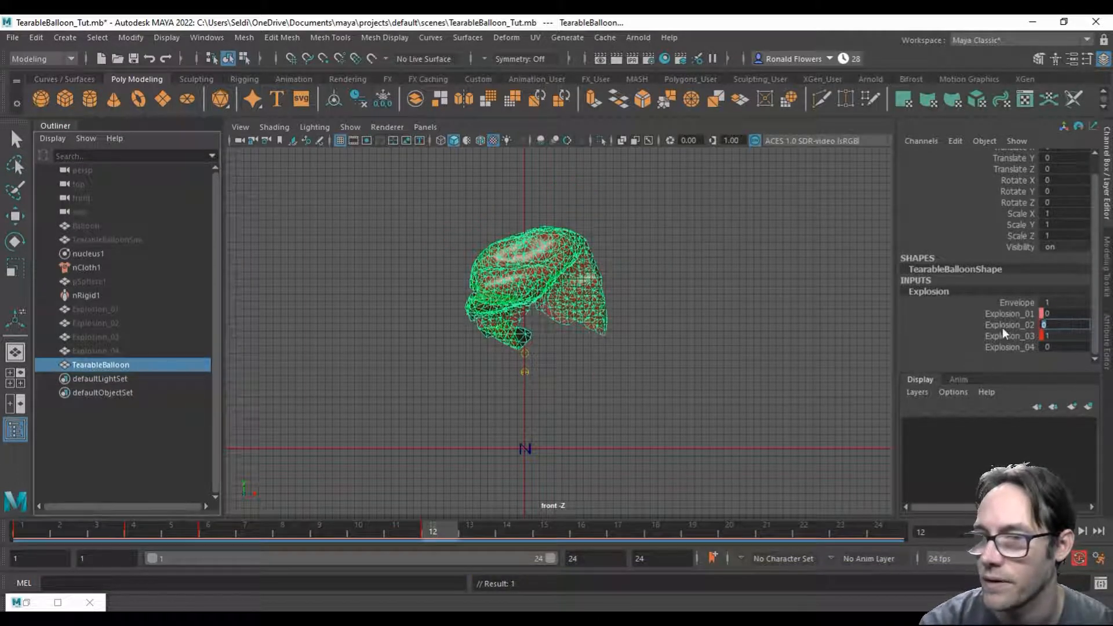
drag(35, 527, 447, 535)
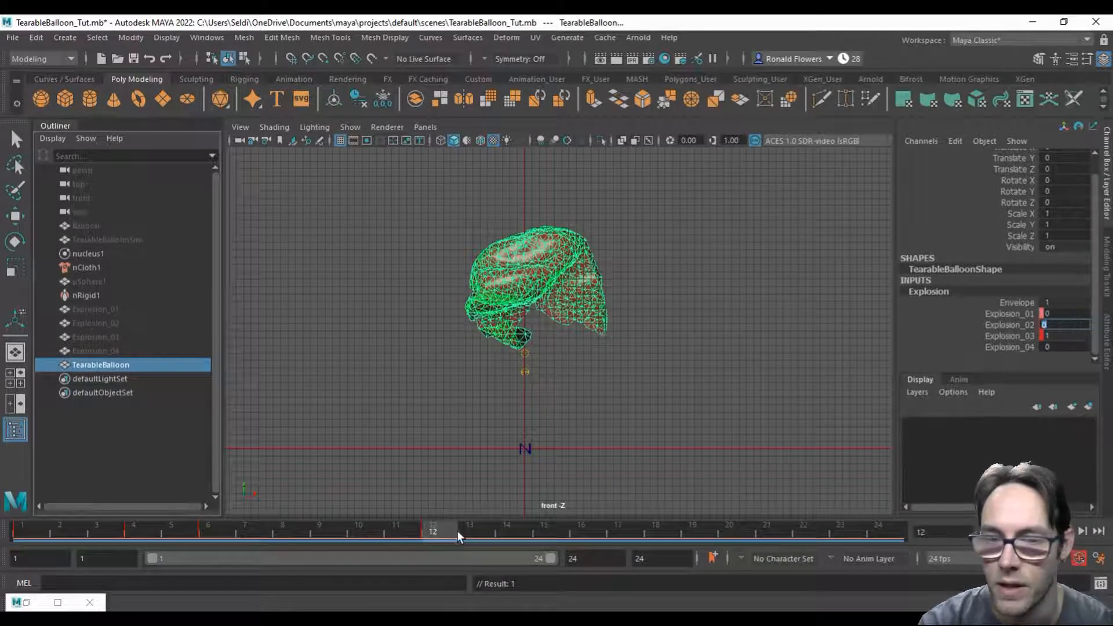
Step: Keyframe the Explosion_04 weight at 0 on frame 12
click(1014, 346)
right_click(1014, 346)
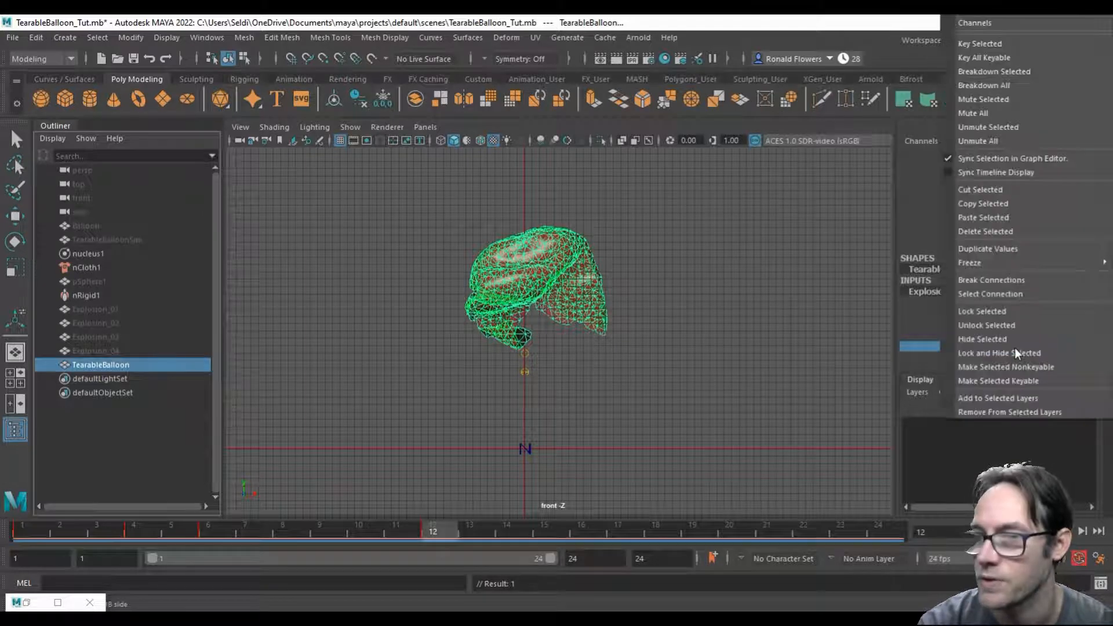
click(1035, 46)
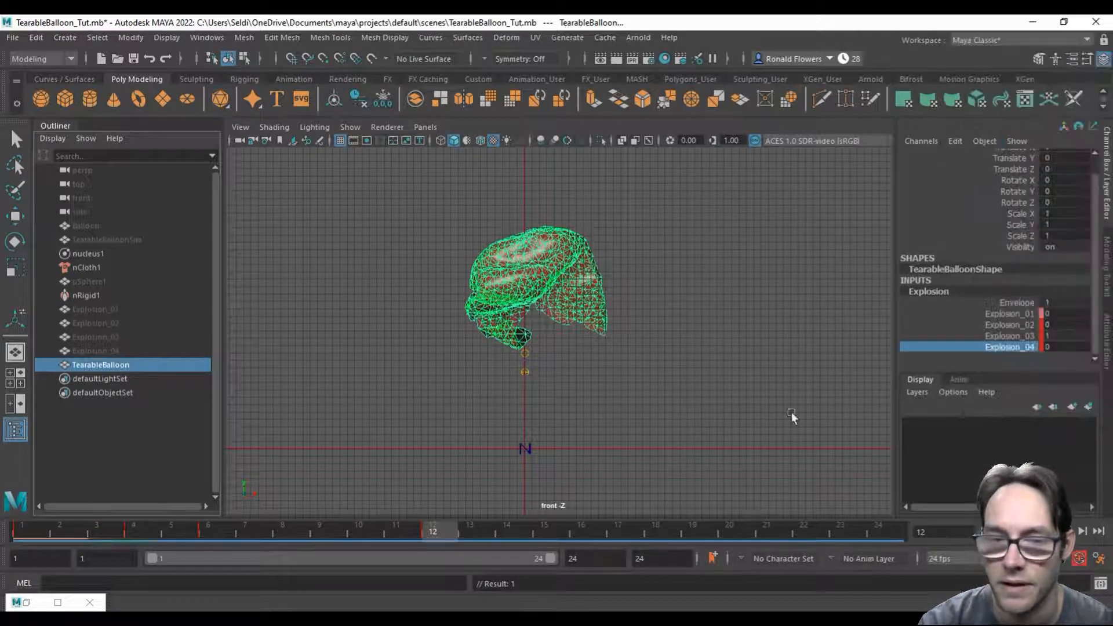
Step: On frame 24, keyframe the Explosion_04 weight at 1 and the Explosion_03 weight at 0
click(879, 530)
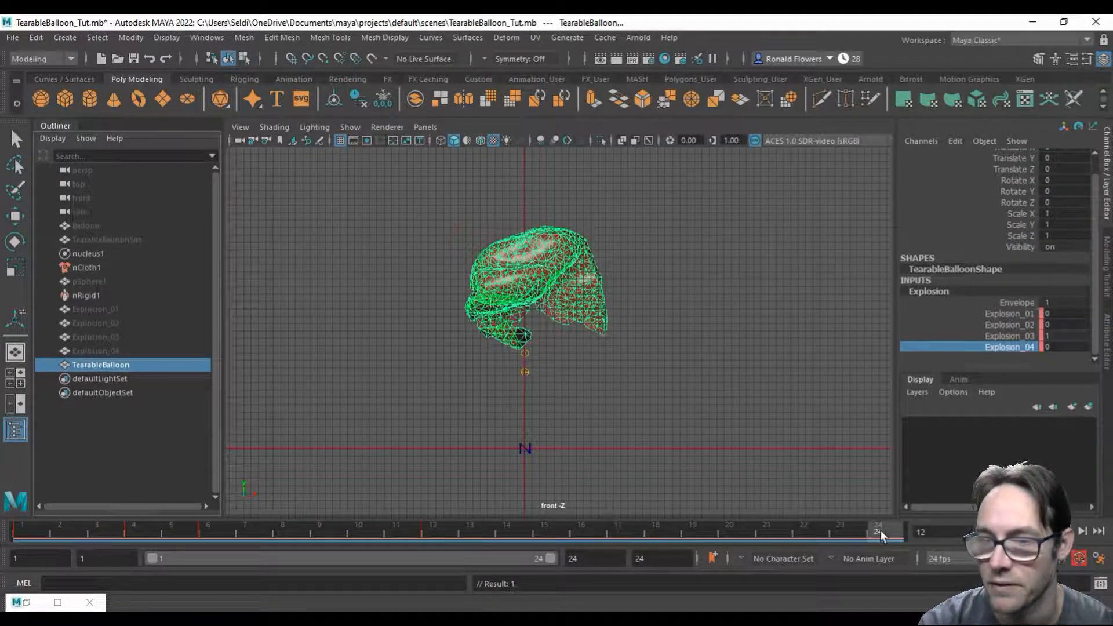
click(1066, 347)
text(1)
key(Return)
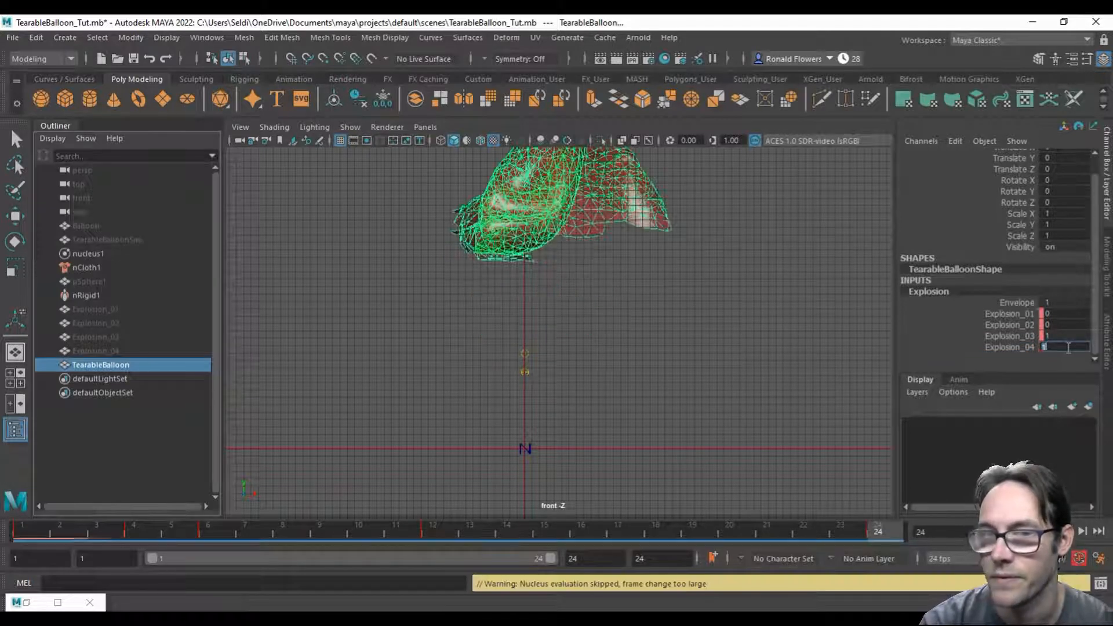
click(1066, 336)
text(0)
key(Return)
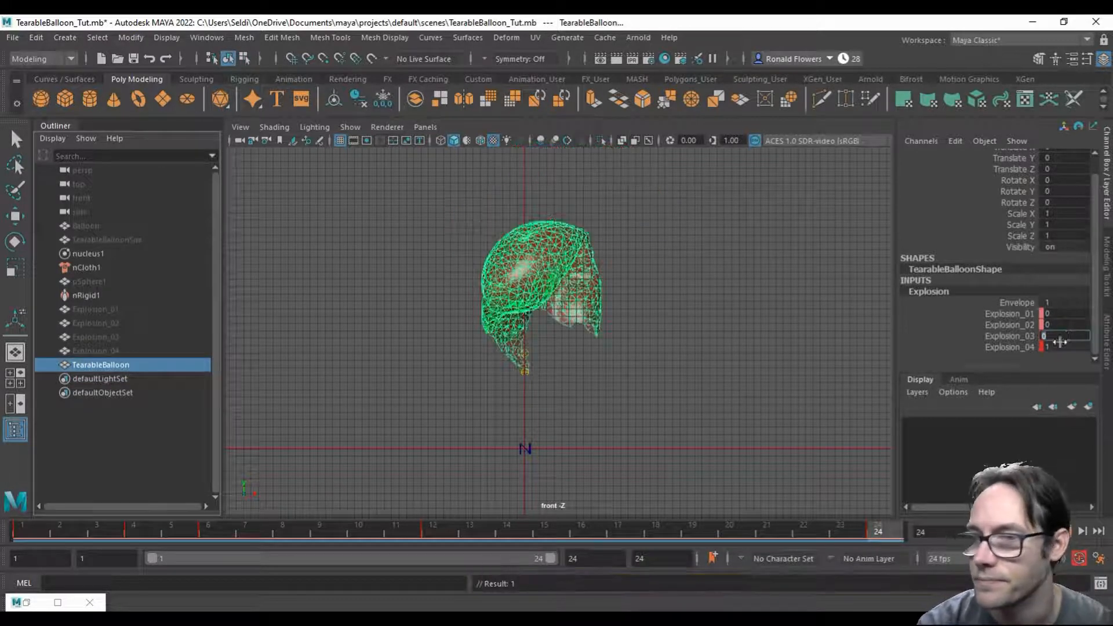
Step: Scrub the balloon burst from frame 1 to 24, play the animation back and stop it
click(34, 526)
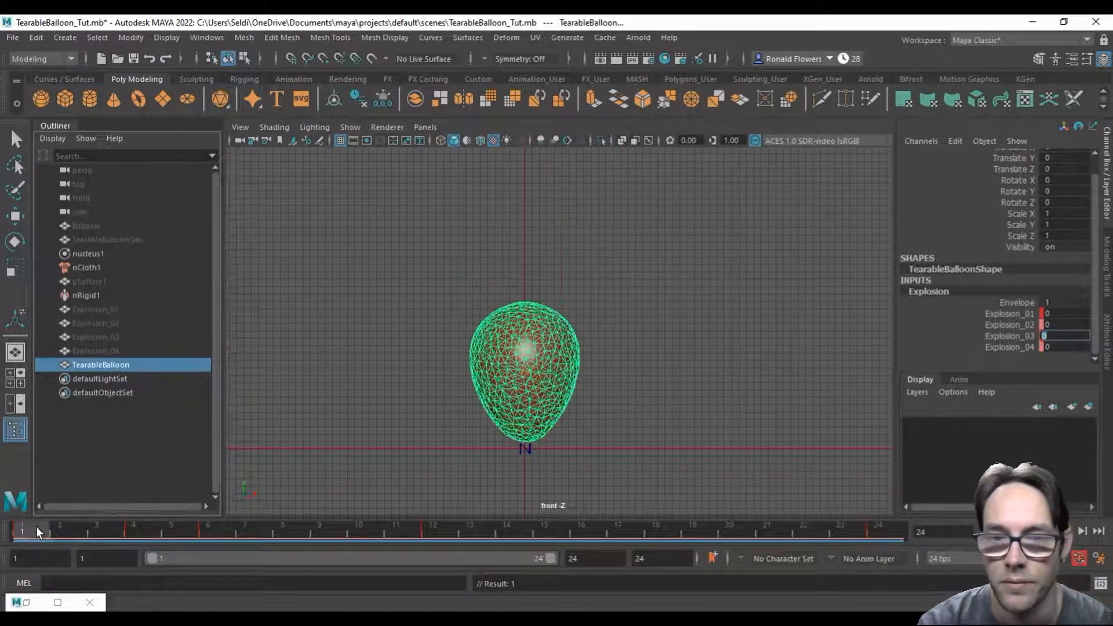
drag(36, 526, 891, 535)
click(1050, 531)
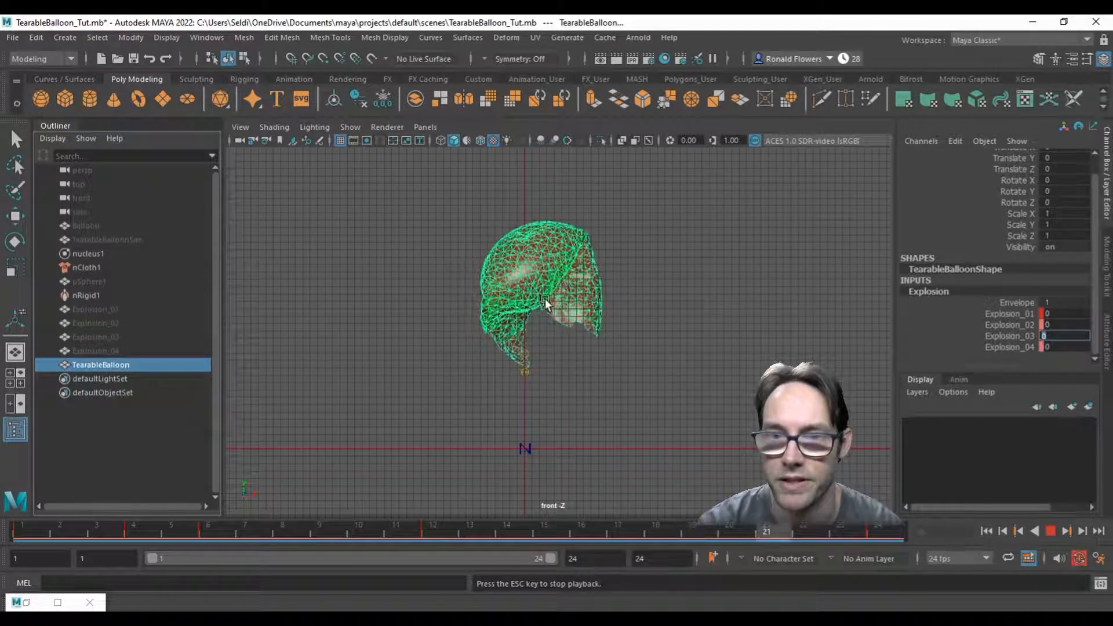
click(1050, 531)
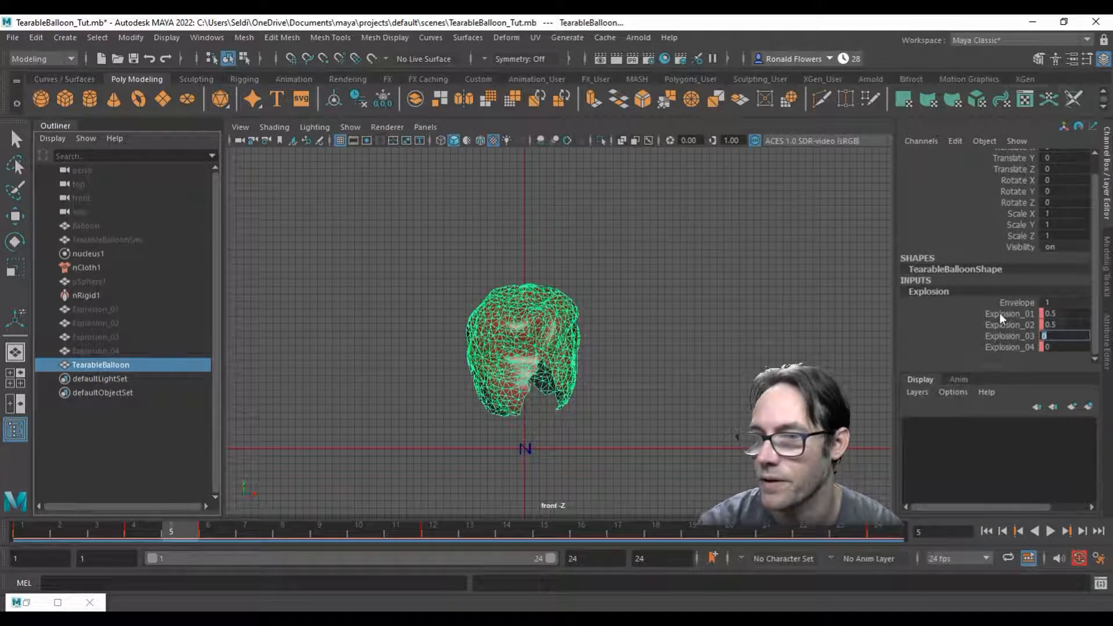
Step: Move the frame 24 keys of the Explosion_03 and Explosion_04 weights to frame 16
click(1004, 342)
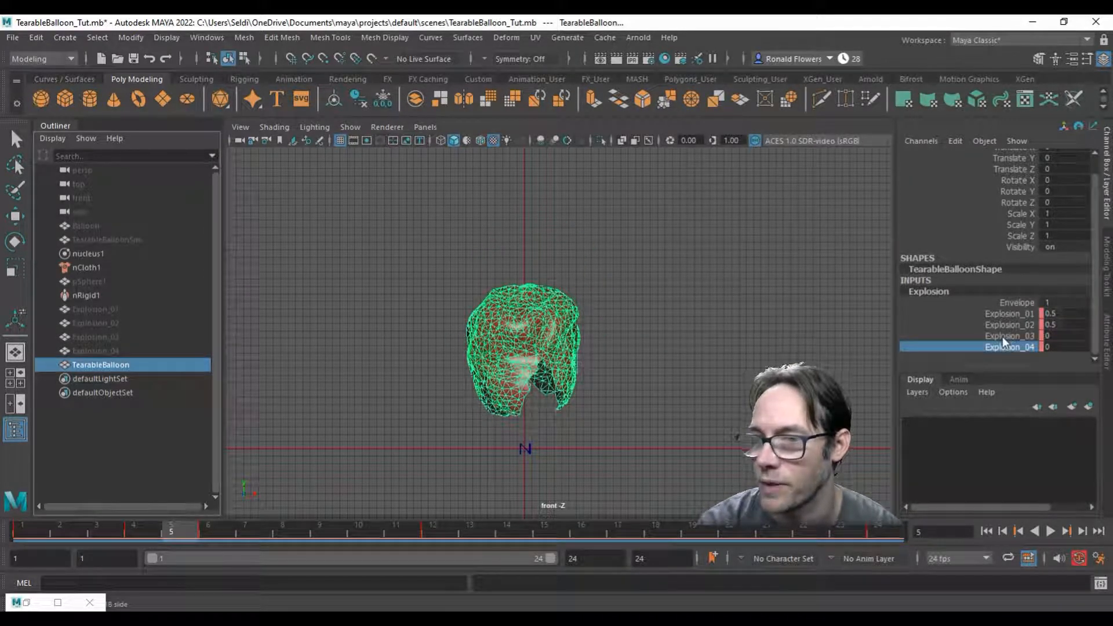
shift+click(1003, 337)
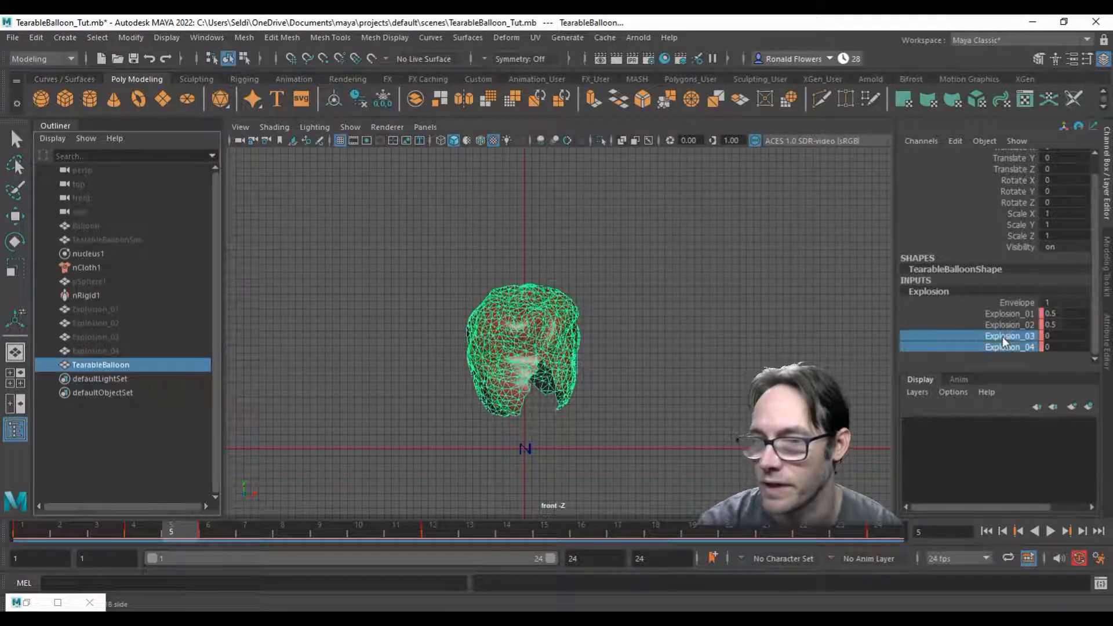
click(887, 530)
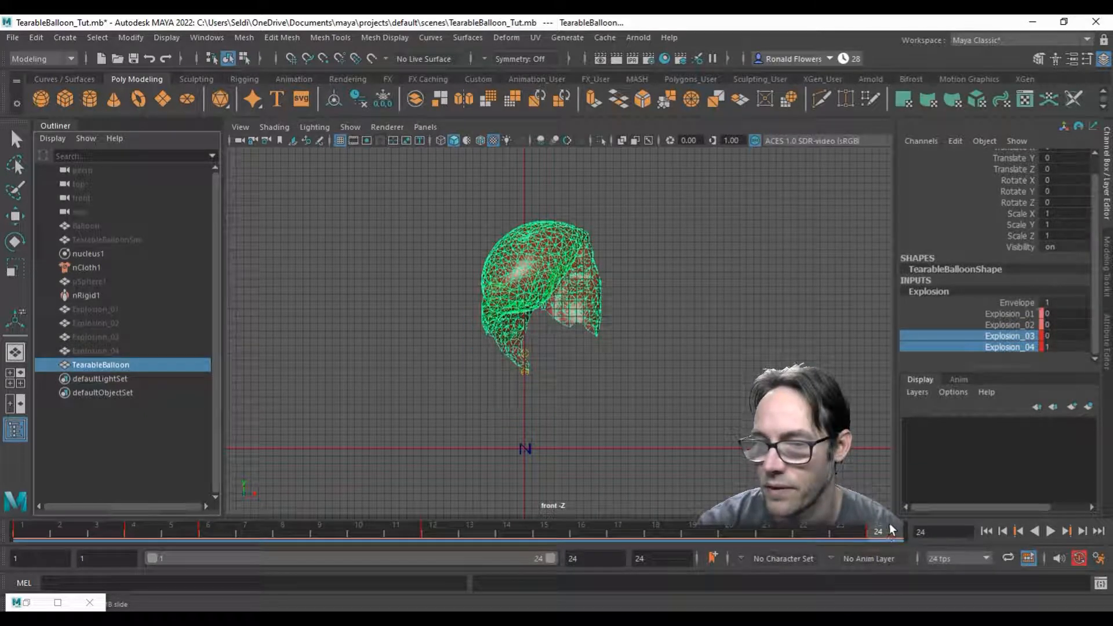
shift+drag(891, 529, 587, 529)
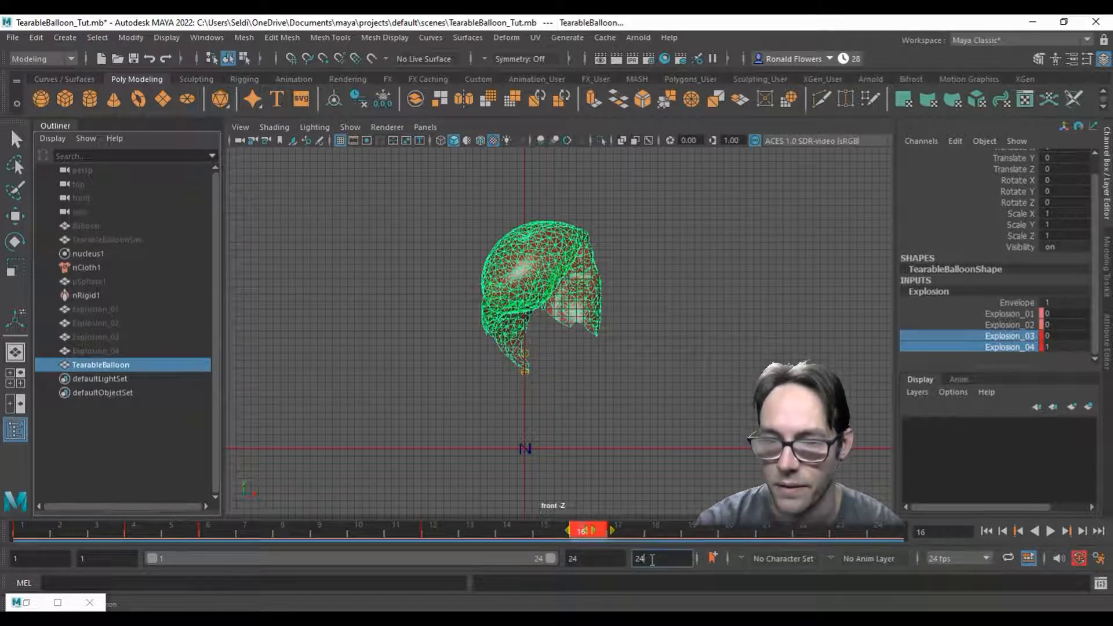
Step: Set the scene's animation end frame to 16
drag(651, 560, 622, 560)
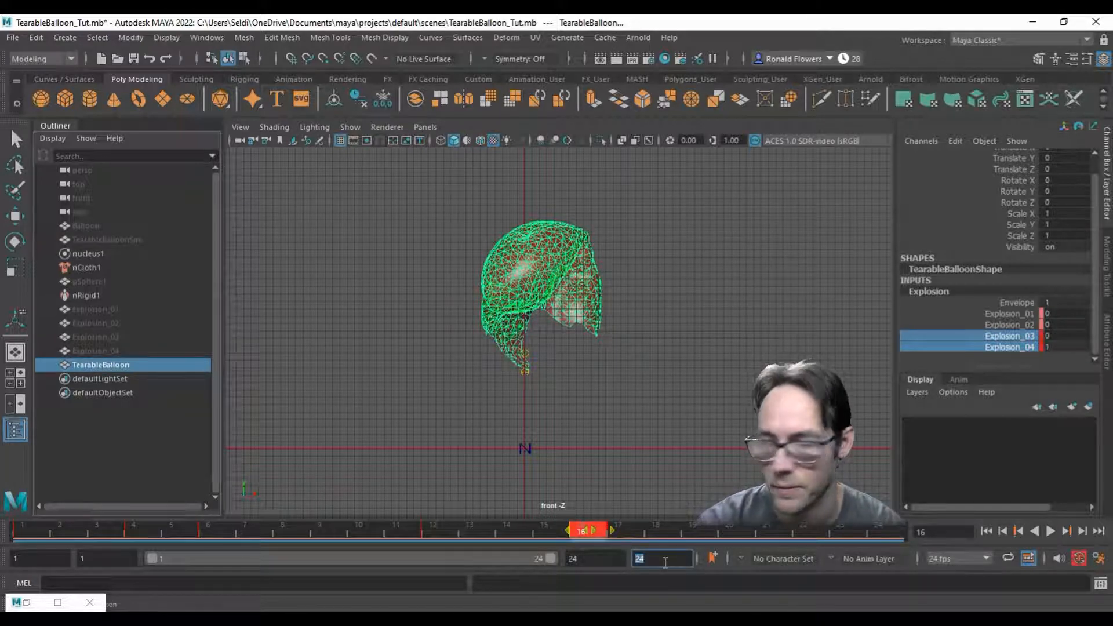
text(16)
key(Return)
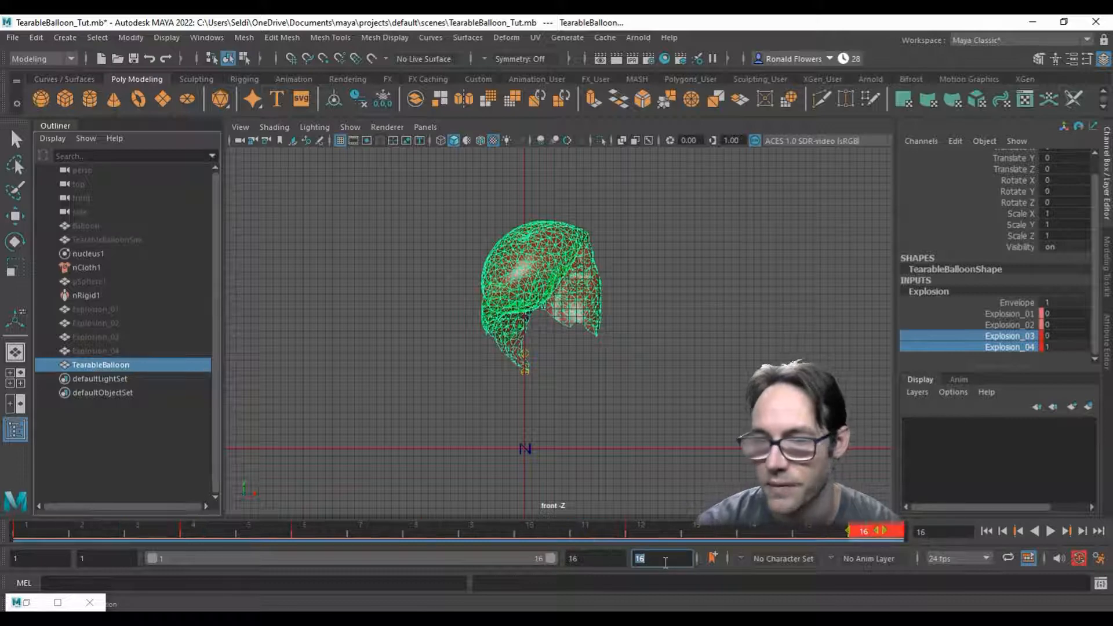
Step: Play the shortened balloon burst, stop it, and scrub through the 16 frames to check the timing
click(583, 529)
click(1048, 532)
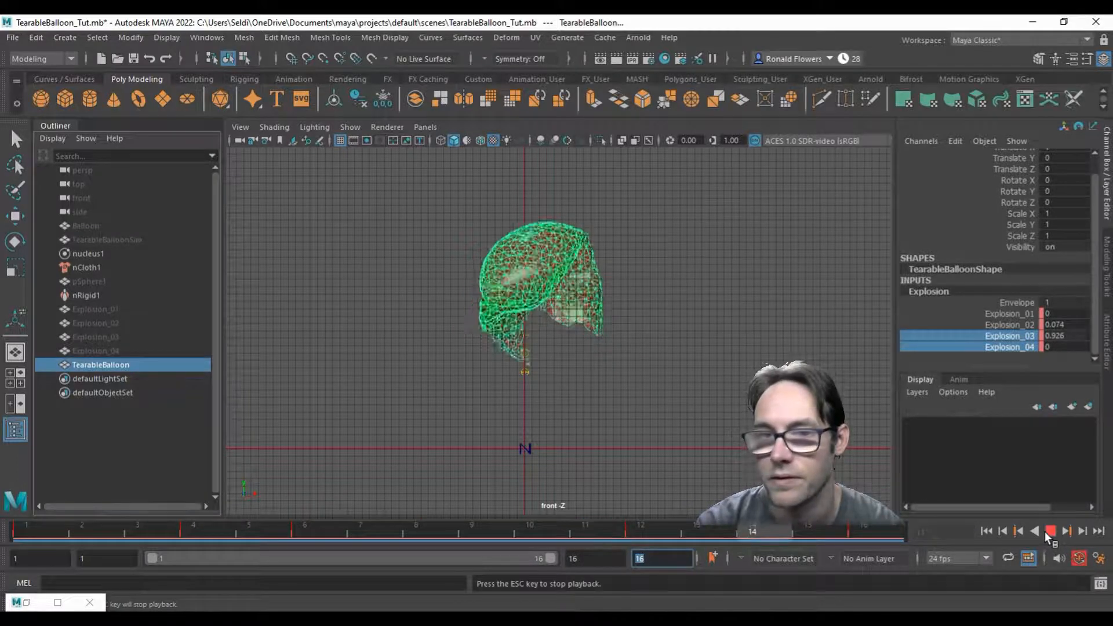
click(1046, 530)
mouse_move(34, 528)
mouse_down()
mouse_move(263, 542)
mouse_move(898, 543)
mouse_move(53, 539)
mouse_move(882, 534)
mouse_move(774, 534)
mouse_move(852, 530)
mouse_up()
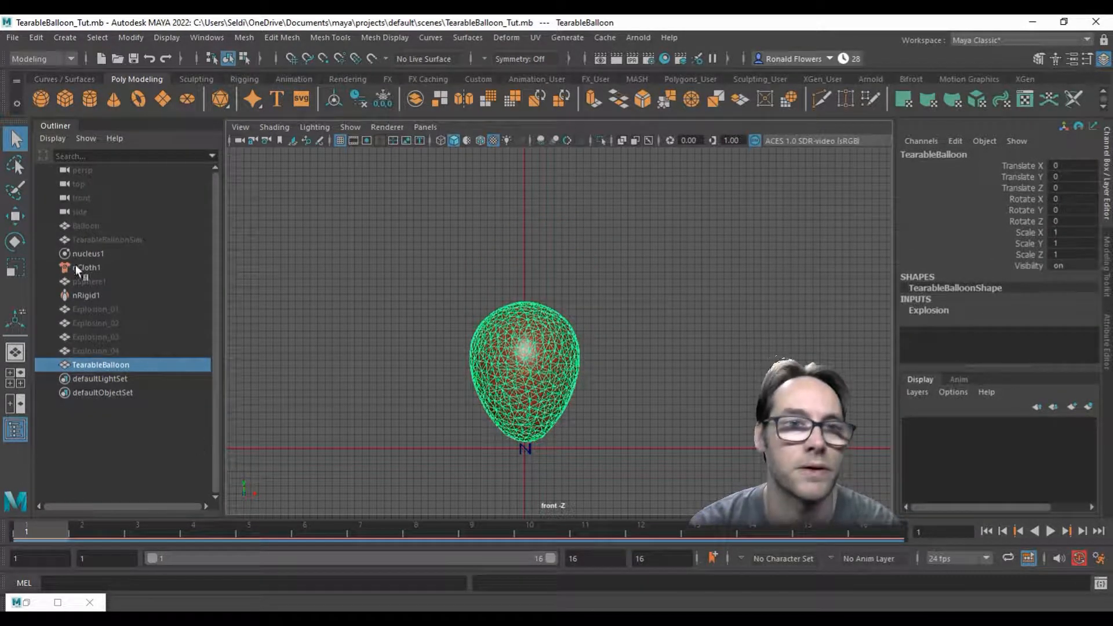
Step: Start an FBX export of the selected TearableBalloon and review the geometry, animation, bake and deformed model options
click(12, 37)
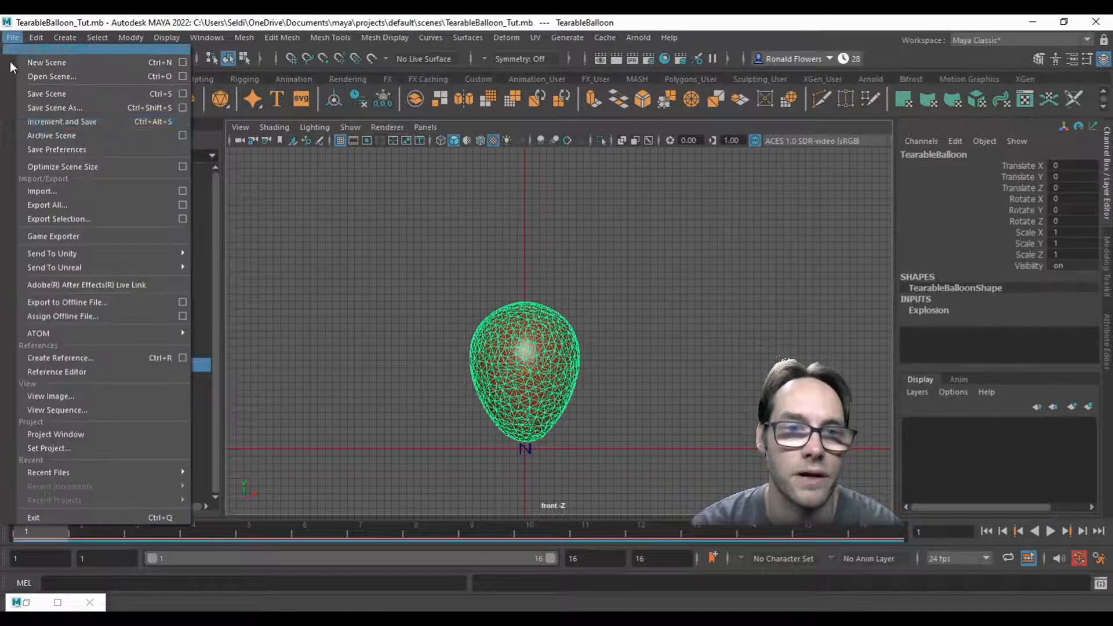
click(69, 218)
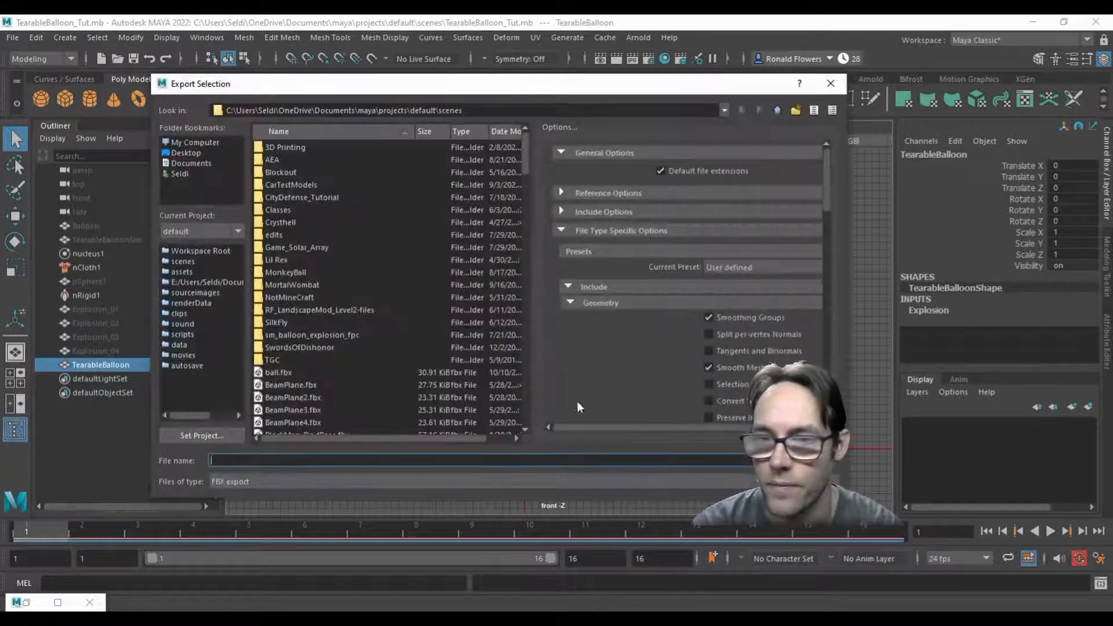
click(276, 457)
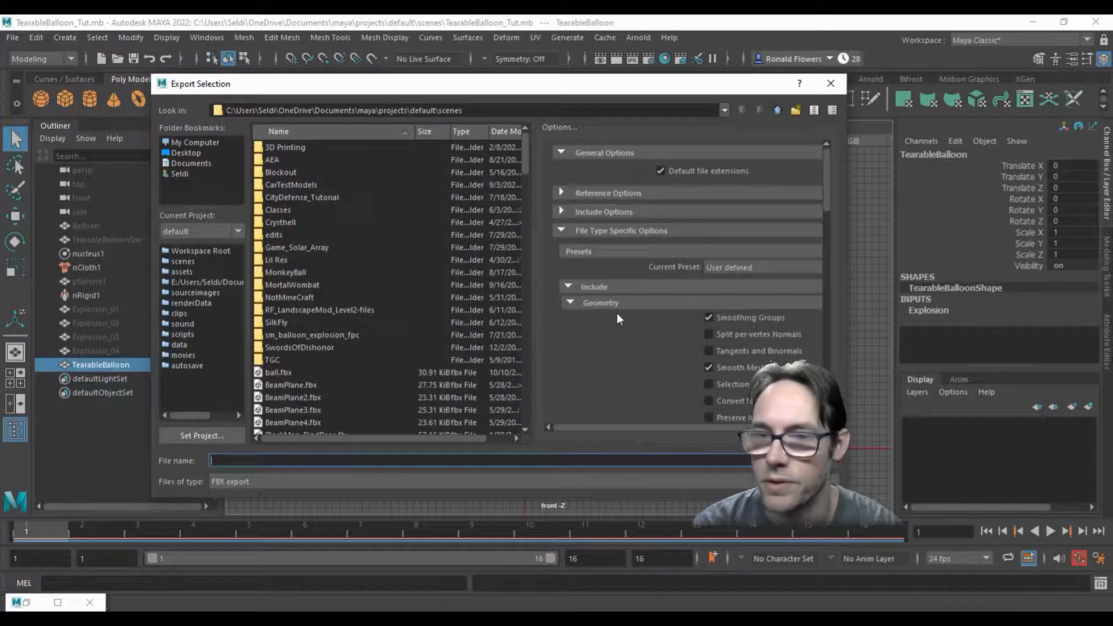
scroll(616, 313, down, 4)
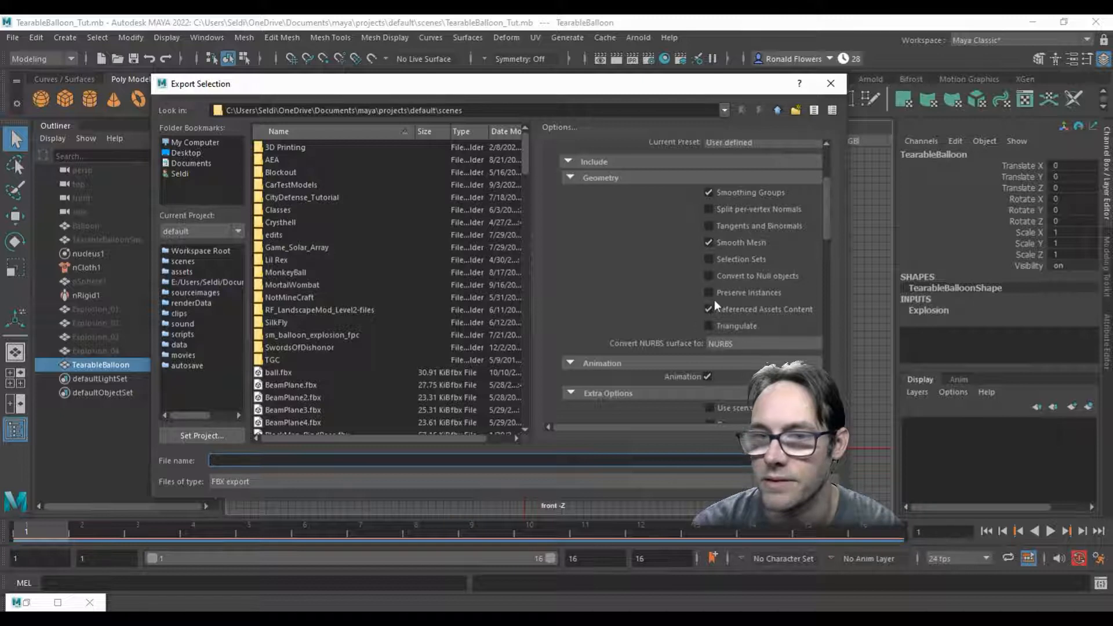
scroll(666, 274, down, 3)
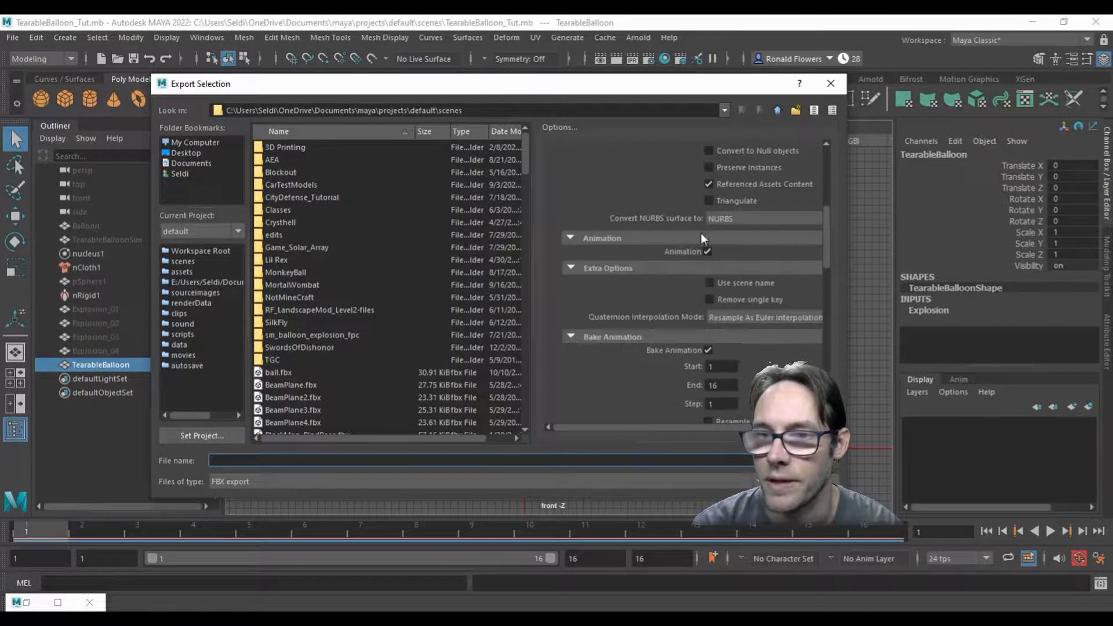
scroll(666, 359, down, 1)
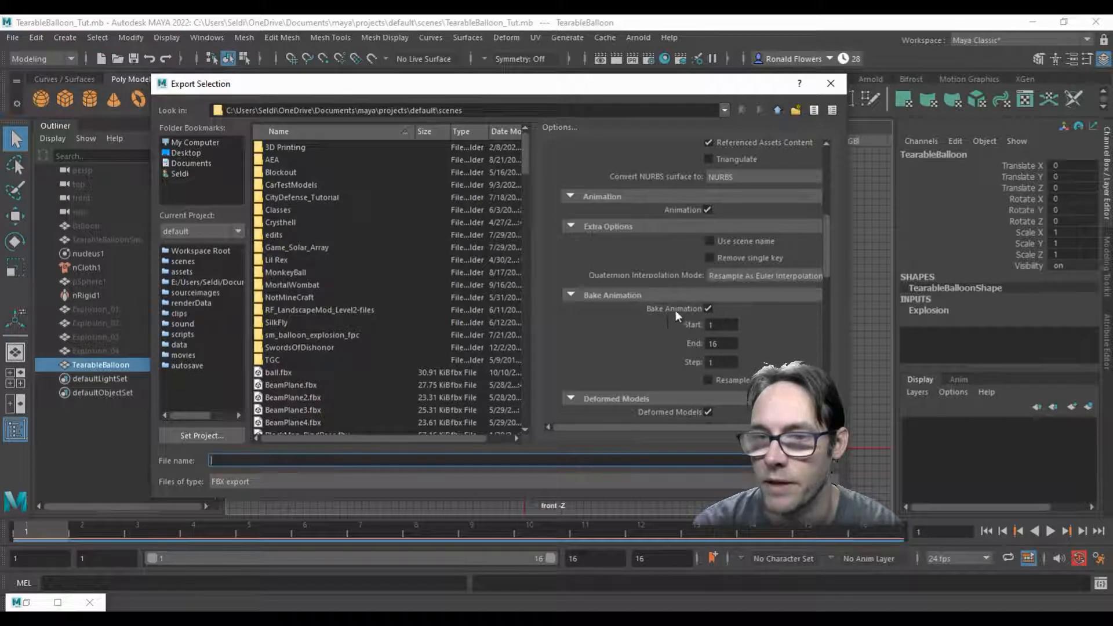
scroll(678, 354, down, 2)
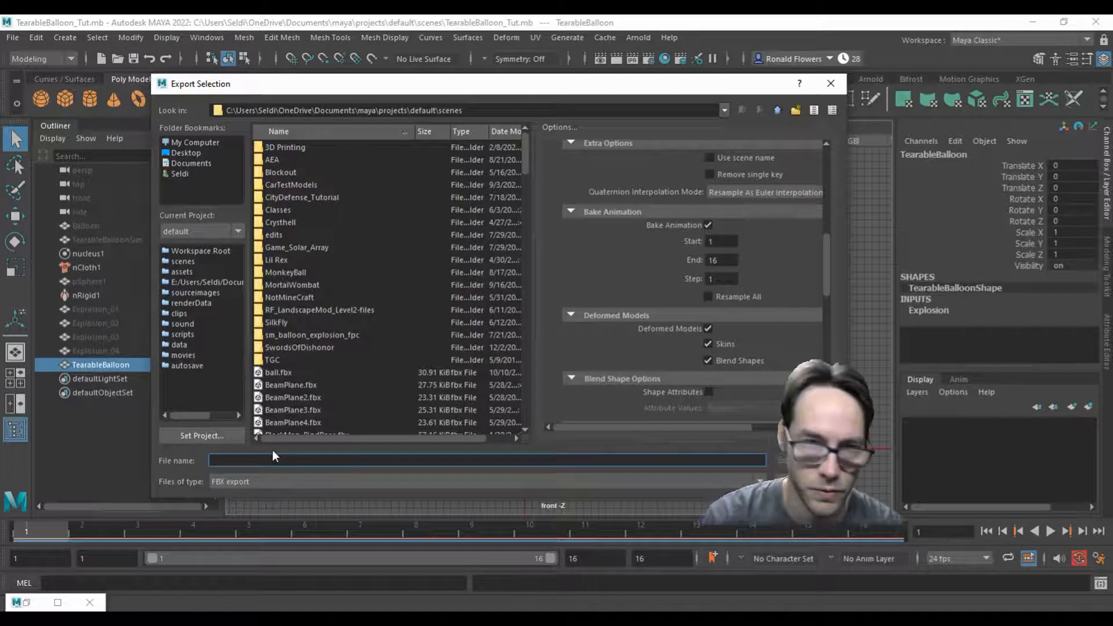
Step: Name the export file sk_TearableBalloon_tut and export the selection as FBX
text(sk_)
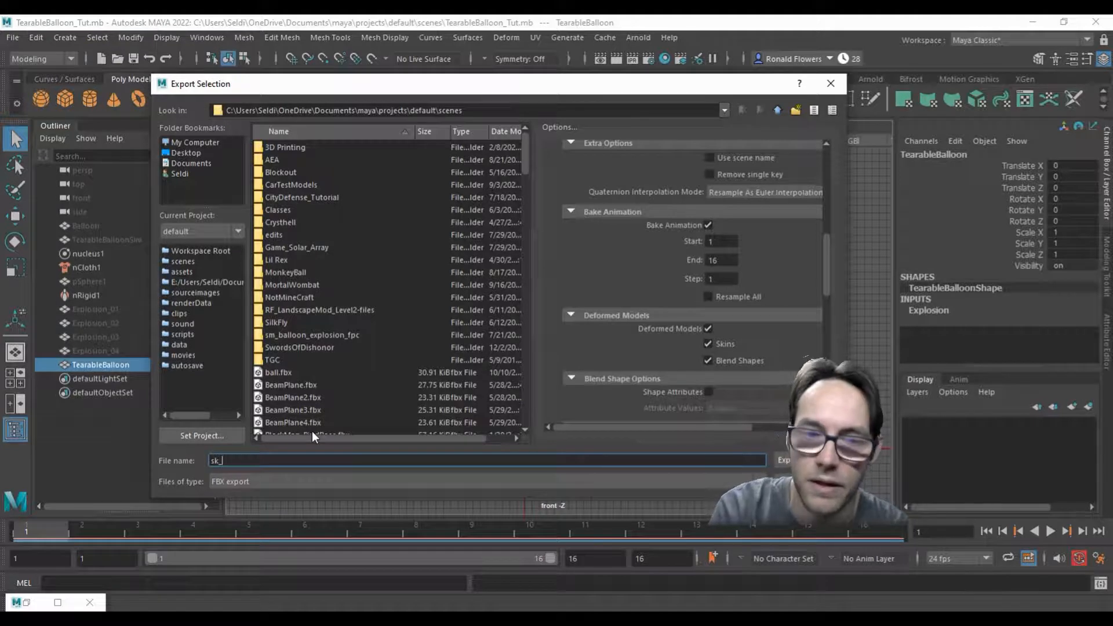
text(tearableBalloon_tut)
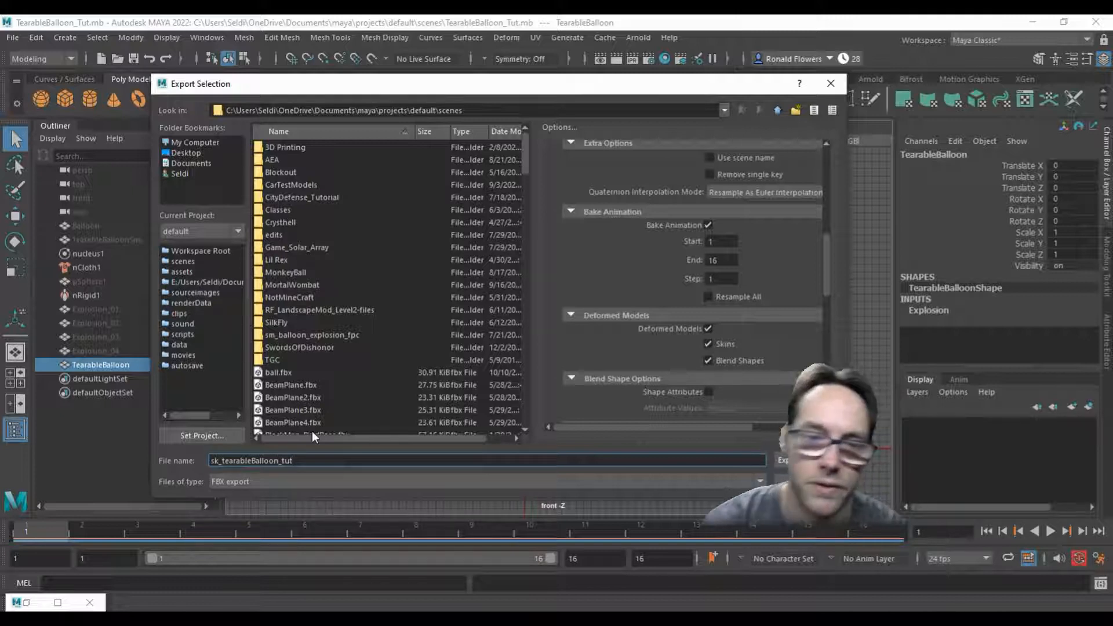
key(BackSpace)
text(T)
click(405, 457)
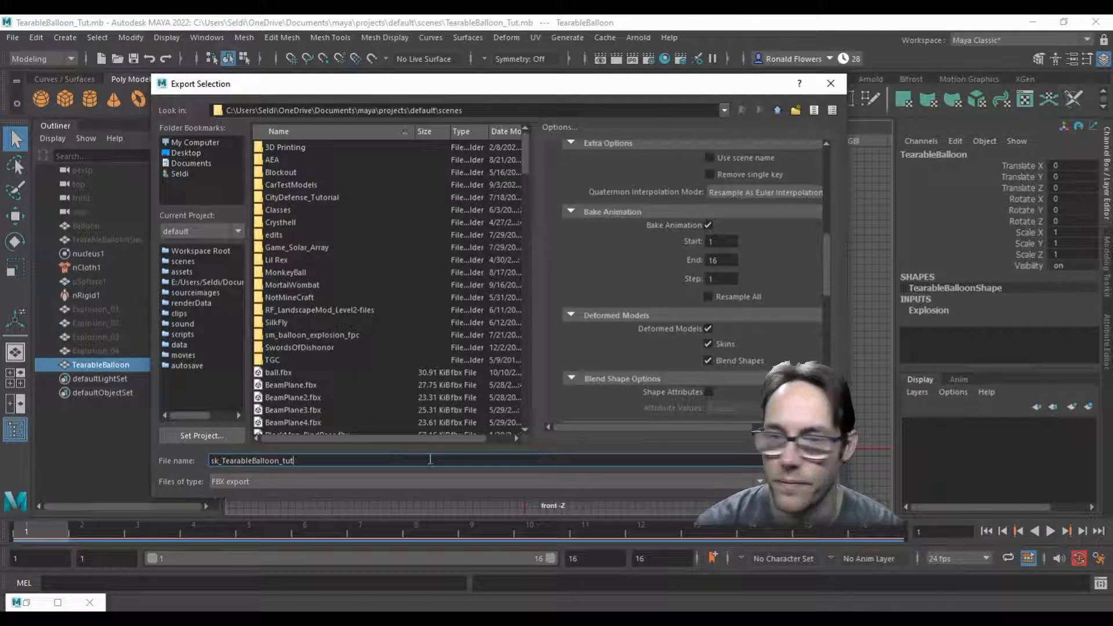
key(Return)
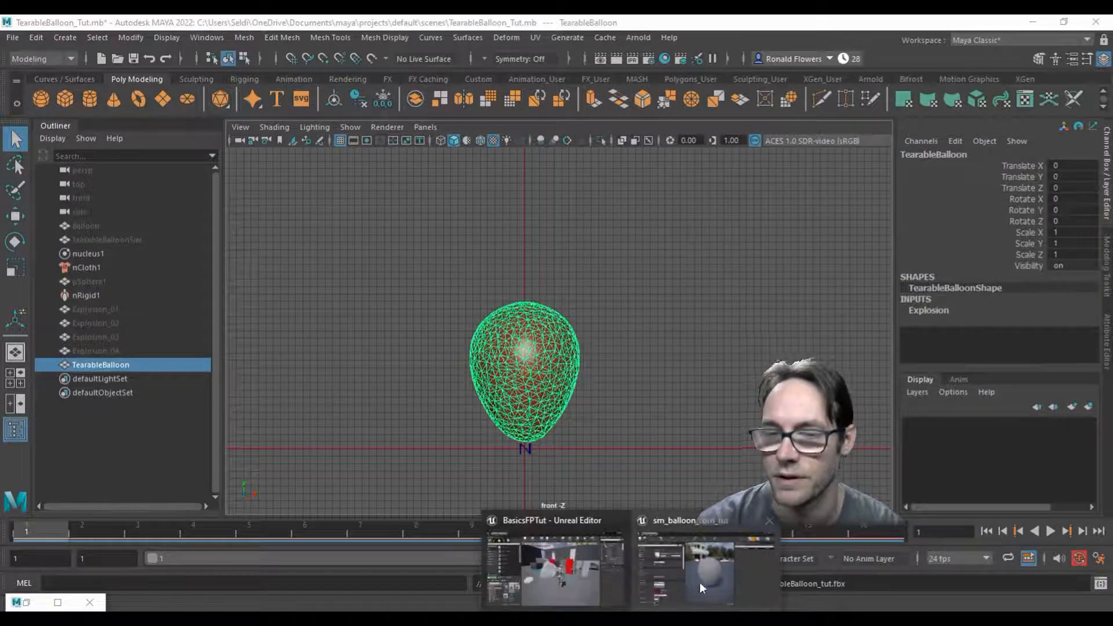
Step: Switch to Unreal Editor and force delete all the old balloon assets in the Balloon folder
click(699, 582)
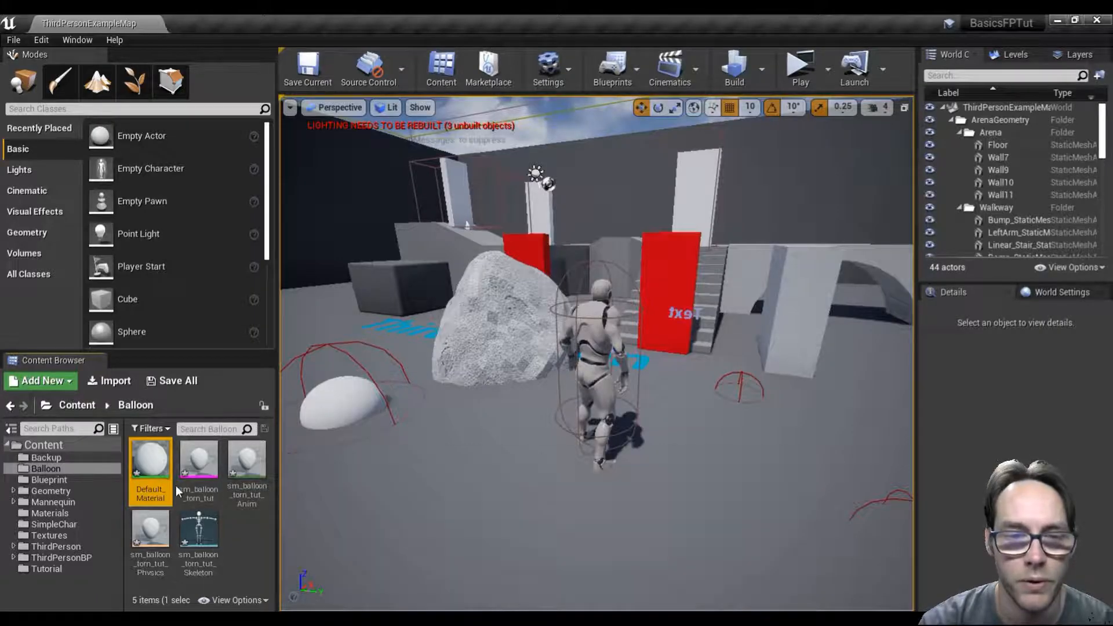
shift+click(198, 539)
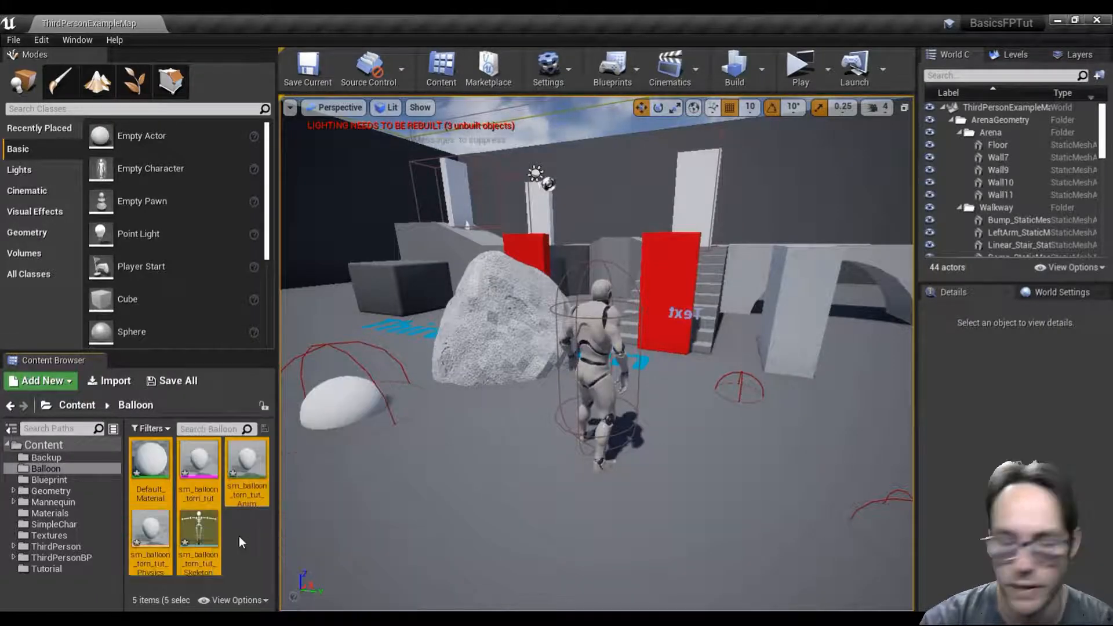
key(Delete)
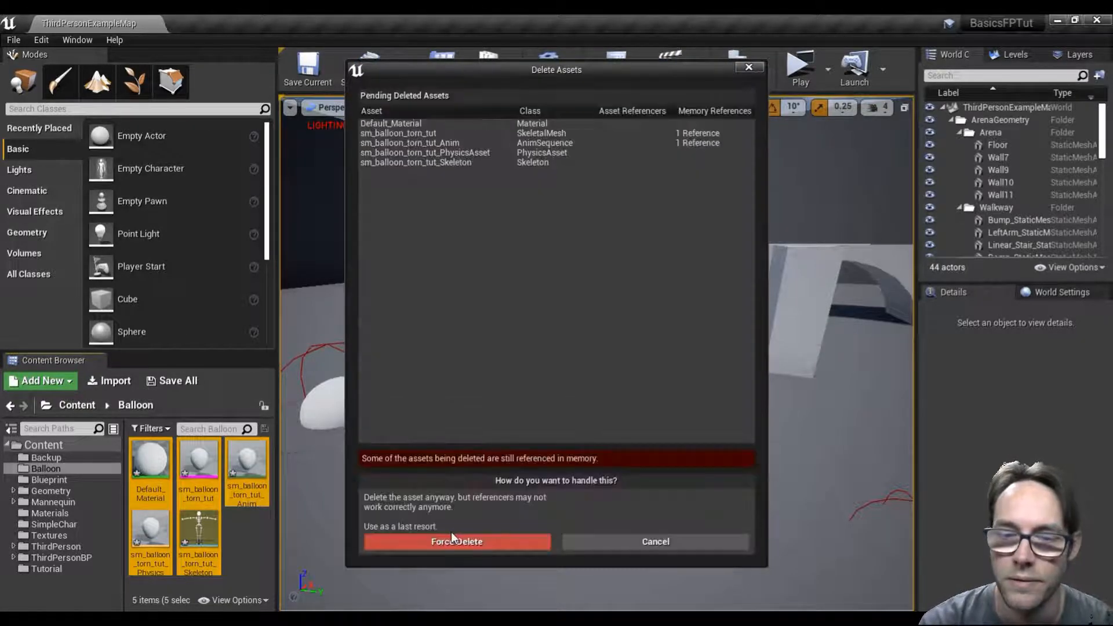
click(451, 541)
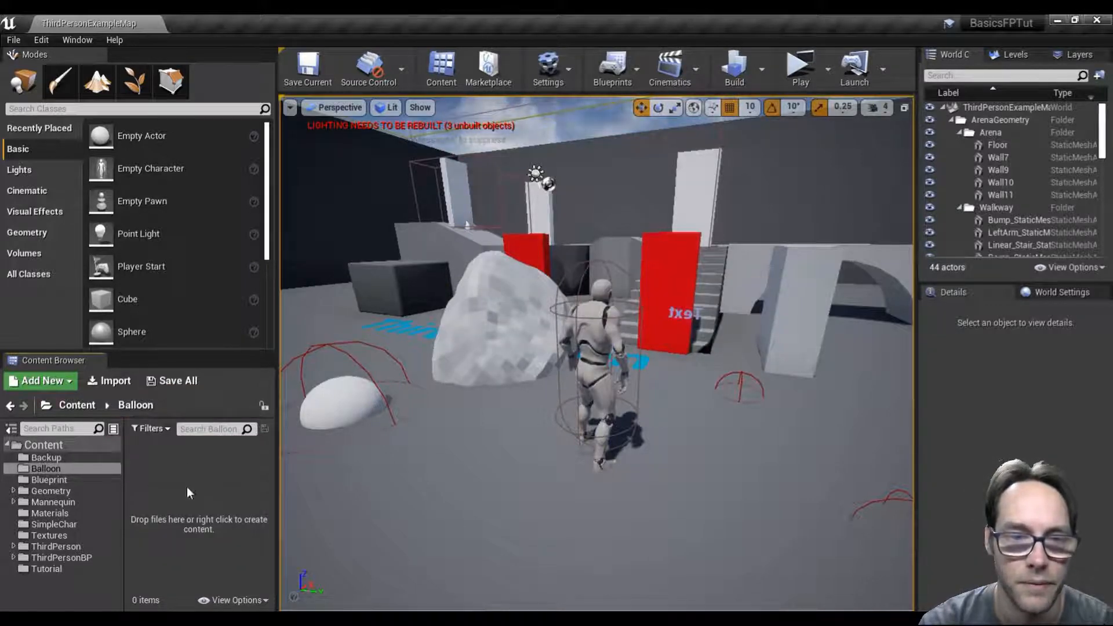
Step: Import sk_TearableBalloon_tut.fbx into the Balloon folder as a skeletal mesh with morph targets and animations, then close the message log
right_click(163, 473)
key(Escape)
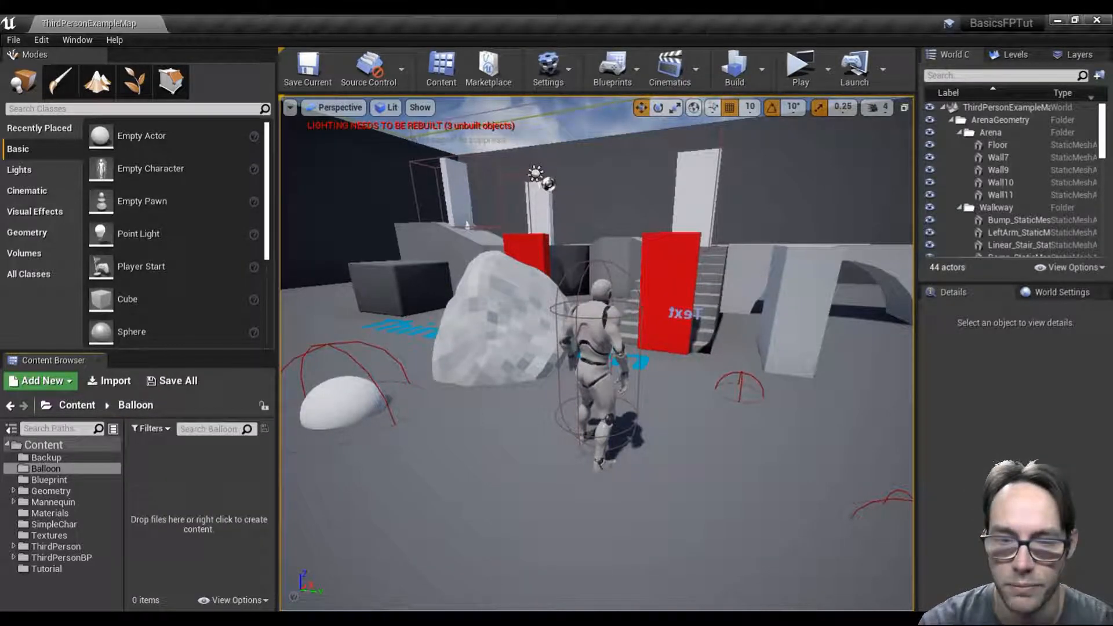
click(404, 619)
click(347, 562)
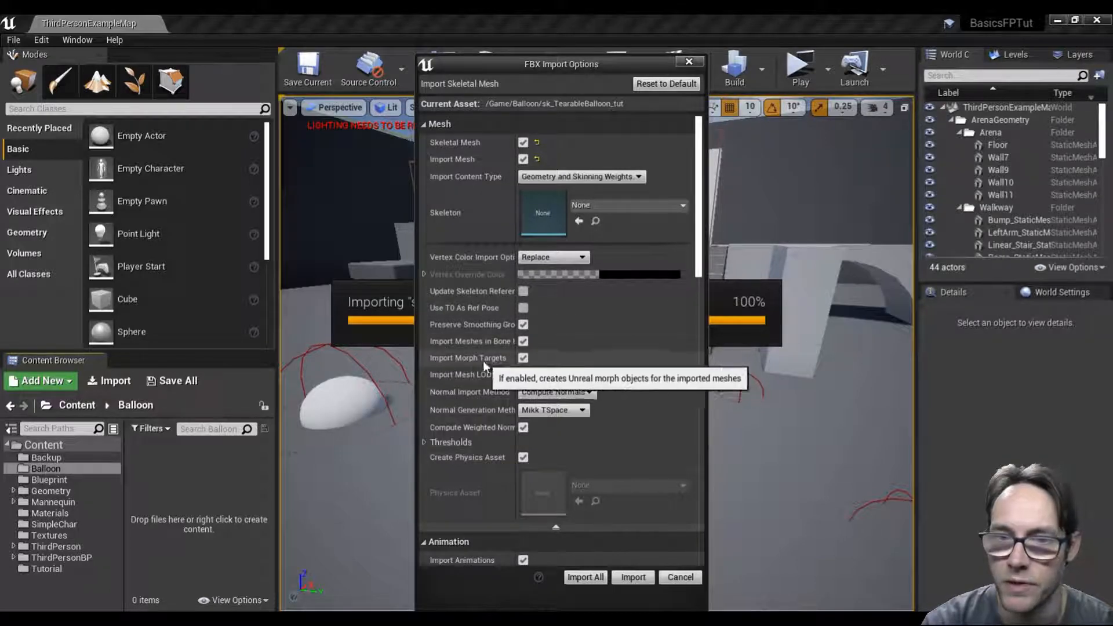
click(633, 577)
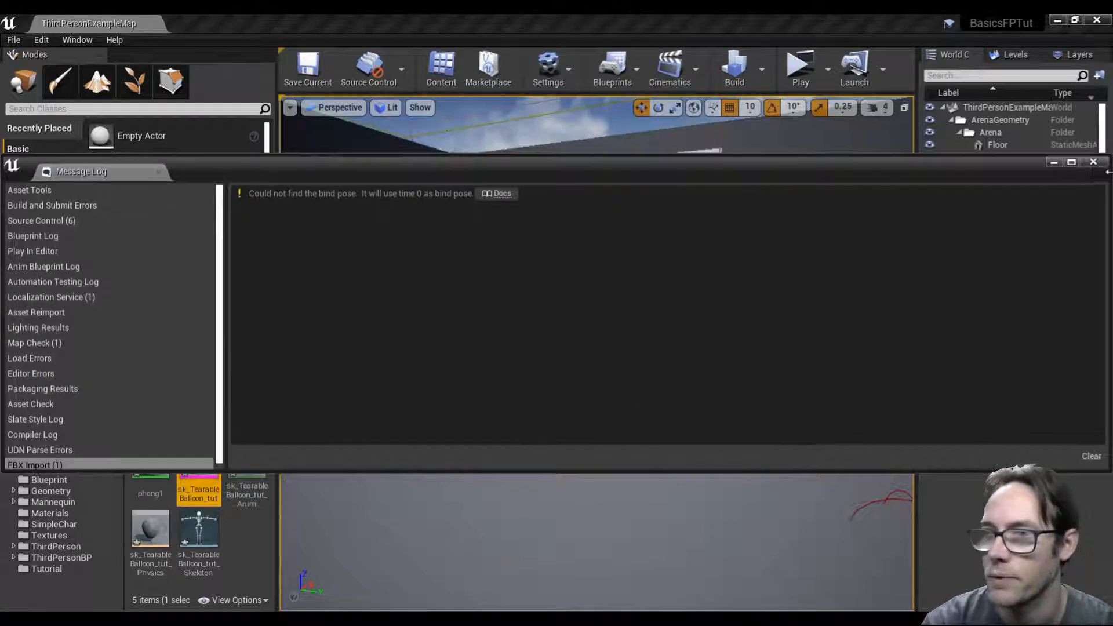
click(1093, 162)
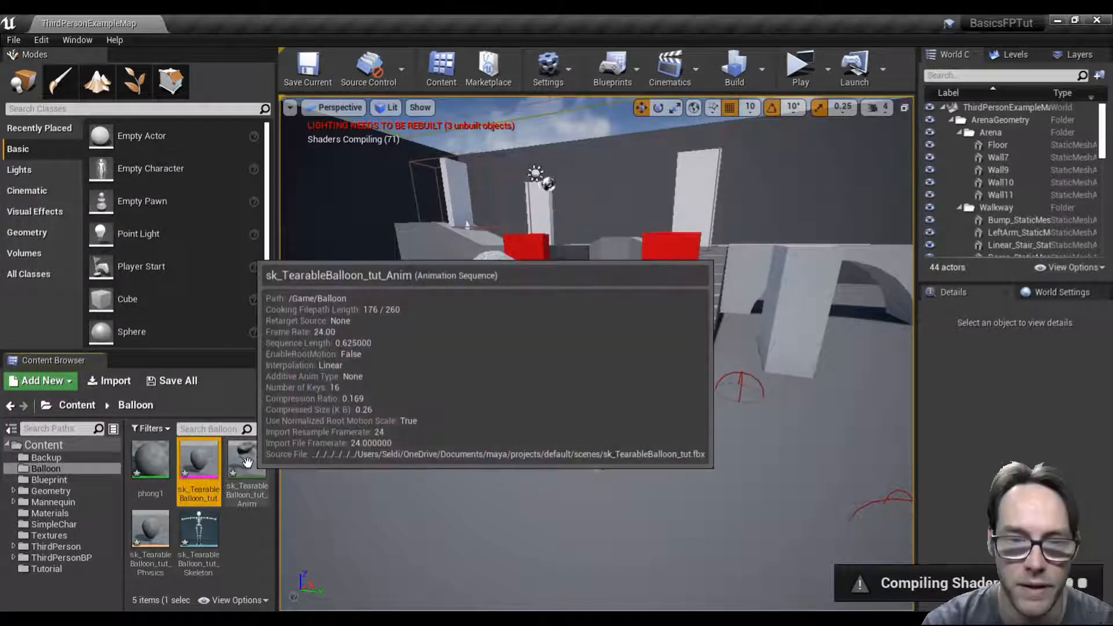
Step: Open the sk_TearableBalloon_tut_Anim animation sequence, pause its playback and scrub to about frame 2
double_click(246, 461)
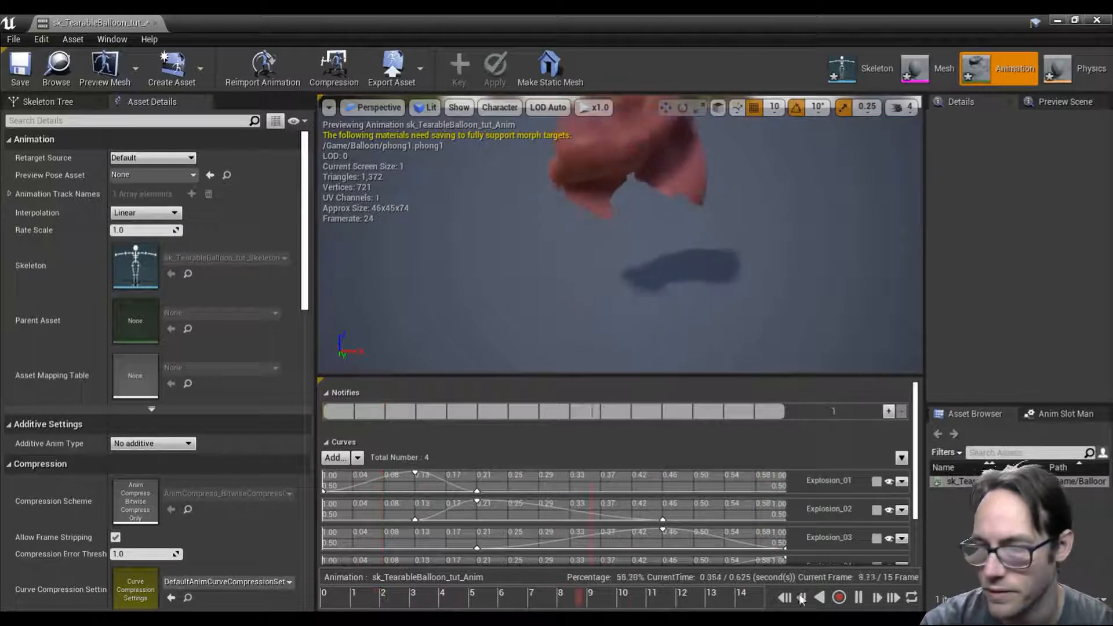
click(861, 600)
mouse_move(381, 595)
mouse_down()
mouse_move(316, 594)
mouse_move(648, 582)
mouse_move(374, 570)
mouse_move(674, 581)
mouse_move(591, 595)
mouse_move(326, 592)
mouse_move(415, 590)
mouse_move(368, 589)
mouse_move(391, 588)
mouse_move(369, 590)
mouse_move(377, 593)
mouse_up()
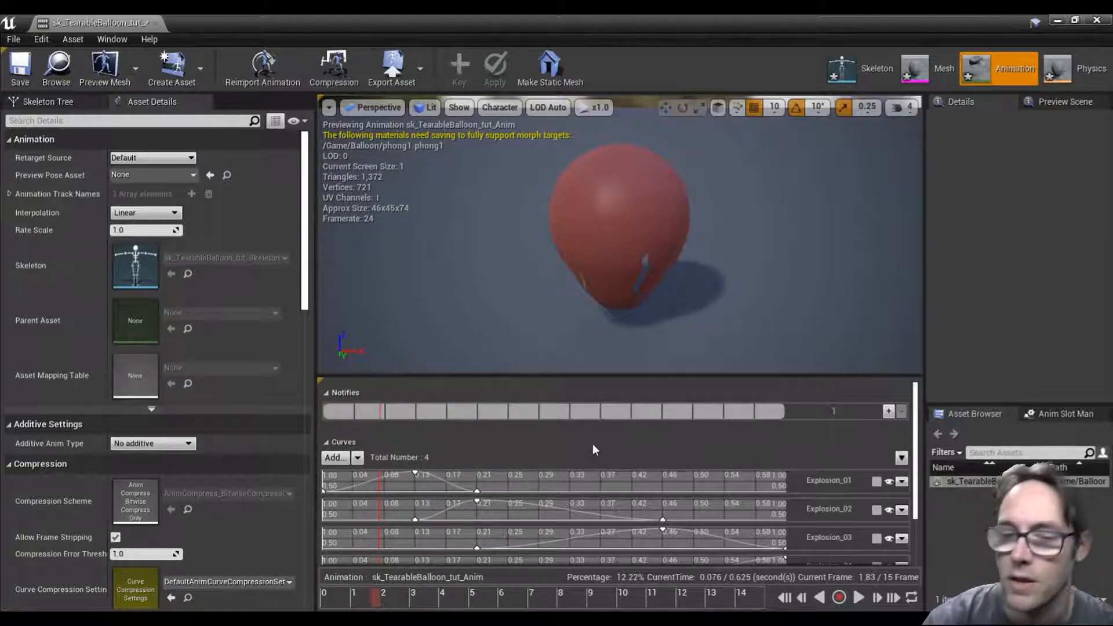
Step: Switch to Maya, show TearableBalloon's Explosion weights, and scrub to frame 12 to compare the tearing with the imported animation
key(alt+Tab)
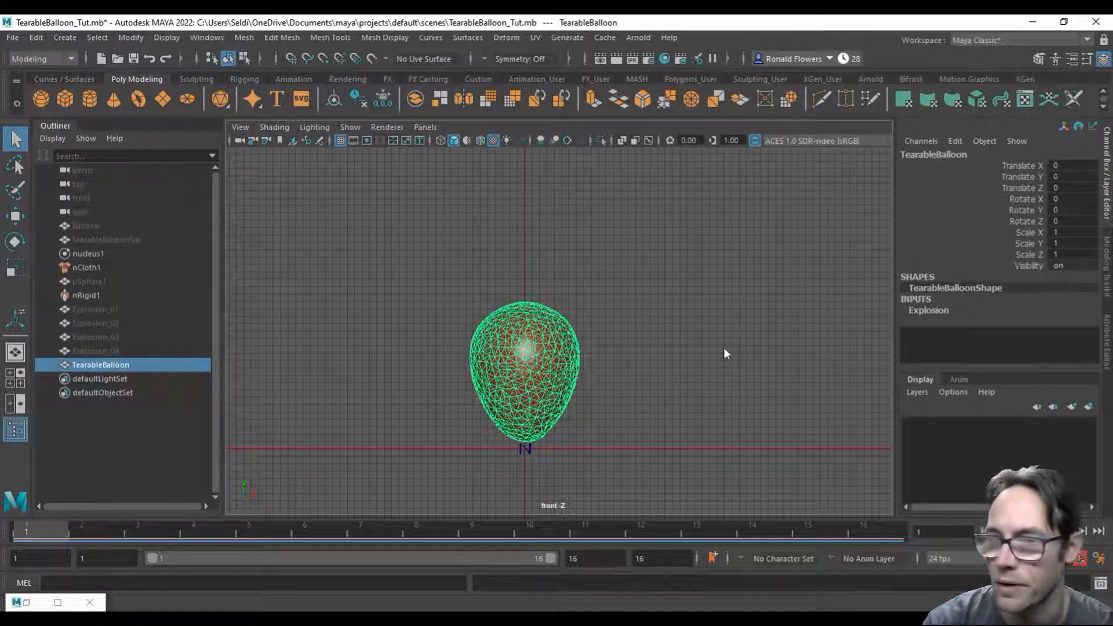
click(931, 315)
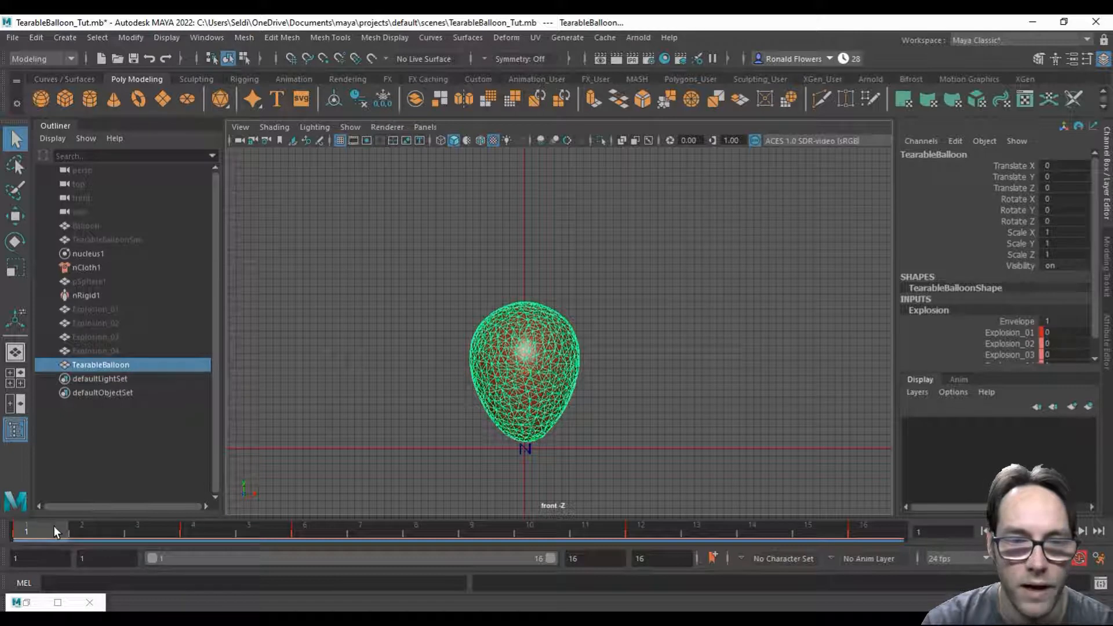
drag(88, 527, 145, 528)
click(242, 525)
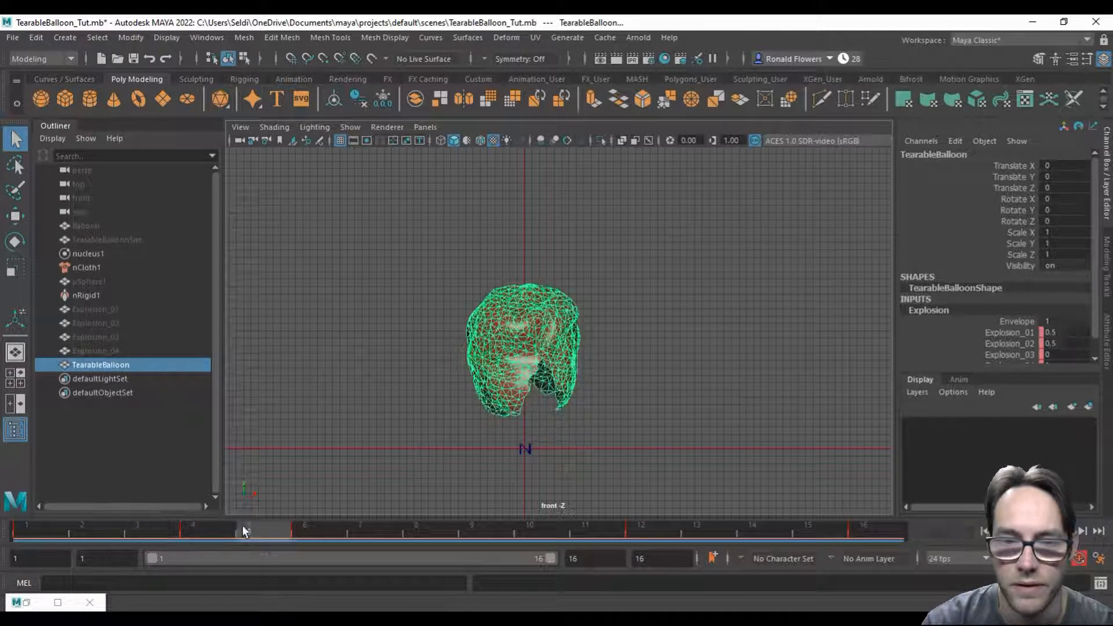
drag(328, 526, 659, 522)
Step: Switch to Unreal Editor, scrub the imported balloon animation from the start to about frame 14, and return to Maya
mouse_move(558, 589)
click(679, 563)
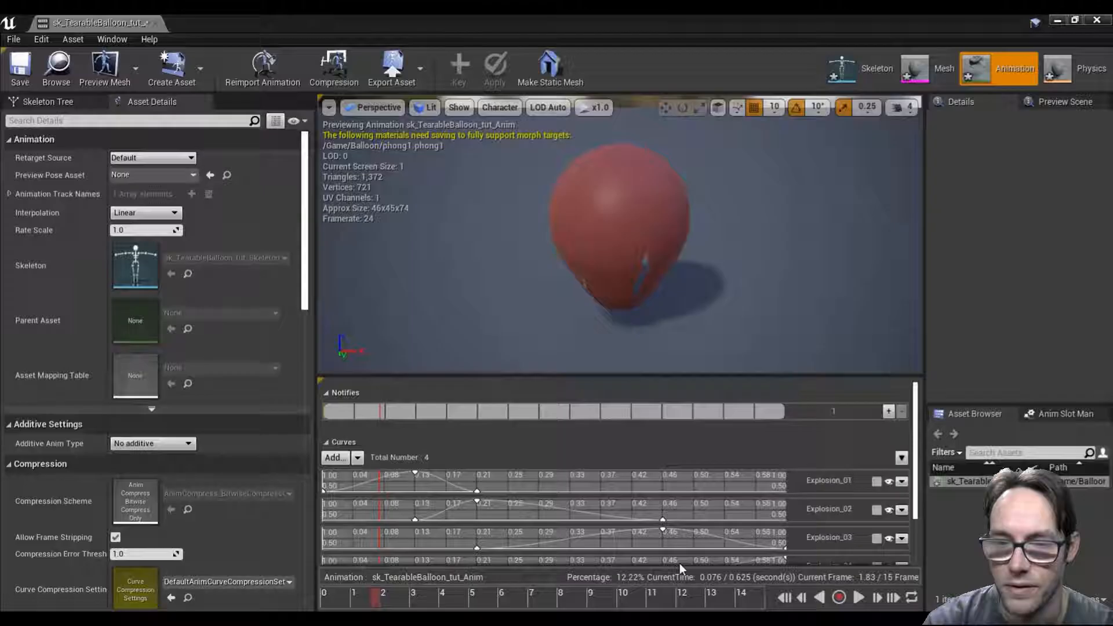
drag(333, 600, 742, 586)
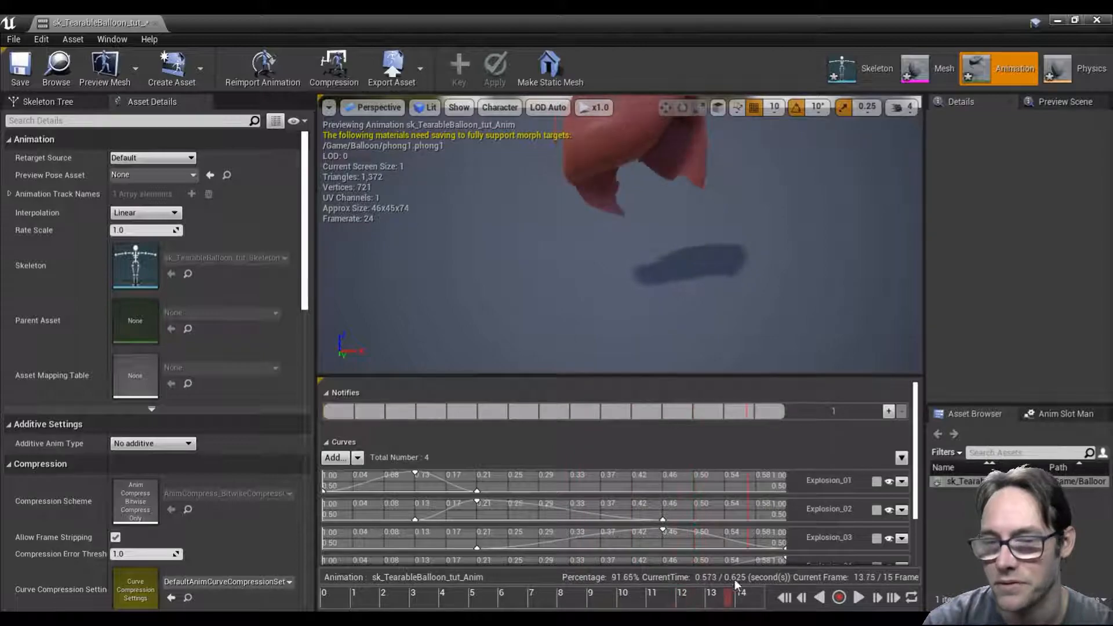
key(alt+Tab)
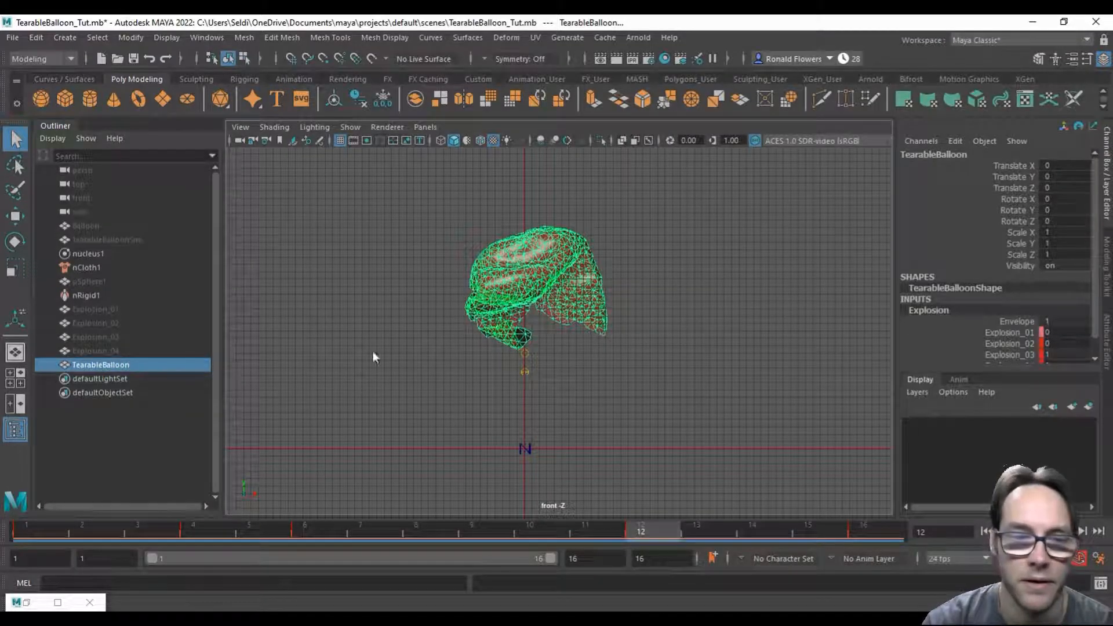
Step: From frame 1, bake TearableBalloon's keyable channels and shapes over the time slider range with default simulation bake settings, then scrub the result
click(32, 525)
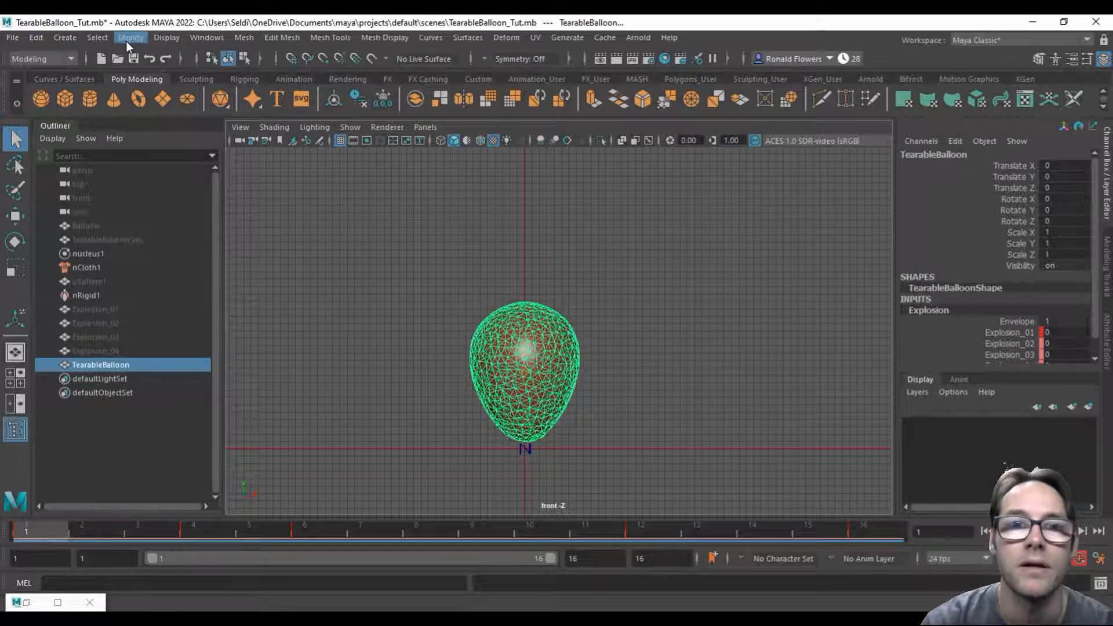
click(67, 60)
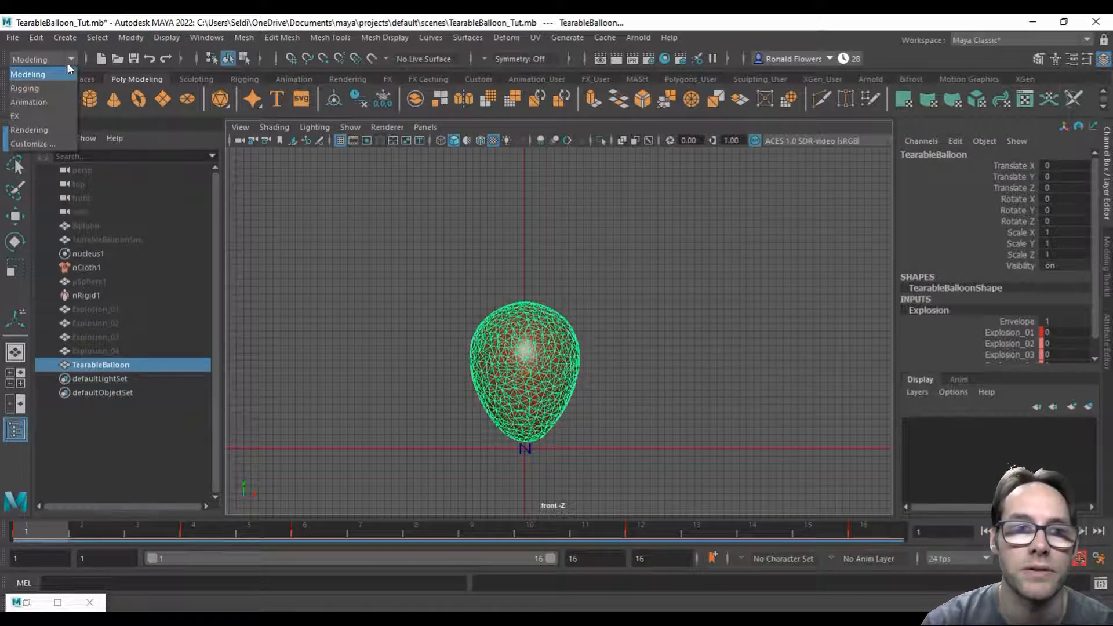
click(35, 98)
click(239, 38)
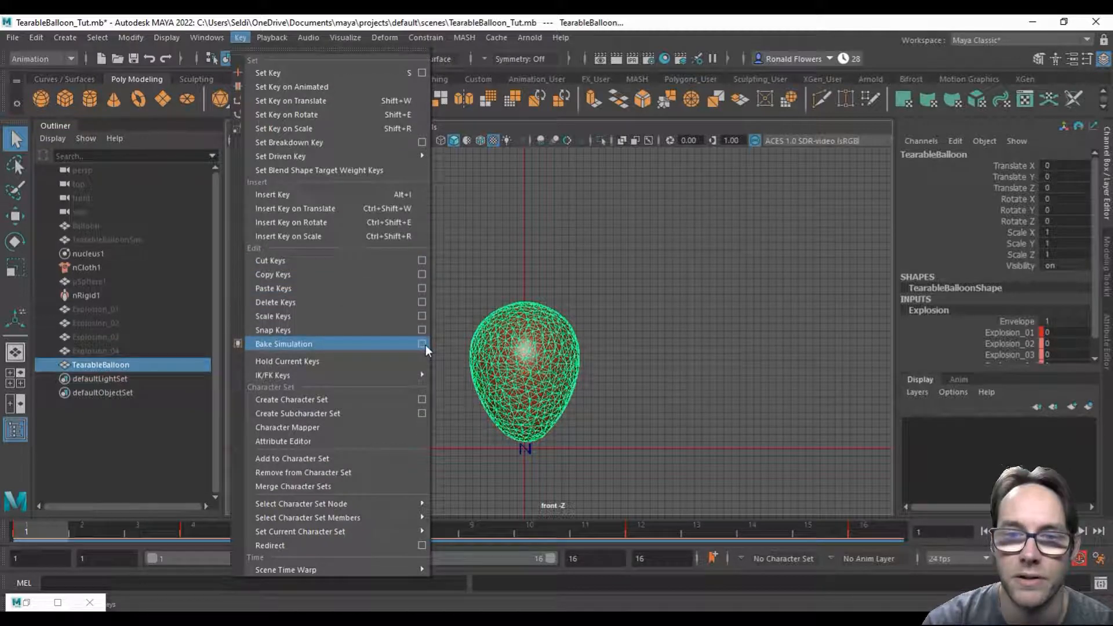
click(425, 344)
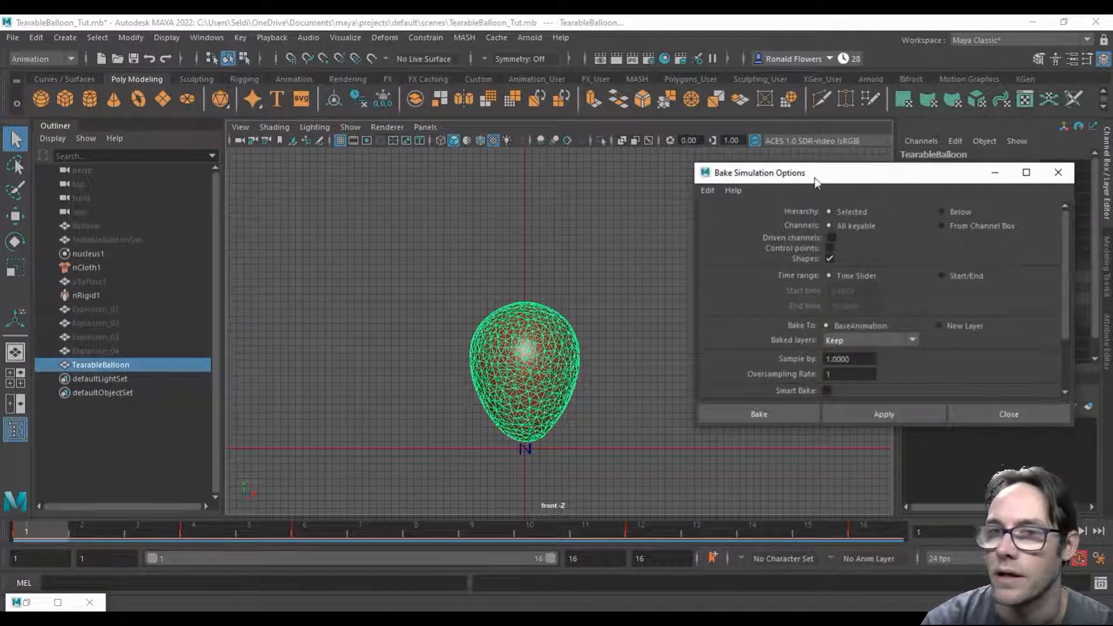
click(707, 191)
click(713, 222)
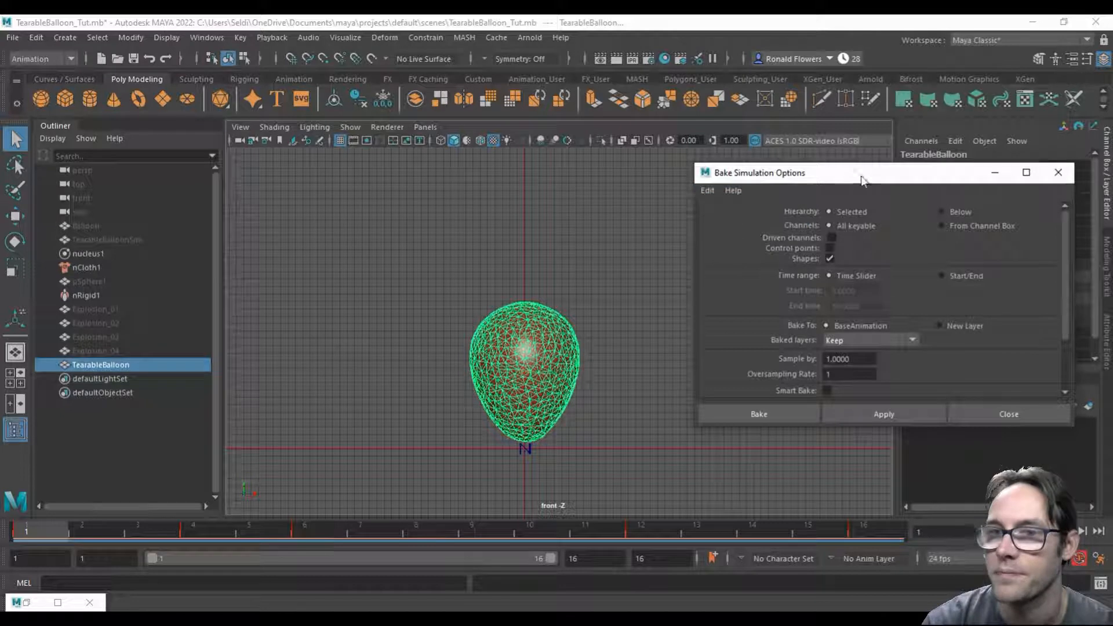
drag(860, 179, 823, 164)
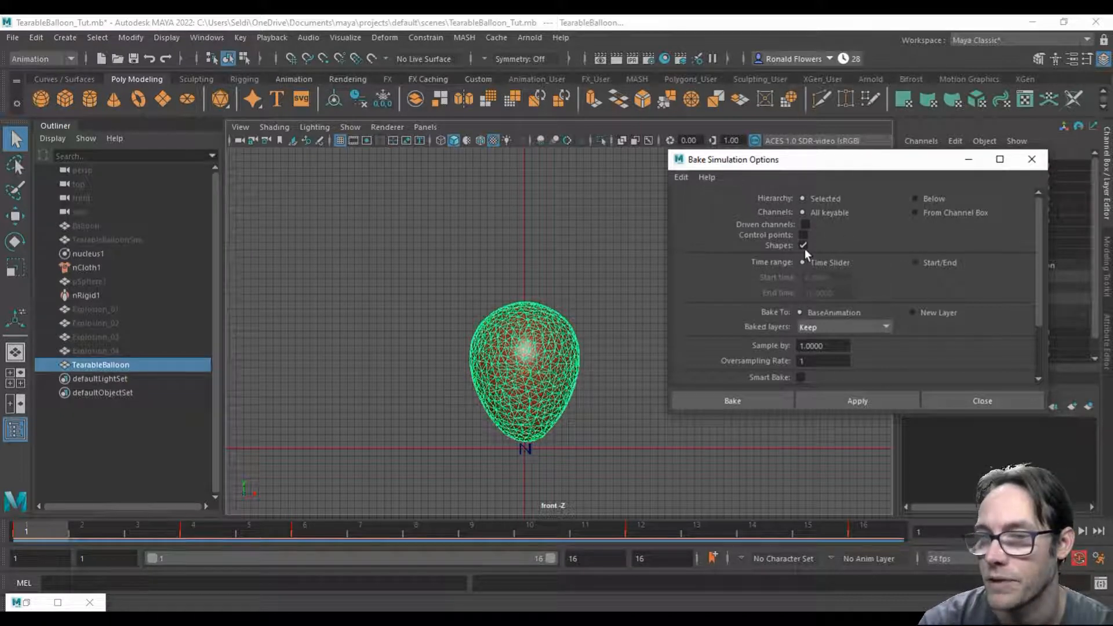
click(735, 402)
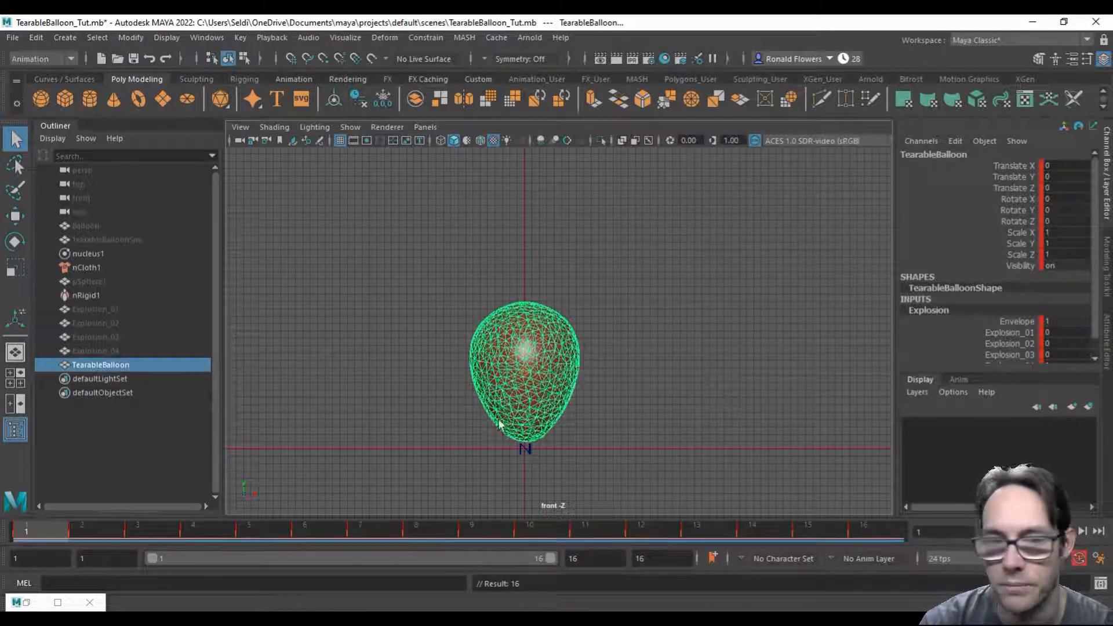
drag(39, 526, 627, 521)
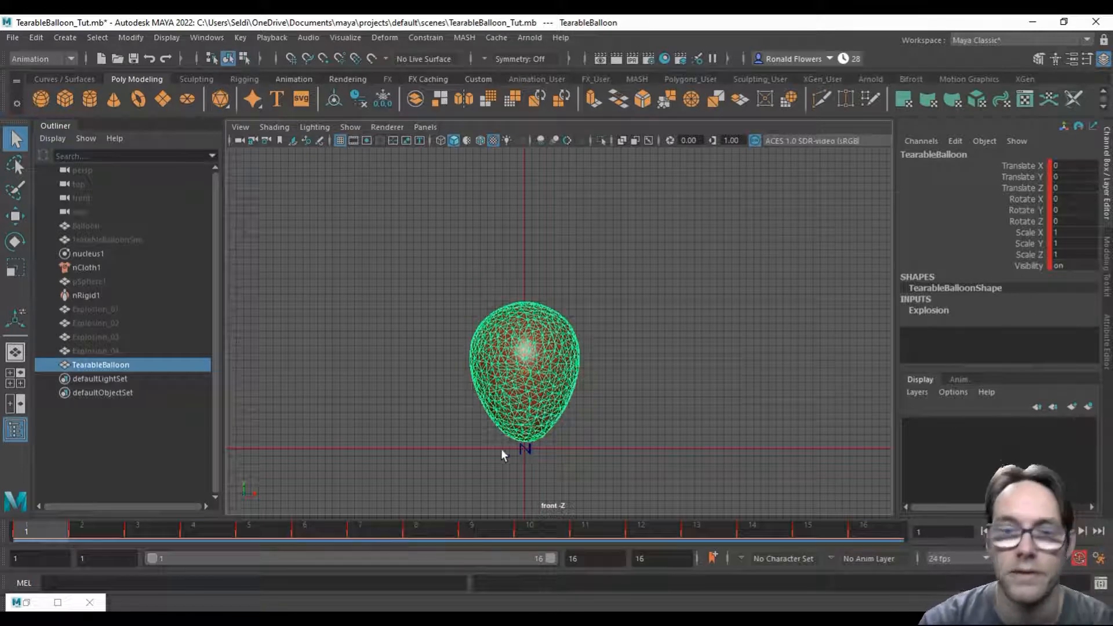
Step: Export the selected TearableBalloon with its baked keys as FBX, replacing sk_TearableBalloon_tut.fbx in the scenes folder
click(12, 37)
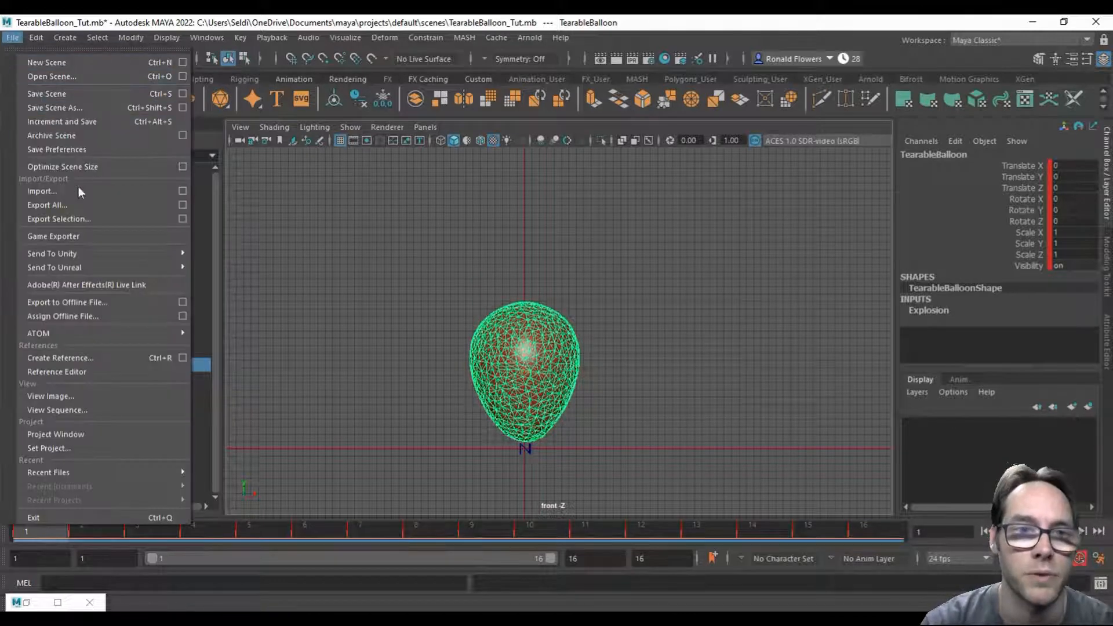
click(83, 223)
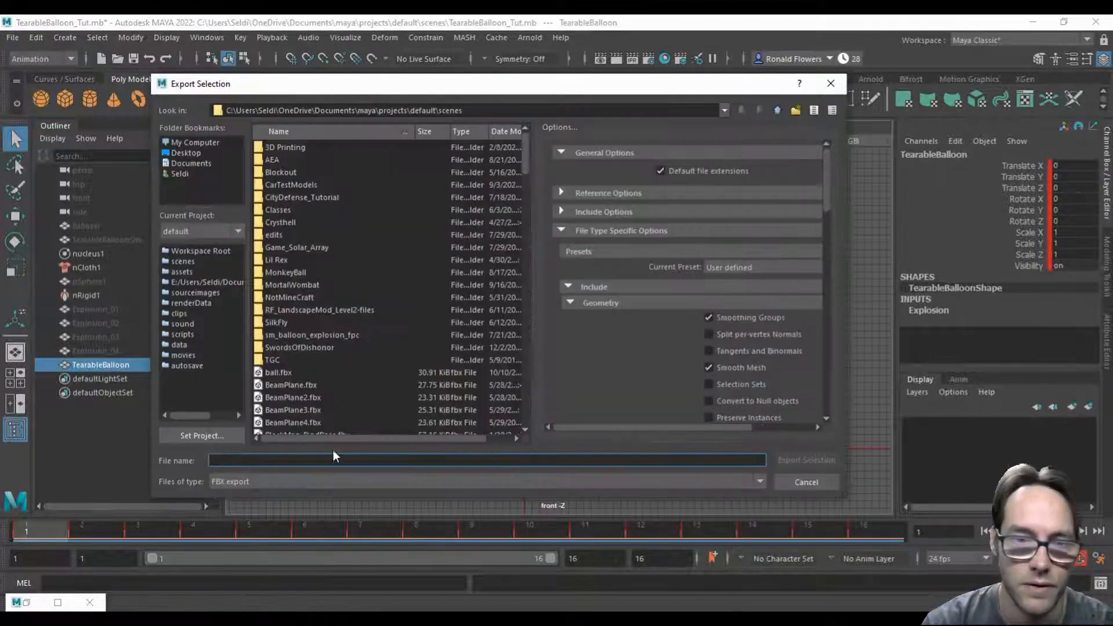
scroll(341, 394, down, 10)
click(341, 394)
scroll(341, 394, up, 1)
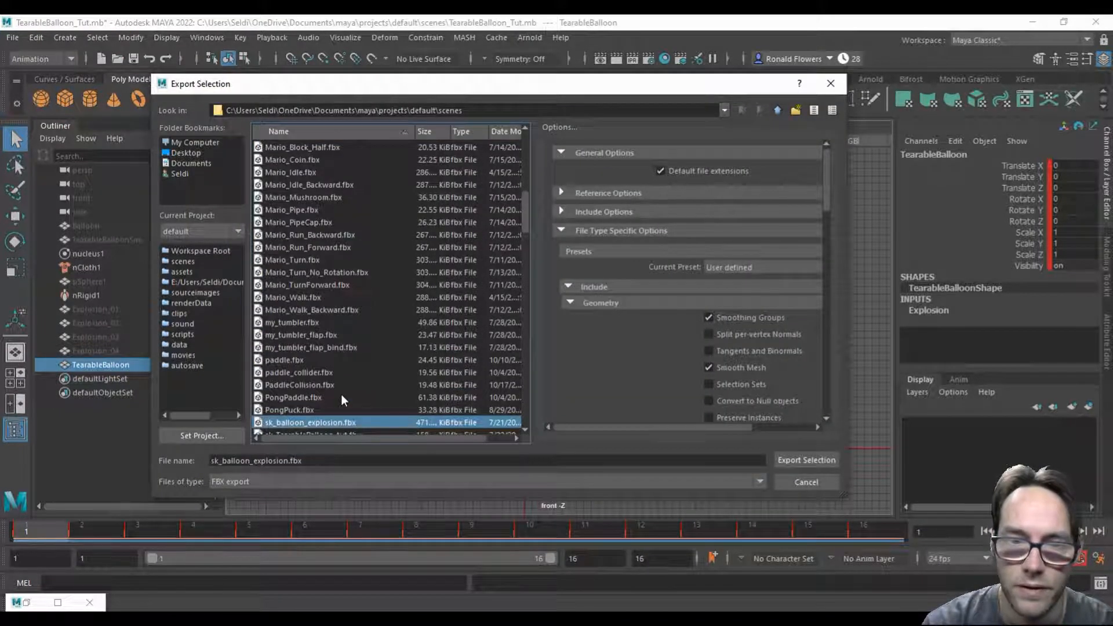
scroll(341, 394, down, 1)
click(300, 398)
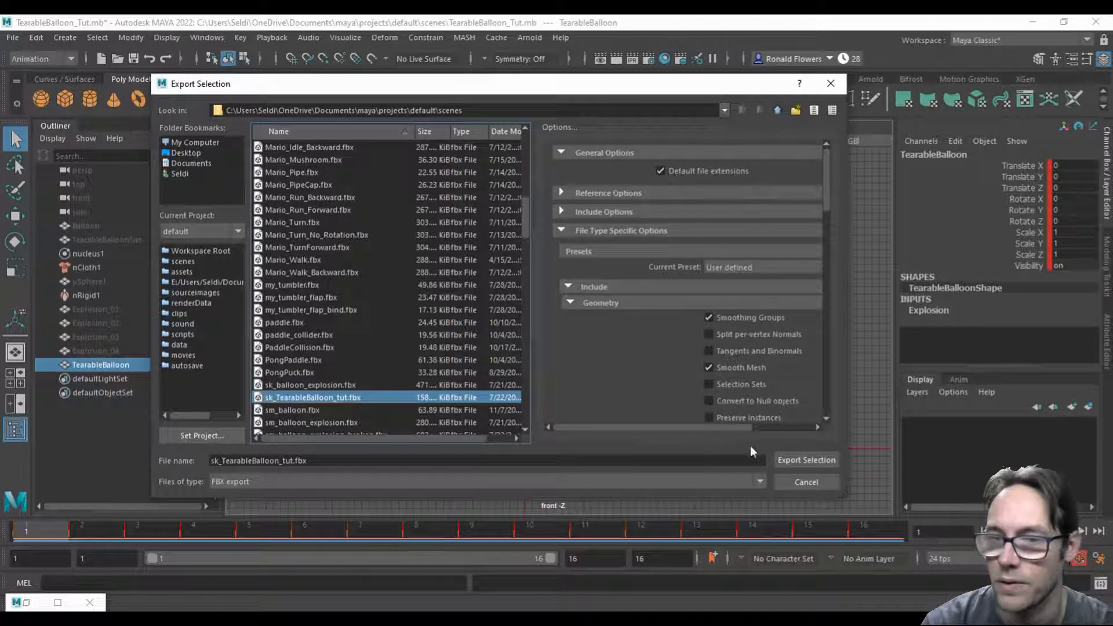
click(792, 456)
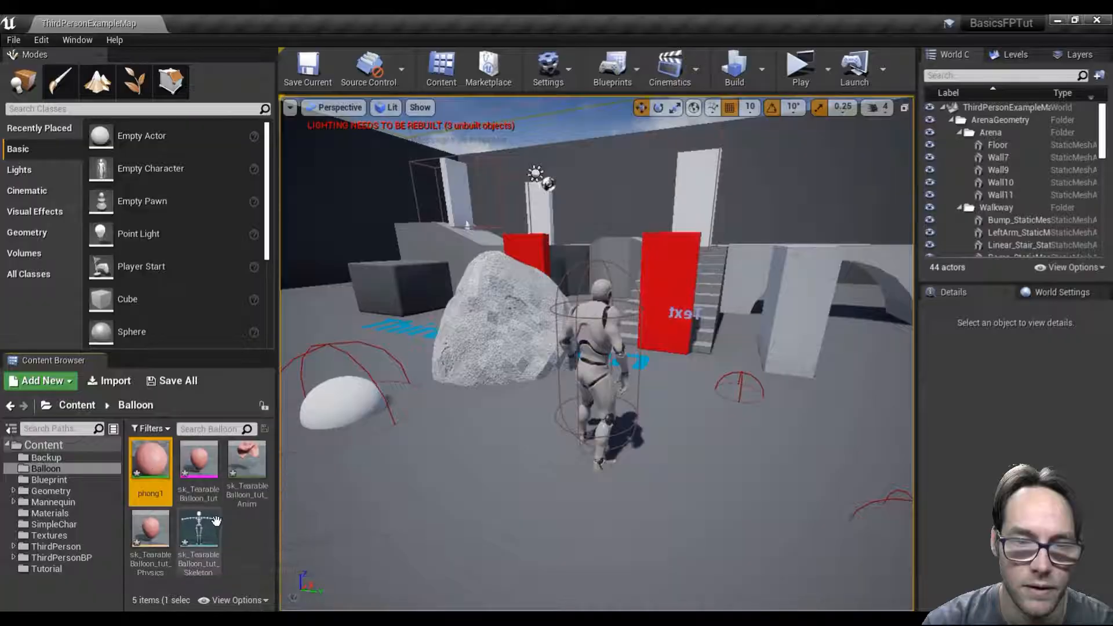
Step: Switch to Unreal Editor and force delete all five previously imported assets in the Balloon folder
shift+click(216, 520)
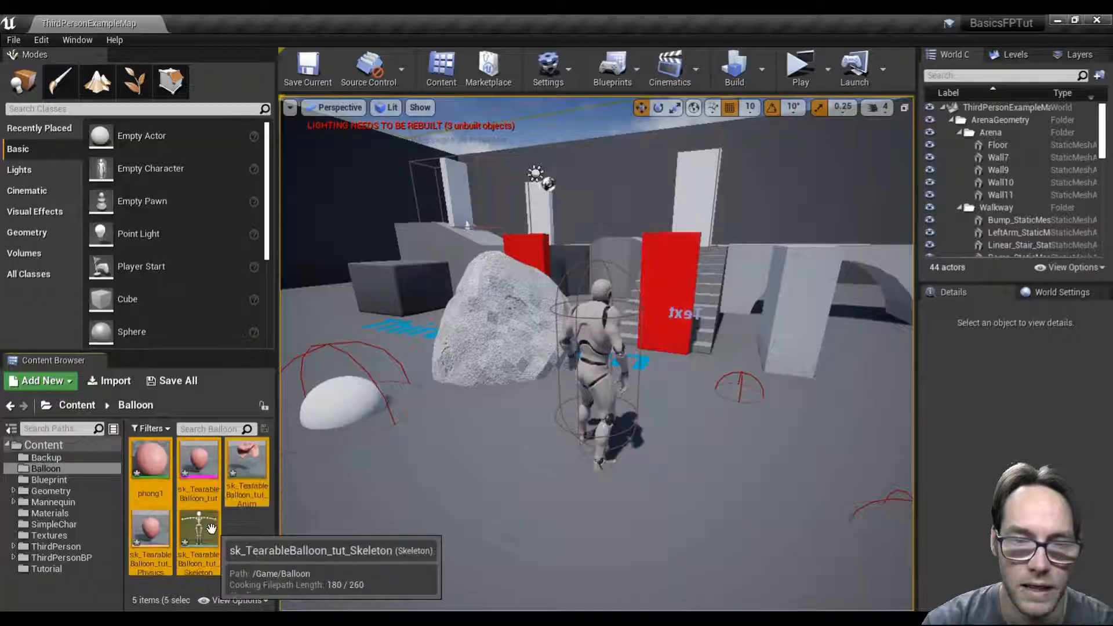
key(Delete)
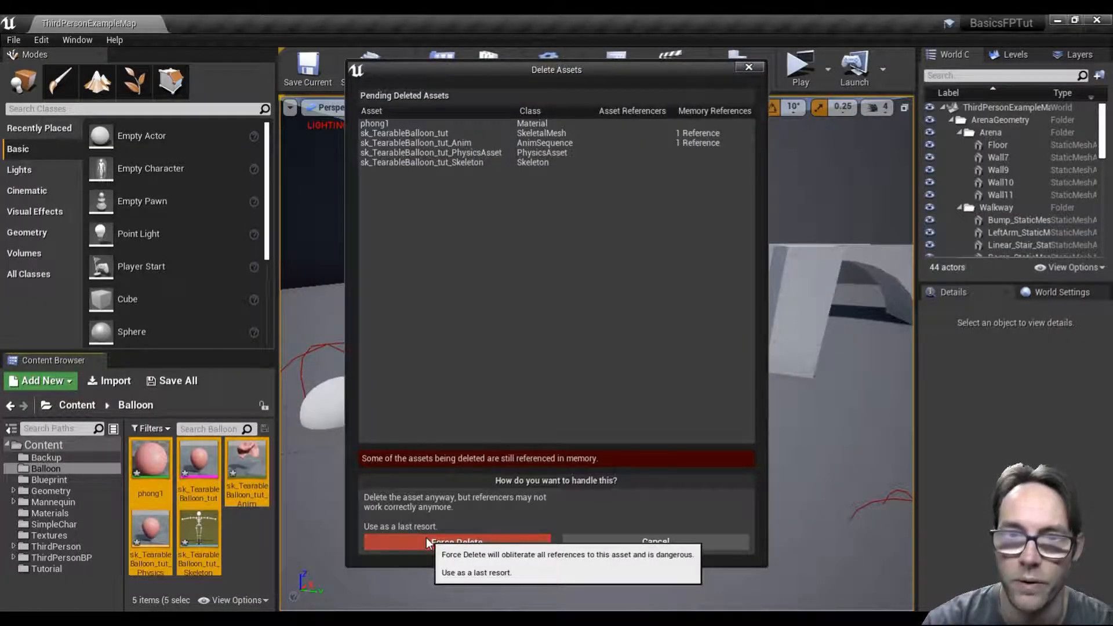
click(425, 538)
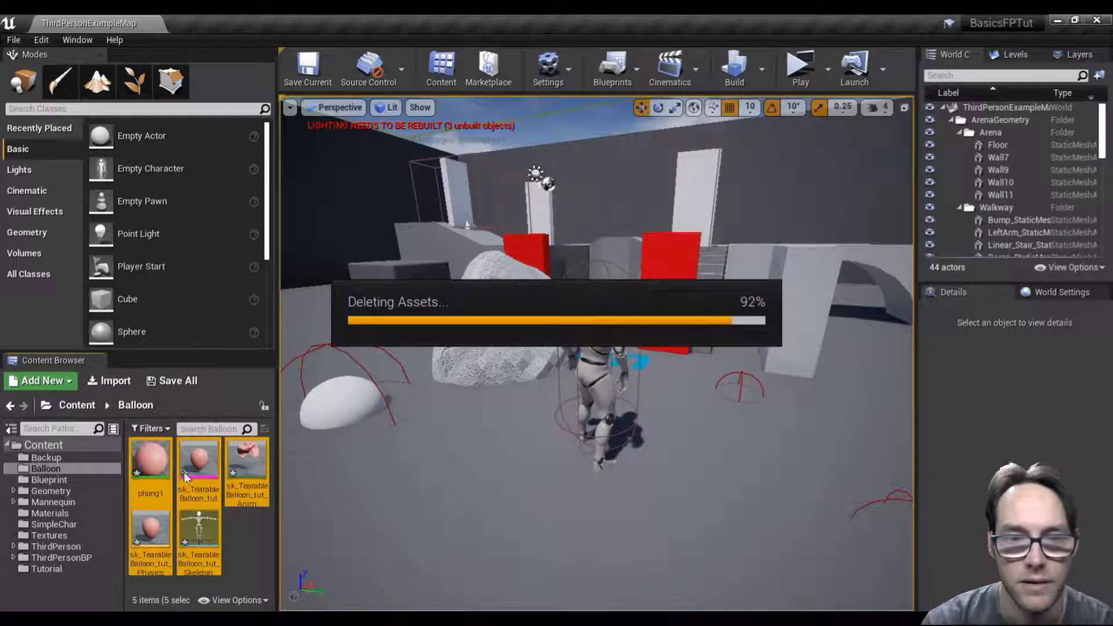
Step: Bring the re-exported sk_TearableBalloon_tut file from File Explorer into the Balloon folder as a skeletal mesh with morph targets and animations
mouse_move(436, 601)
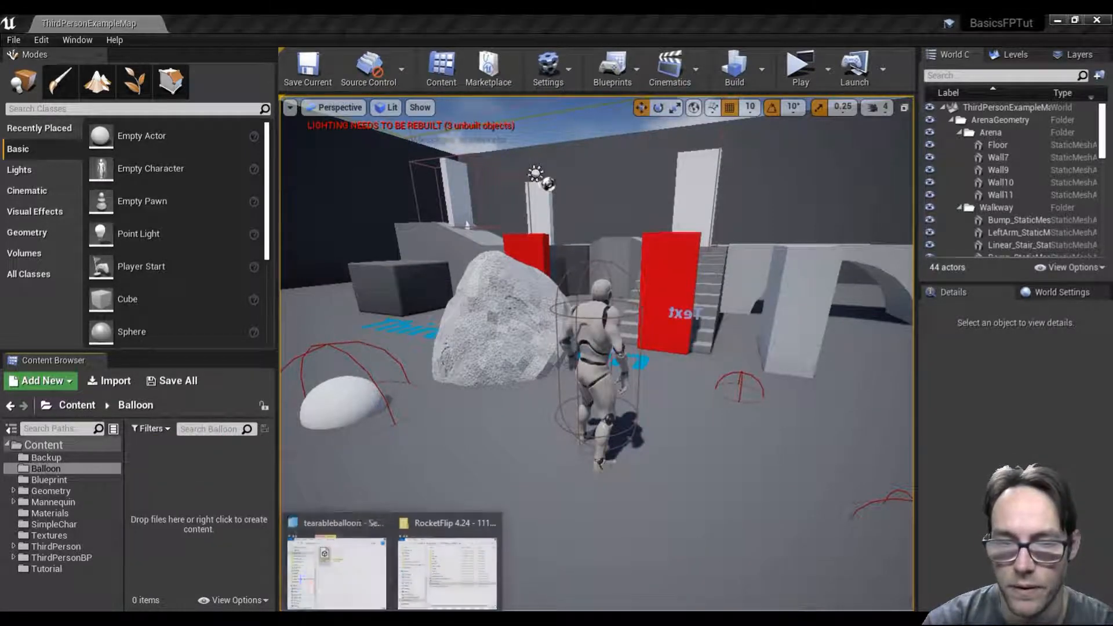
click(371, 574)
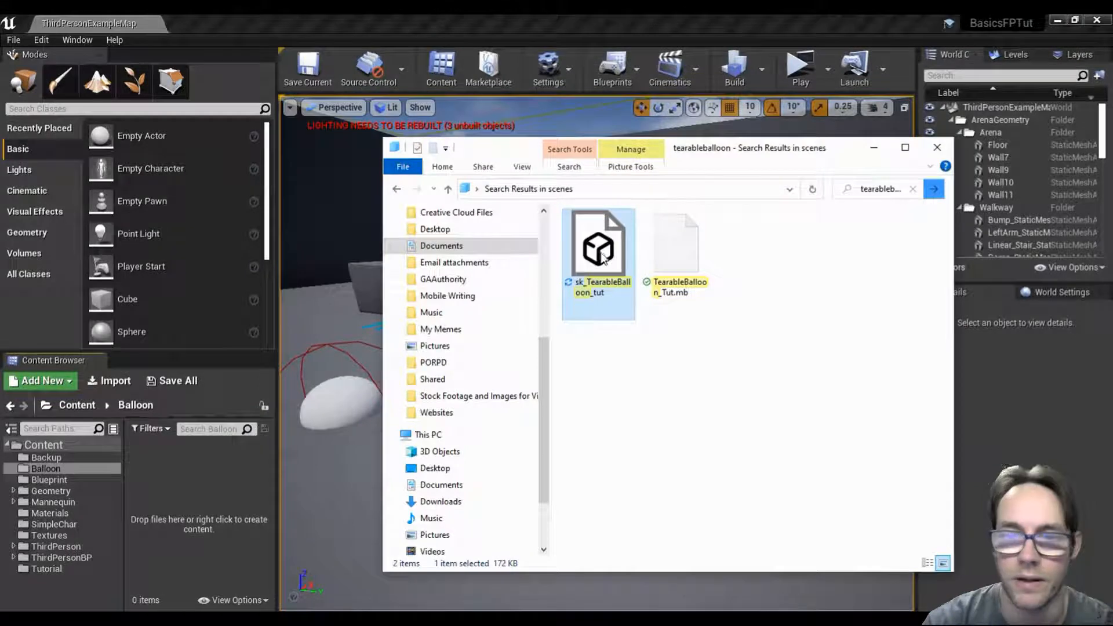
drag(186, 475, 186, 499)
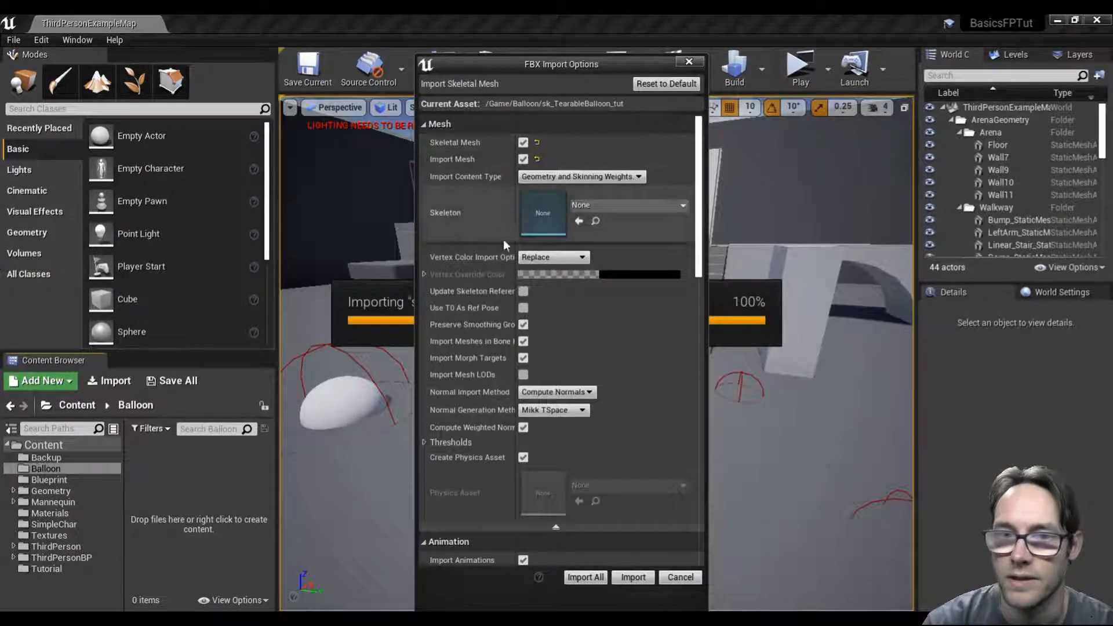
click(640, 576)
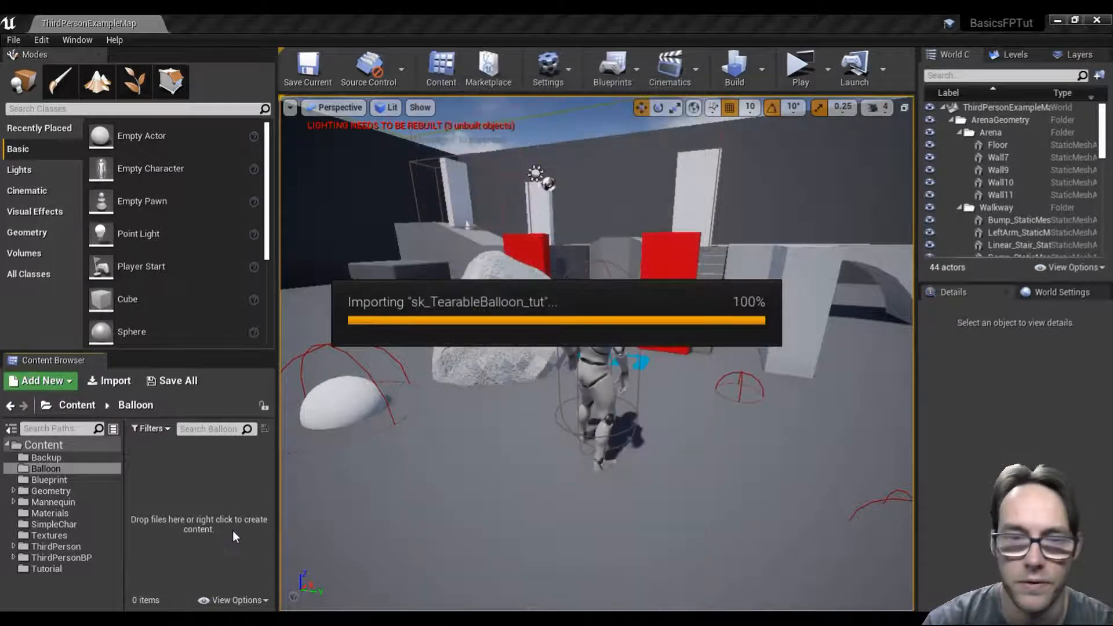
click(1095, 163)
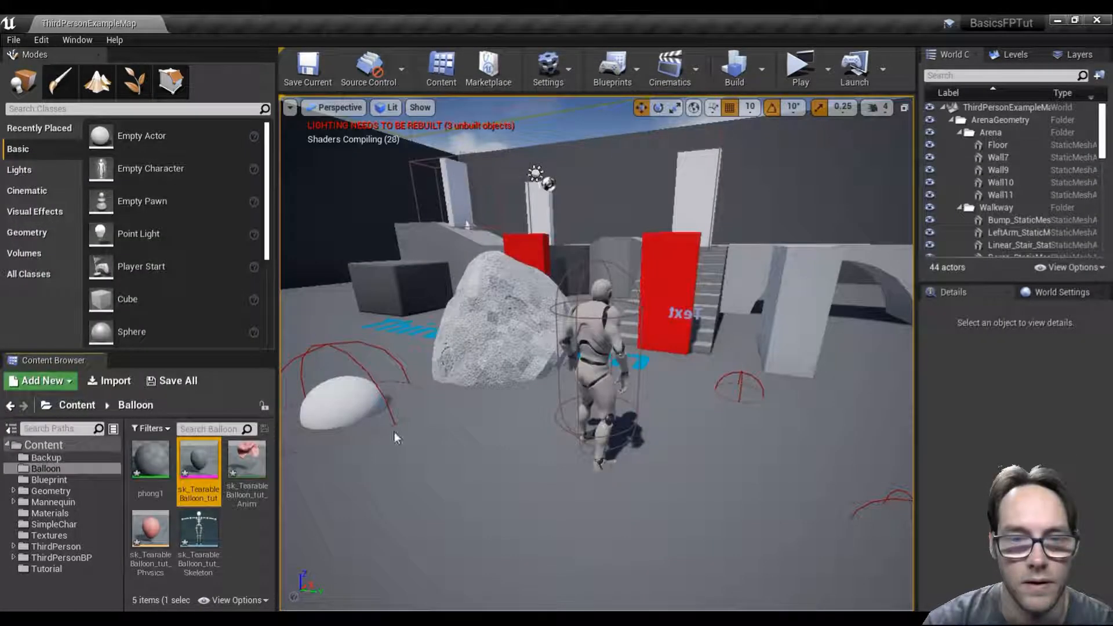
Step: Open the sk_TearableBalloon_tut_Anim sequence, pause it, scrub through the burst to about frame 13 to review its curves, then minimize the editor
click(247, 467)
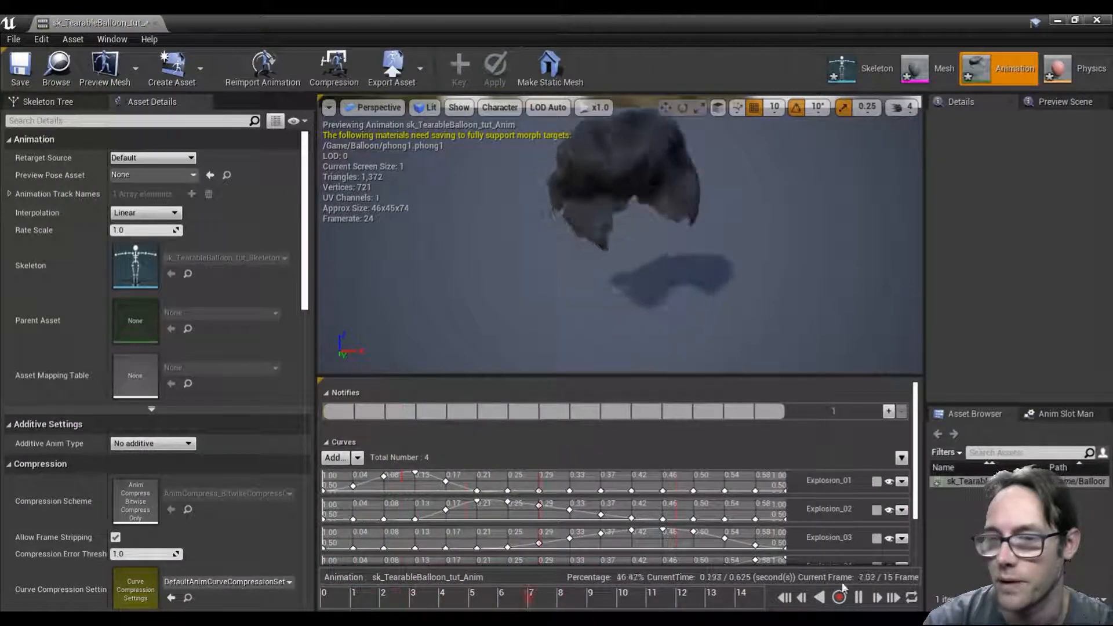
click(859, 597)
drag(361, 606, 328, 597)
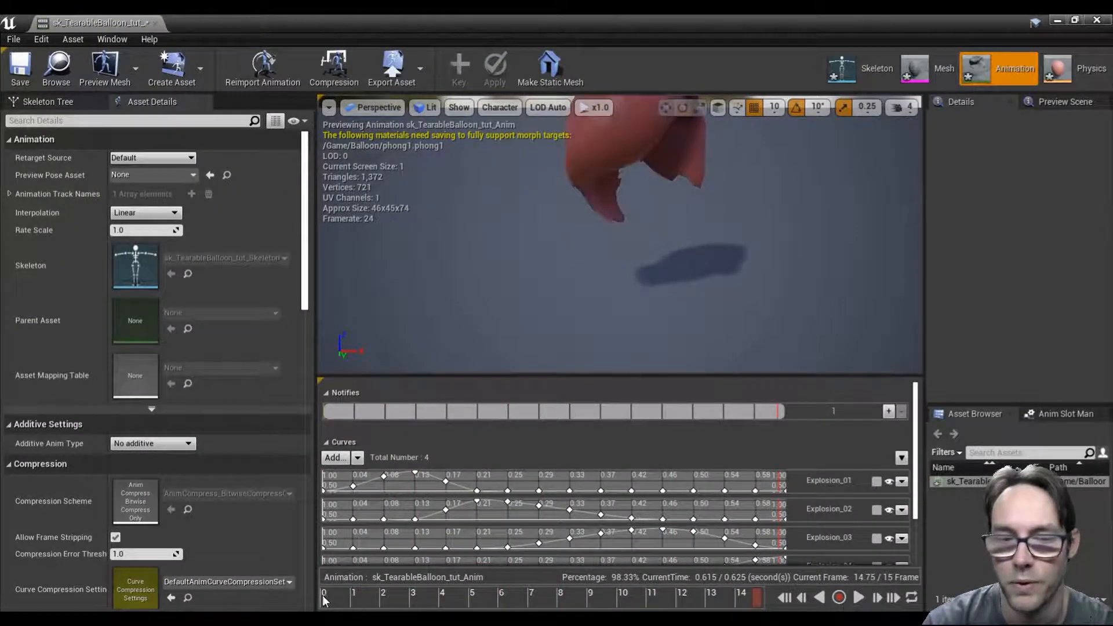
drag(410, 600, 620, 594)
right_drag(638, 368, 638, 309)
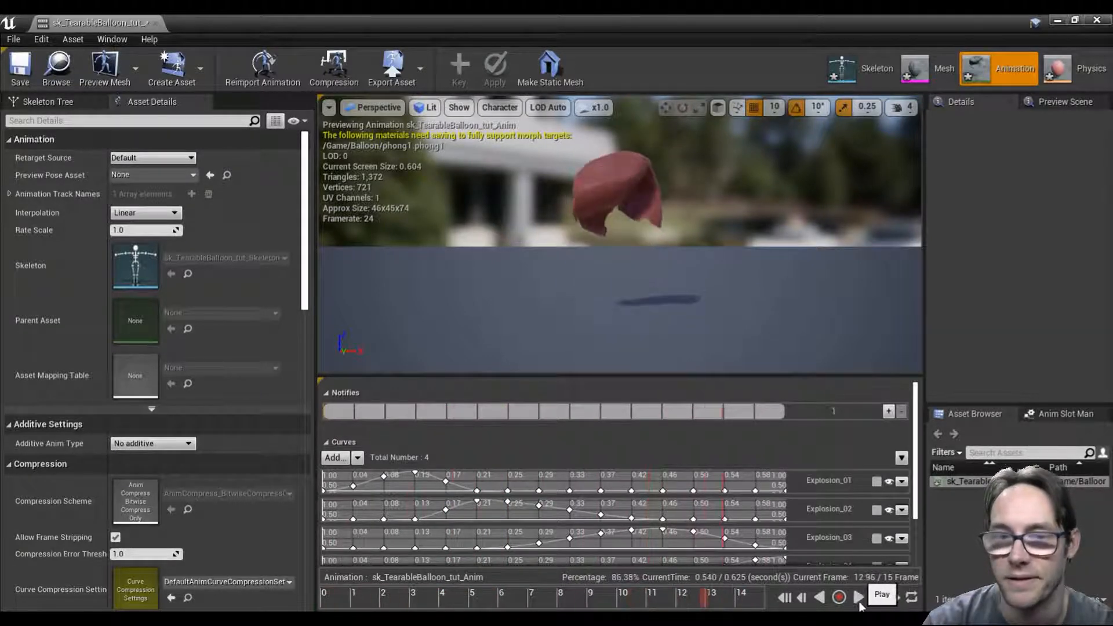
click(323, 600)
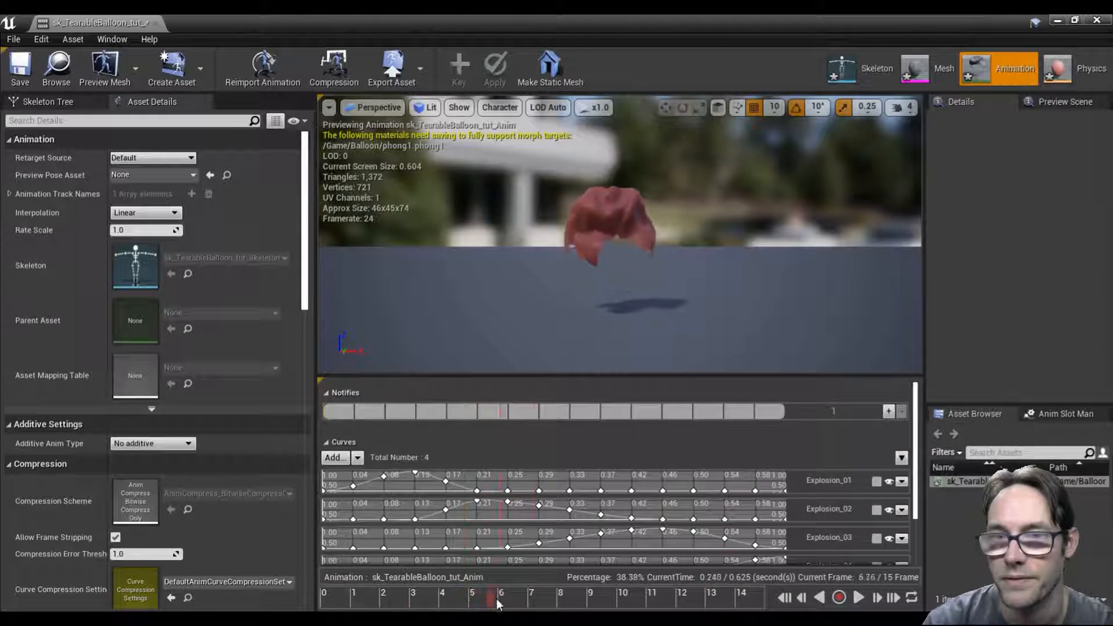
drag(775, 597, 742, 570)
drag(623, 580, 704, 580)
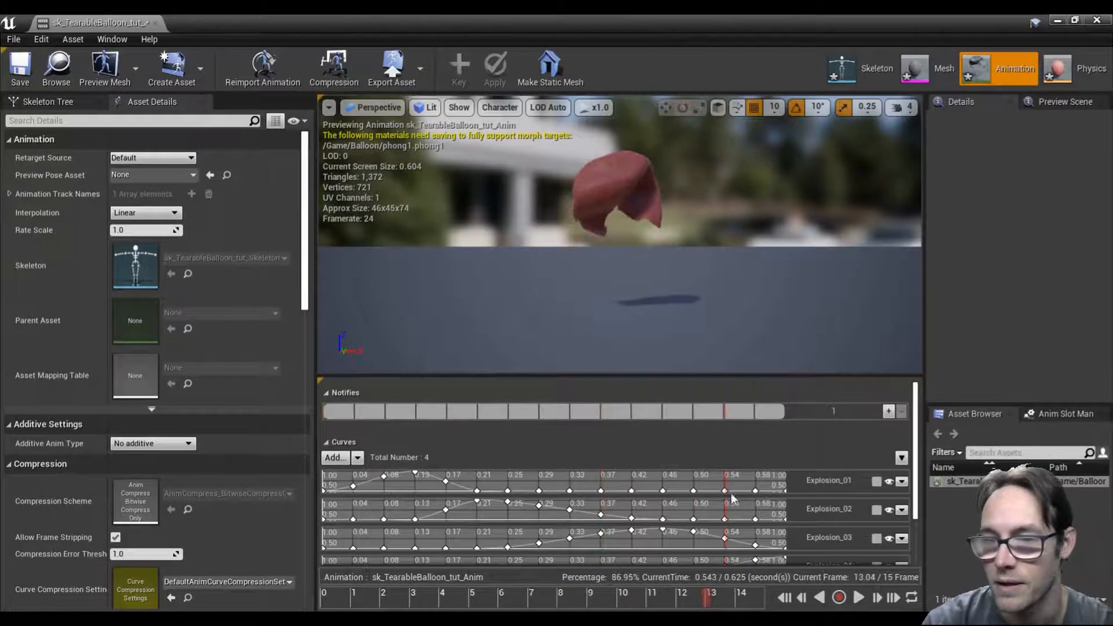
mouse_move(917, 436)
mouse_down()
mouse_move(917, 463)
mouse_move(916, 441)
mouse_up()
click(1057, 20)
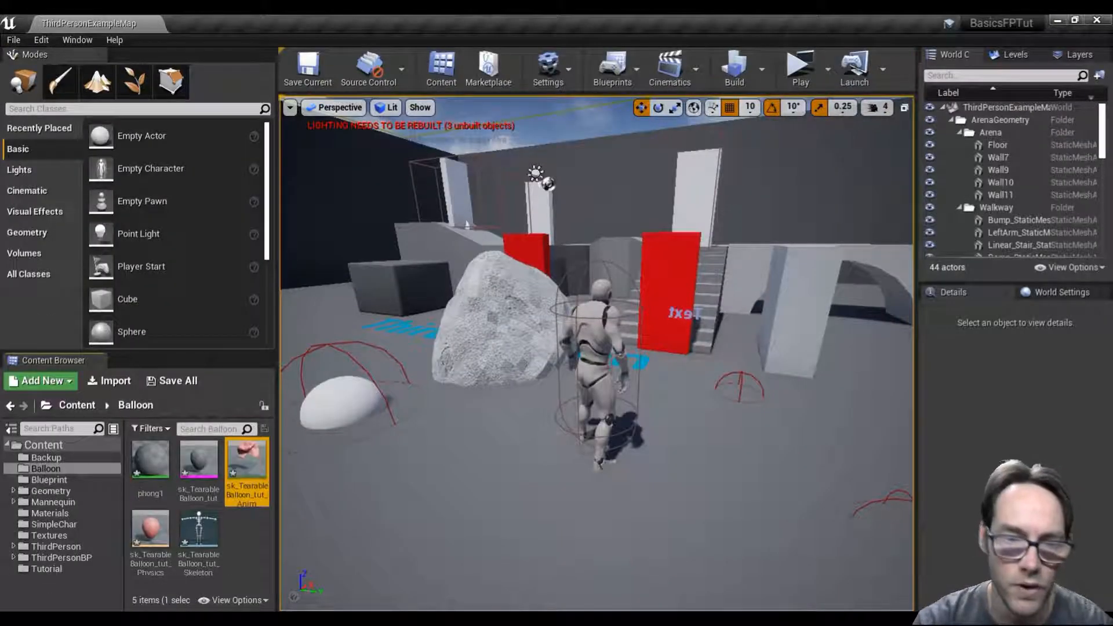
Step: Create an Actor Blueprint named Balloon in the Balloon folder and open it for editing
click(246, 541)
right_click(244, 537)
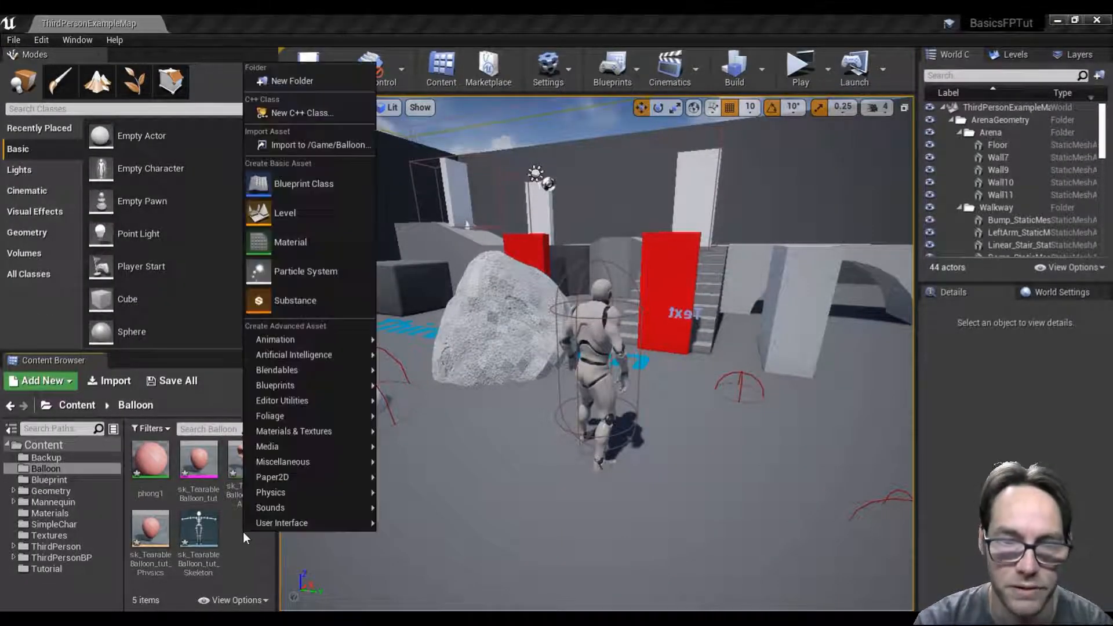
click(303, 196)
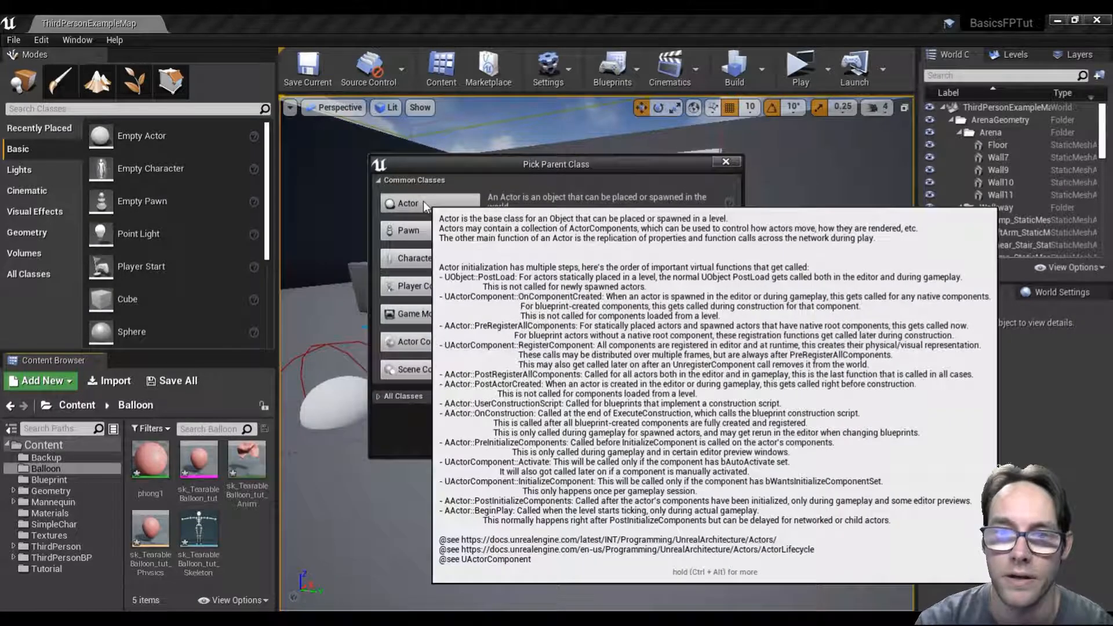
click(423, 201)
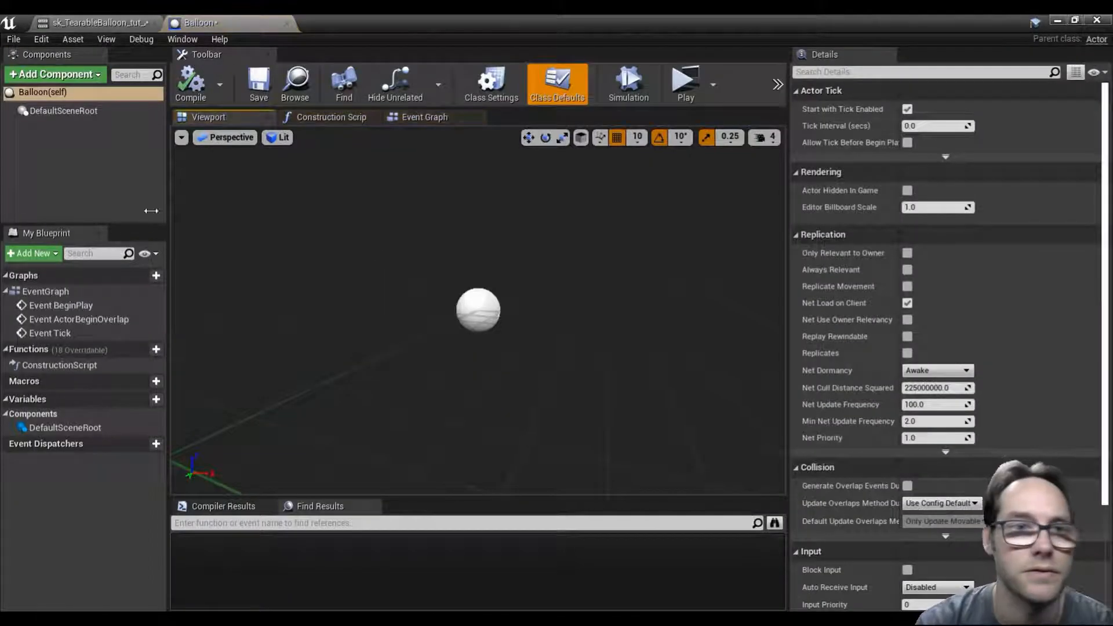
Step: Add a Skeletal Mesh component named Balloon to the Blueprint and make it the root in place of DefaultSceneRoot
click(39, 76)
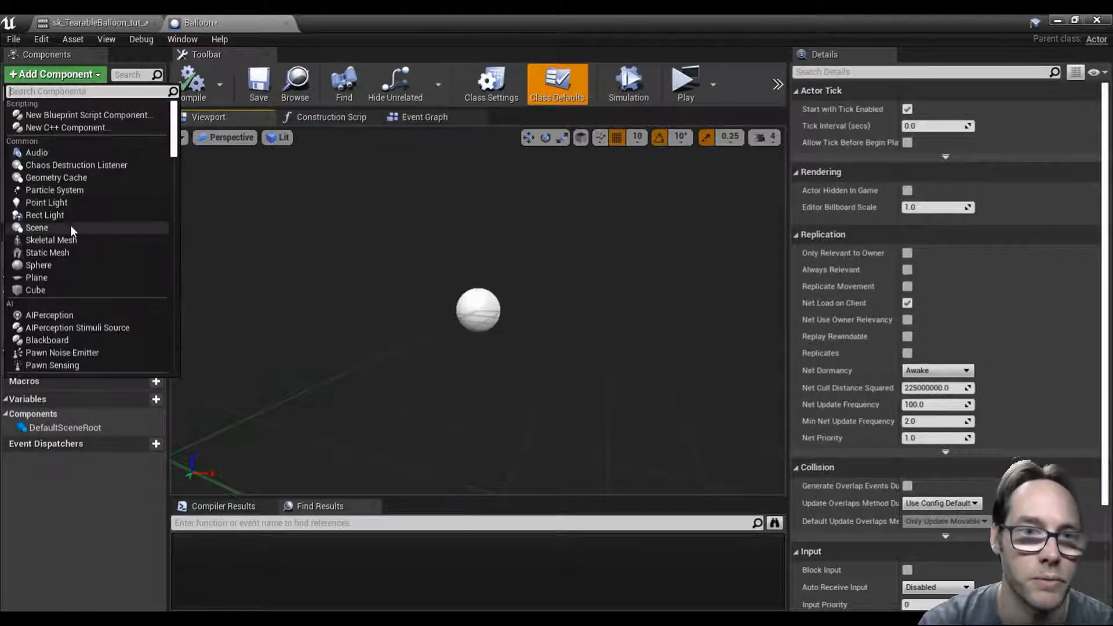
click(76, 239)
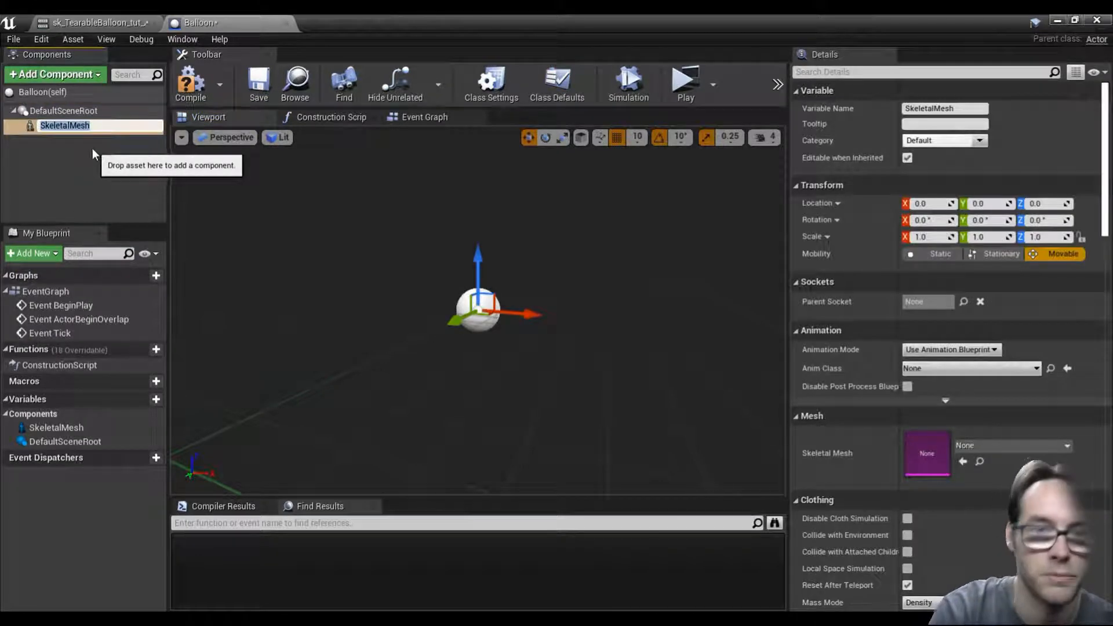
text(Balloon)
key(Return)
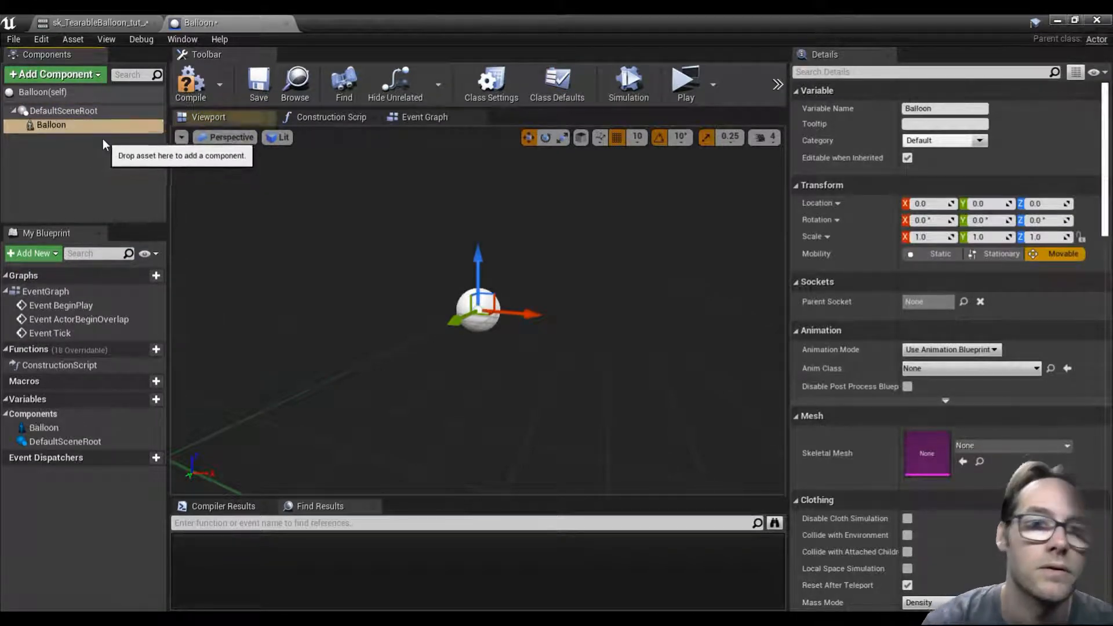
drag(79, 123, 79, 117)
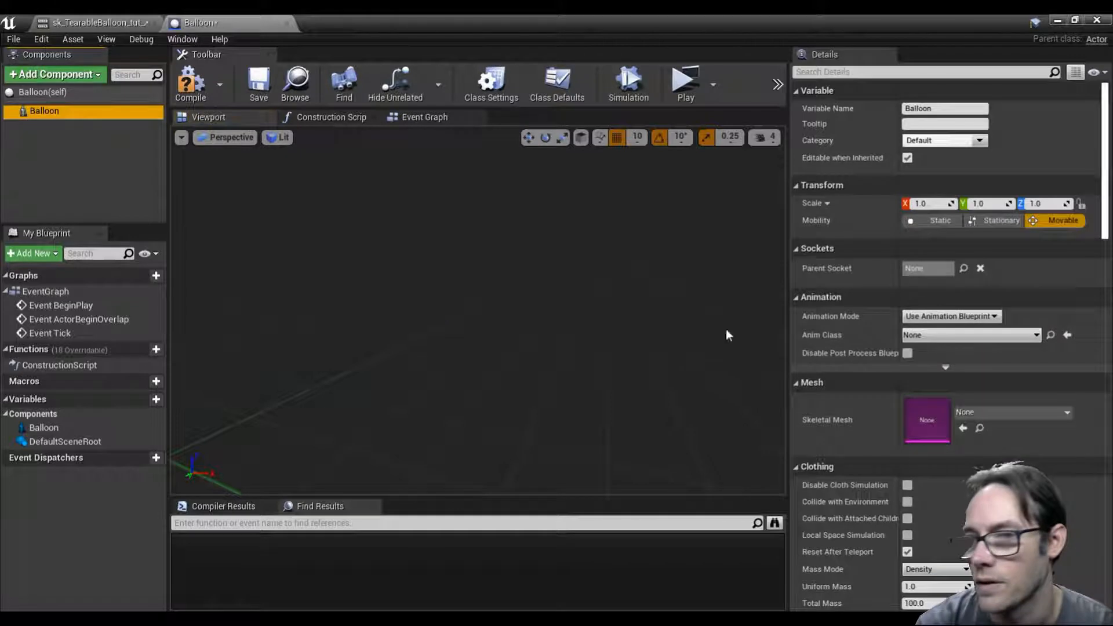
Step: Assign the sk_TearableBalloon_tut skeletal mesh to the Balloon component and set its Animation Mode to Use Animation Asset
click(1045, 413)
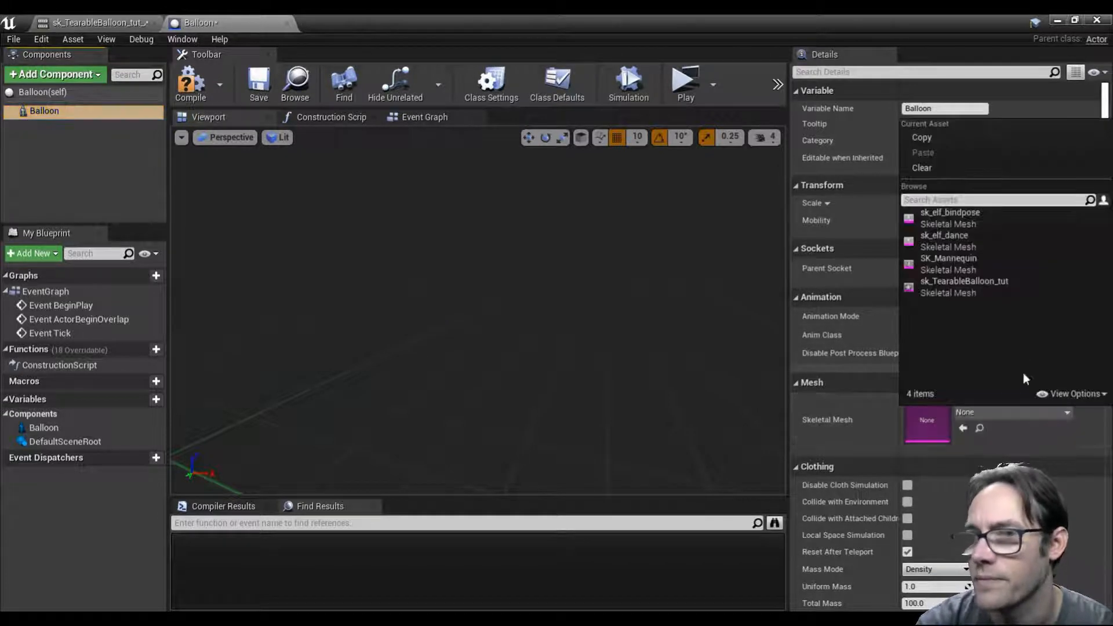
click(962, 280)
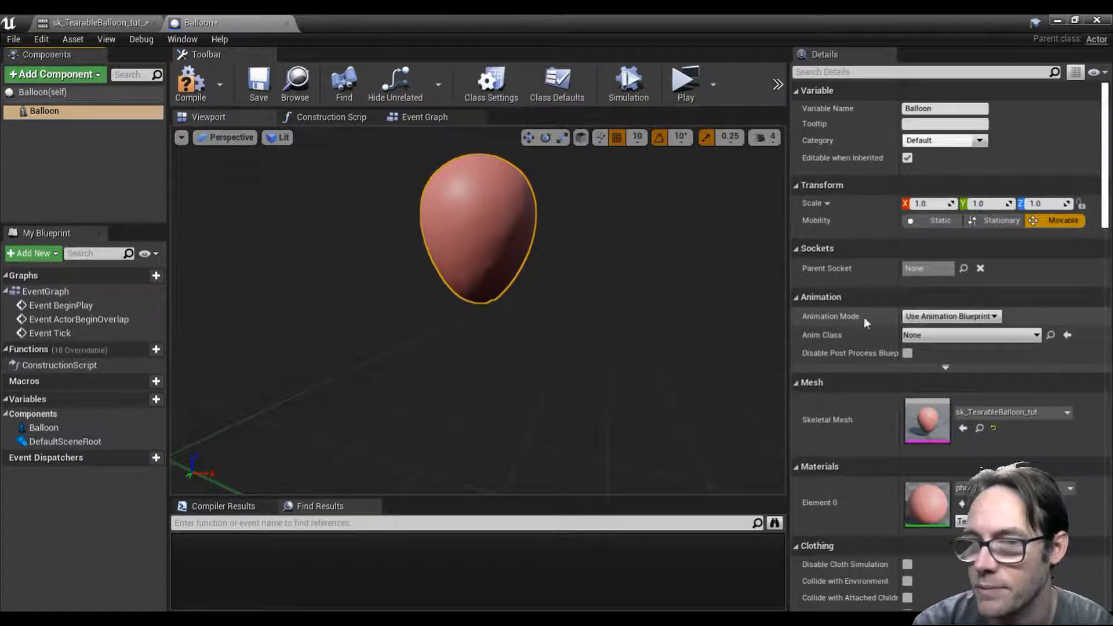
click(991, 318)
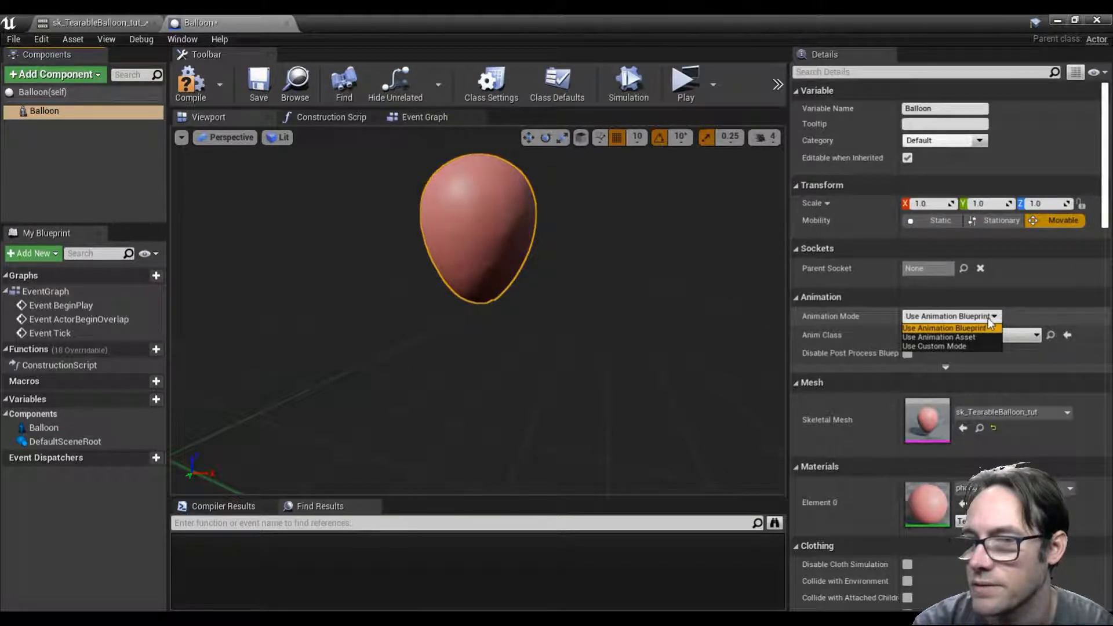
click(947, 337)
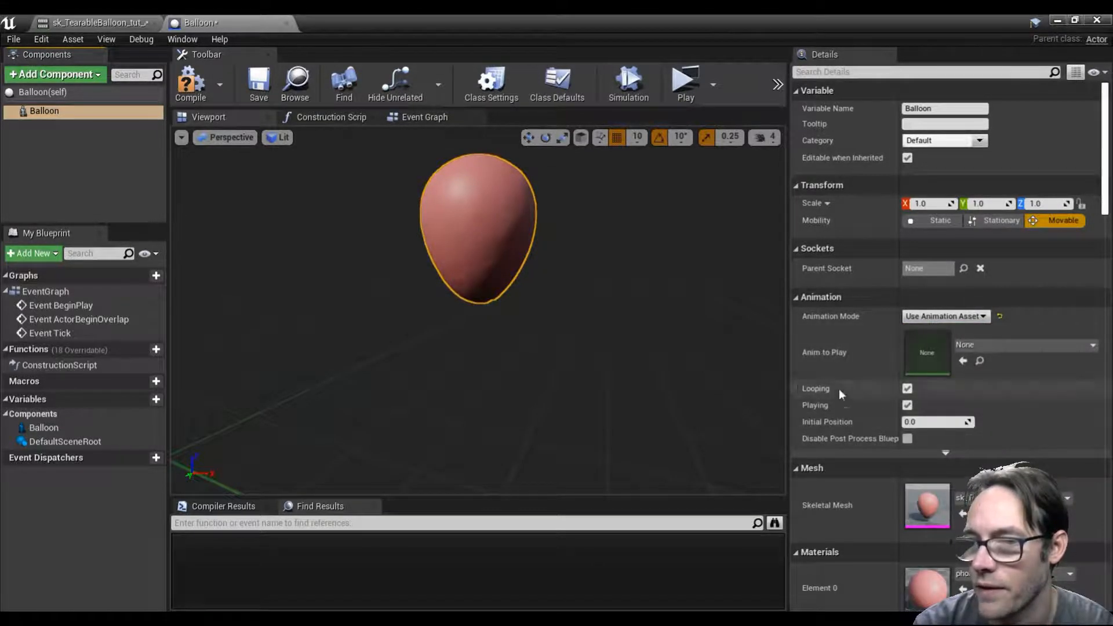
click(1025, 346)
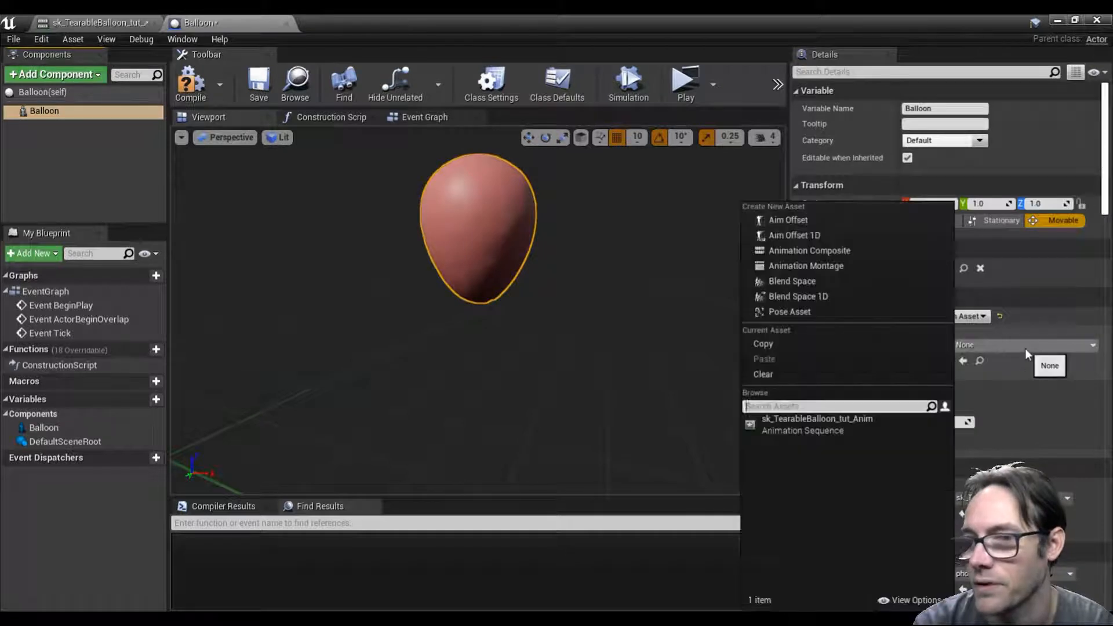
click(861, 430)
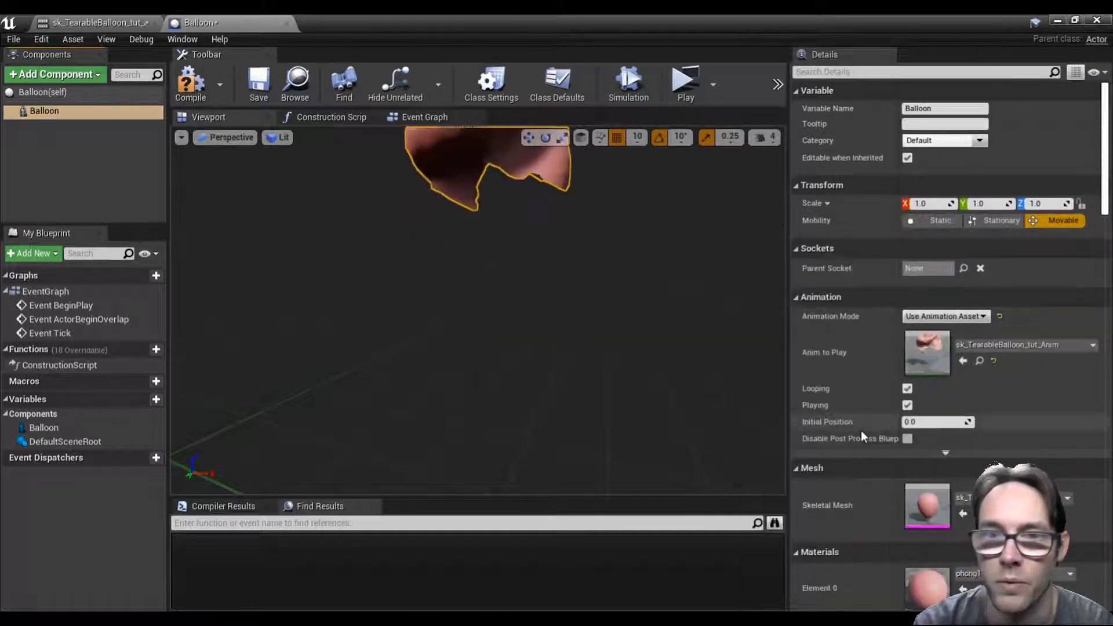
click(993, 361)
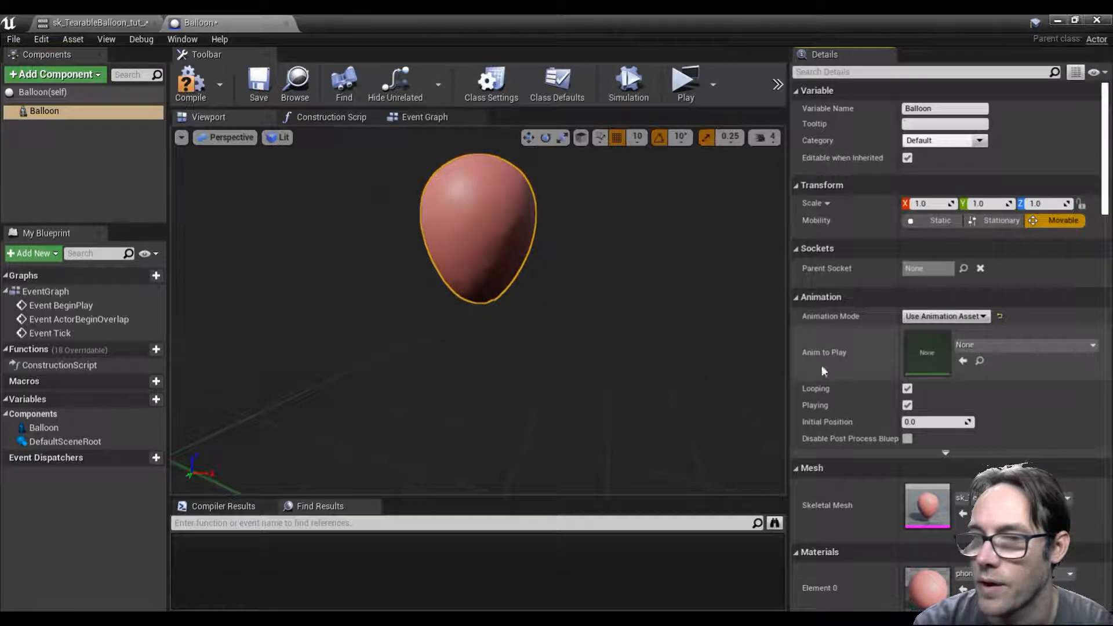
Step: Compile the Blueprint, add a Capsule Collision component under Balloon, and show it in the Viewport
click(190, 82)
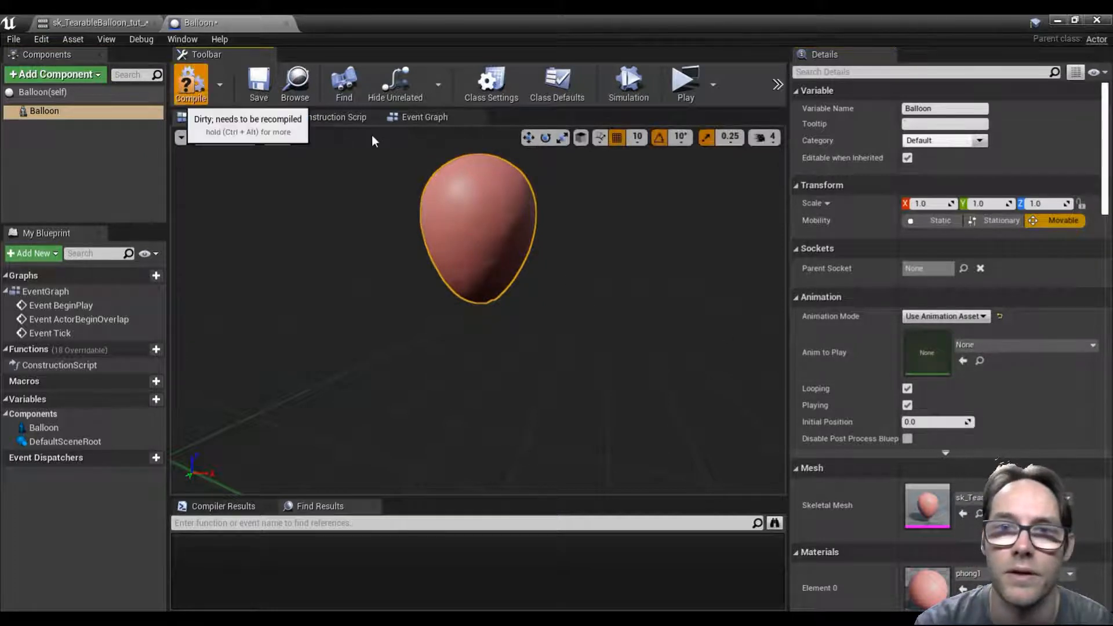
click(407, 119)
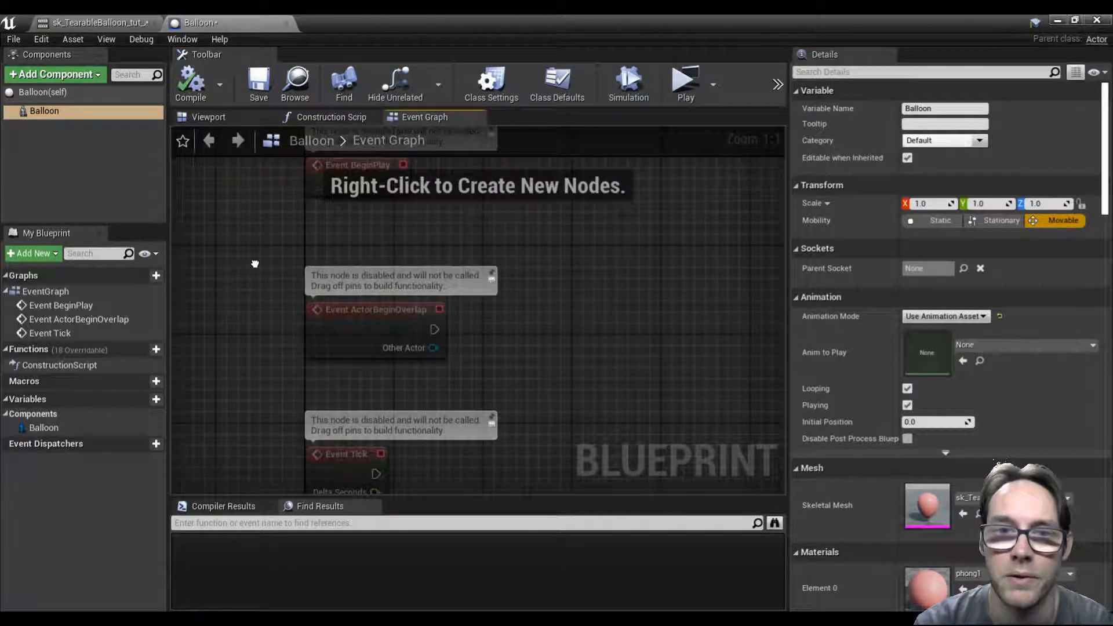
click(57, 78)
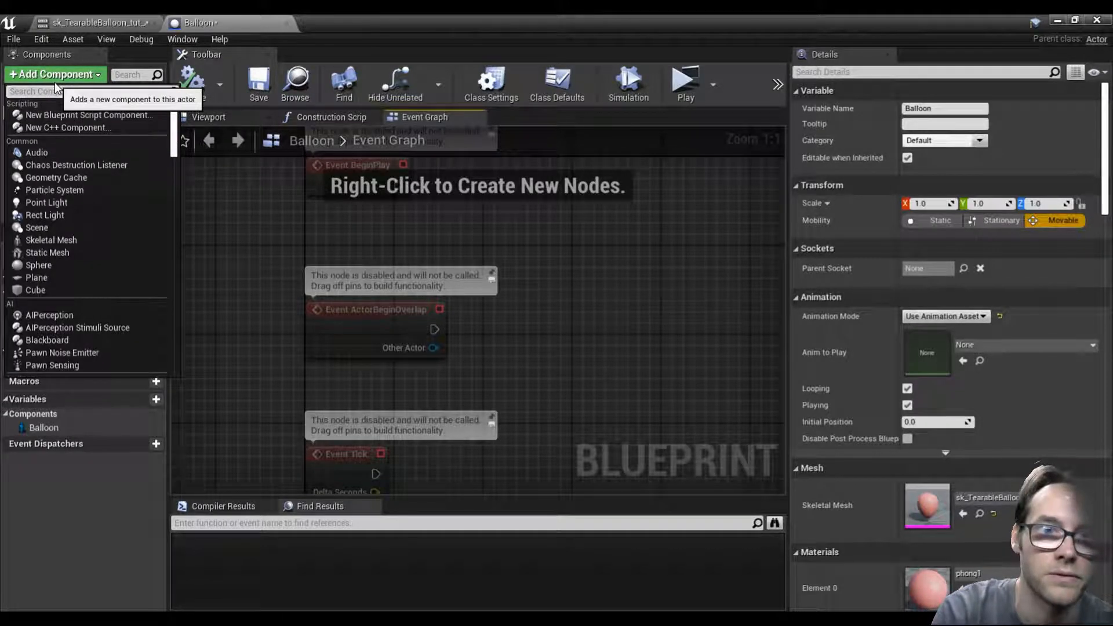
text(caps)
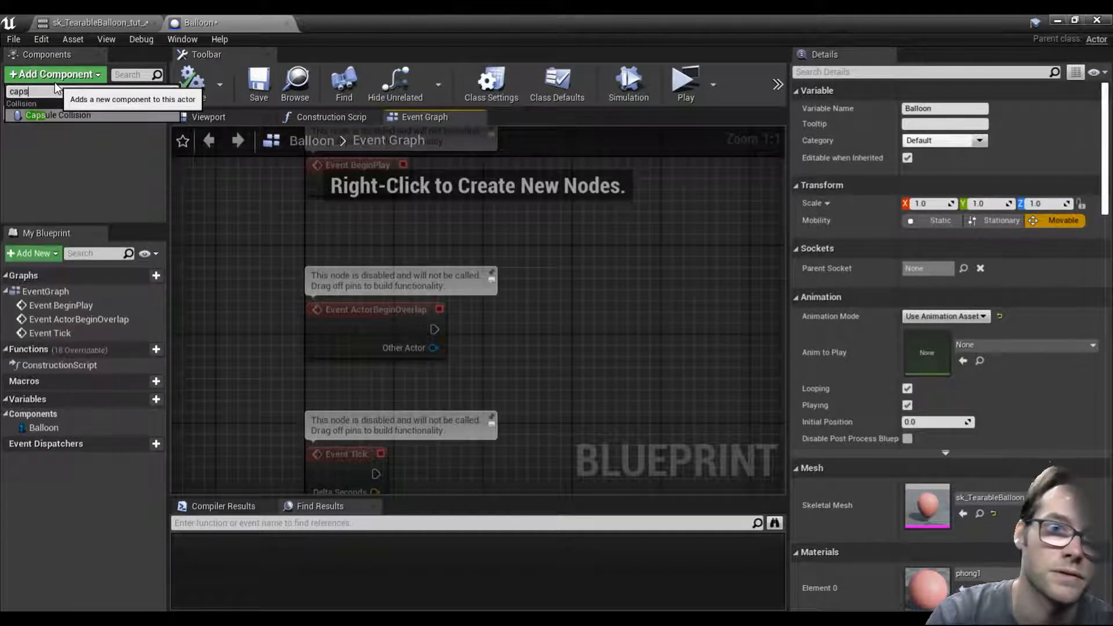
click(65, 112)
click(216, 119)
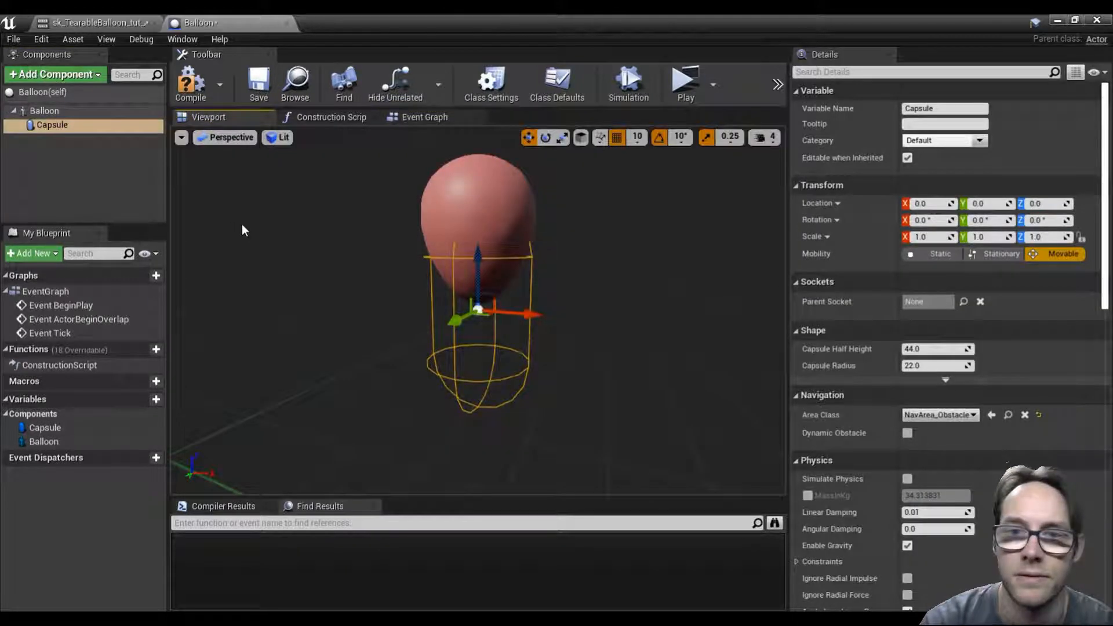
Step: Fit the capsule around the balloon by raising it to Z 30 and setting its half height to about 30.58
drag(484, 262, 474, 189)
mouse_move(521, 296)
right_down()
mouse_move(579, 297)
mouse_move(516, 284)
mouse_move(521, 297)
right_up()
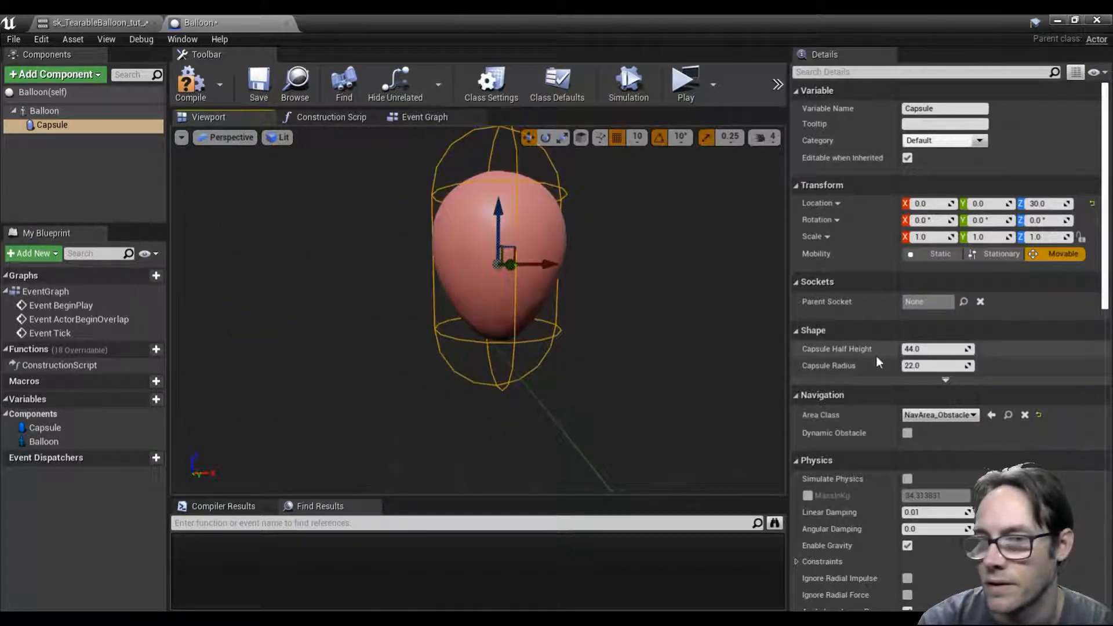
drag(967, 350, 927, 349)
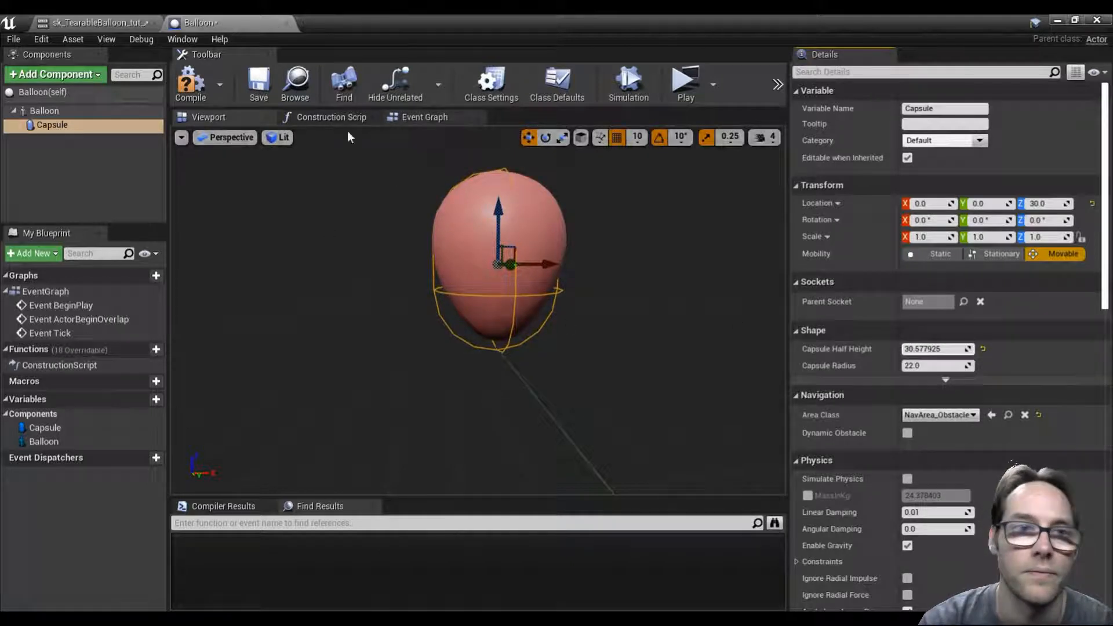
Step: Delete all the default disabled event nodes from the Event Graph
click(417, 117)
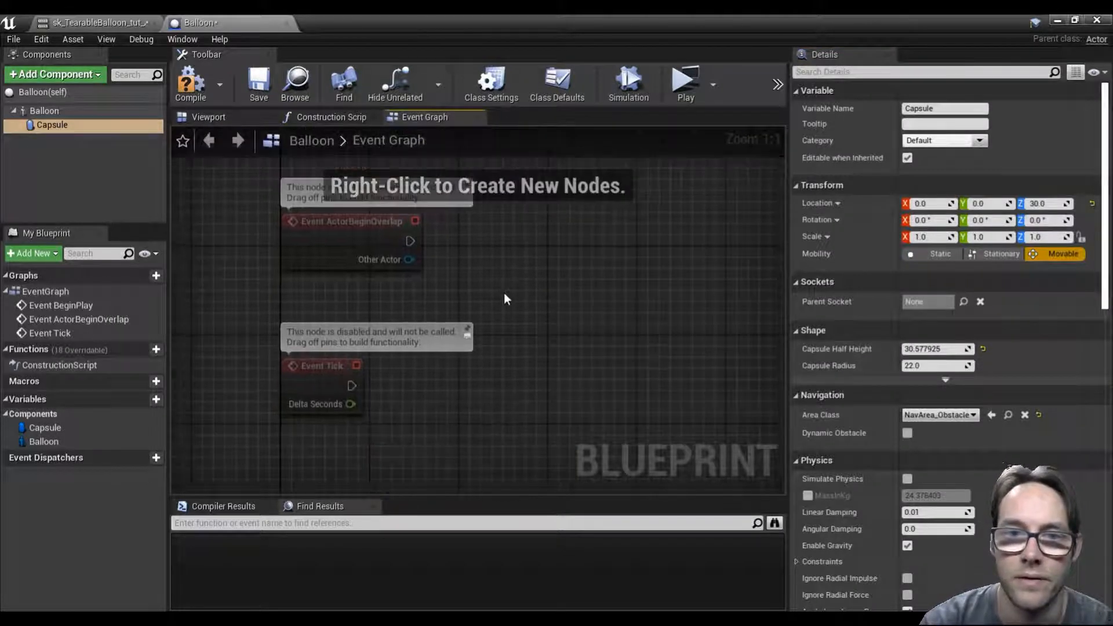
right_drag(254, 268, 293, 338)
scroll(293, 338, down, 1)
drag(252, 213, 504, 464)
key(Delete)
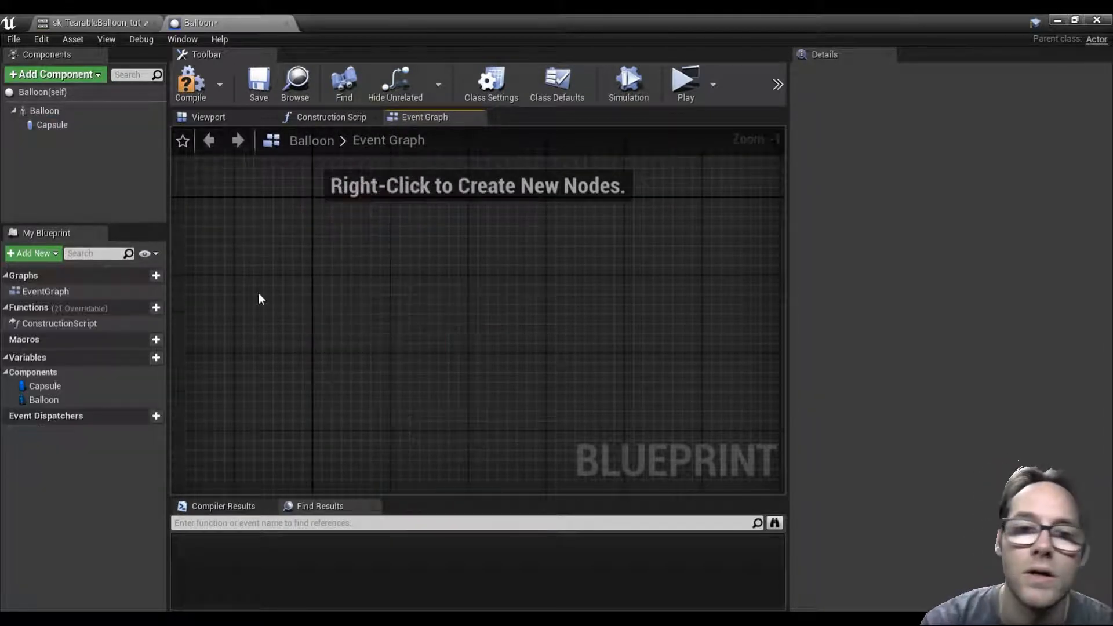
Step: Add an On Component Begin Overlap event for the Capsule component to the Event Graph
click(49, 125)
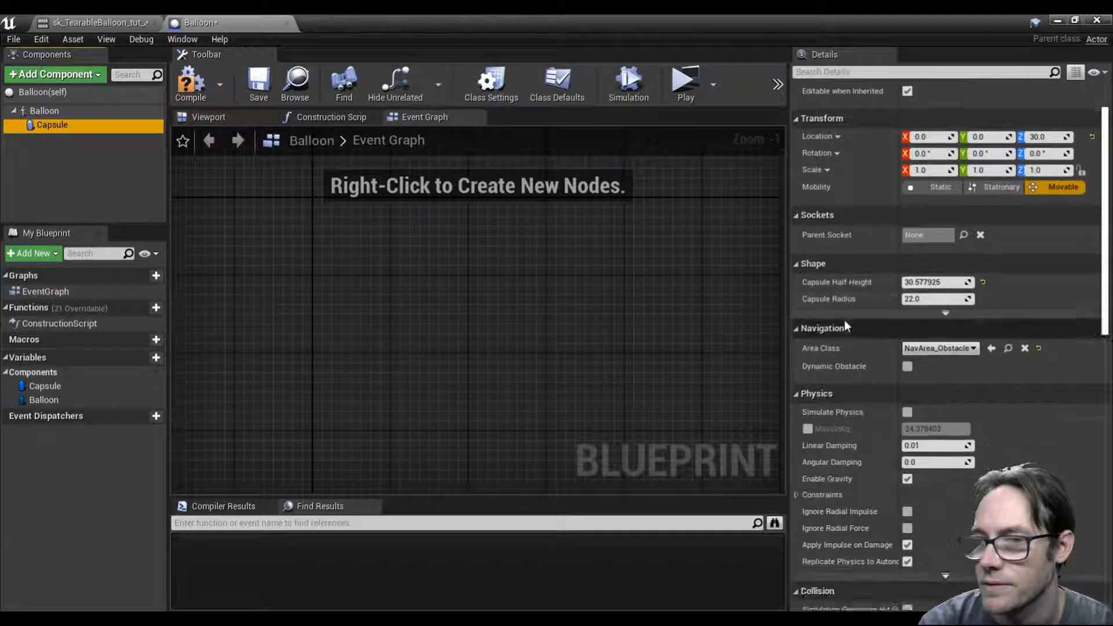
scroll(845, 325, down, 15)
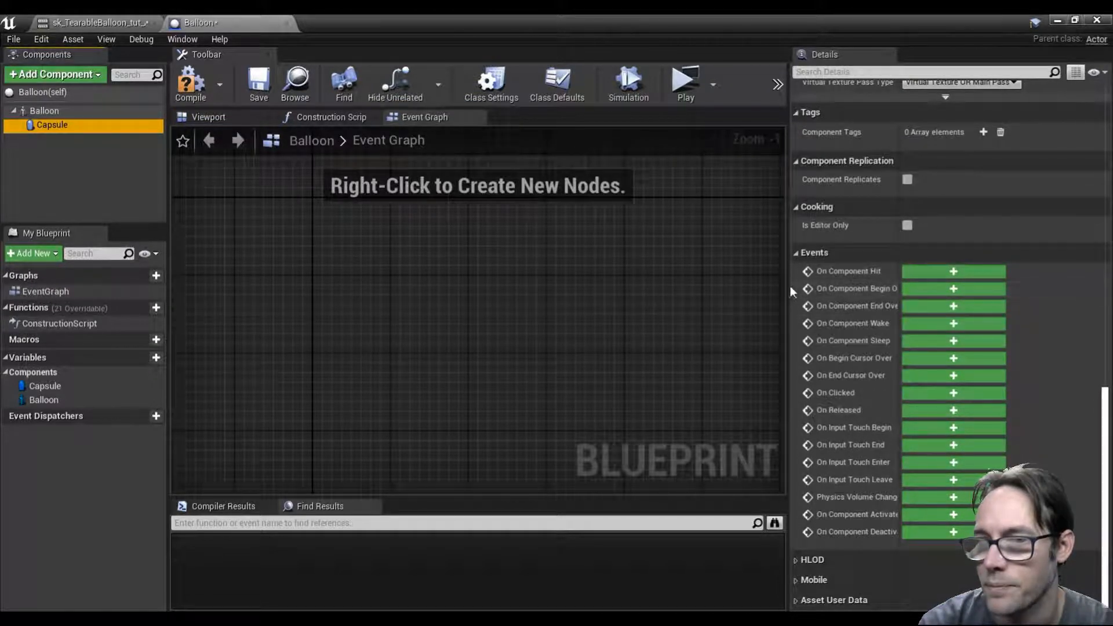
drag(787, 288, 924, 278)
click(875, 290)
scroll(607, 302, up, 1)
right_drag(704, 299, 624, 259)
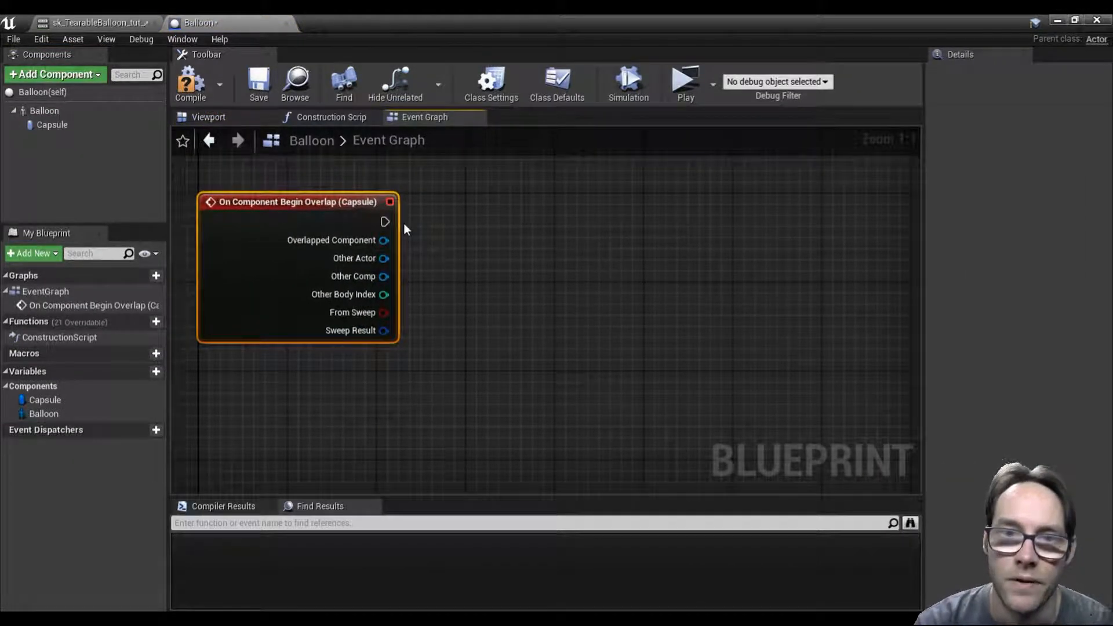
Step: Add a Cast To ThirdPersonCharacter node fed by the overlap event's Other Actor and place it beside the event
drag(384, 258, 503, 255)
text(cast to thir)
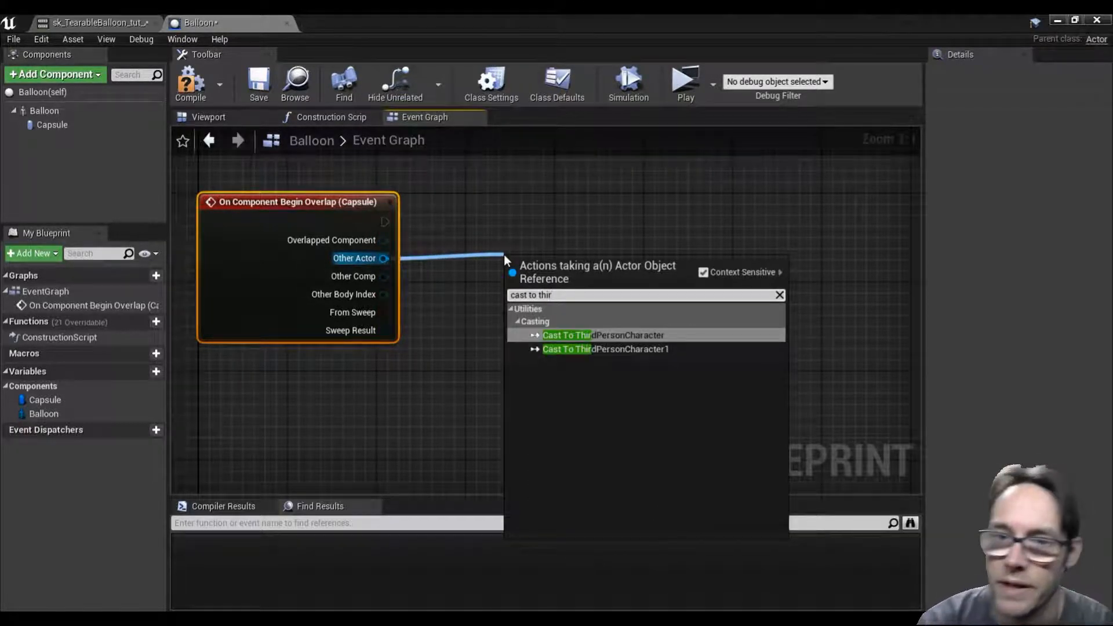
click(610, 334)
drag(551, 283, 511, 225)
right_drag(636, 312, 574, 354)
right_drag(660, 297, 526, 306)
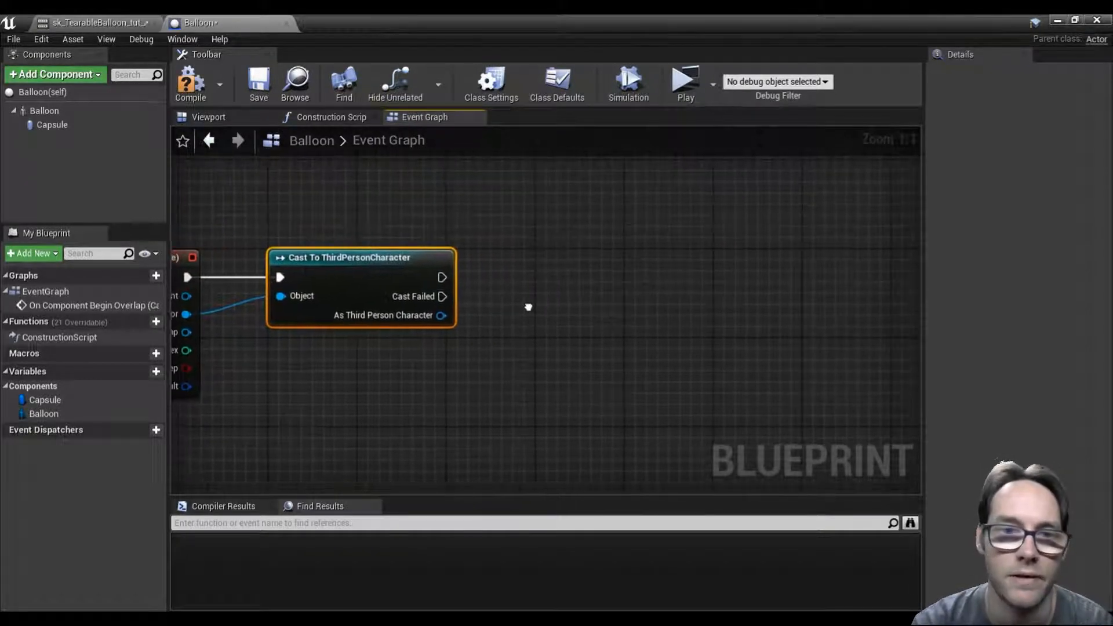
Step: Add a Balloon reference with a Play Animation node targeting it, and run Play Animation from the successful cast
click(45, 114)
drag(47, 113, 459, 384)
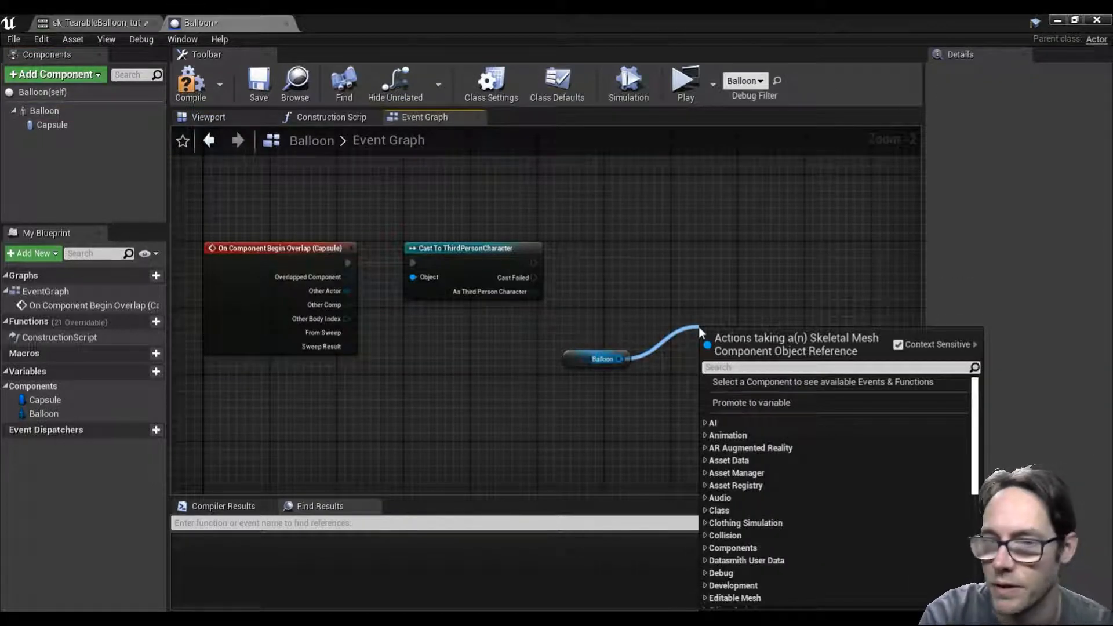
text(play anim)
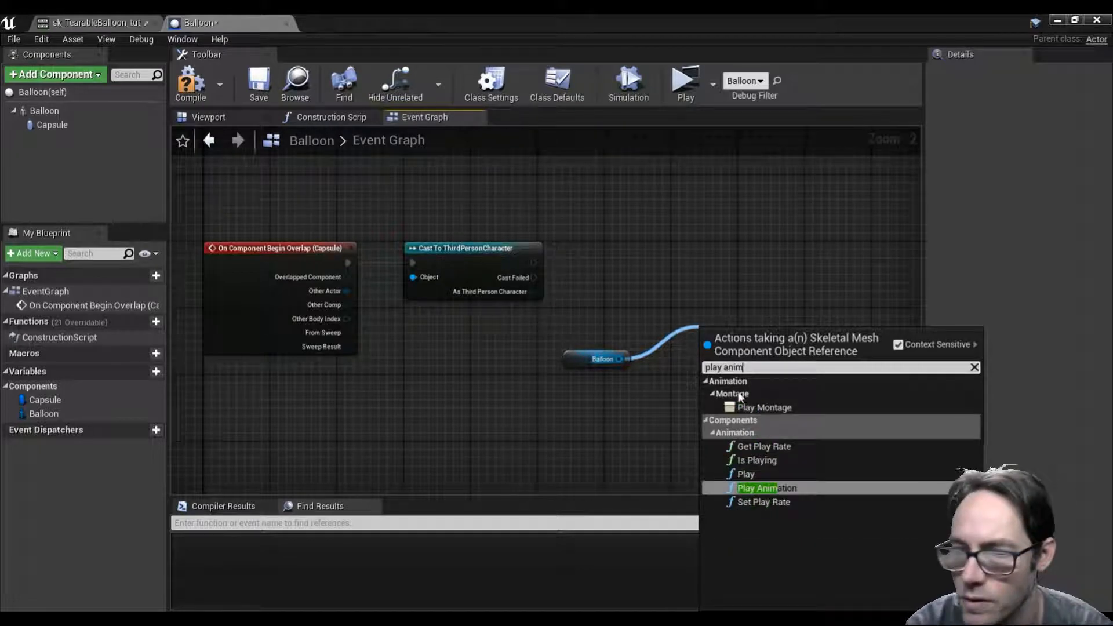
click(759, 488)
drag(747, 369, 697, 268)
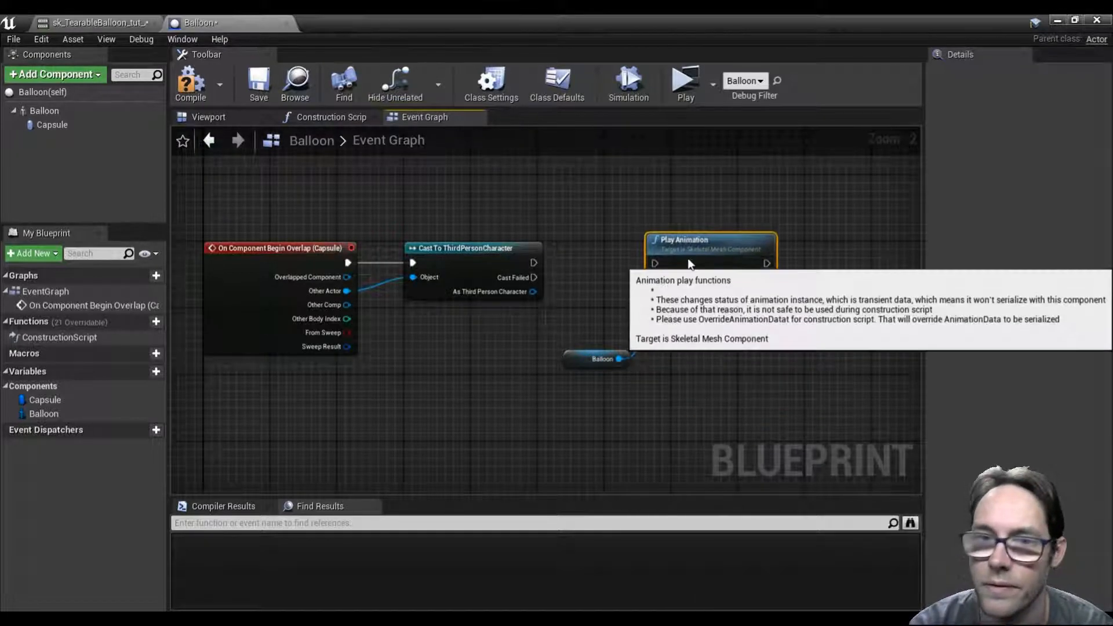
drag(533, 263, 654, 256)
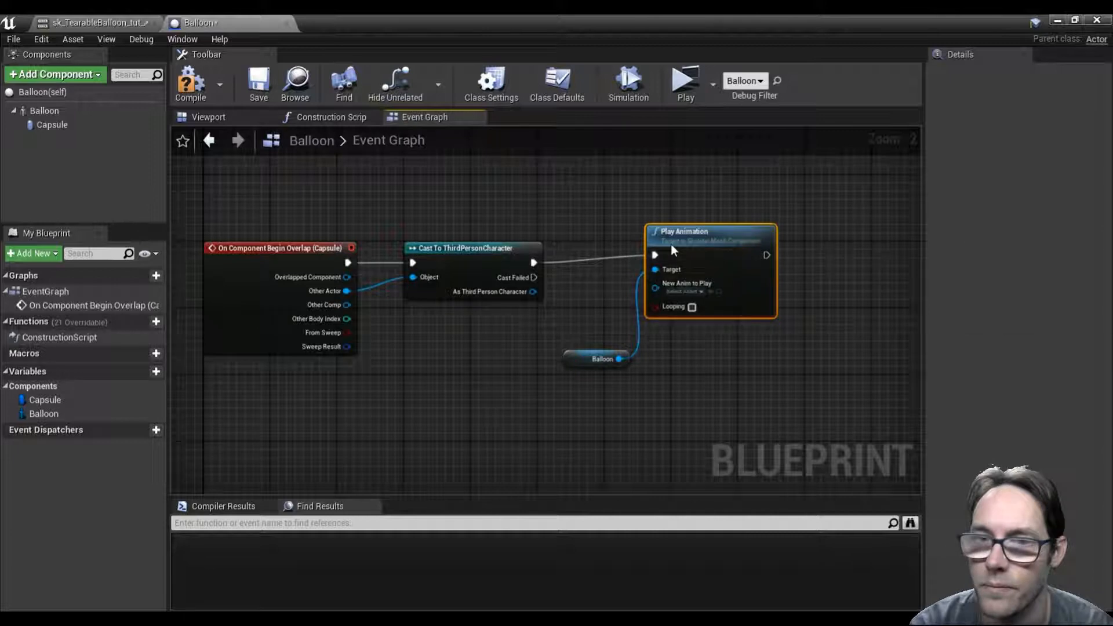
Step: Set the Play Animation node's New Anim to Play to sk_TearableBalloon_tut_Anim
scroll(687, 306, up, 2)
click(690, 293)
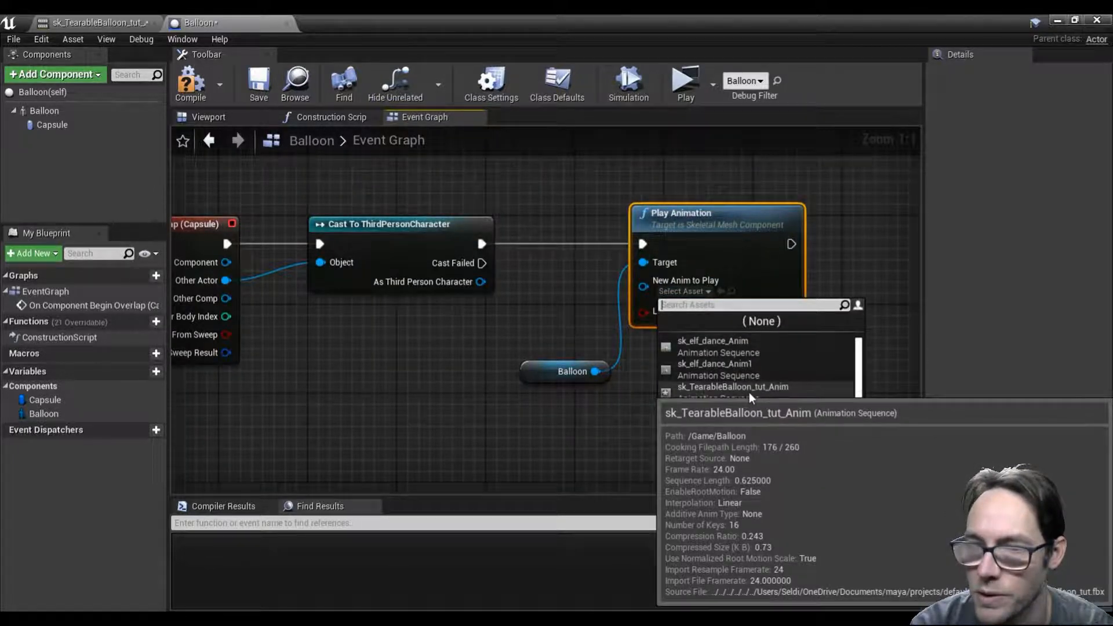
click(770, 392)
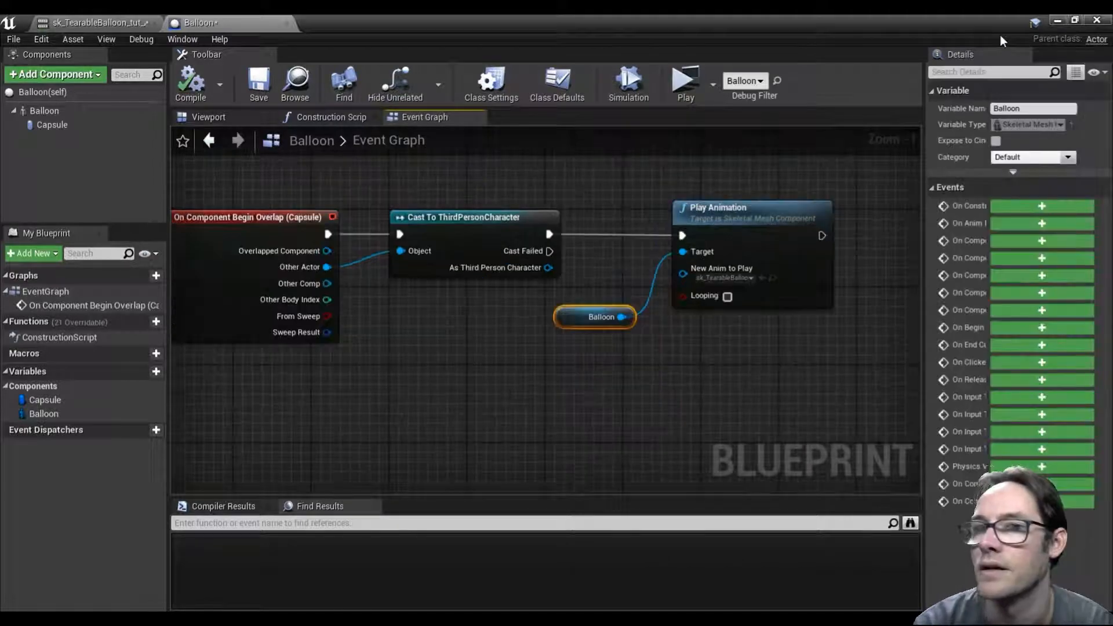
Step: Play-test the level by running the character into the balloon to check the burst, and end the preview
click(686, 83)
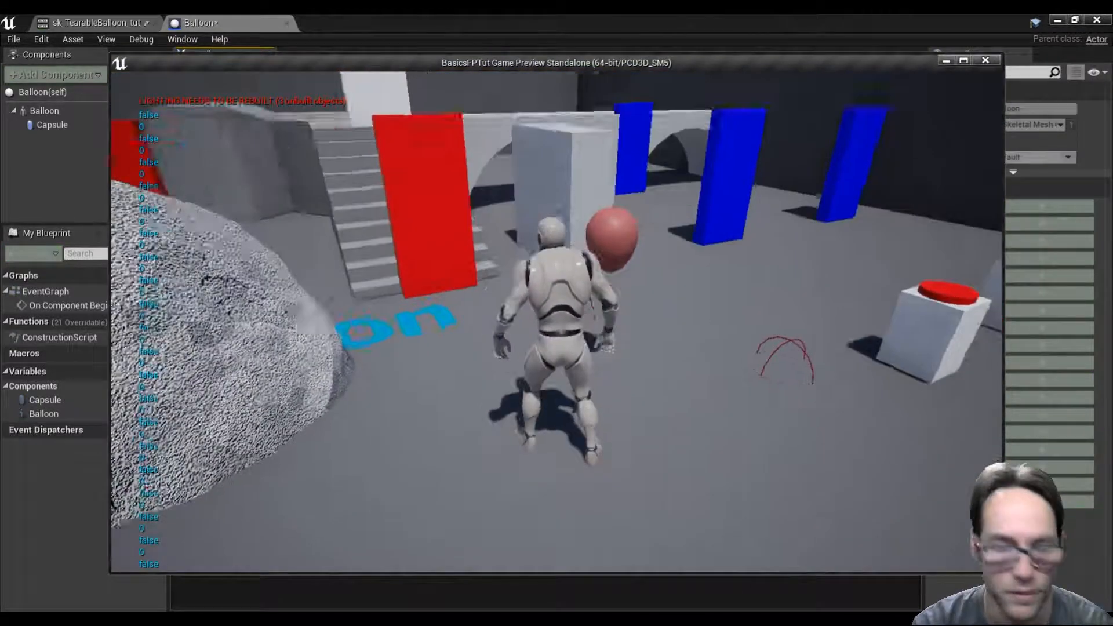
key(w)
key(s)
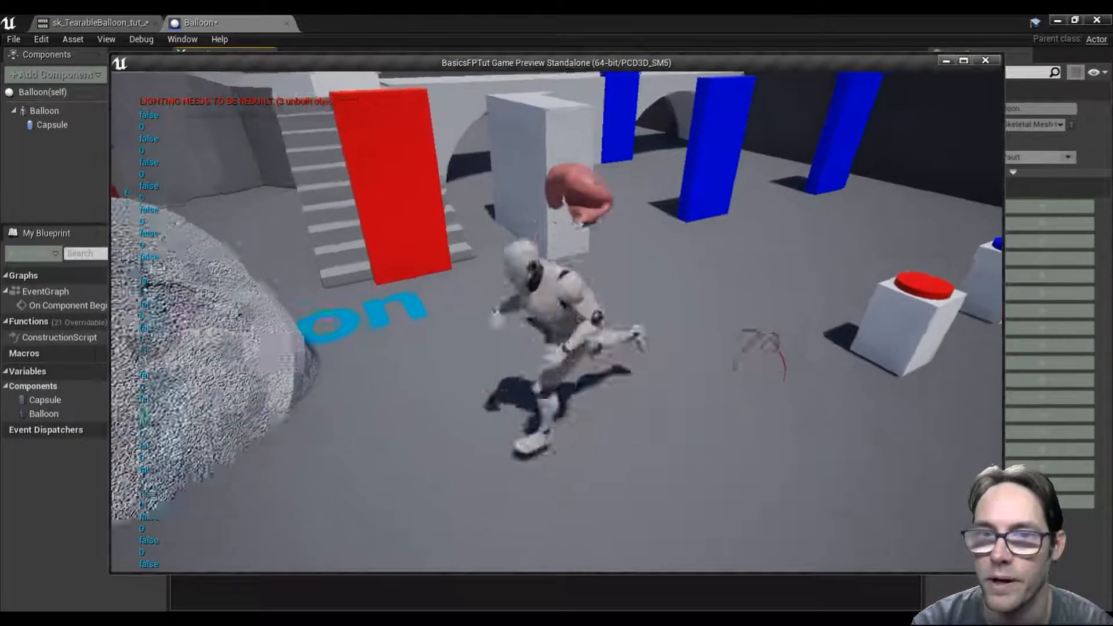
key(d)
key(w)
key(w)
key(w)
key(a)
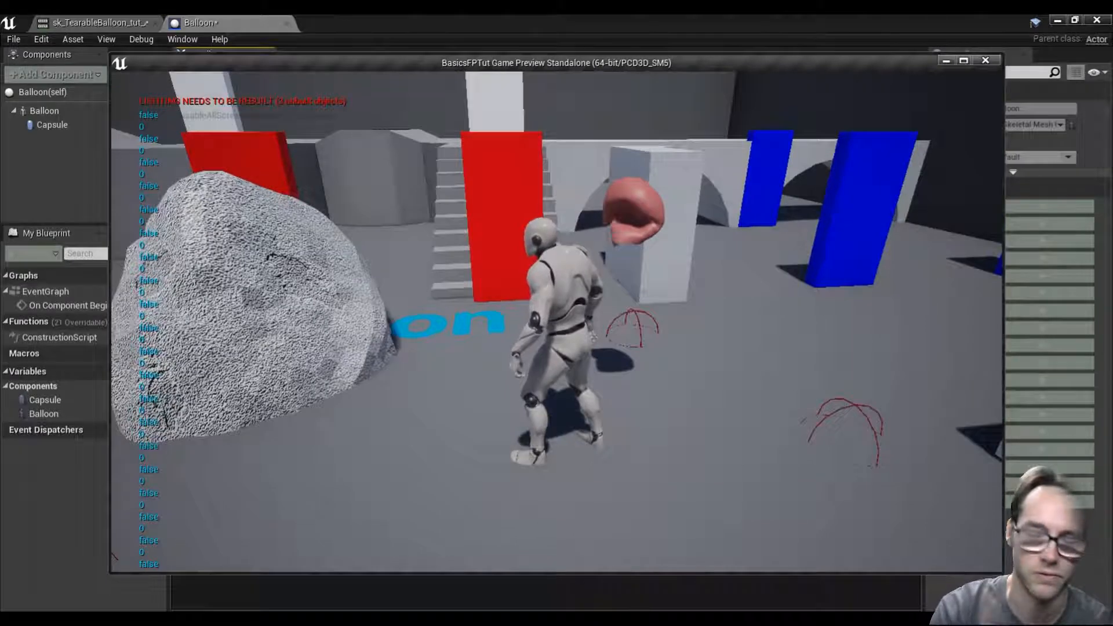
key(Escape)
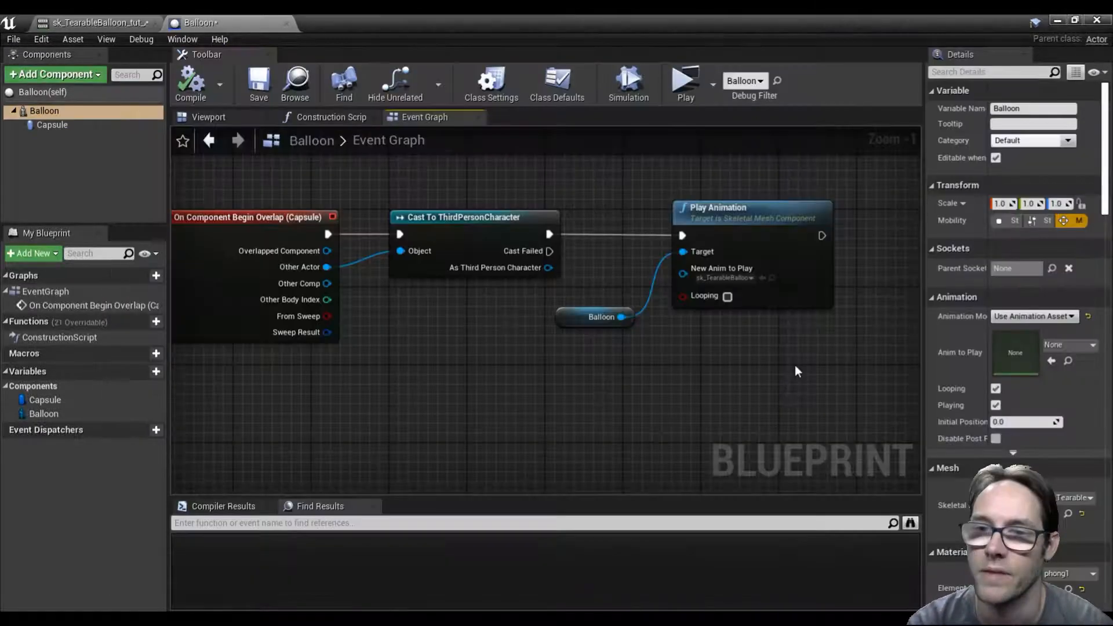
Step: Add a DestroyActor node targeting self after Play Animation and place it in line with some space between them
right_drag(767, 361, 597, 386)
drag(669, 255, 707, 257)
text(destroy)
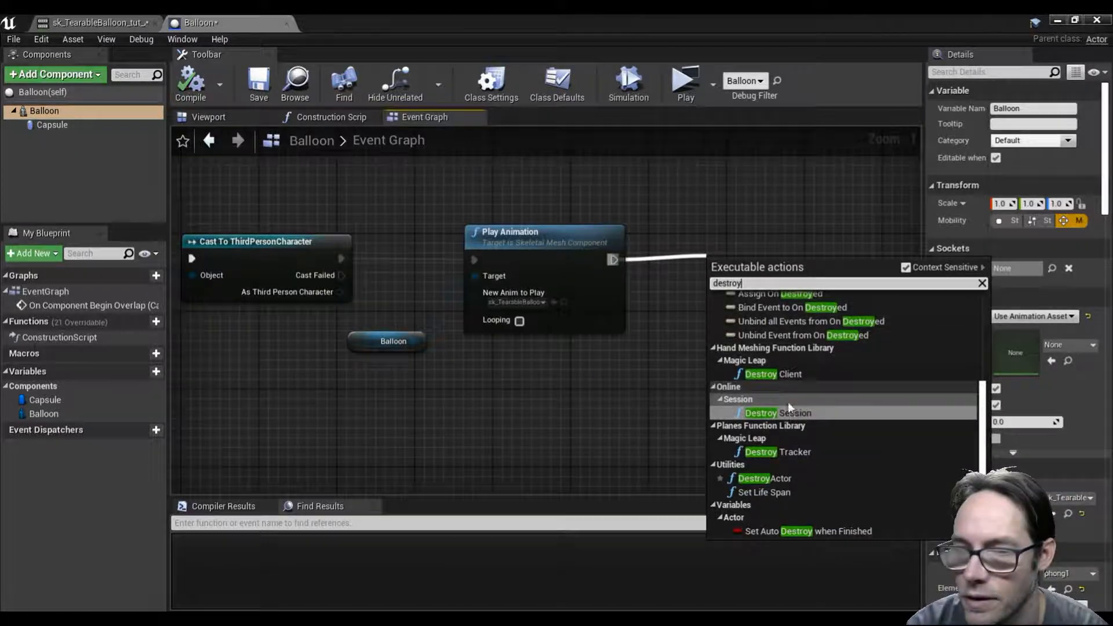
click(800, 475)
right_drag(763, 422, 646, 413)
drag(619, 261, 733, 236)
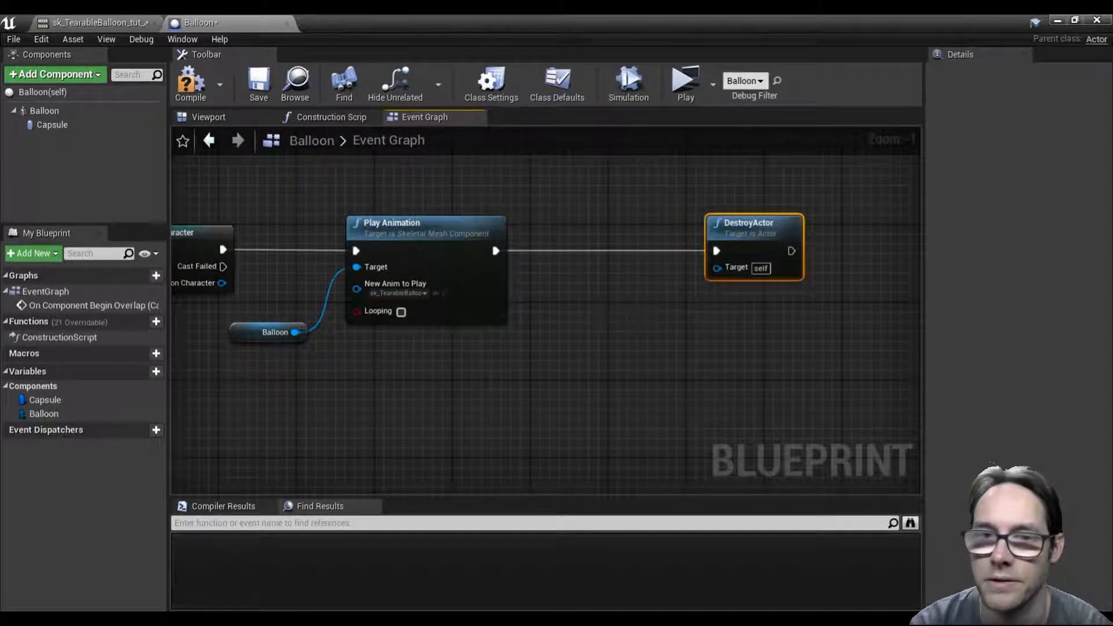
Step: Insert a Delay node between the Play Animation and DestroyActor nodes
right_drag(629, 305, 592, 335)
scroll(593, 335, up, 1)
drag(446, 267, 529, 245)
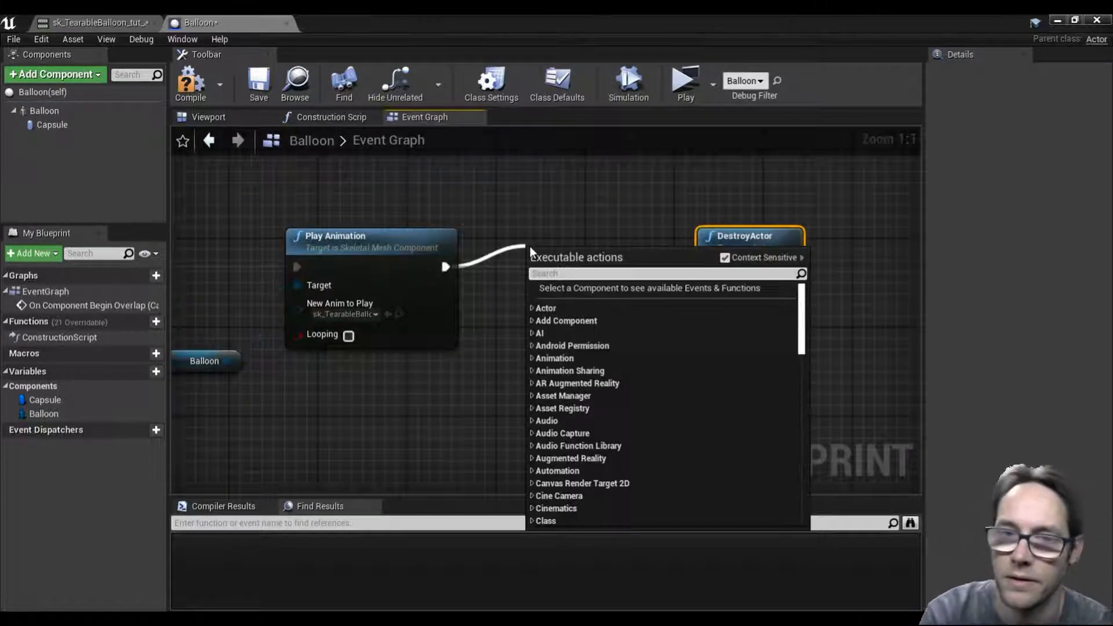
text(dela)
key(Return)
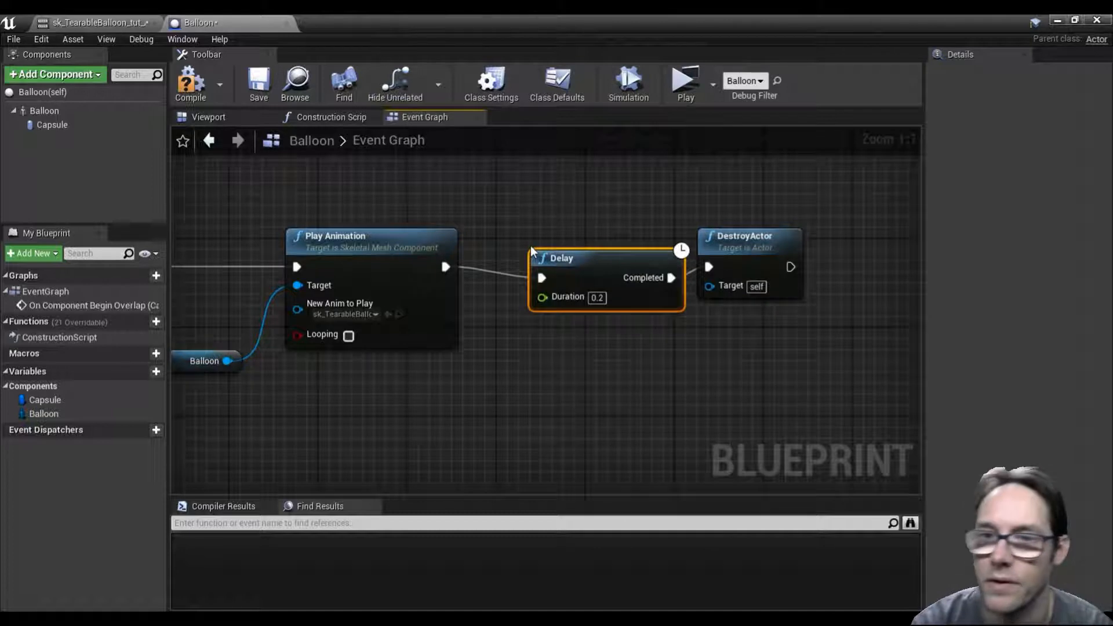
Step: Set the Delay node's duration to 0.75, then compile and save the Balloon Blueprint
text(0.75)
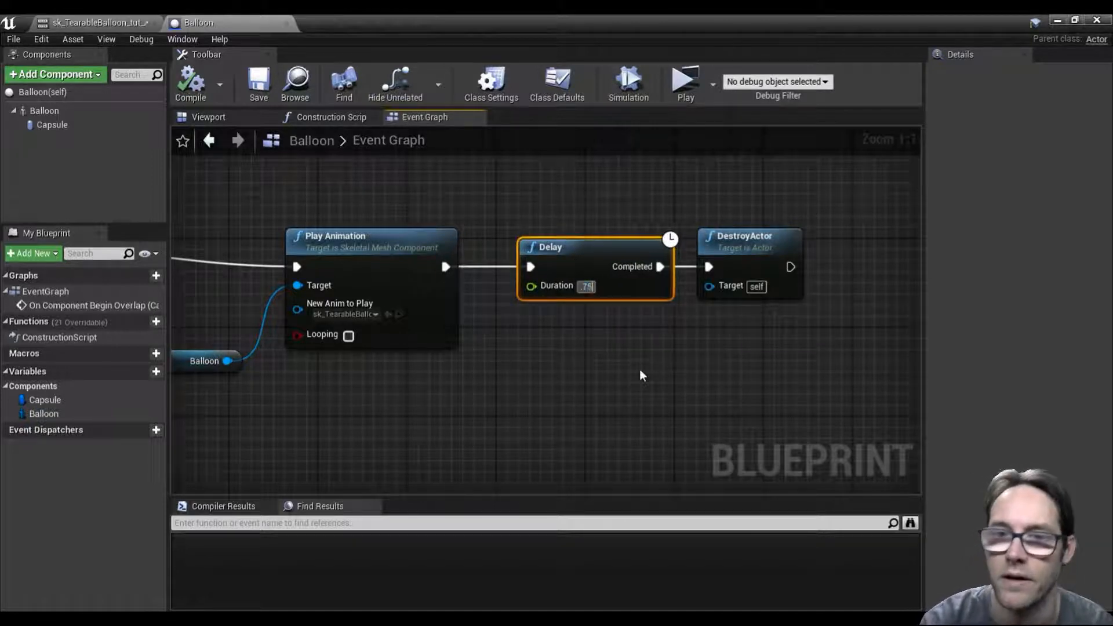
click(191, 83)
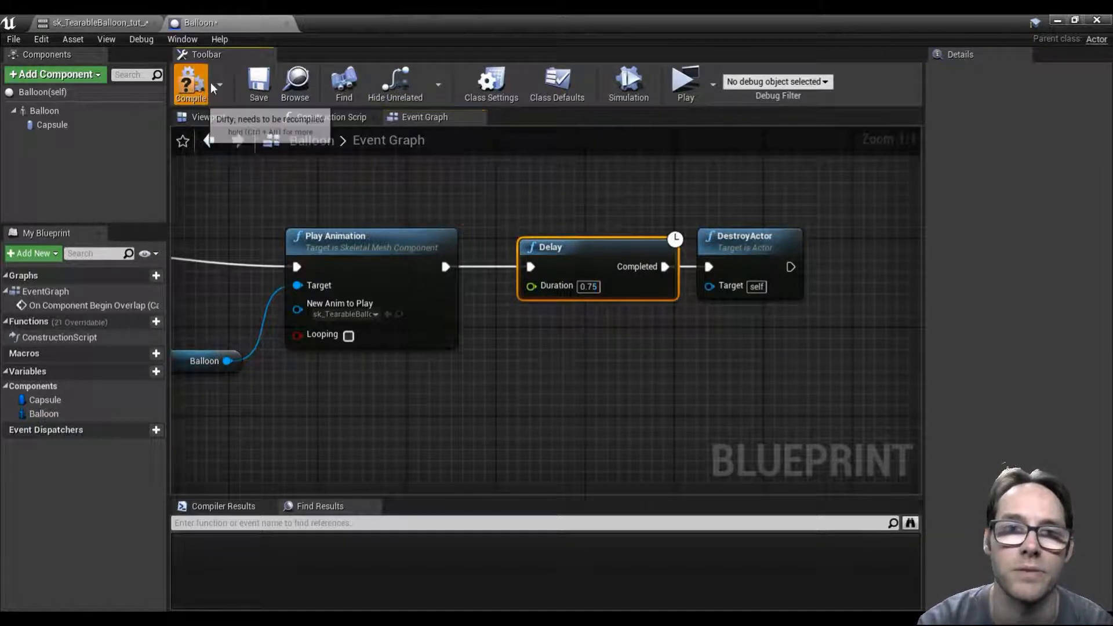
click(258, 81)
Step: Play-test the level by moving the character into the balloon to check the delayed destruction, and end the preview
click(685, 84)
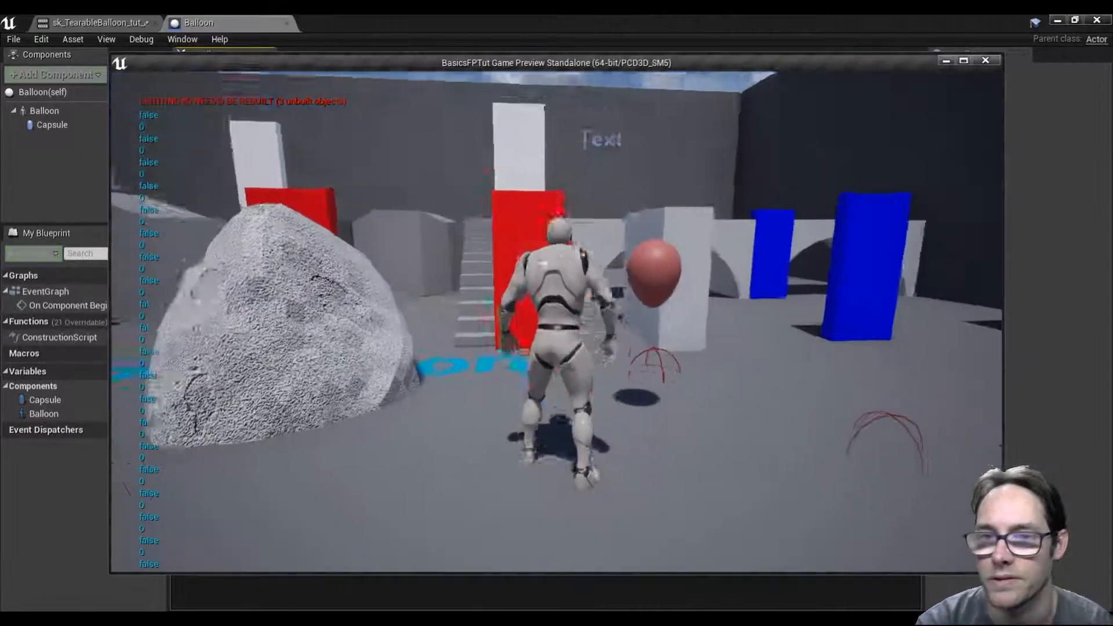
key(s)
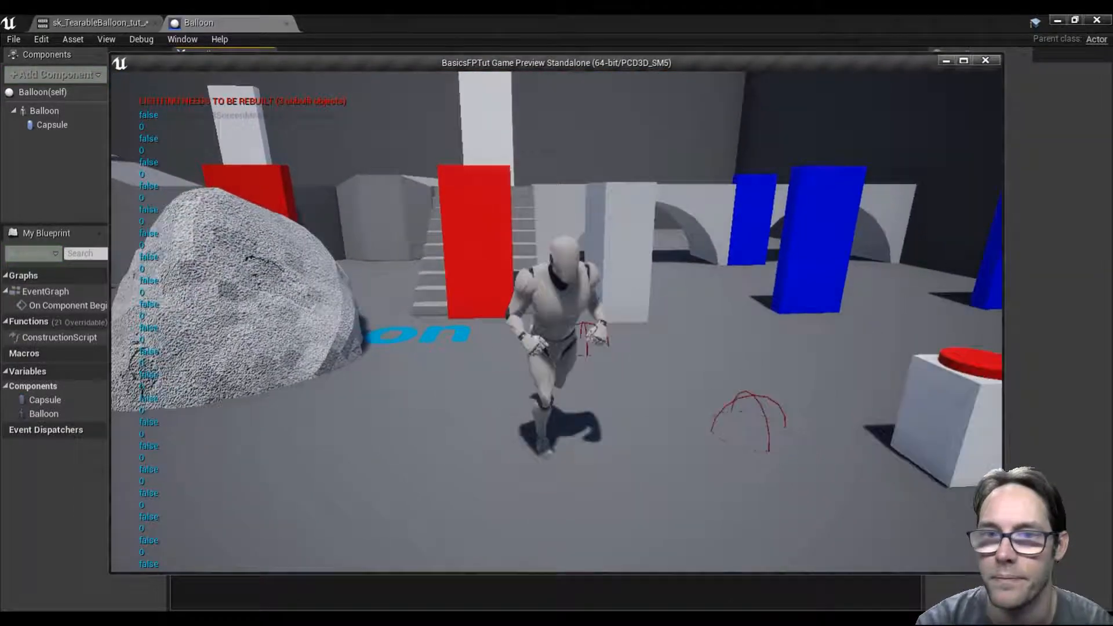
key(a)
key(w)
key(s)
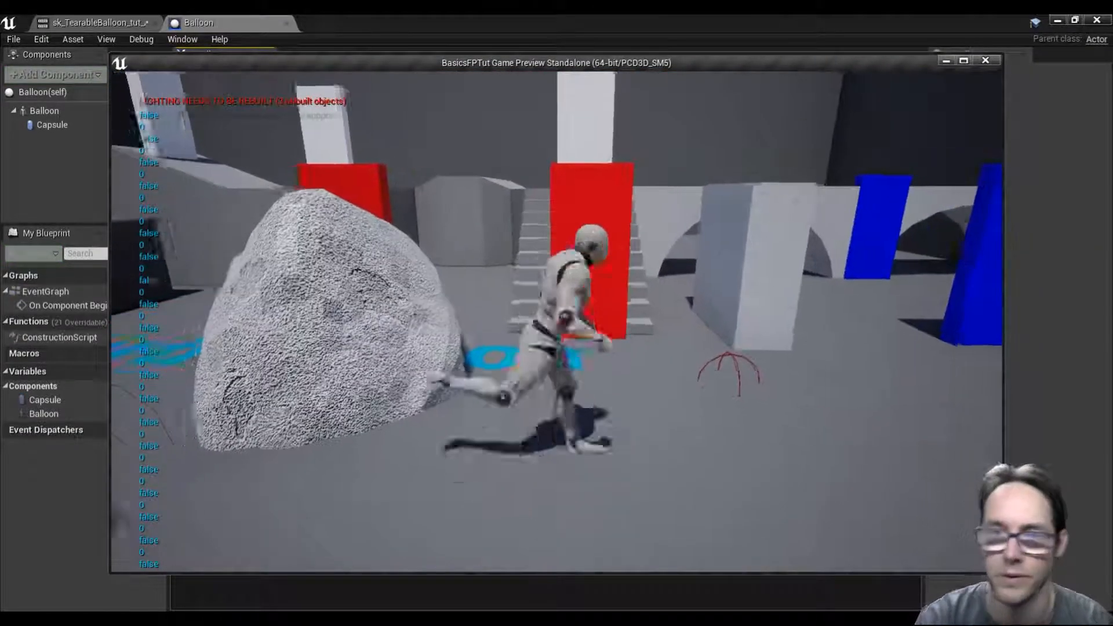
key(d)
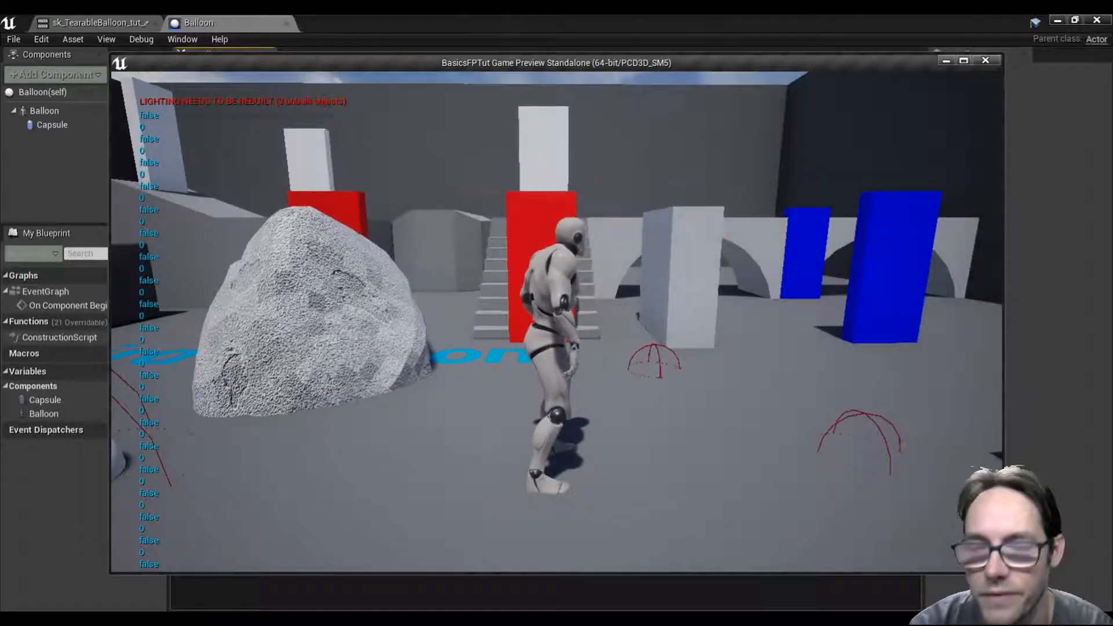
key(Escape)
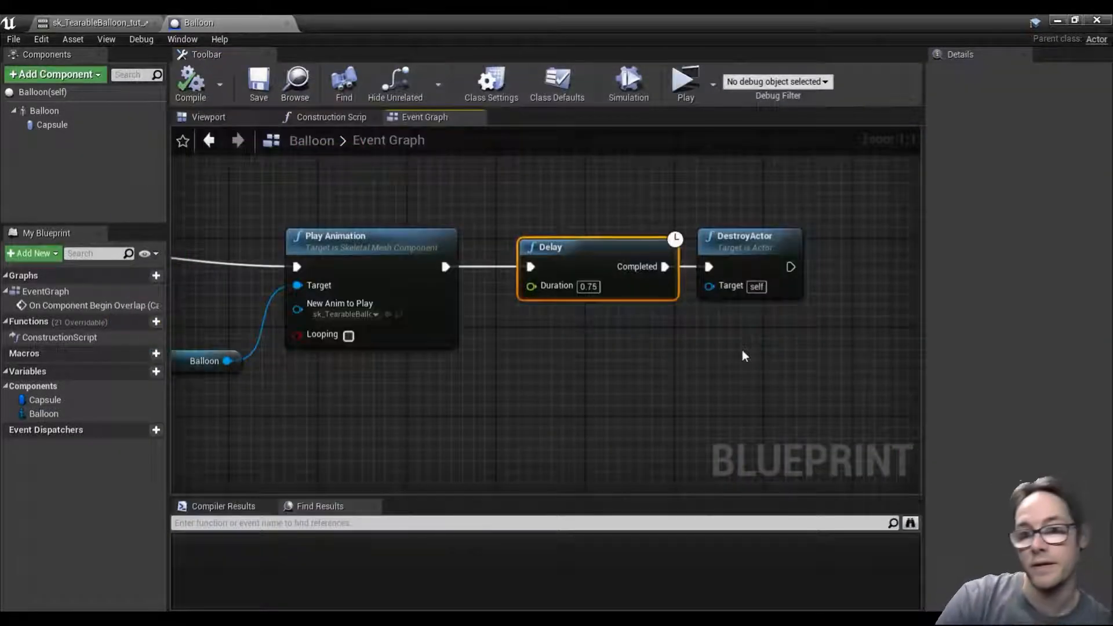
Step: Straighten the execution wires along the node chain ending in DestroyActor and review the event graph
click(733, 246)
right_drag(465, 342, 733, 326)
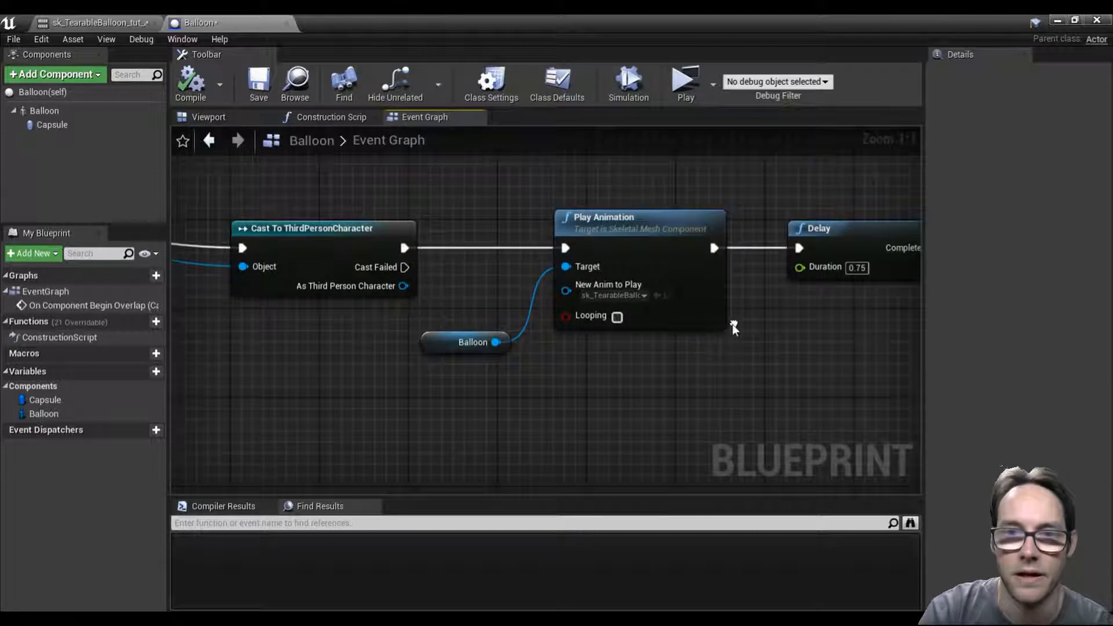
scroll(693, 342, down, 3)
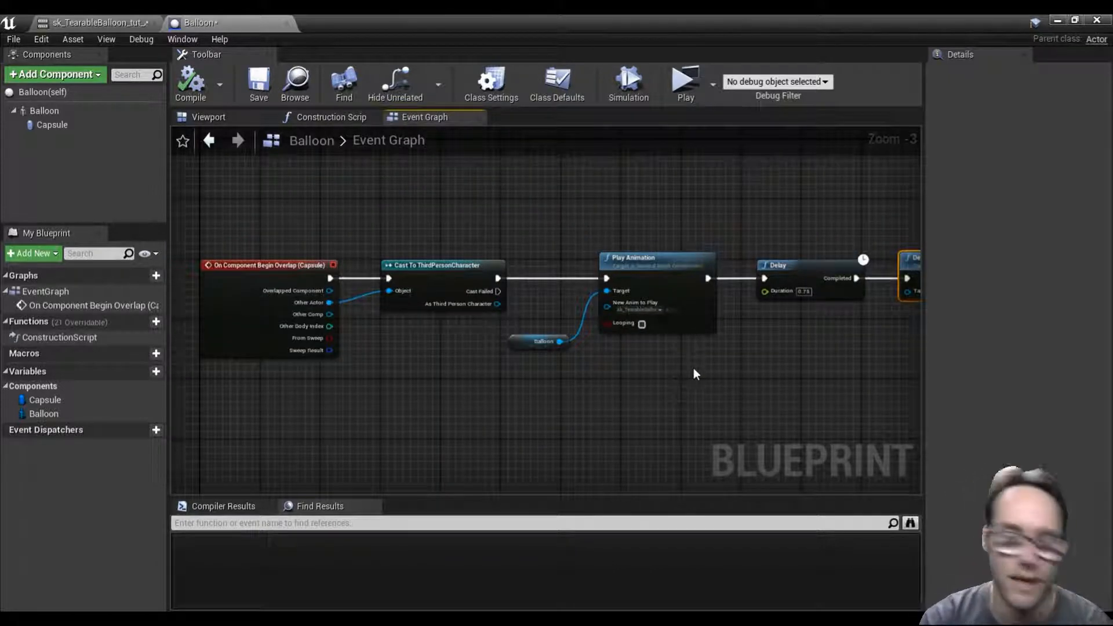